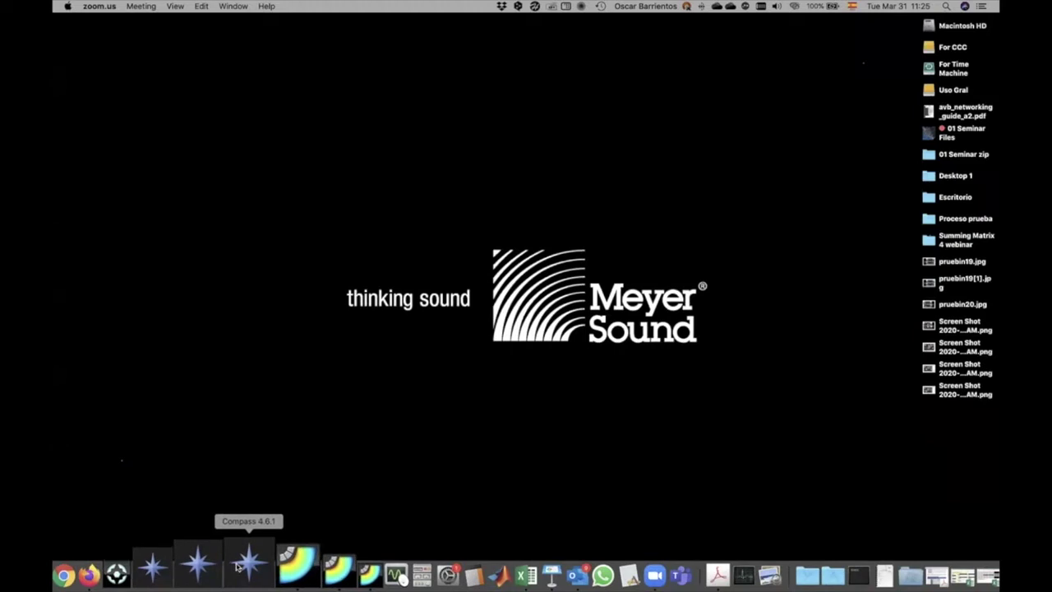
- Launch Compass 4.6.1 and look through its Compass, Processors, System and RMServer sections, ending on the Processors inventory
{"action": "left_click", "coordinate": [242, 565]}
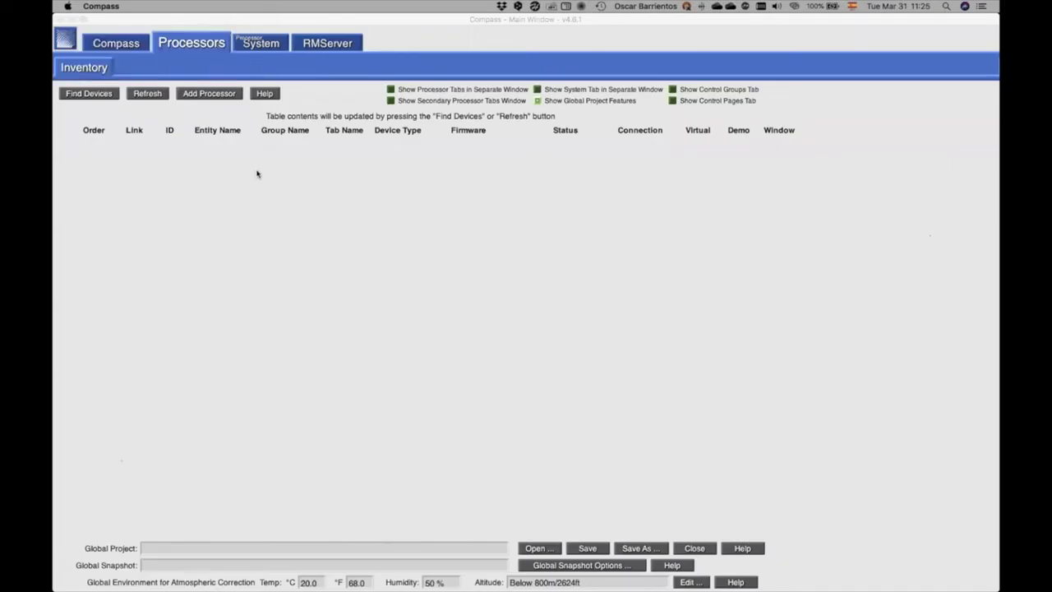
{"action": "left_click", "coordinate": [132, 44]}
{"action": "left_click", "coordinate": [182, 46]}
{"action": "left_click", "coordinate": [259, 44]}
{"action": "left_click", "coordinate": [345, 43]}
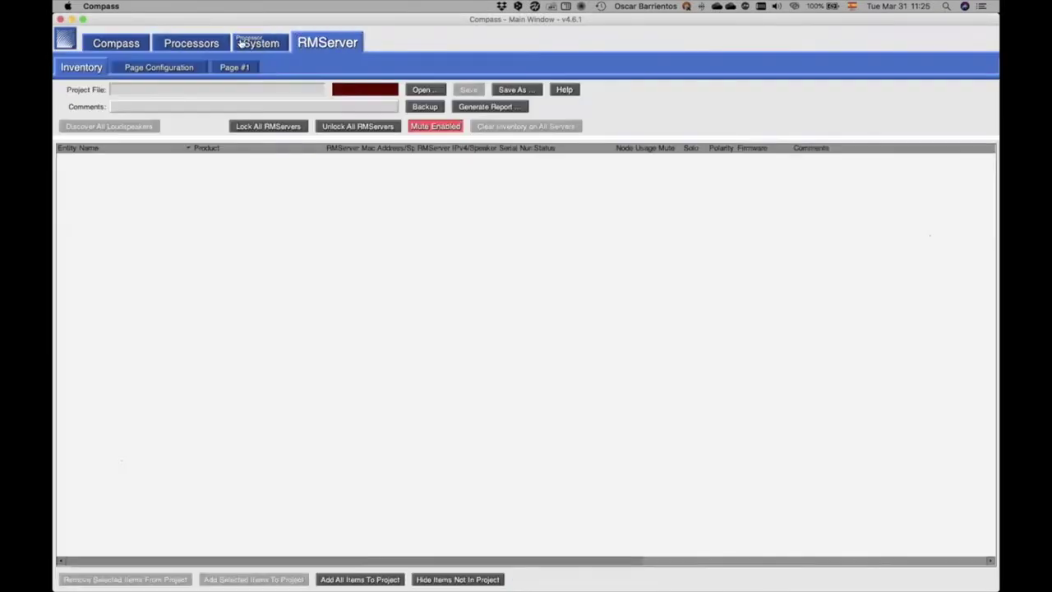
{"action": "left_click", "coordinate": [126, 46]}
{"action": "left_click", "coordinate": [177, 45]}
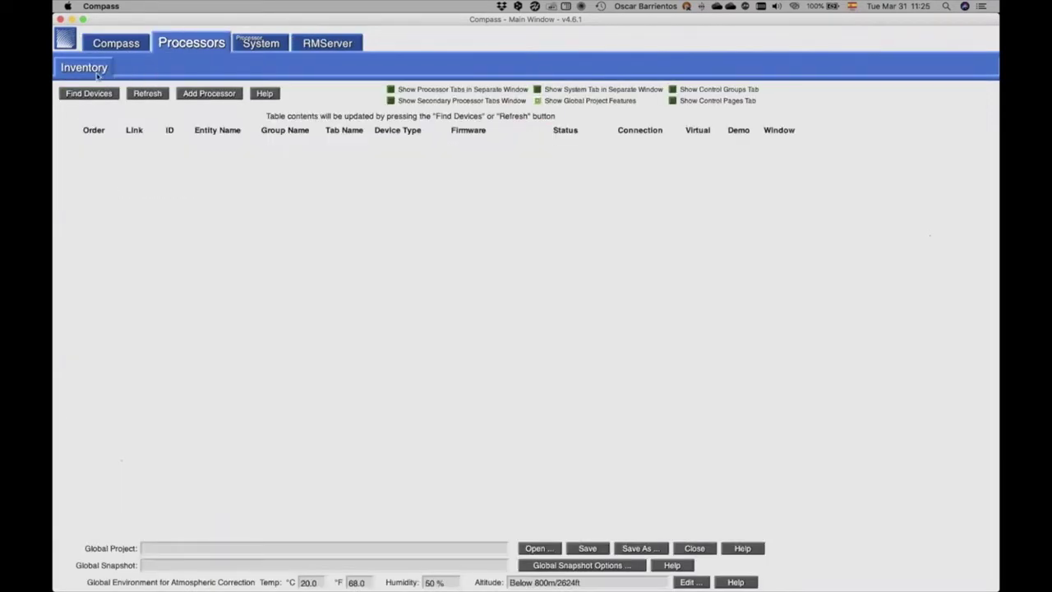
- Add a GALAXY 816 processor with the entity name GALAXY-1 to the inventory
{"action": "left_click", "coordinate": [202, 95]}
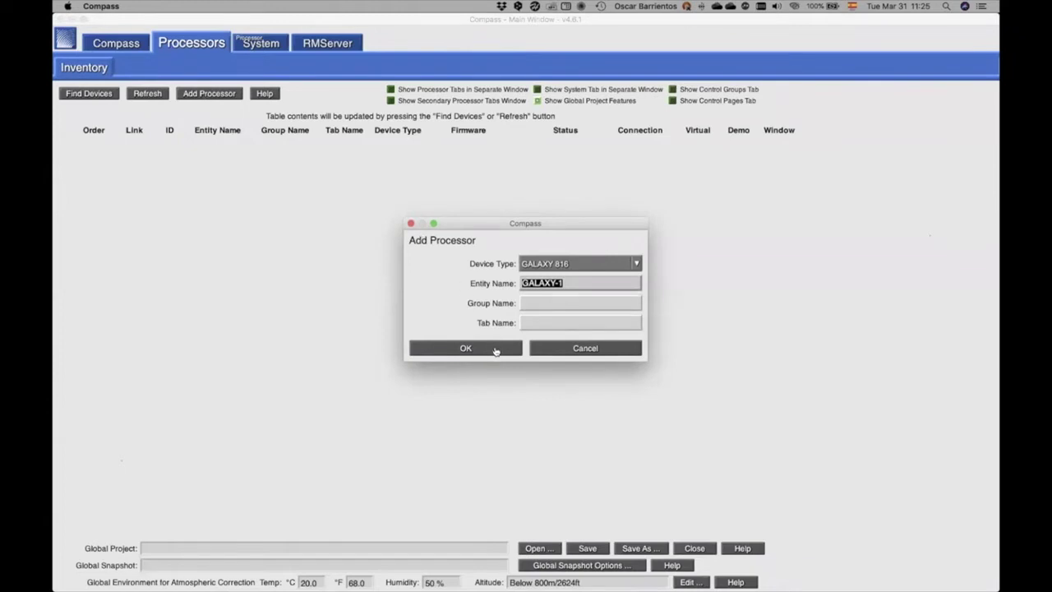
{"action": "left_click", "coordinate": [613, 264]}
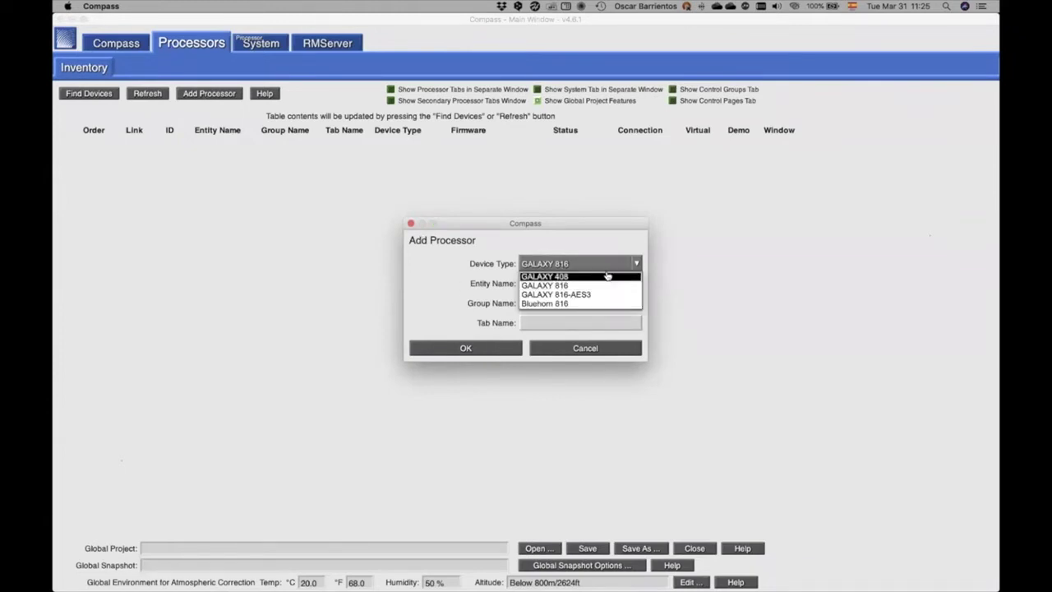
{"action": "left_click", "coordinate": [584, 286]}
{"action": "left_click", "coordinate": [492, 349]}
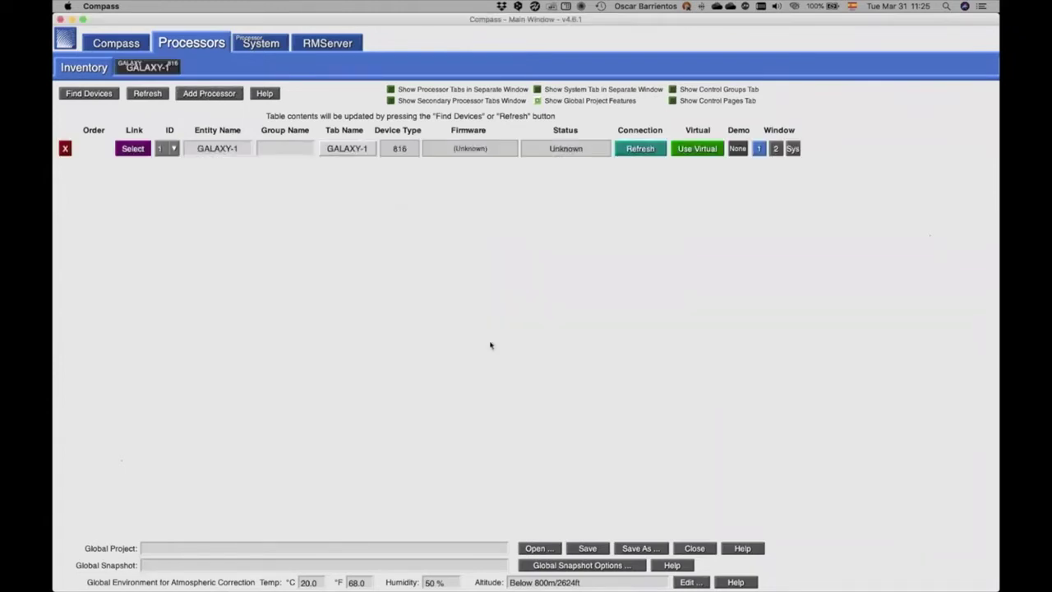
- Add nine more GALAXY 816 processors to the inventory, with entity names GALAXY-2 through GALAXY-10
{"action": "left_click", "coordinate": [203, 96]}
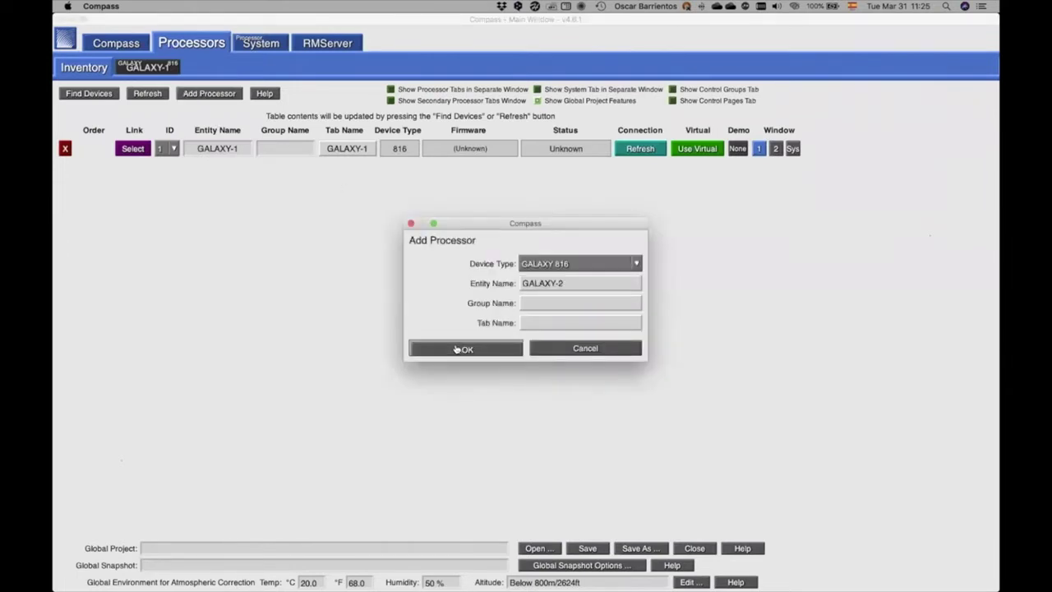
{"action": "left_click", "coordinate": [457, 349]}
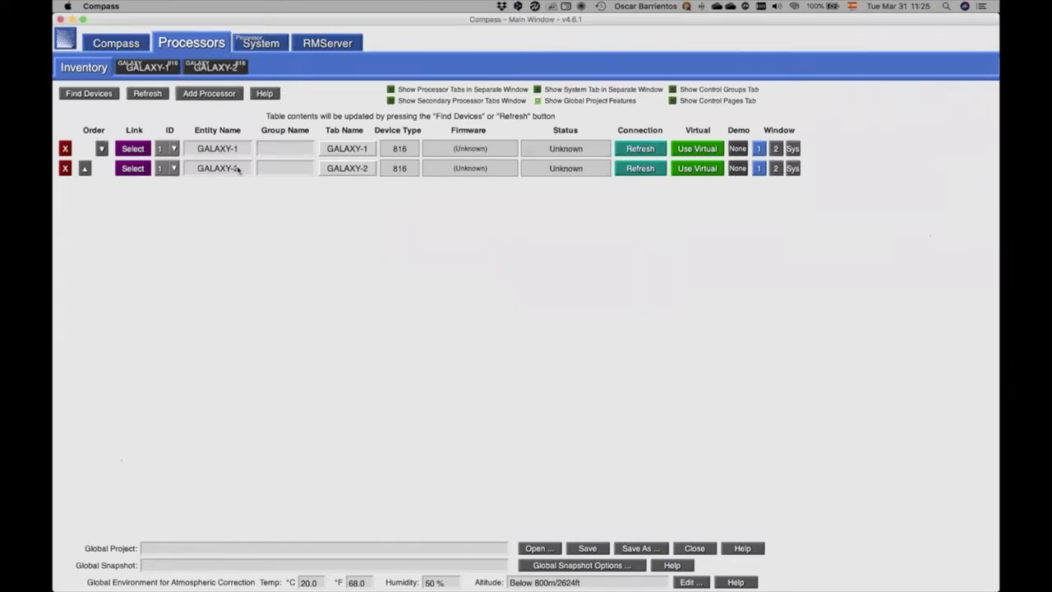
{"action": "left_click", "coordinate": [220, 95]}
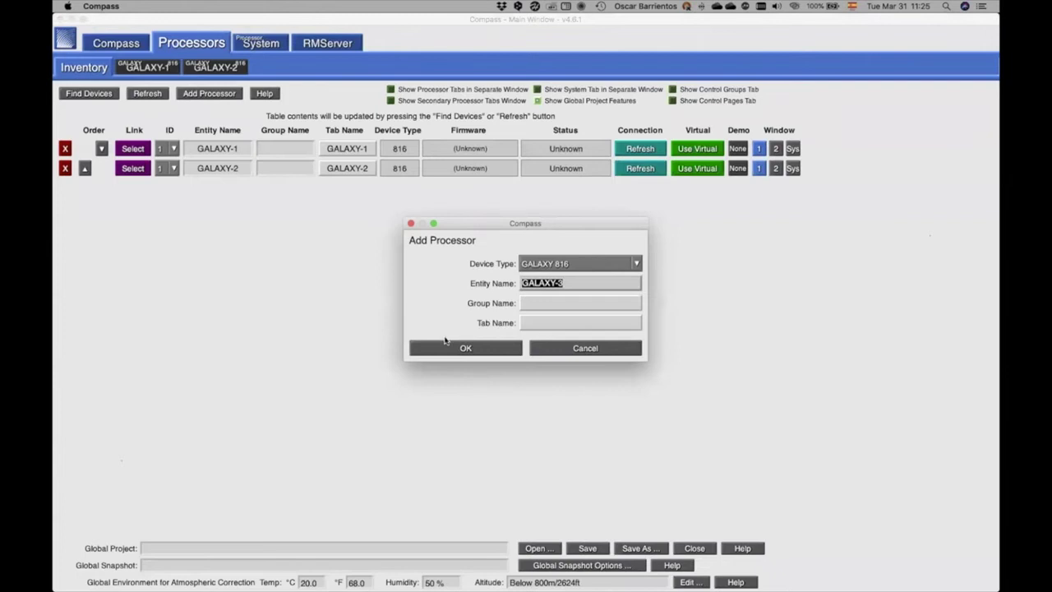
{"action": "left_click", "coordinate": [448, 346]}
{"action": "left_click", "coordinate": [217, 94]}
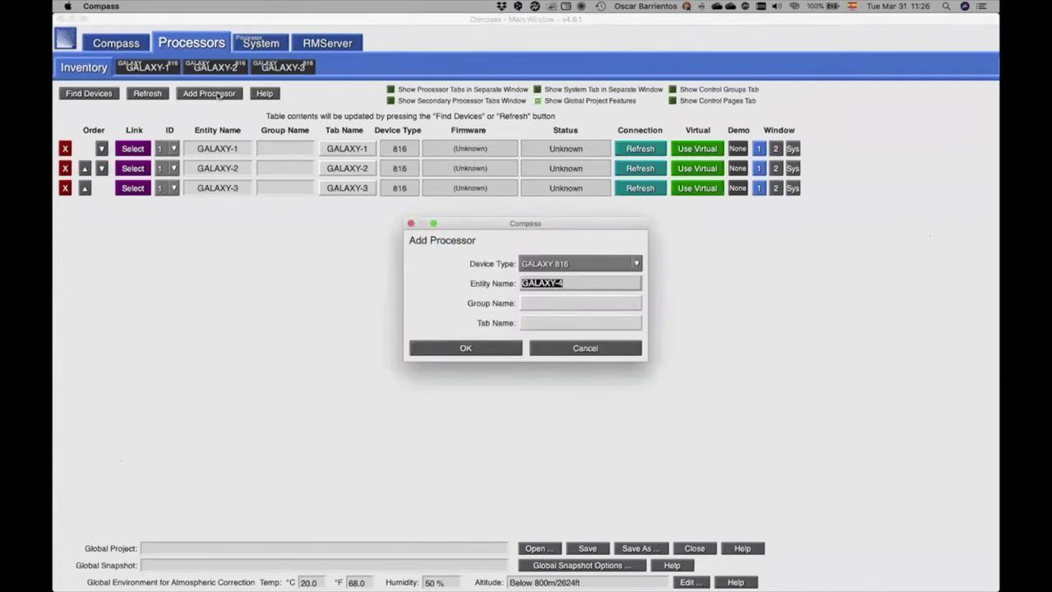
{"action": "key", "text": "Return"}
{"action": "left_click", "coordinate": [218, 96]}
{"action": "key", "text": "Return"}
{"action": "left_click", "coordinate": [218, 95]}
{"action": "key", "text": "Return"}
{"action": "left_click", "coordinate": [218, 95]}
{"action": "key", "text": "Return"}
{"action": "left_click", "coordinate": [218, 96]}
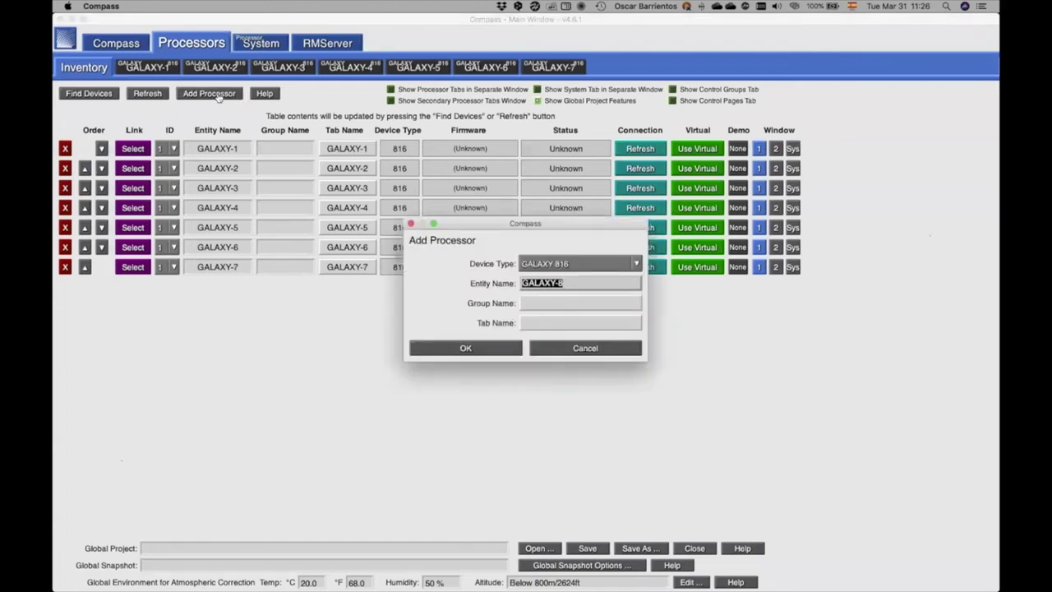
{"action": "key", "text": "Return"}
{"action": "left_click", "coordinate": [217, 95]}
{"action": "key", "text": "Return"}
{"action": "left_click", "coordinate": [218, 95]}
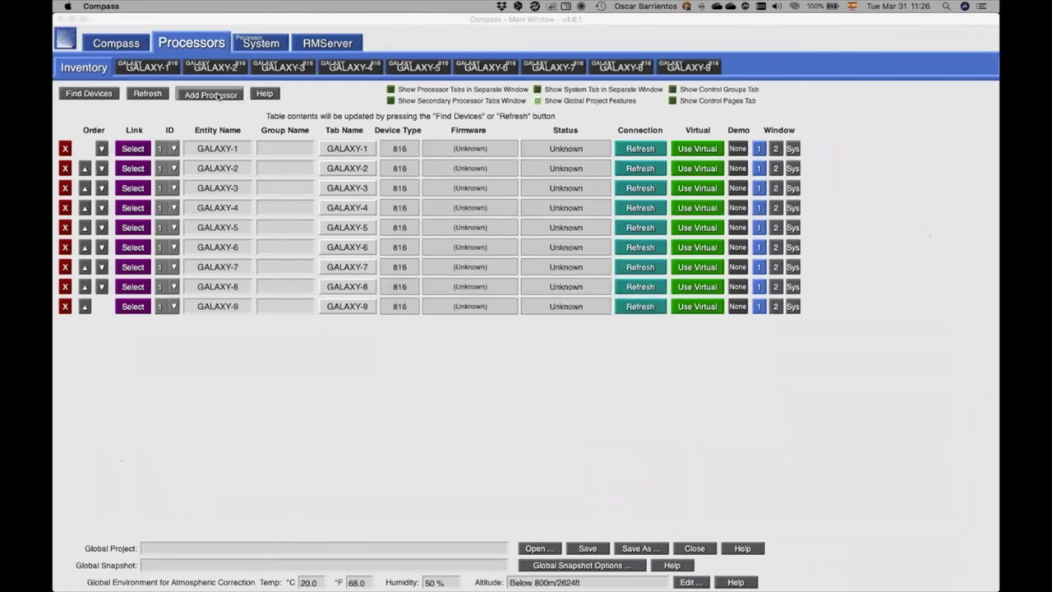
{"action": "key", "text": "Return"}
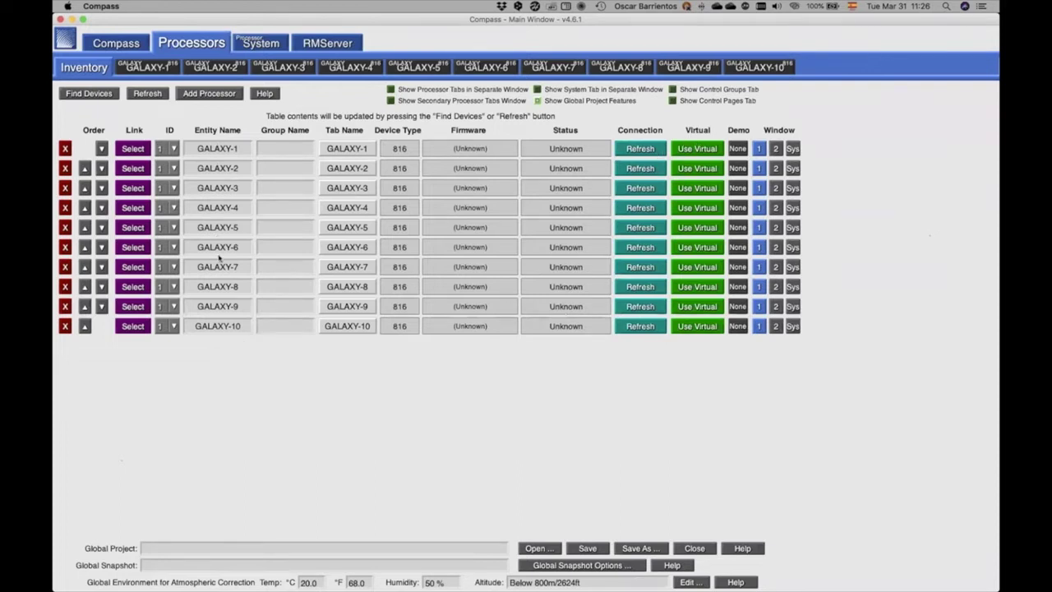
- Make all ten processors, GALAXY-1 through GALAXY-10, run as virtual devices
{"action": "left_click", "coordinate": [698, 149]}
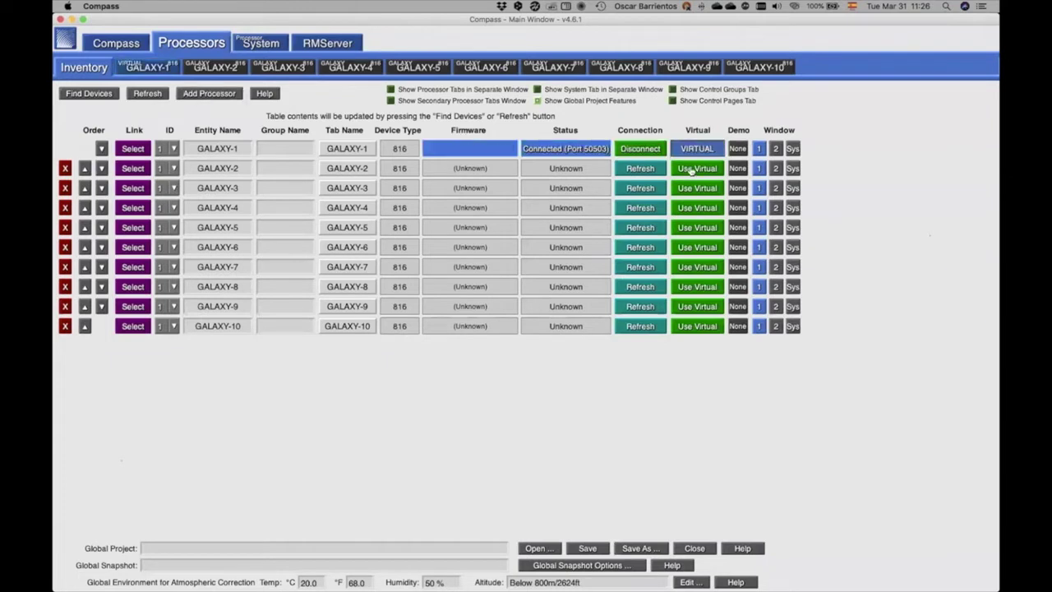
{"action": "left_click", "coordinate": [697, 168]}
{"action": "left_click", "coordinate": [697, 188]}
{"action": "left_click", "coordinate": [697, 208]}
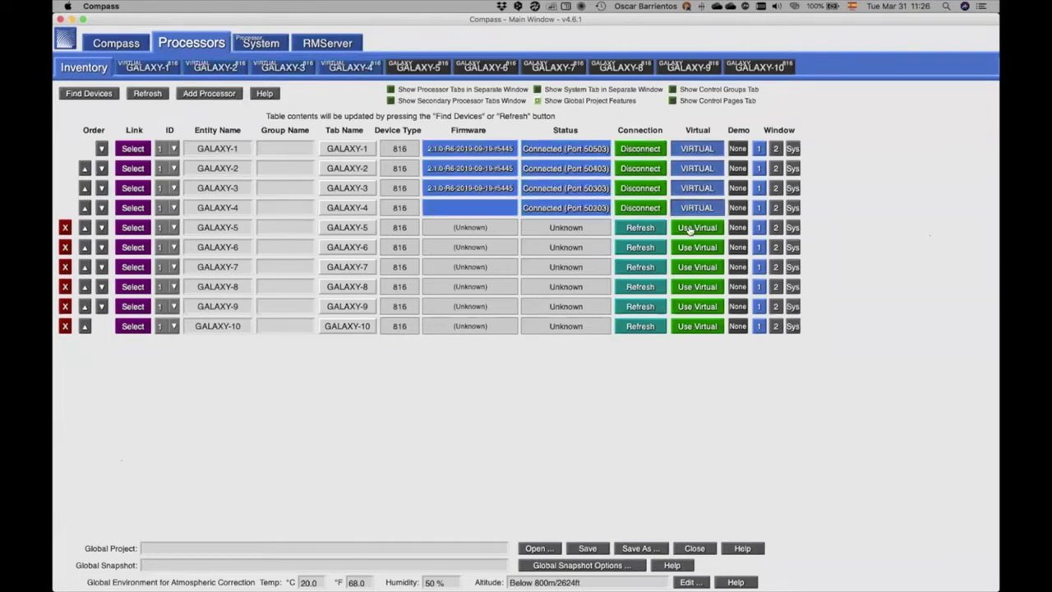
{"action": "left_click", "coordinate": [697, 228]}
{"action": "left_click", "coordinate": [697, 247]}
{"action": "left_click", "coordinate": [695, 267]}
{"action": "left_click", "coordinate": [697, 287]}
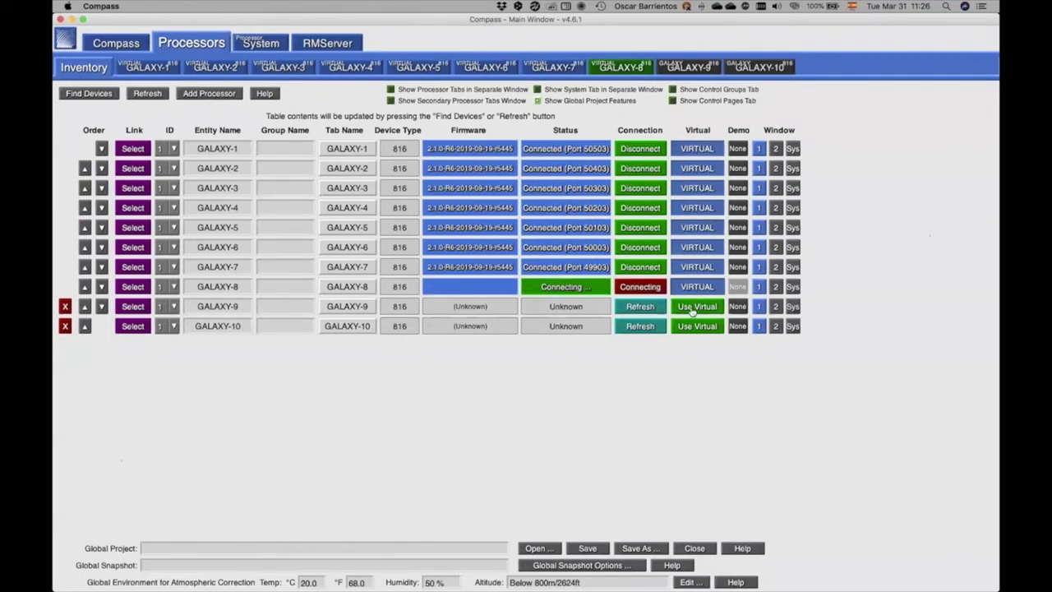
{"action": "left_click", "coordinate": [697, 307]}
{"action": "left_click", "coordinate": [697, 326]}
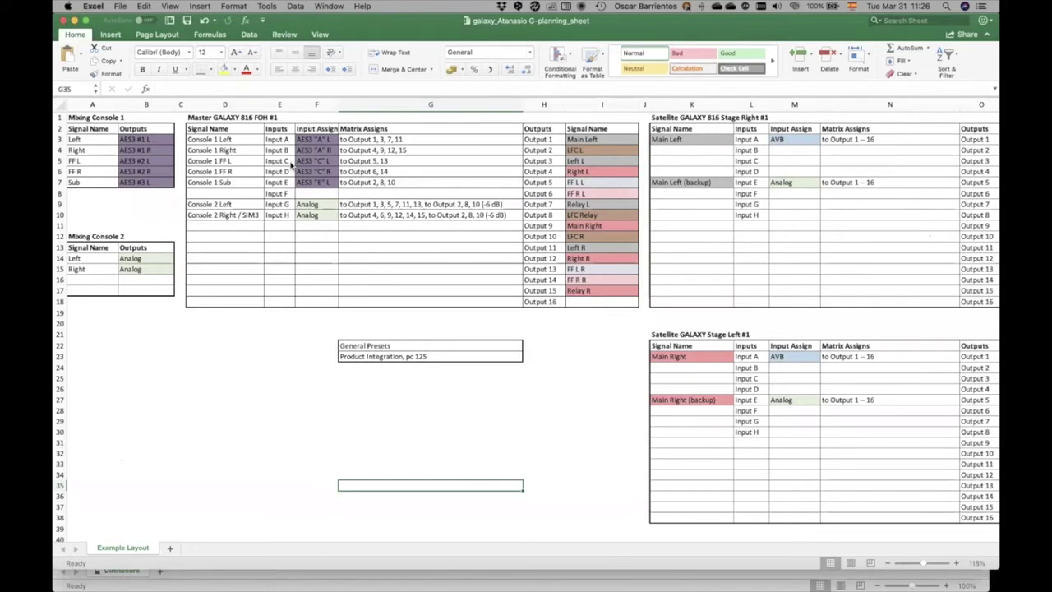
- Switch to the GALAXY planning sheet in Excel and examine the input, matrix and output assignments of the satellite processors
{"action": "scroll", "coordinate": [291, 165], "scroll_direction": "right", "scroll_amount": 10}
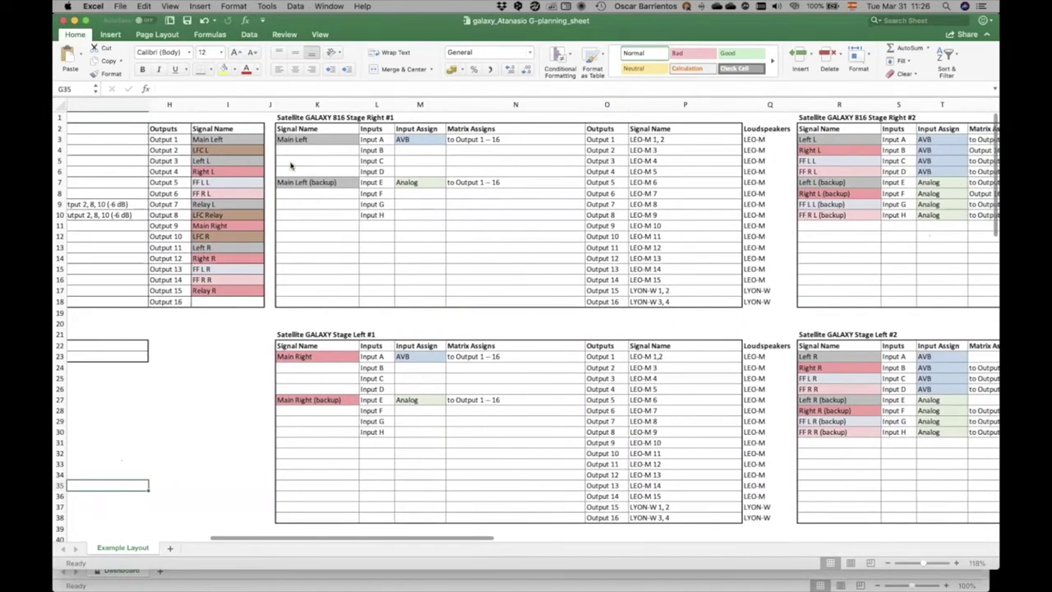
{"action": "scroll", "coordinate": [290, 164], "scroll_direction": "right", "scroll_amount": 4}
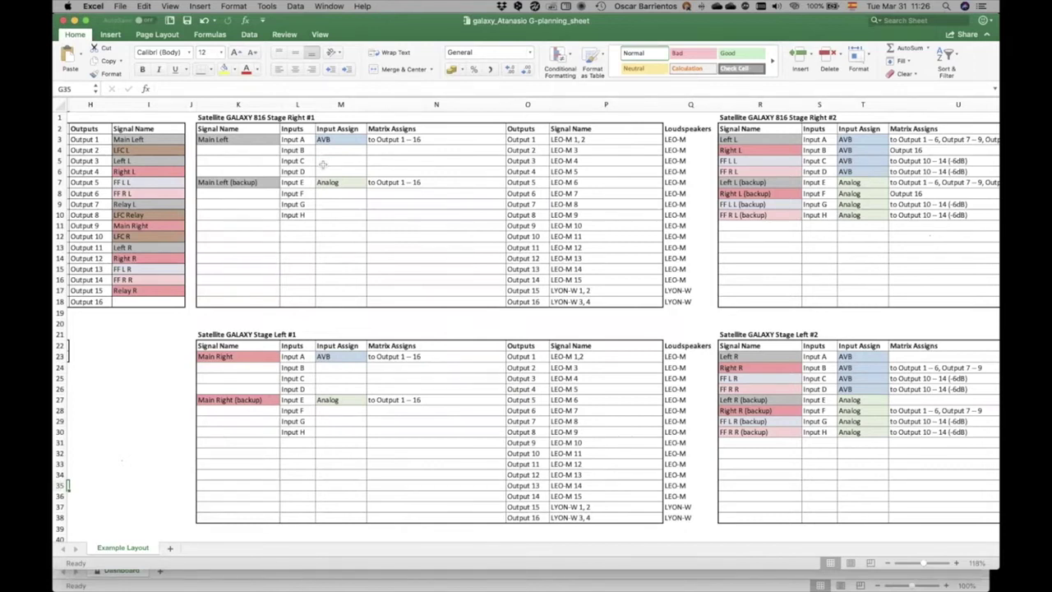
{"action": "scroll", "coordinate": [323, 164], "scroll_direction": "down", "scroll_amount": 5}
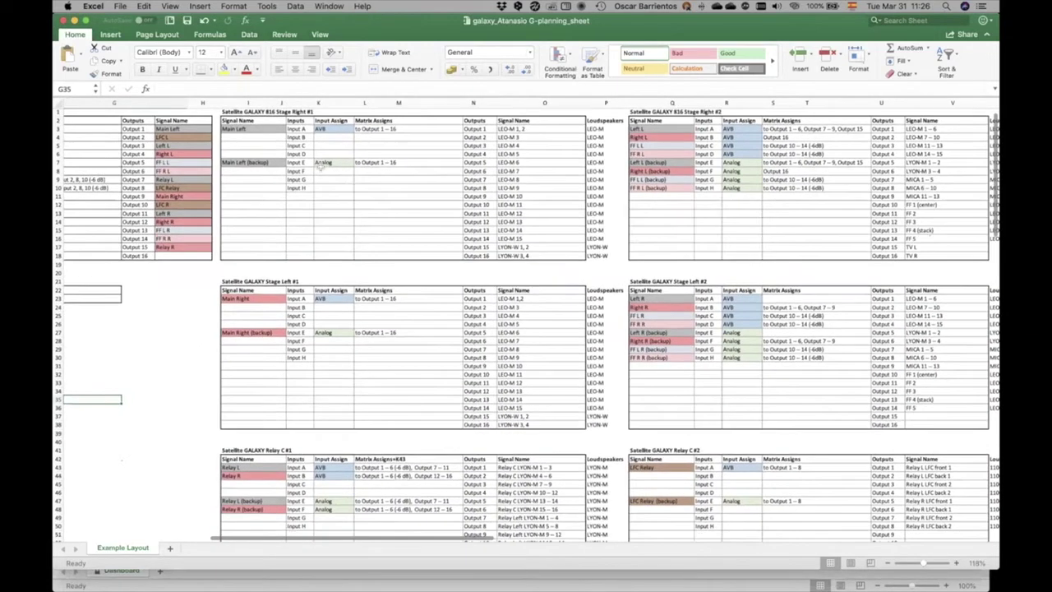
{"action": "scroll", "coordinate": [323, 169], "scroll_direction": "up", "scroll_amount": 5}
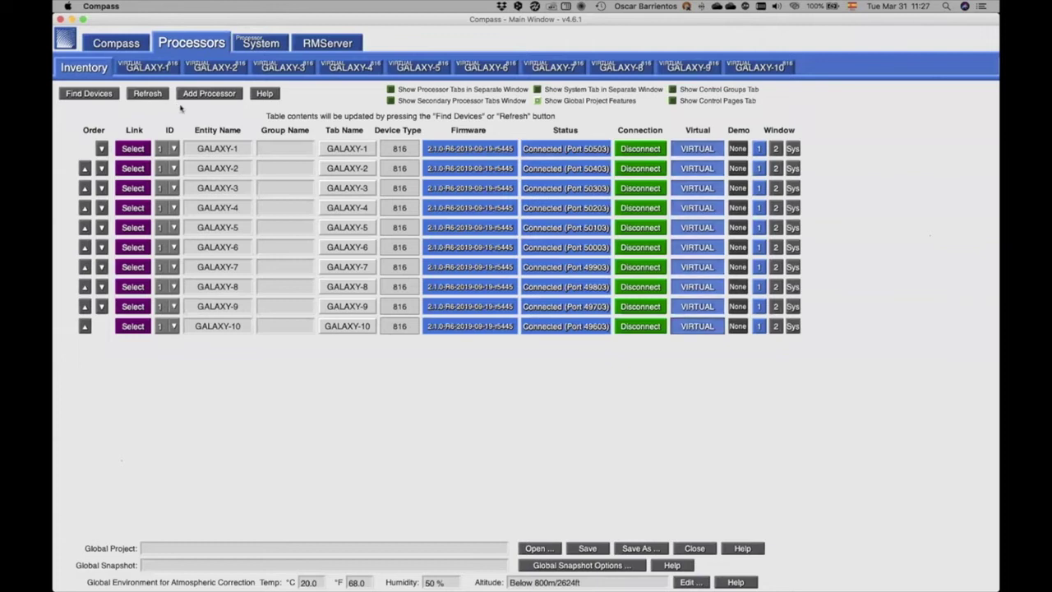
- Switch back to Compass and look through the overview pages of several virtual GALAXY processors
{"action": "left_click", "coordinate": [147, 67]}
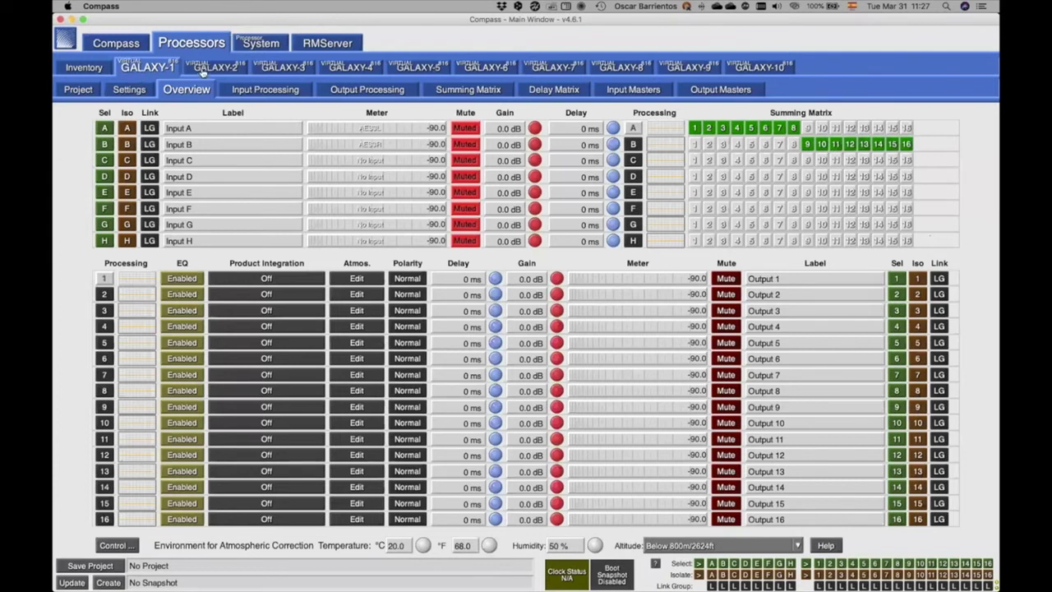
{"action": "left_click", "coordinate": [273, 71]}
{"action": "left_click", "coordinate": [347, 69]}
{"action": "left_click", "coordinate": [549, 68]}
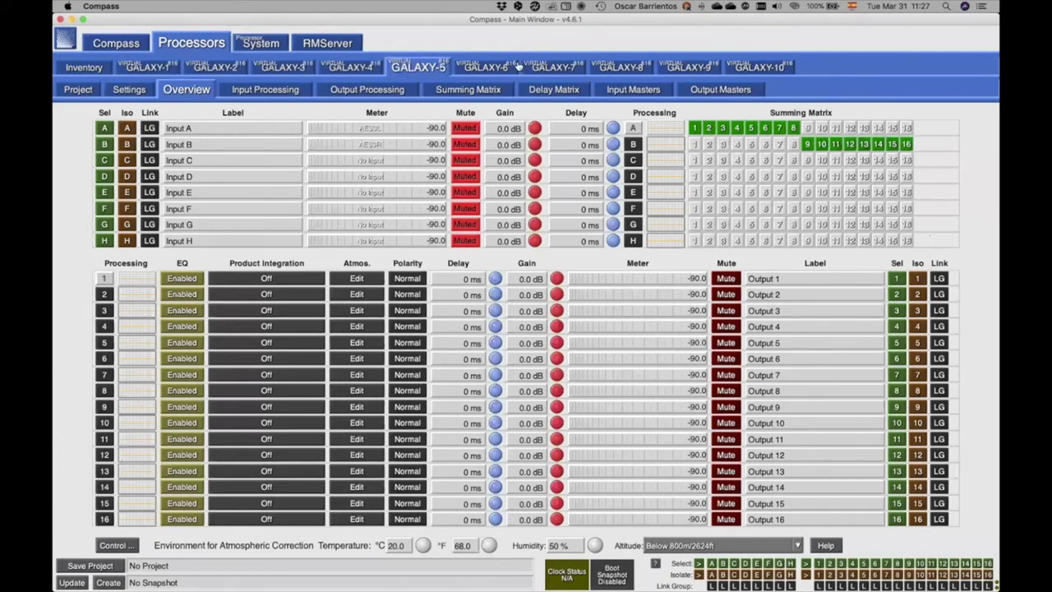
{"action": "left_click", "coordinate": [625, 67]}
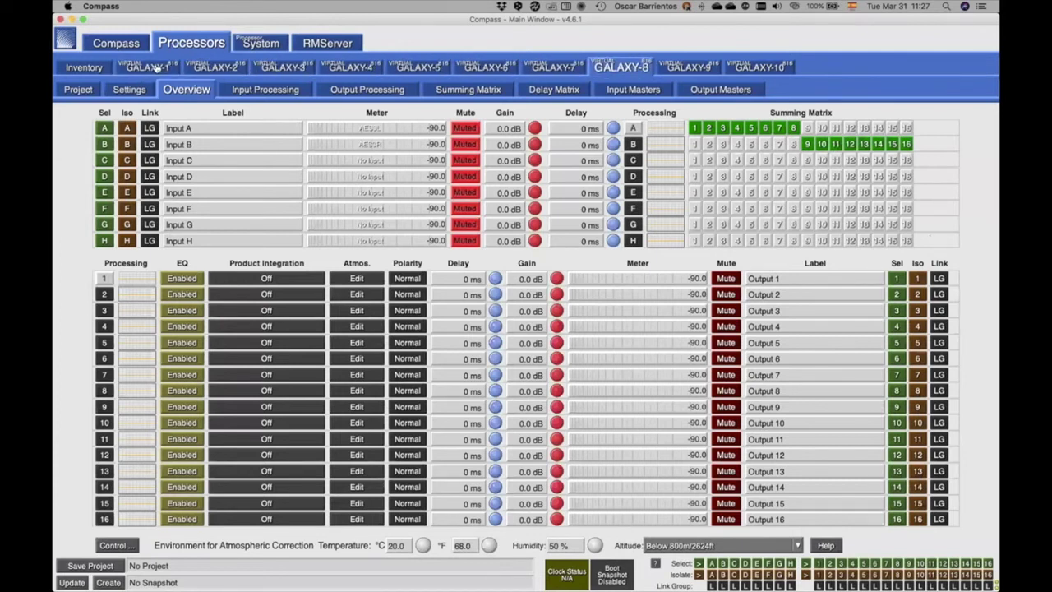
- Disconnect the virtual GALAXY-10 processor and remove it from the inventory
{"action": "left_click", "coordinate": [76, 69]}
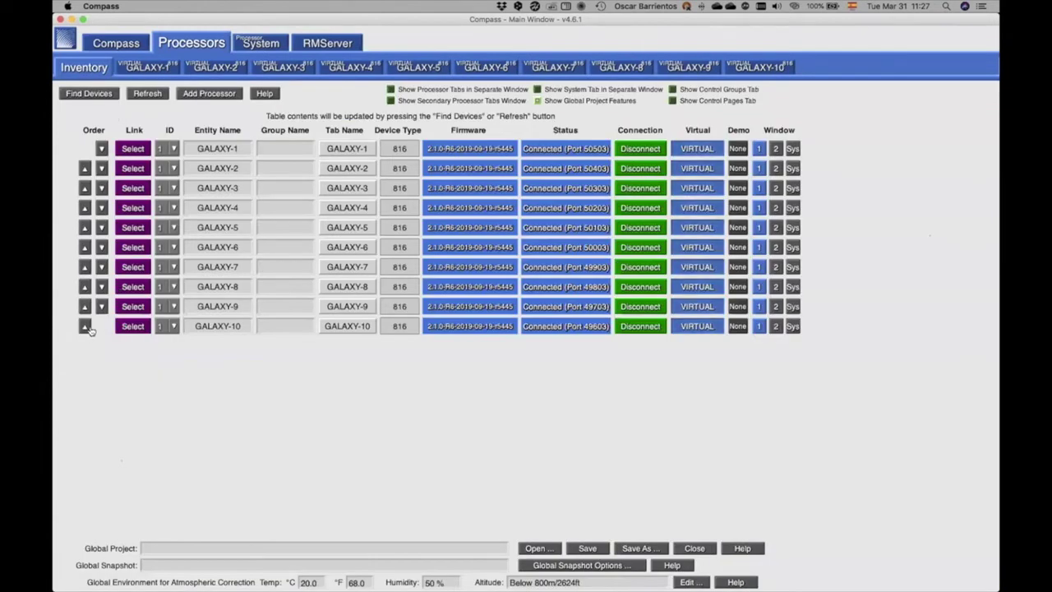
{"action": "left_click", "coordinate": [641, 326]}
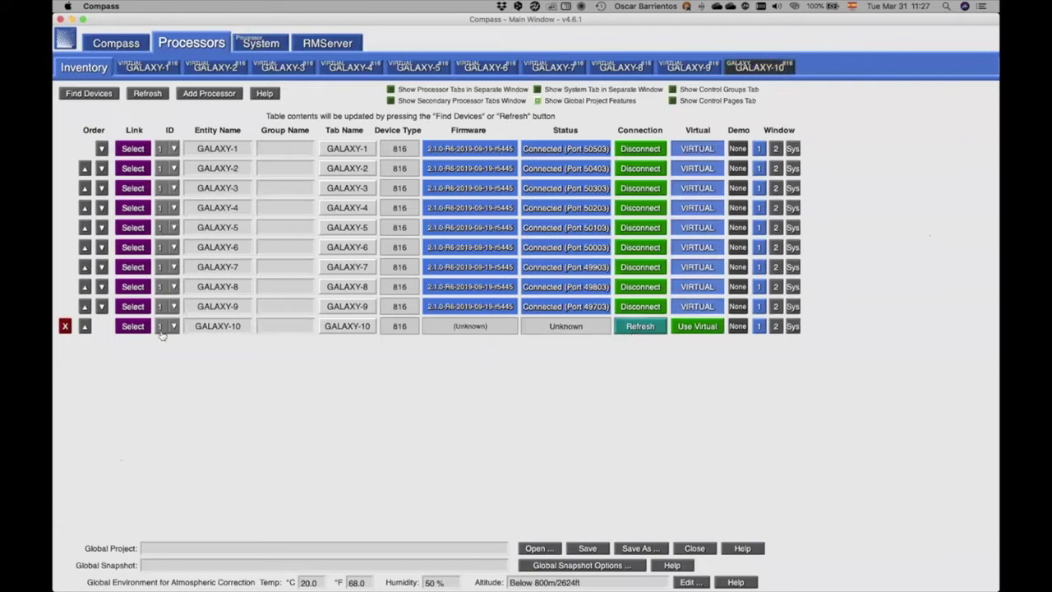
{"action": "left_click", "coordinate": [64, 326]}
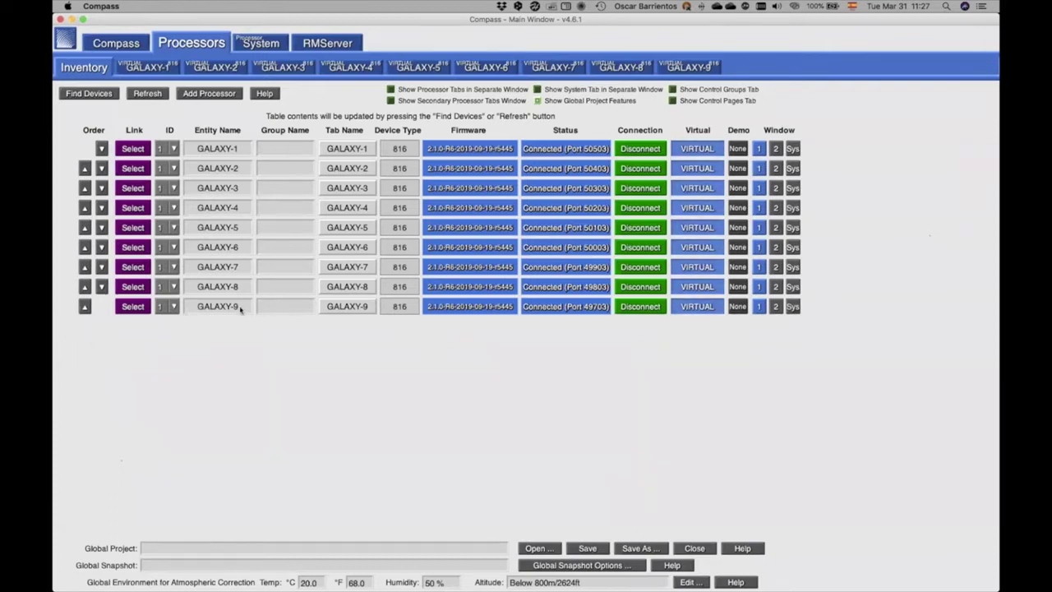
- Set both the entity name and the group name of GALAXY-1 to FOH in its network settings
{"action": "left_click", "coordinate": [148, 67]}
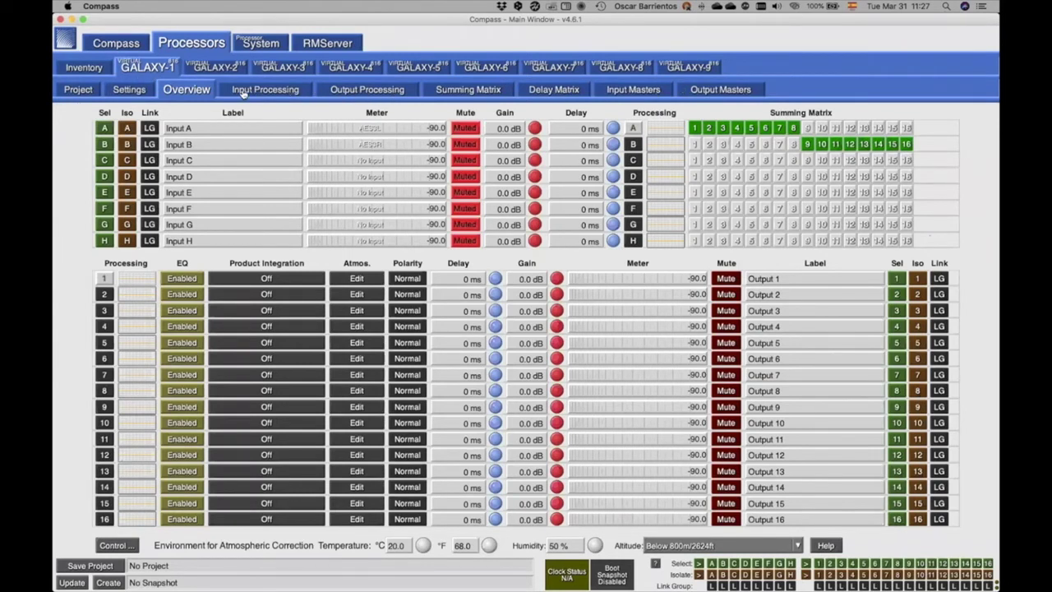
{"action": "left_click", "coordinate": [129, 90]}
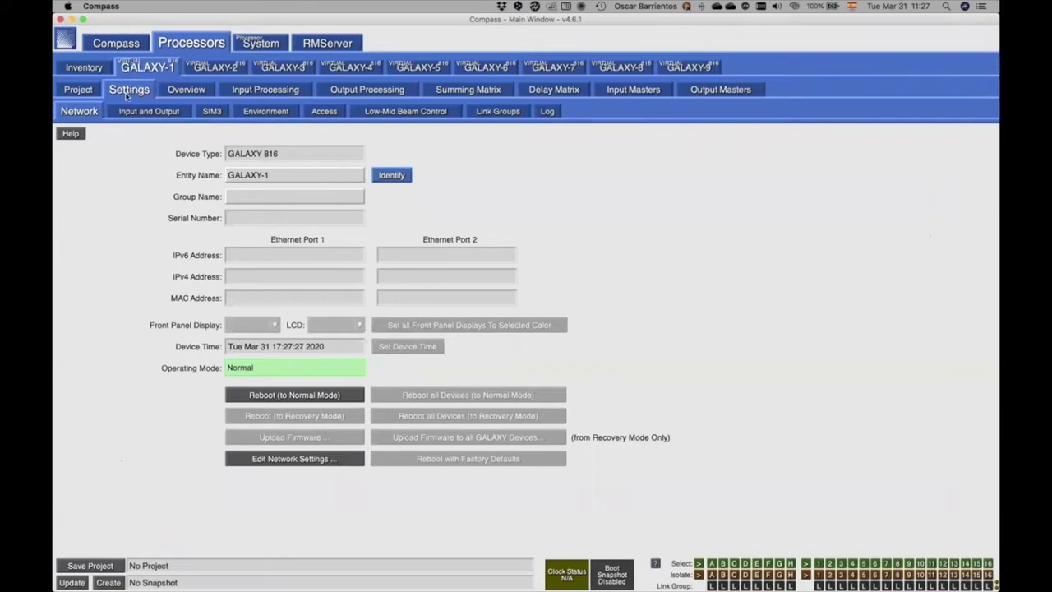
{"action": "left_click", "coordinate": [285, 176]}
{"action": "type", "text": "FOH"}
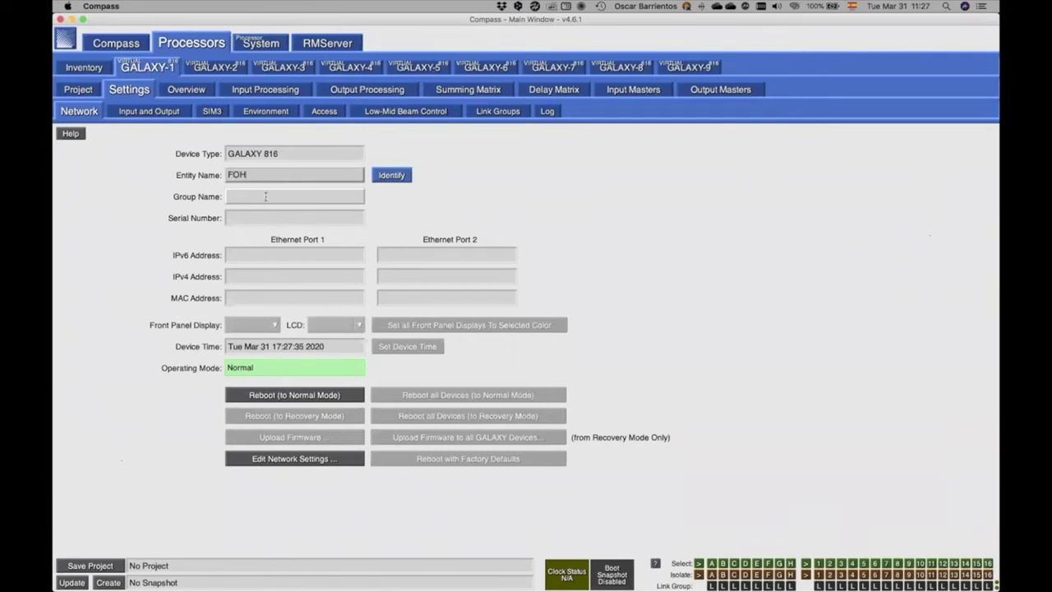
{"action": "left_click", "coordinate": [266, 197]}
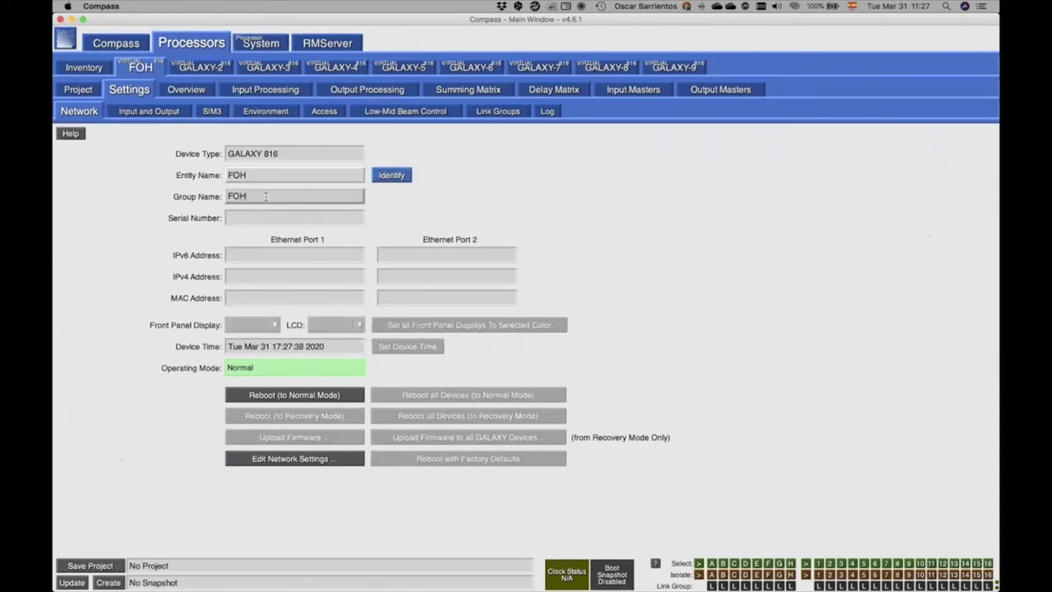
{"action": "double_click", "coordinate": [265, 197]}
- Rename the GALAXY-2 processor to Main L and set its group name to Stage
{"action": "left_click", "coordinate": [201, 70]}
{"action": "double_click", "coordinate": [280, 175]}
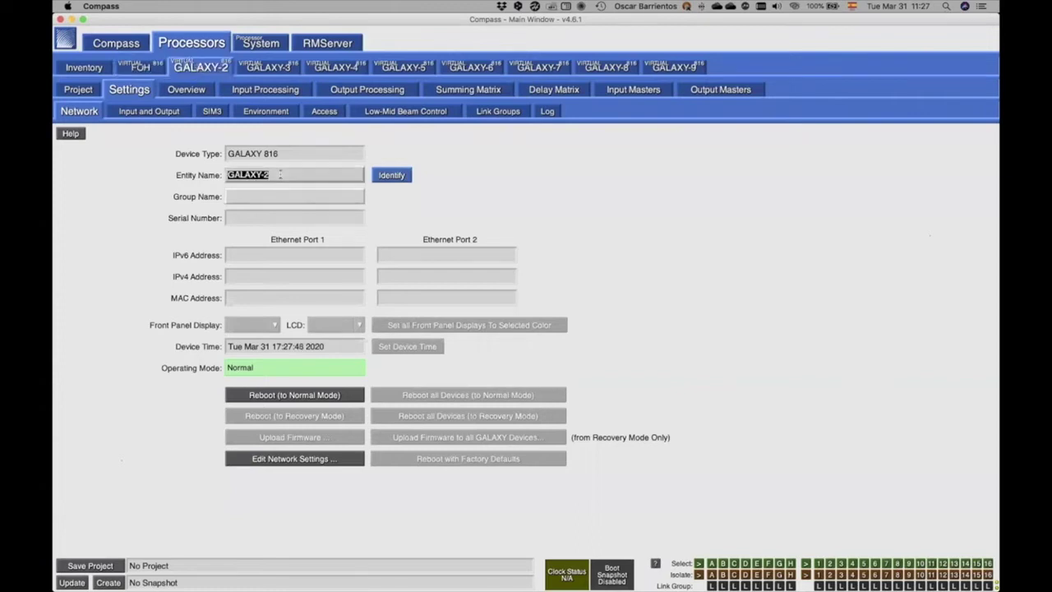
{"action": "type", "text": "Main L"}
{"action": "left_click", "coordinate": [274, 196]}
{"action": "type", "text": "Stage"}
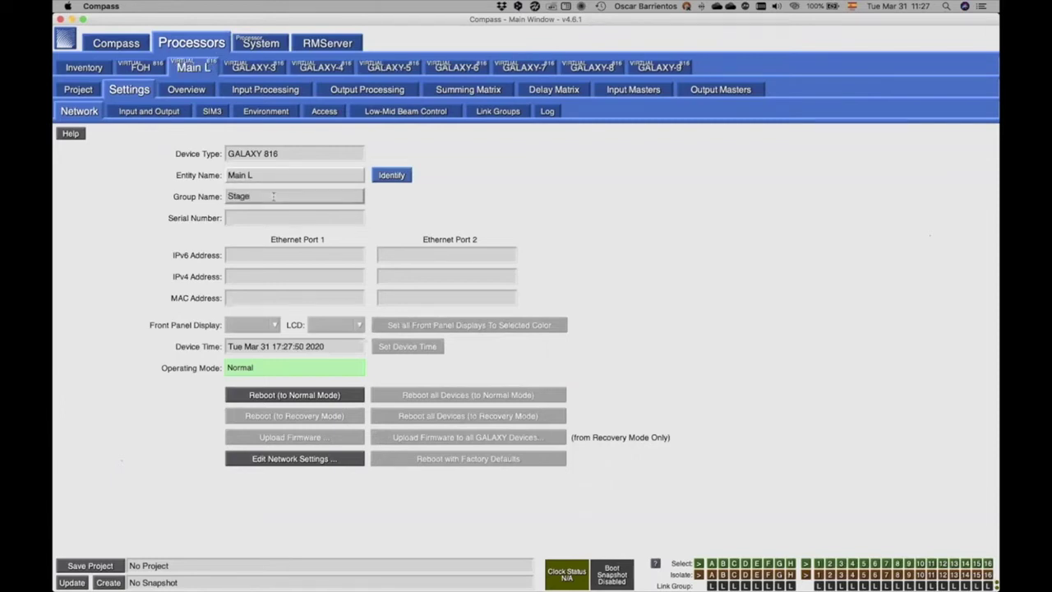
- Rename the GALAXY-3 processor to Main R and set its group name to Stage
{"action": "left_click", "coordinate": [255, 68]}
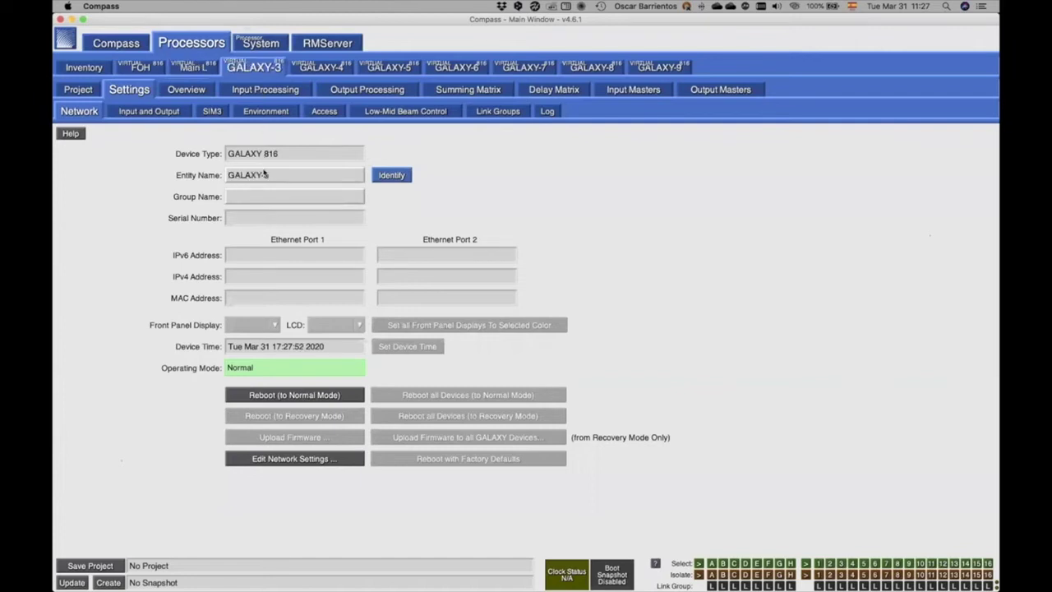
{"action": "double_click", "coordinate": [274, 174]}
{"action": "type", "text": "Main R"}
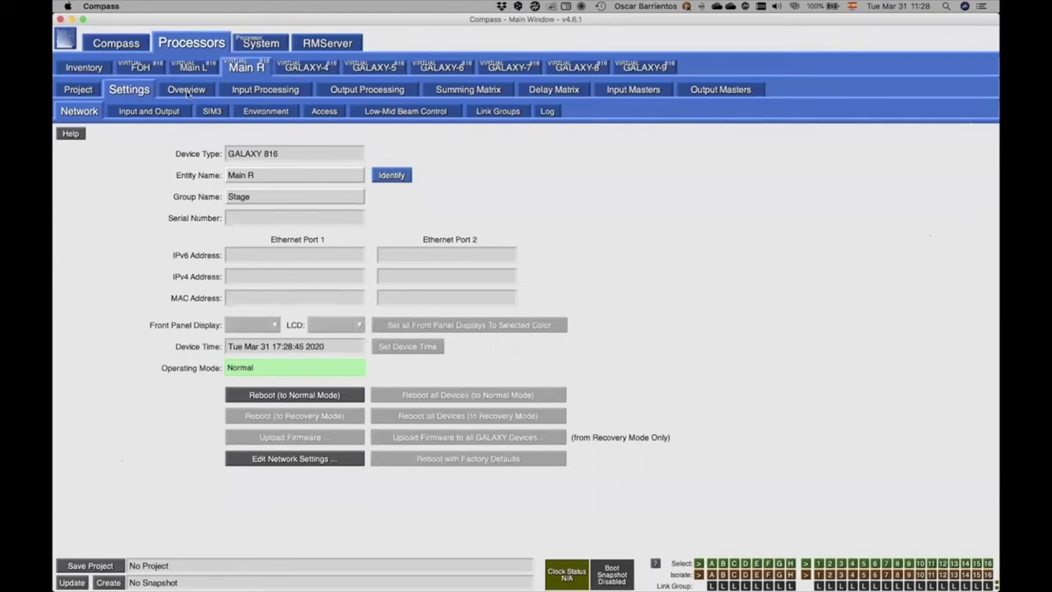
- Disconnect the six unnamed virtual processors, GALAXY-4 through GALAXY-9, in the processor inventory
{"action": "left_click", "coordinate": [88, 67]}
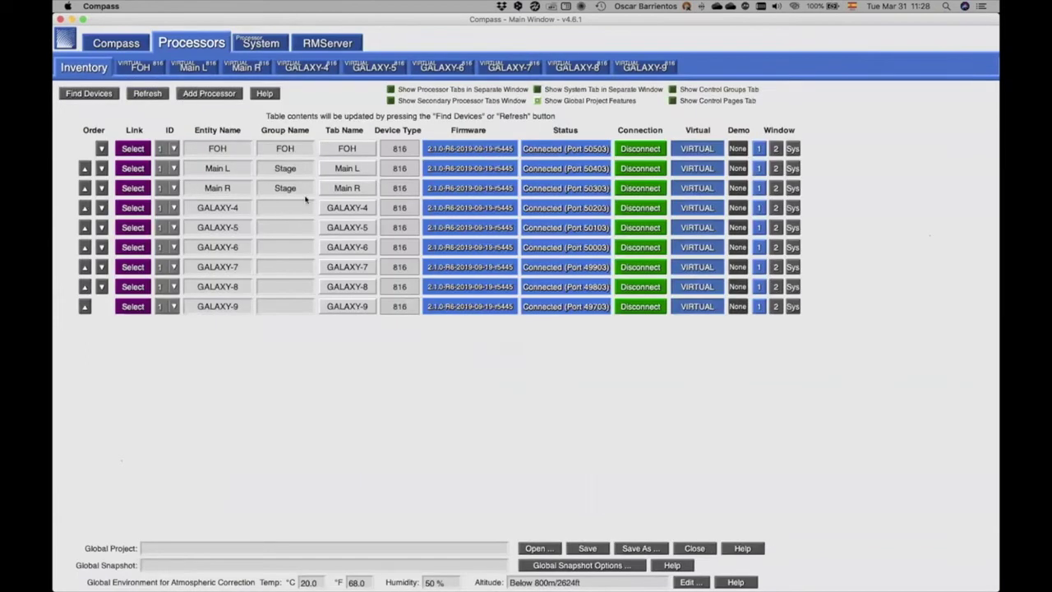
{"action": "left_click", "coordinate": [640, 208]}
{"action": "left_click", "coordinate": [640, 228]}
{"action": "left_click", "coordinate": [641, 248]}
{"action": "left_click", "coordinate": [646, 267]}
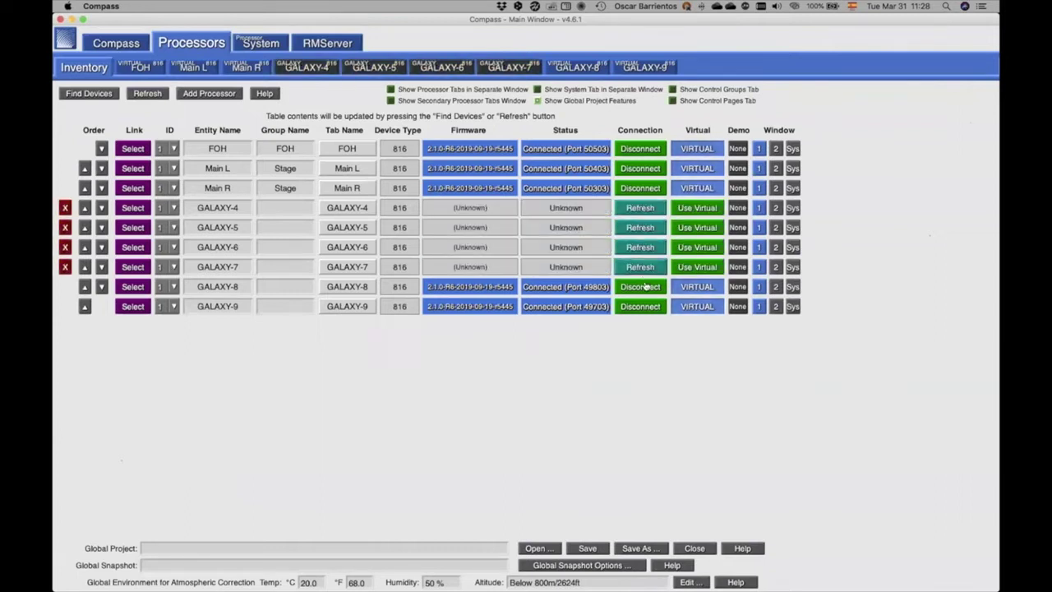
{"action": "left_click", "coordinate": [645, 286]}
{"action": "left_click", "coordinate": [645, 307]}
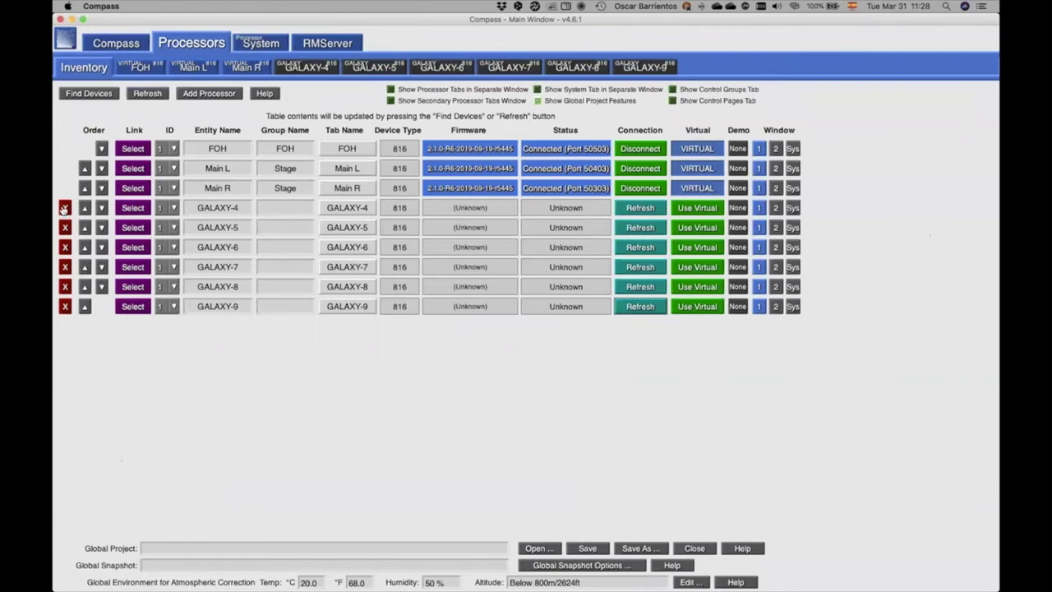
- Remove the disconnected GALAXY-4 through GALAXY-9 processors from the inventory
{"action": "left_click", "coordinate": [64, 208]}
{"action": "left_click", "coordinate": [64, 208]}
{"action": "left_click", "coordinate": [64, 208]}
{"action": "left_click", "coordinate": [64, 208]}
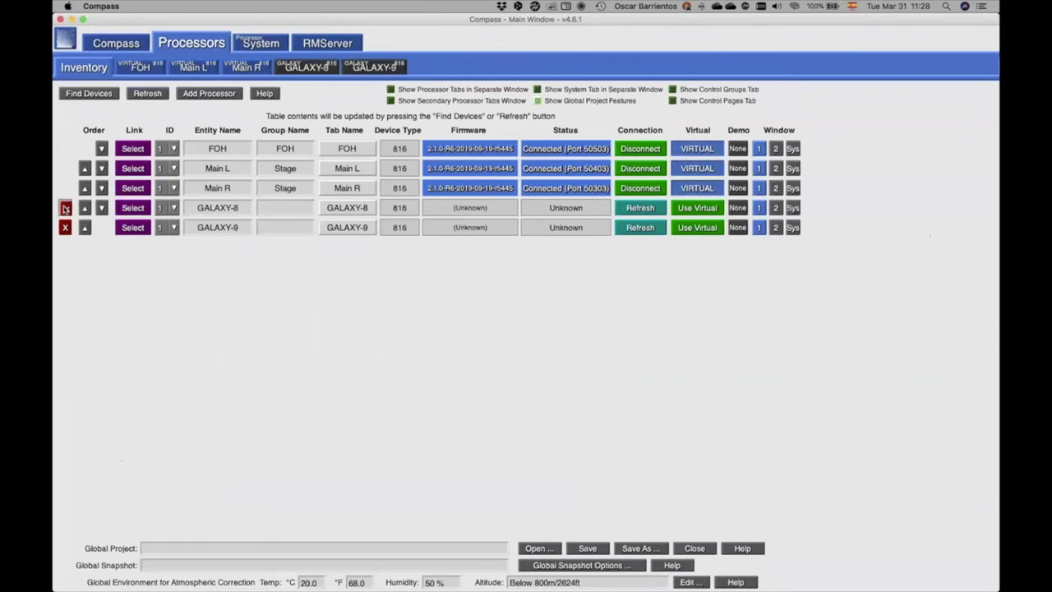
{"action": "left_click", "coordinate": [64, 208]}
{"action": "left_click", "coordinate": [64, 208]}
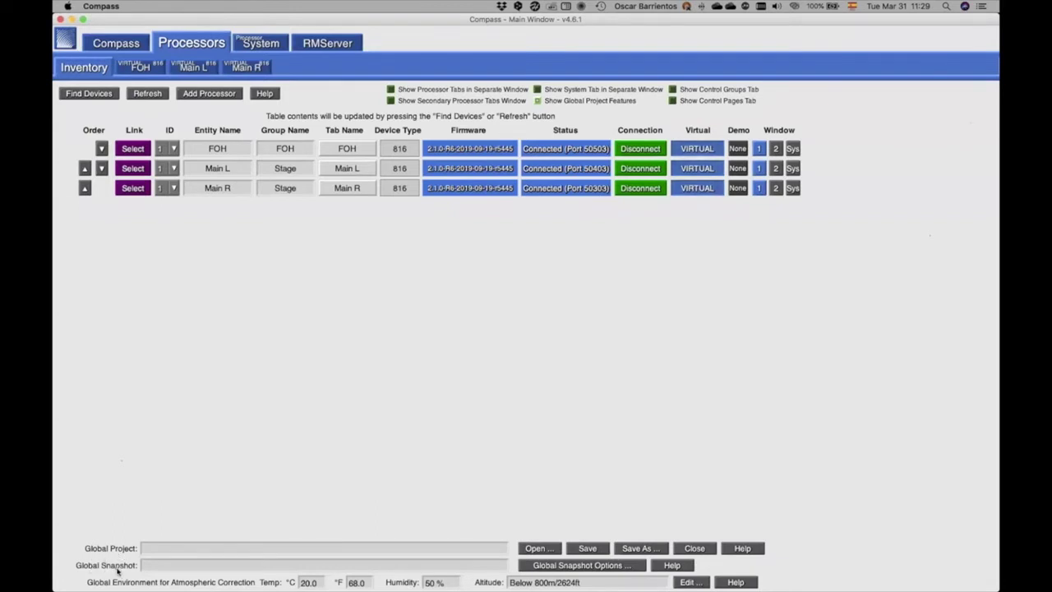
- Load the global project "Global show chingon.galaxyGlobalProject" with both project and settings for every processor, overwriting the current device settings
{"action": "left_click", "coordinate": [542, 549]}
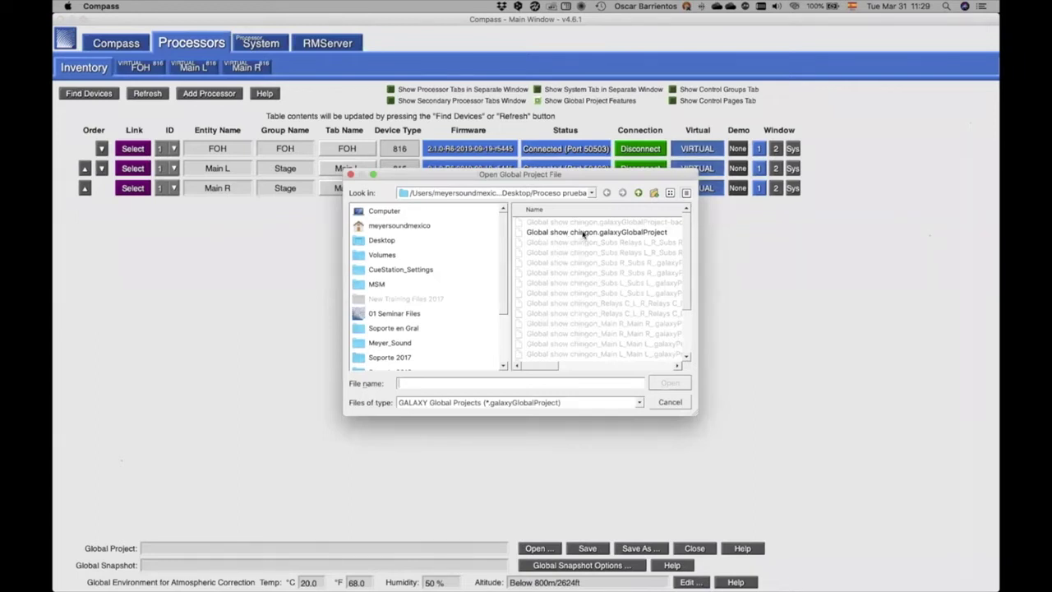
{"action": "left_click", "coordinate": [583, 233]}
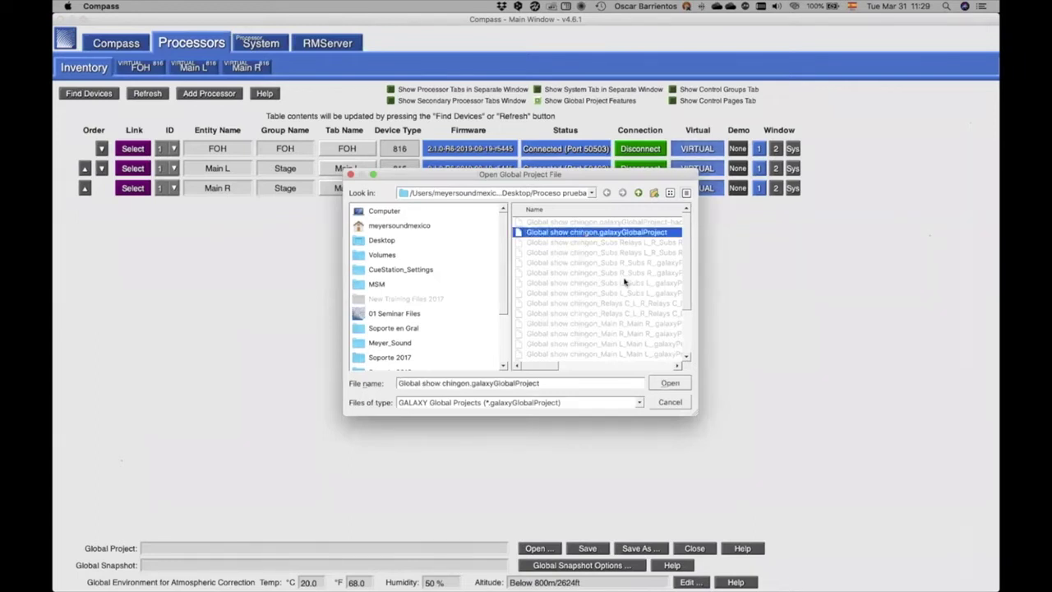
{"action": "left_click", "coordinate": [668, 383]}
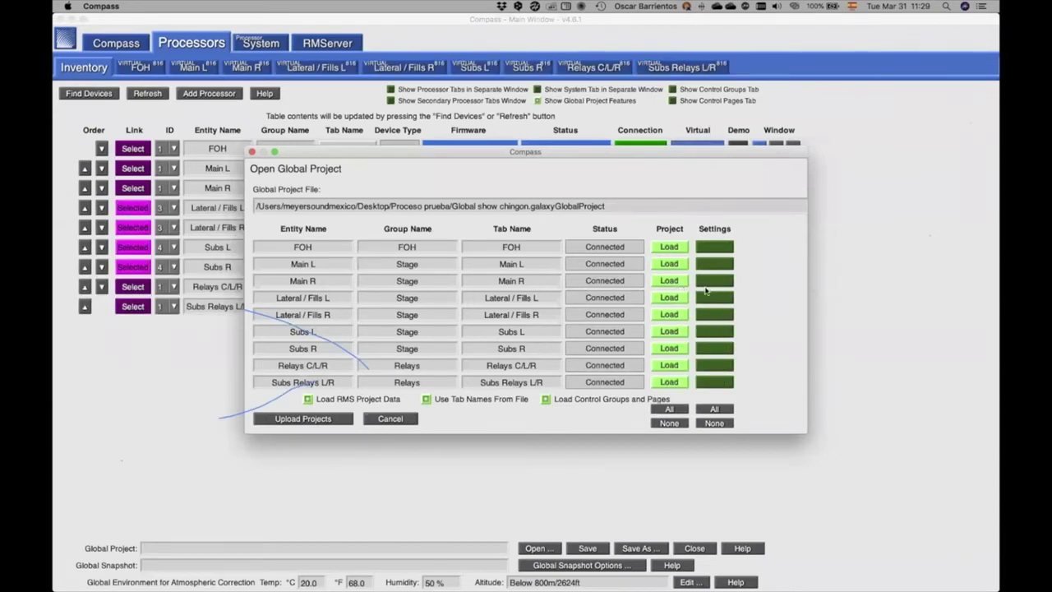
{"action": "left_click", "coordinate": [714, 409]}
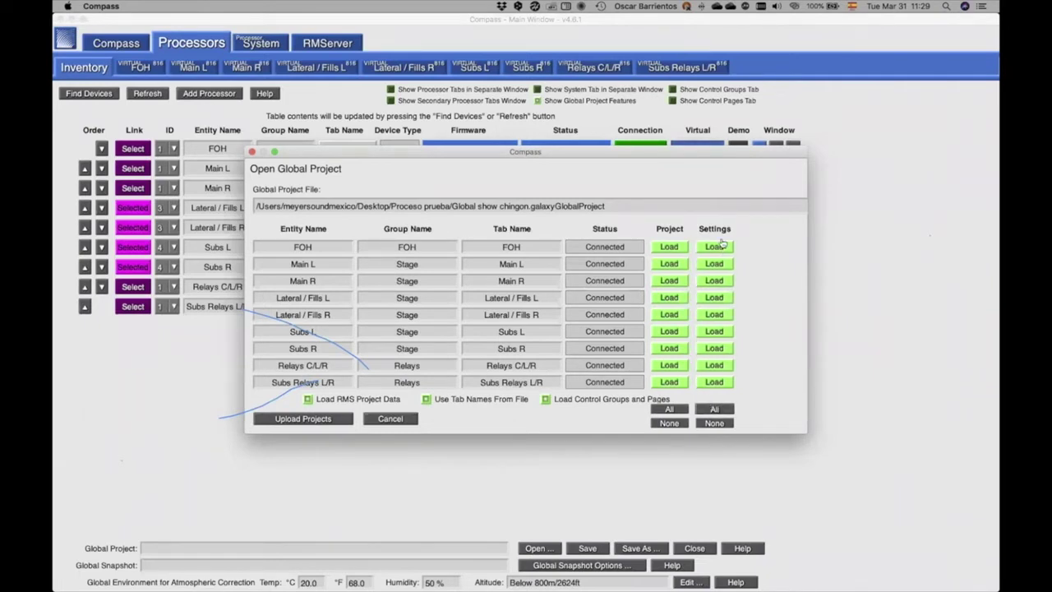
{"action": "left_click", "coordinate": [313, 420]}
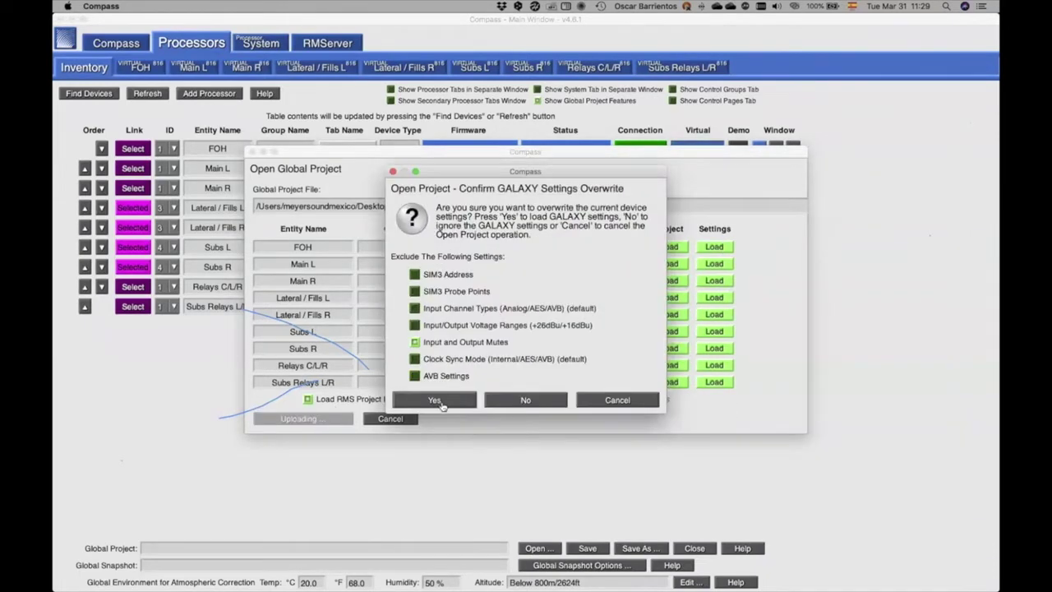
{"action": "left_click", "coordinate": [438, 400]}
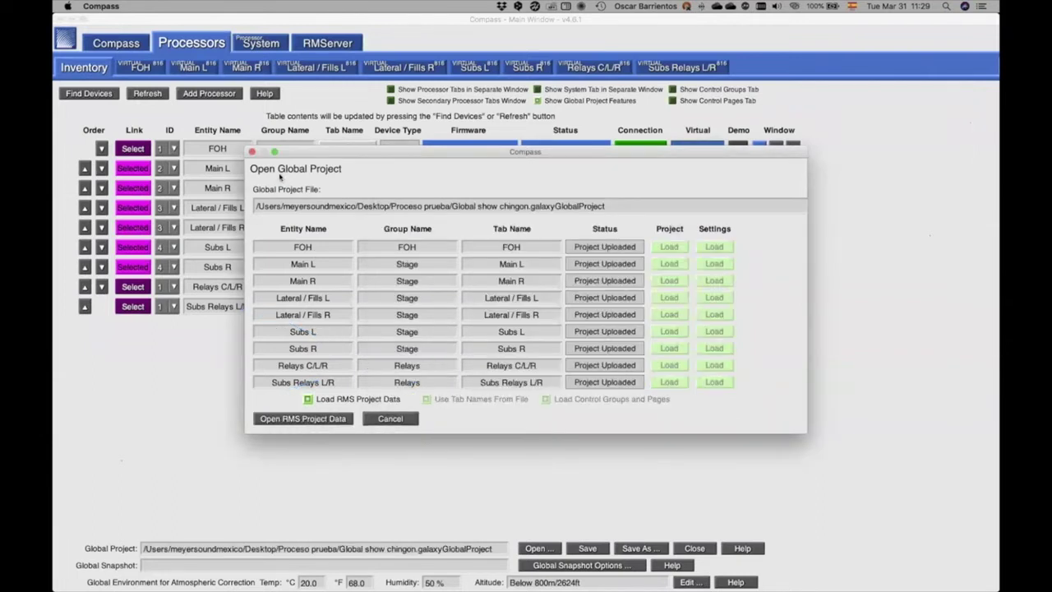
{"action": "left_click", "coordinate": [253, 152]}
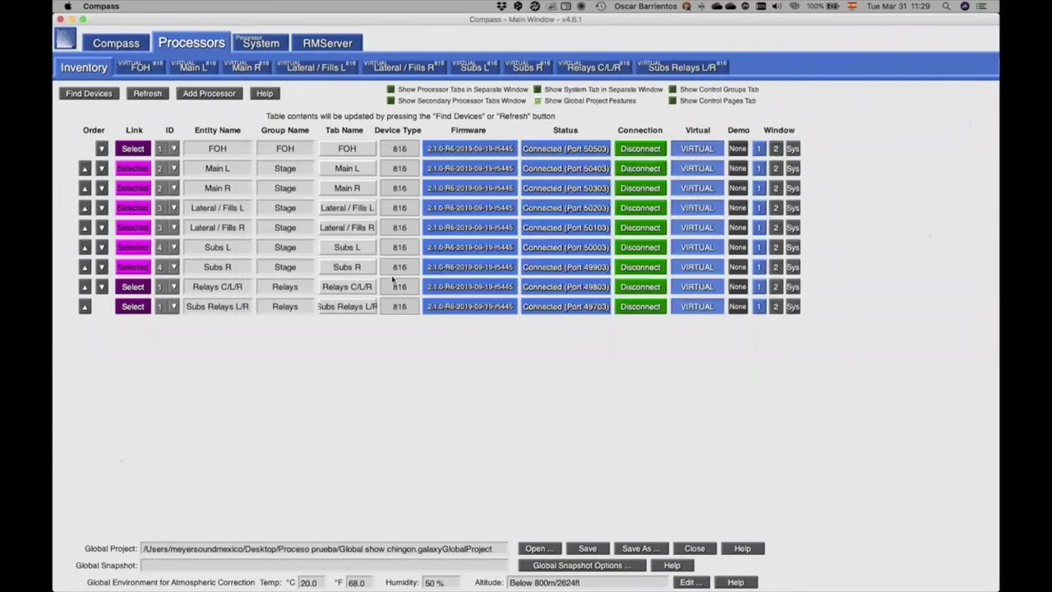
- Recall the global snapshot Pre-Show on all included processors
{"action": "left_click", "coordinate": [582, 565]}
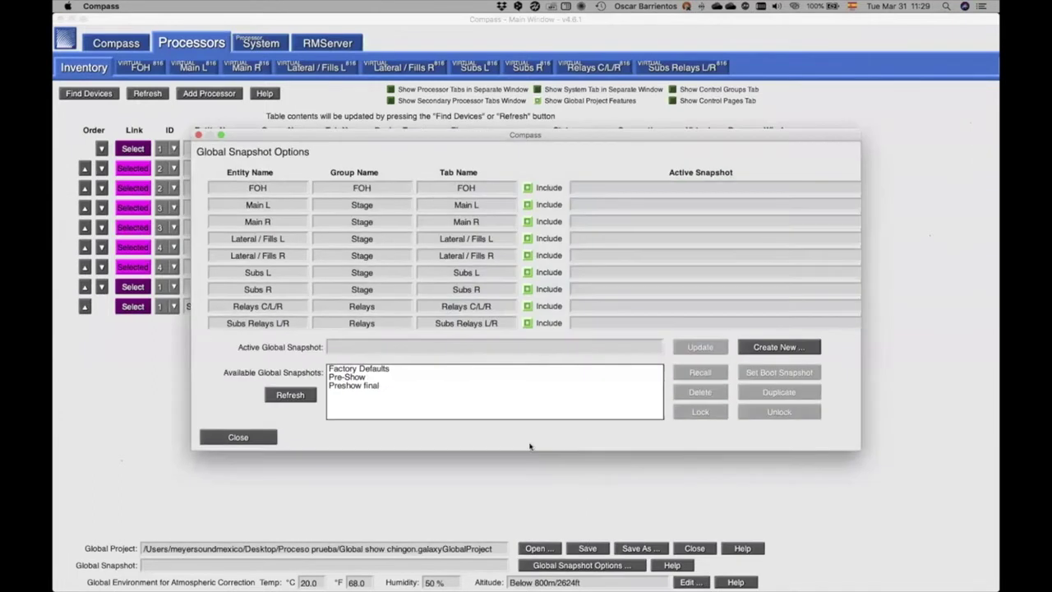
{"action": "left_click", "coordinate": [366, 378]}
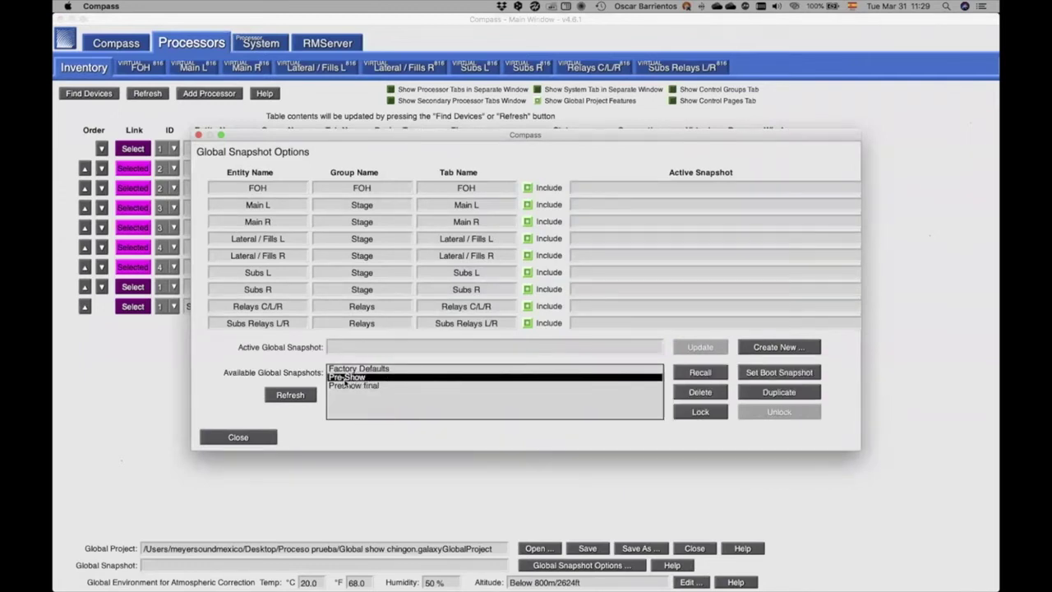
{"action": "left_click", "coordinate": [700, 373]}
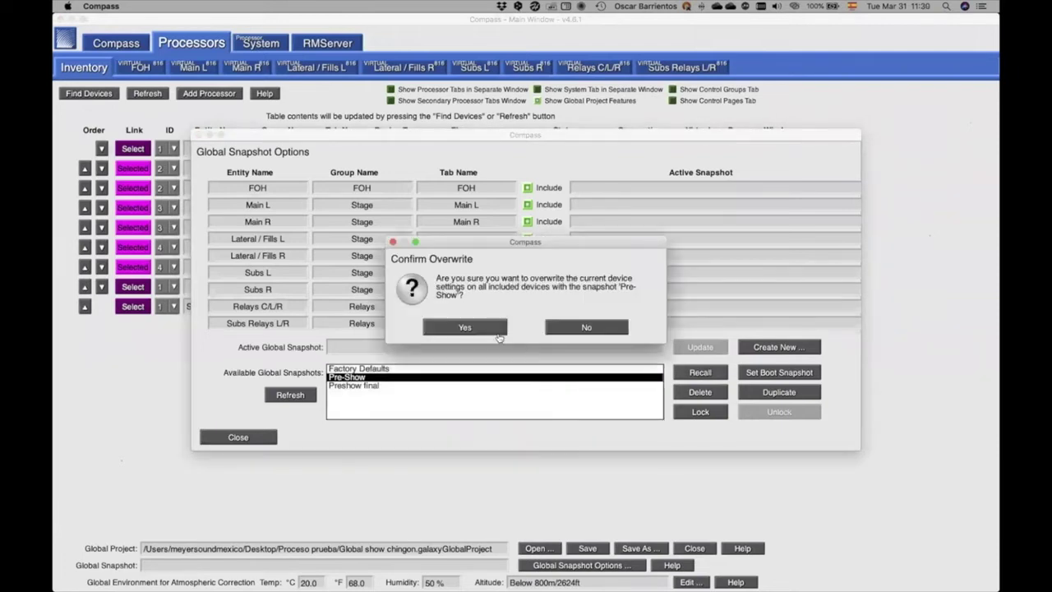
{"action": "left_click", "coordinate": [477, 327]}
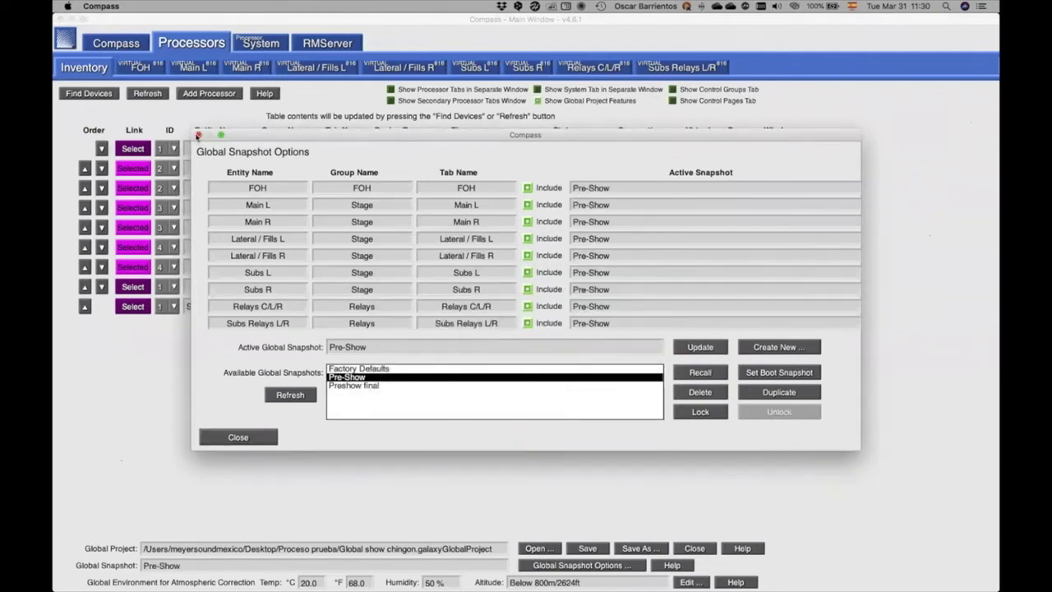
{"action": "left_click", "coordinate": [197, 134]}
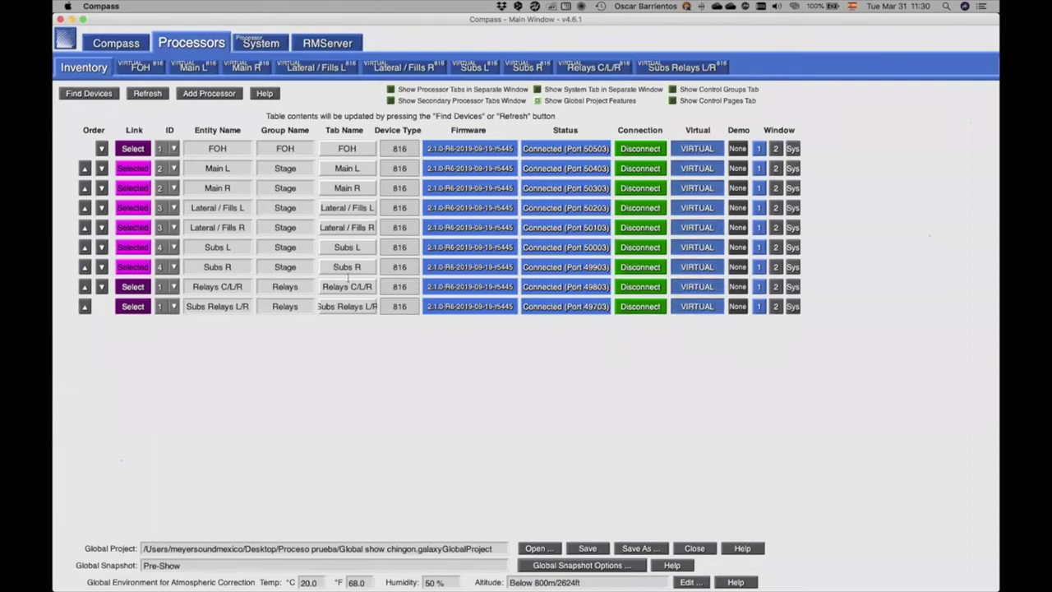
- Review the input and output channel labels in the overviews of the FOH, Main L and Main R processors
{"action": "left_click", "coordinate": [142, 67]}
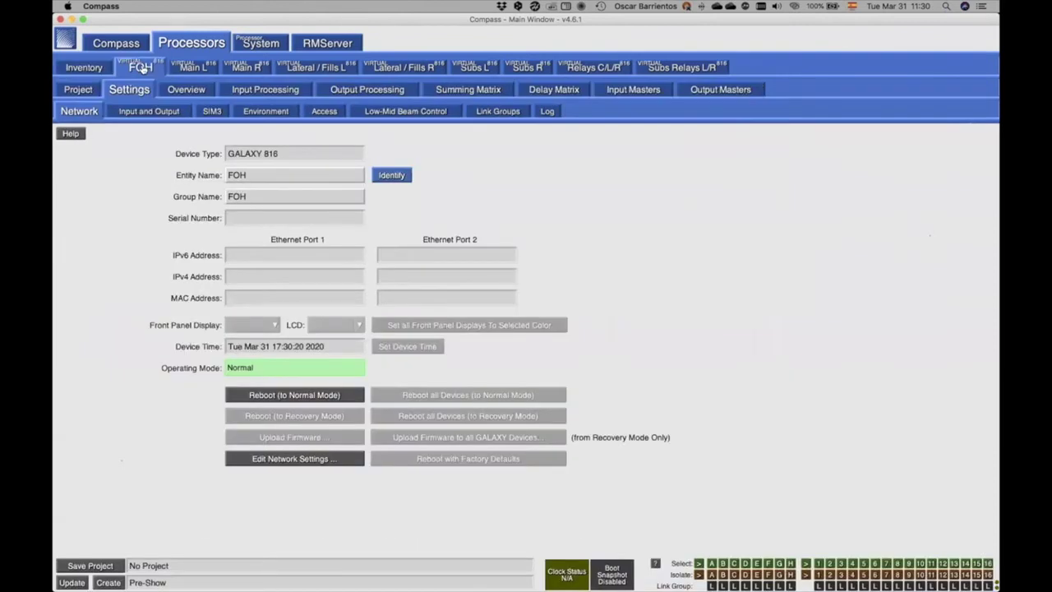
{"action": "left_click", "coordinate": [178, 91]}
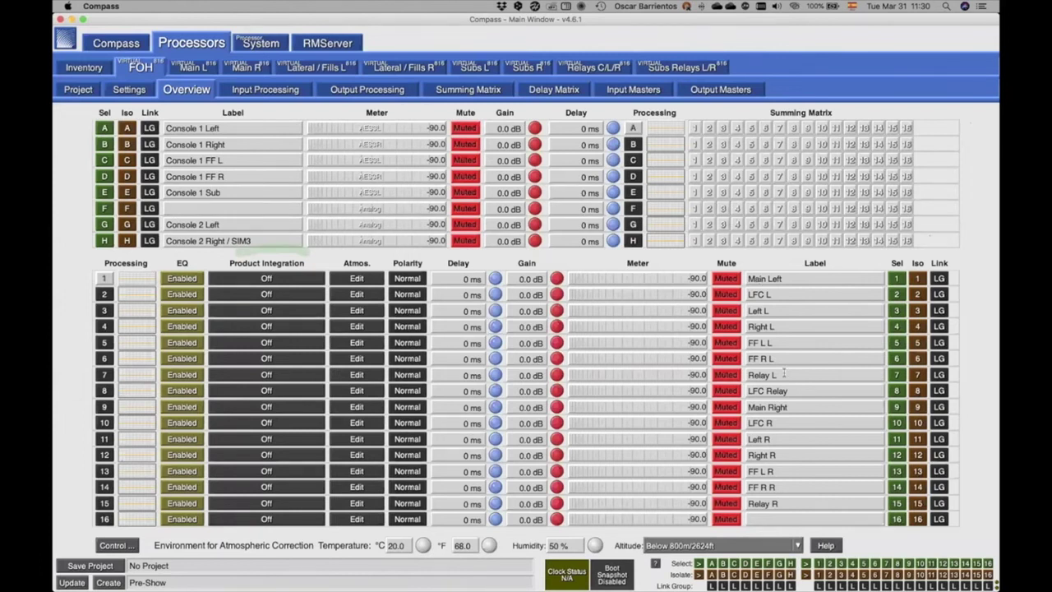
{"action": "left_click", "coordinate": [198, 71]}
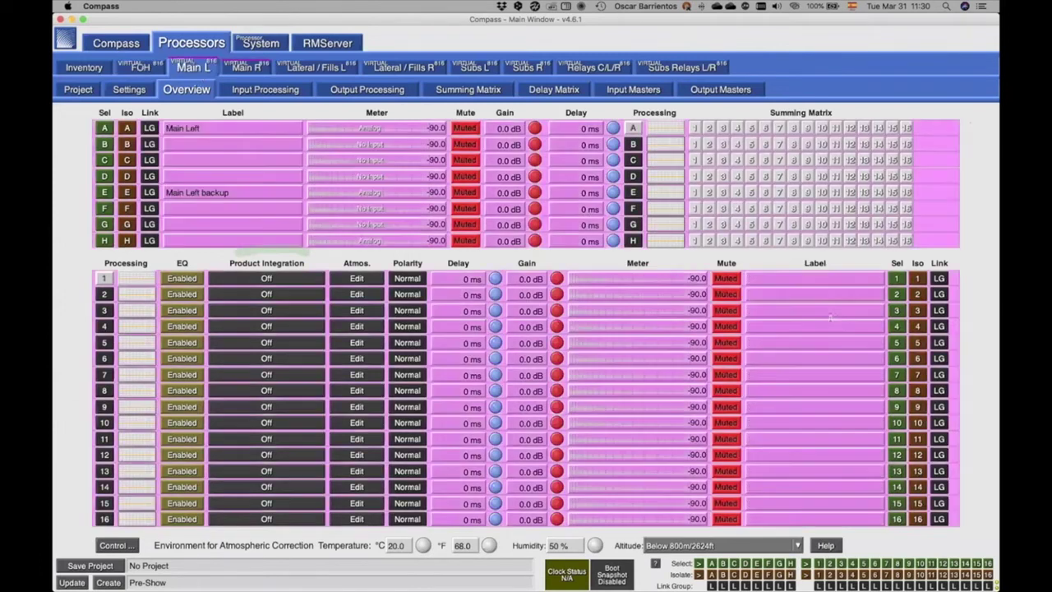
{"action": "left_click", "coordinate": [249, 70]}
{"action": "left_click", "coordinate": [194, 68]}
- Add one GALAXY 816 processor to the inventory and set it to run as a virtual device
{"action": "left_click", "coordinate": [96, 70]}
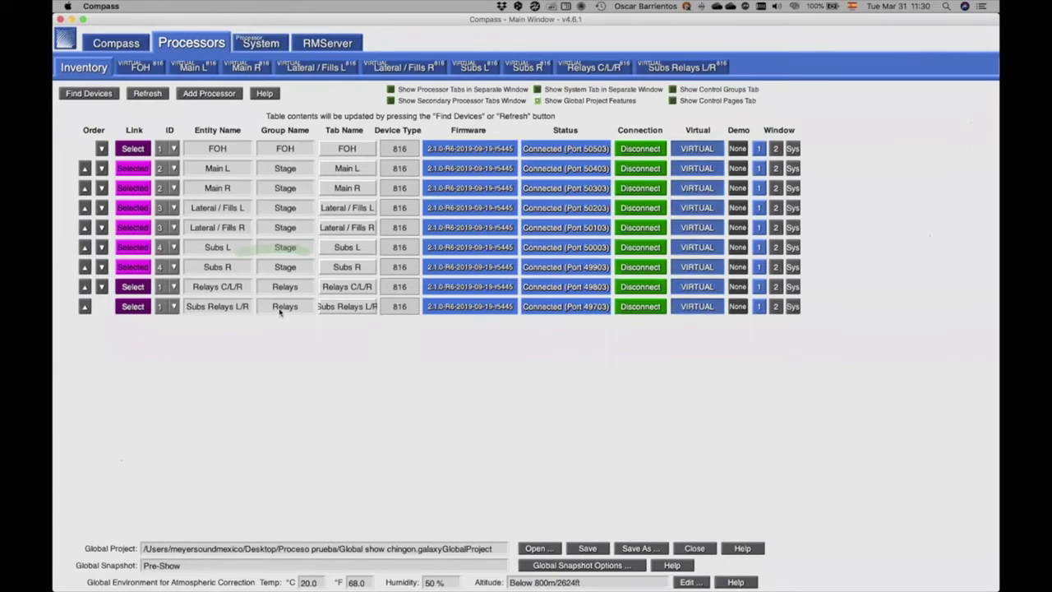
{"action": "left_click", "coordinate": [209, 93]}
{"action": "left_click", "coordinate": [465, 347]}
{"action": "left_click", "coordinate": [697, 327]}
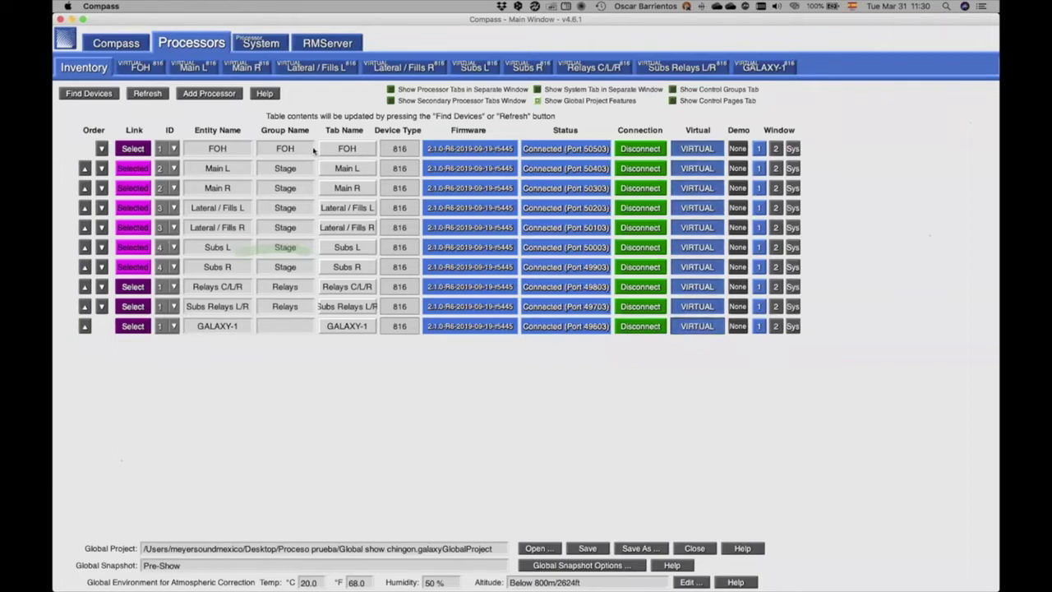
- Select output channels 1 to 5 in the overview of the new GALAXY-1 processor
{"action": "left_click", "coordinate": [748, 70]}
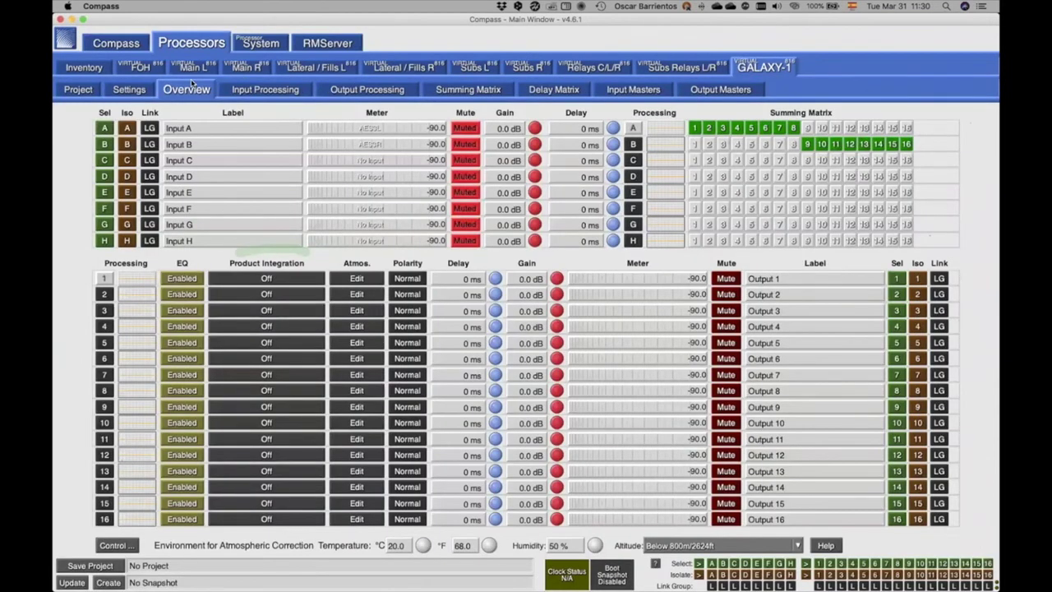
{"action": "key", "text": "ctrl+Right"}
{"action": "left_click", "coordinate": [277, 37]}
{"action": "left_click", "coordinate": [896, 278]}
{"action": "left_click", "coordinate": [896, 295]}
{"action": "left_click", "coordinate": [897, 311]}
{"action": "left_click", "coordinate": [896, 327]}
{"action": "left_click", "coordinate": [897, 343]}
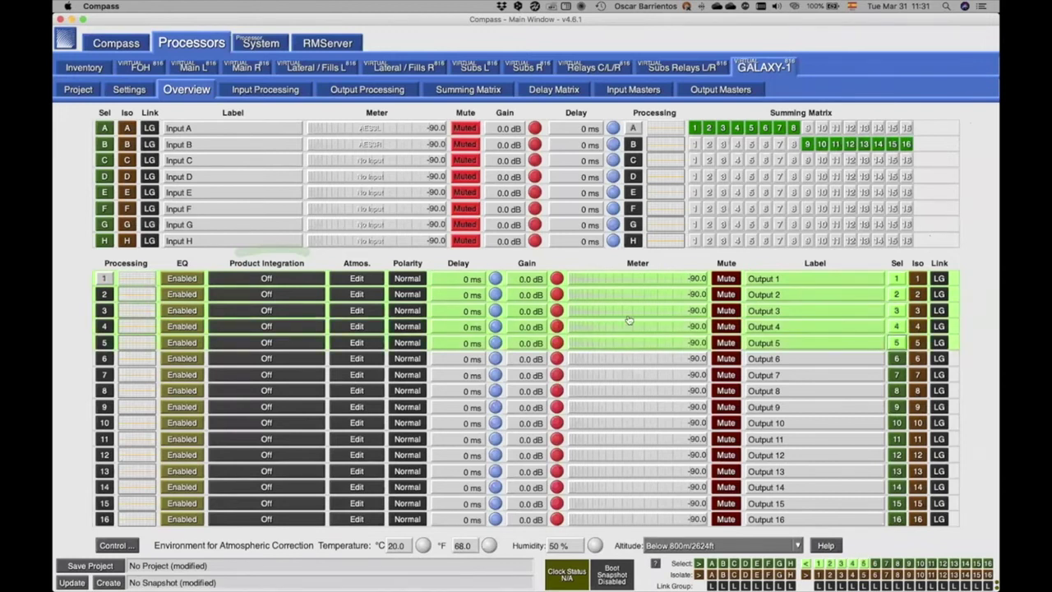
- Toggle the linked mute of outputs 1 to 5 several times, ending with all five channels deselected and unmuted
{"action": "left_click", "coordinate": [725, 278]}
{"action": "left_click", "coordinate": [724, 278]}
{"action": "left_click", "coordinate": [725, 279]}
{"action": "left_click", "coordinate": [725, 279]}
{"action": "left_click", "coordinate": [725, 279]}
{"action": "left_click", "coordinate": [726, 279]}
{"action": "left_click", "coordinate": [726, 279]}
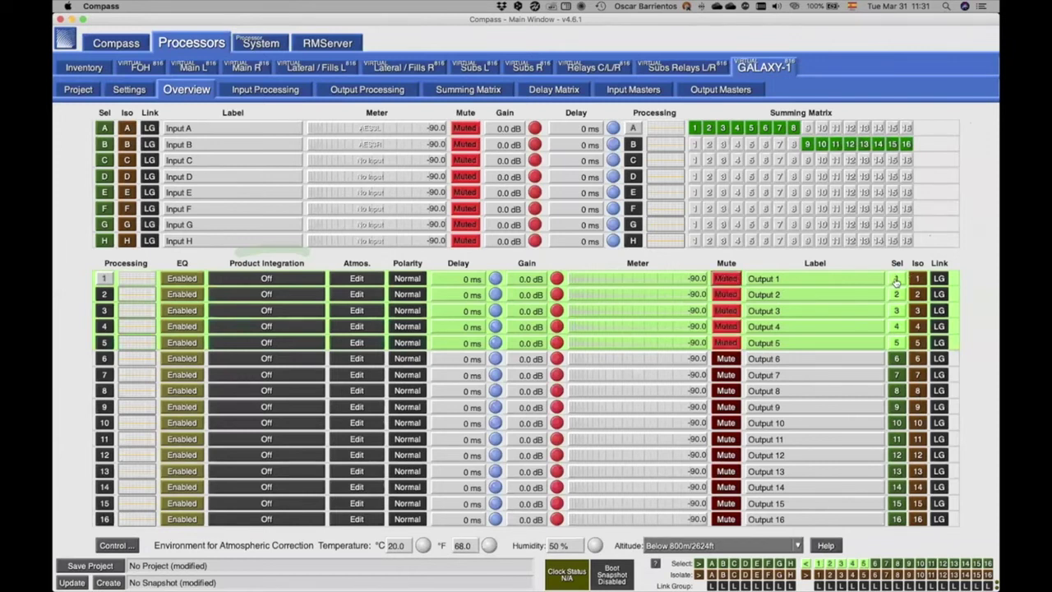
{"action": "left_click", "coordinate": [897, 280]}
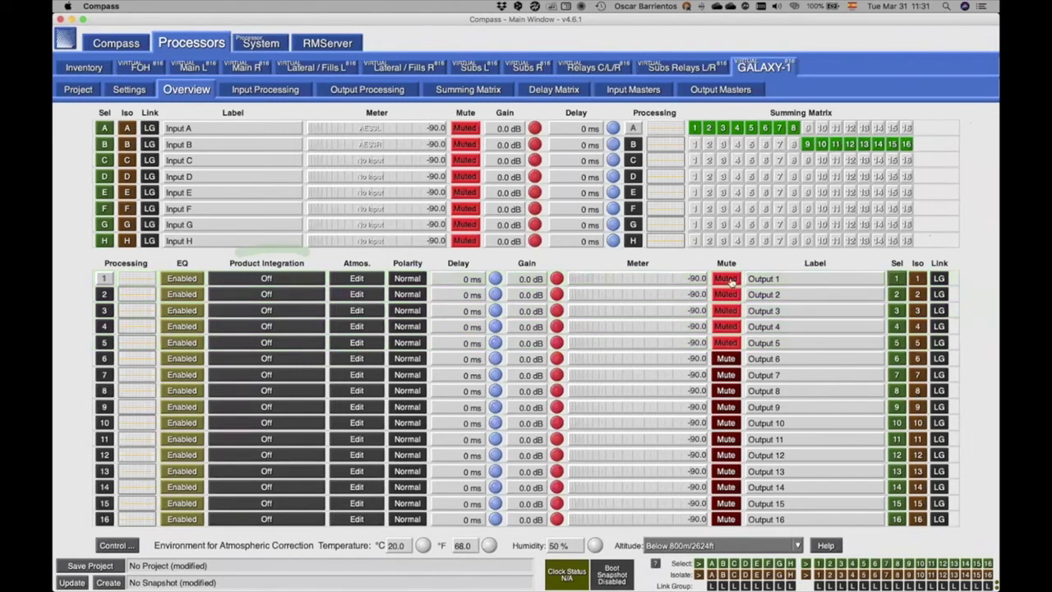
{"action": "left_click", "coordinate": [725, 280]}
- Set the gains of outputs 1, 2, 3 and 4 to -1, -2, -3 and -4 dB respectively
{"action": "left_click", "coordinate": [531, 279]}
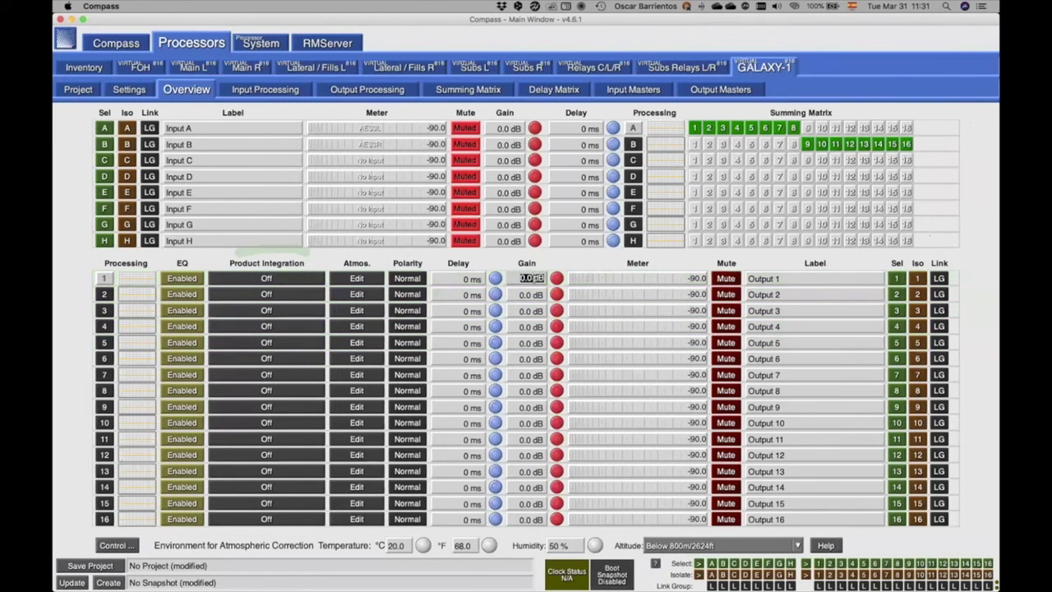
{"action": "type", "text": "1"}
{"action": "left_click", "coordinate": [538, 293]}
{"action": "type", "text": "-2"}
{"action": "left_click", "coordinate": [536, 310]}
{"action": "type", "text": "-3"}
{"action": "left_click", "coordinate": [536, 327]}
{"action": "type", "text": "-4"}
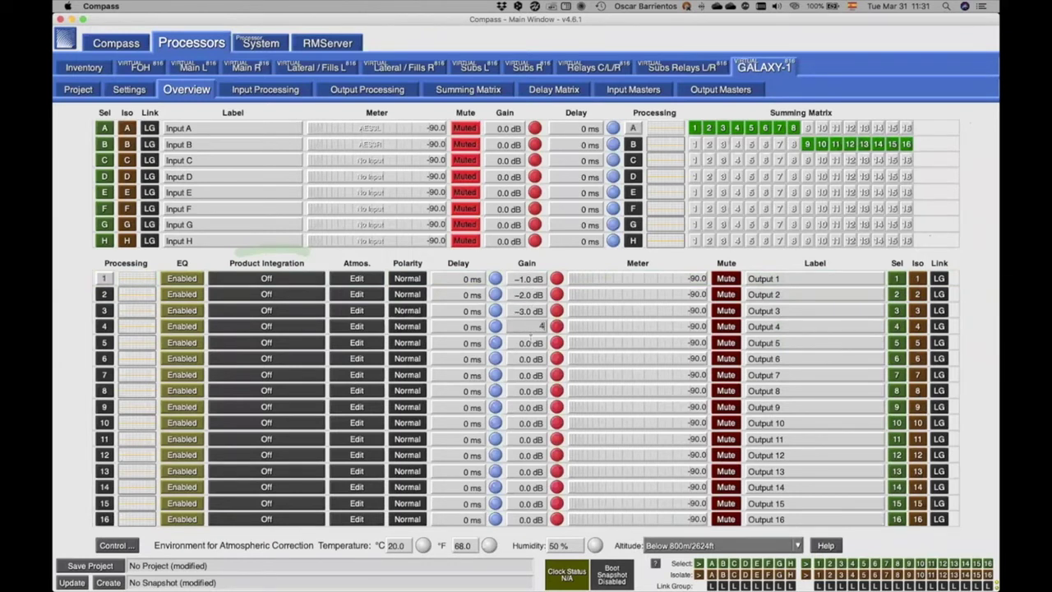
{"action": "key", "text": "Return"}
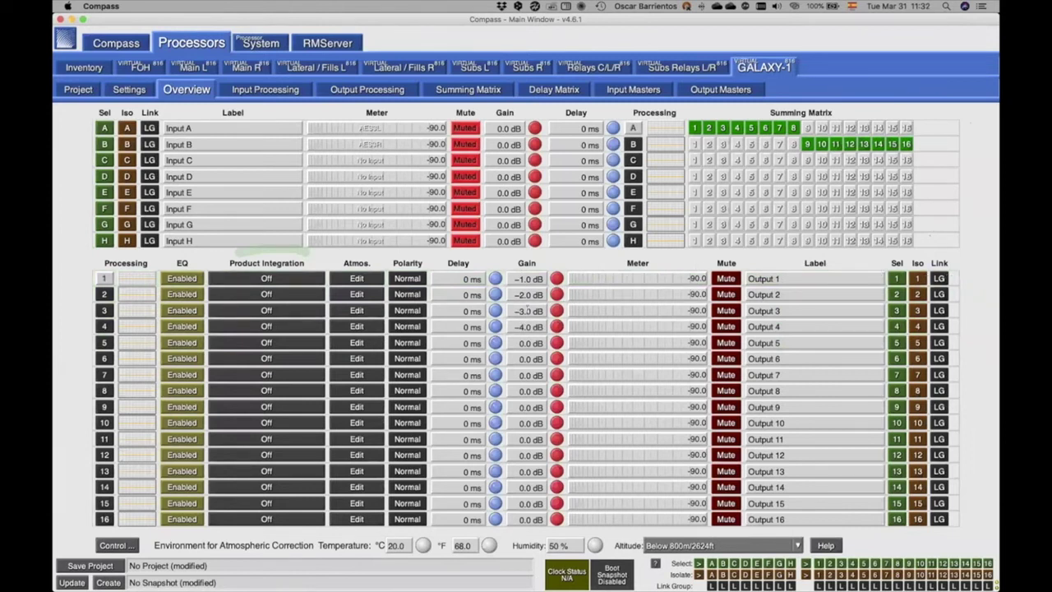
- Set the delays of outputs 2, 3 and 4 to 1, 2 and 3 ms respectively
{"action": "left_click", "coordinate": [473, 278]}
{"action": "left_click", "coordinate": [467, 293]}
{"action": "type", "text": "1"}
{"action": "left_click", "coordinate": [467, 310]}
{"action": "type", "text": "2"}
{"action": "left_click", "coordinate": [468, 327]}
{"action": "type", "text": "3"}
{"action": "key", "text": "Return"}
- Select outputs 1 to 4 and mute them together
{"action": "left_click", "coordinate": [525, 278]}
{"action": "left_click", "coordinate": [897, 279]}
{"action": "left_click_drag", "start_coordinate": [897, 294], "coordinate": [885, 330]}
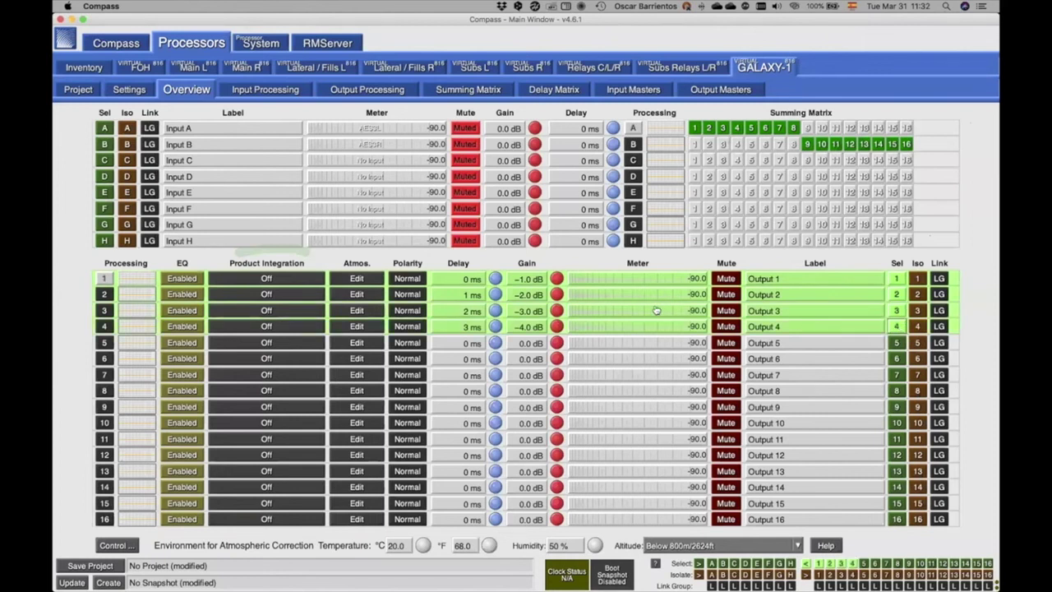
{"action": "left_click", "coordinate": [726, 279]}
{"action": "left_click", "coordinate": [727, 279]}
{"action": "left_click", "coordinate": [727, 280]}
{"action": "left_click", "coordinate": [728, 279]}
{"action": "left_click", "coordinate": [729, 280]}
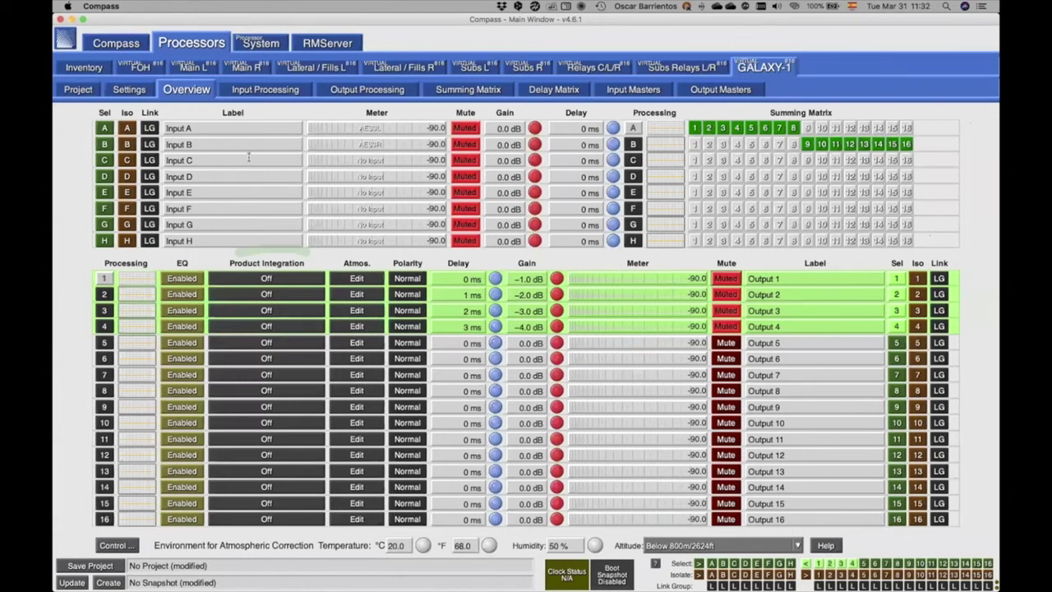
- In the GALAXY channel linking preferences, make linked delay changes absolute by default and linked gain changes relative by default
{"action": "left_click", "coordinate": [122, 45]}
{"action": "left_click", "coordinate": [317, 69]}
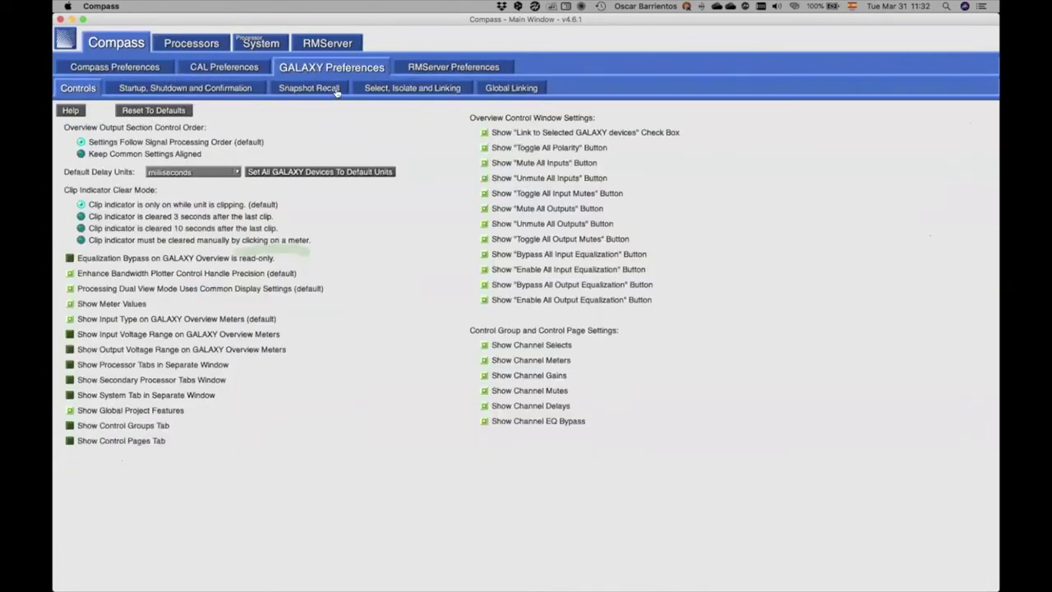
{"action": "left_click", "coordinate": [400, 94]}
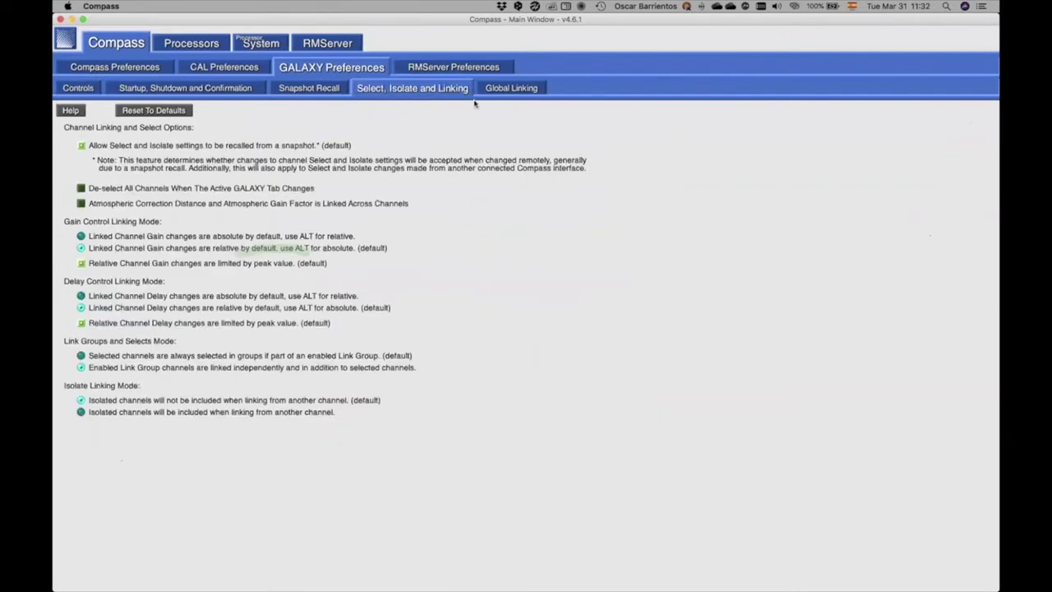
{"action": "left_click", "coordinate": [197, 296]}
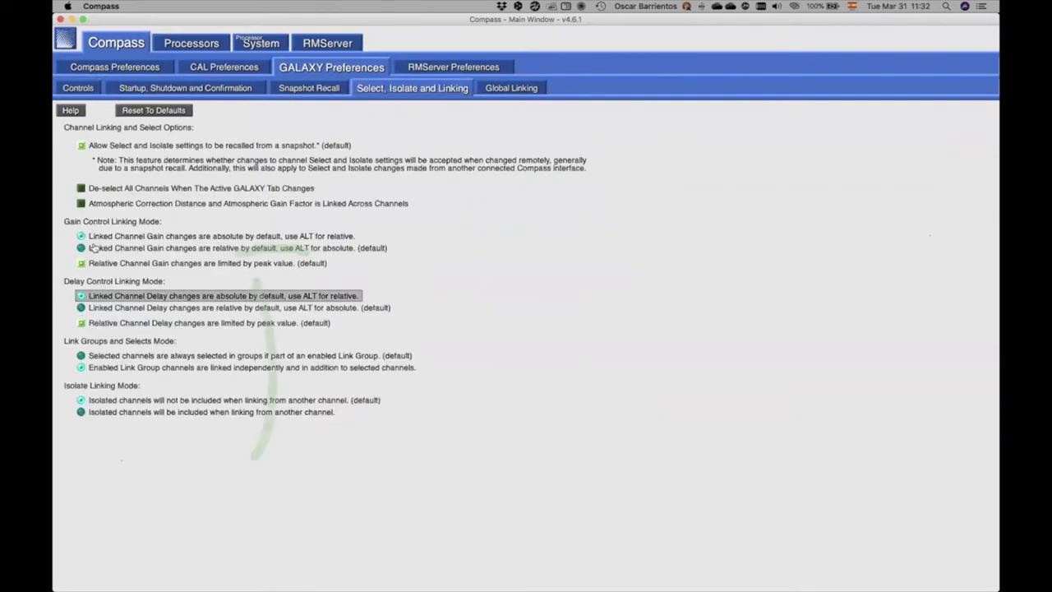
{"action": "left_click", "coordinate": [216, 246]}
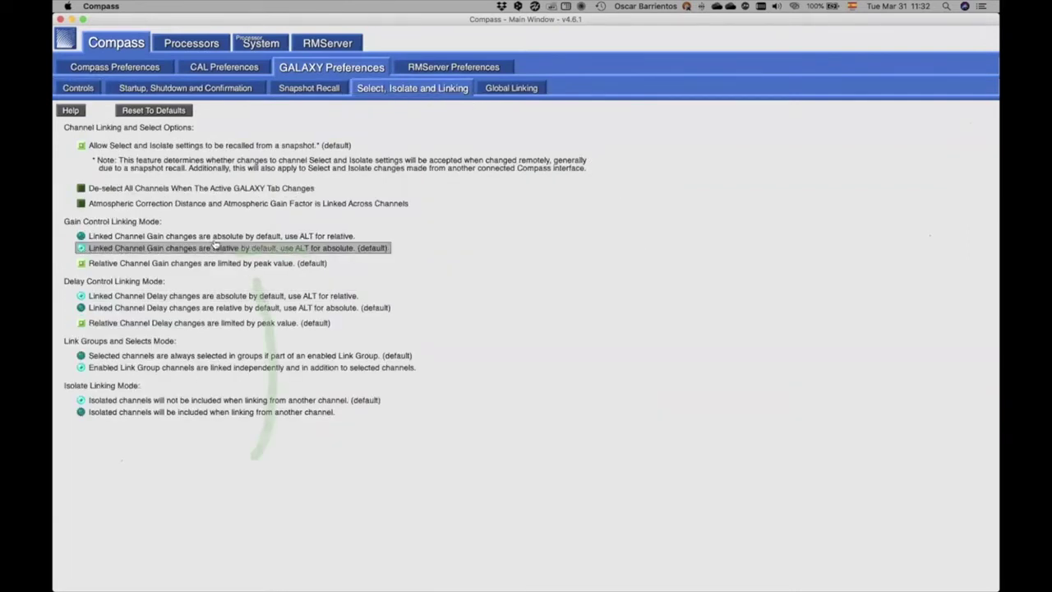
- Make linked delay changes relative by default, and set output 1's delay to 3 ms and gain to -2 dB
{"action": "left_click", "coordinate": [85, 310]}
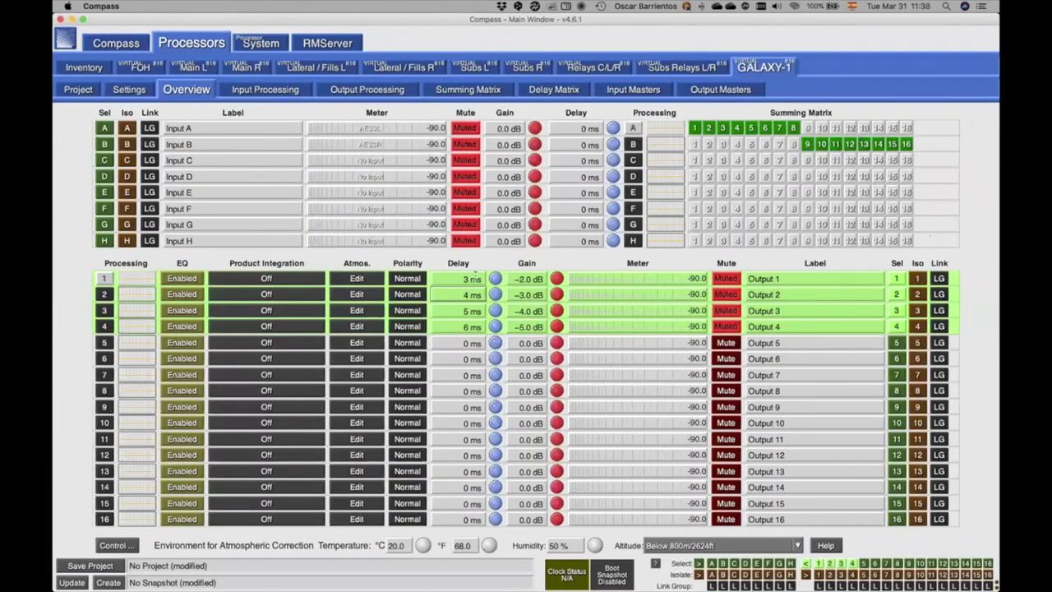
{"action": "left_click", "coordinate": [467, 278]}
{"action": "key", "text": "Return"}
{"action": "left_click", "coordinate": [528, 279]}
{"action": "type", "text": "-2.2"}
{"action": "key", "text": "Return"}
{"action": "scroll", "coordinate": [548, 313], "scroll_direction": "up", "scroll_amount": 2}
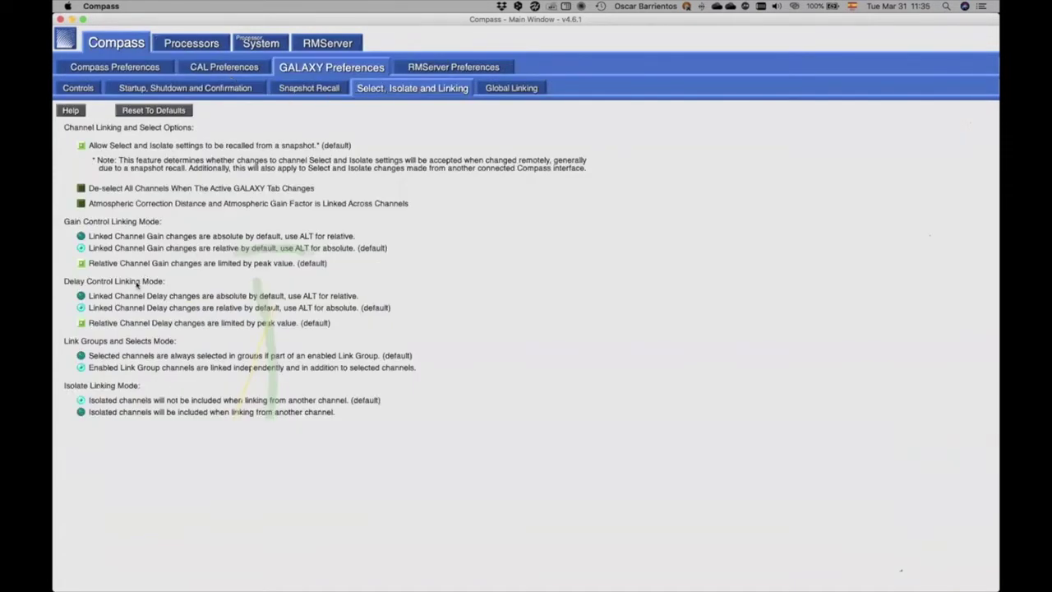
- Make linked gain and delay changes absolute by default, and set the selected outputs' gain to 0 dB through output 2
{"action": "left_click", "coordinate": [81, 236]}
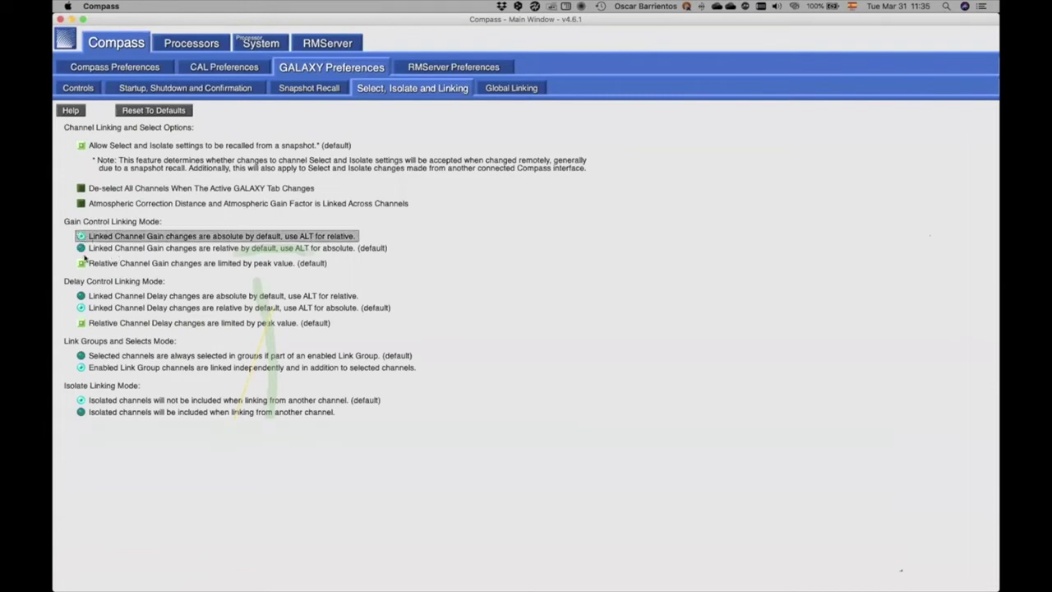
{"action": "left_click", "coordinate": [81, 296]}
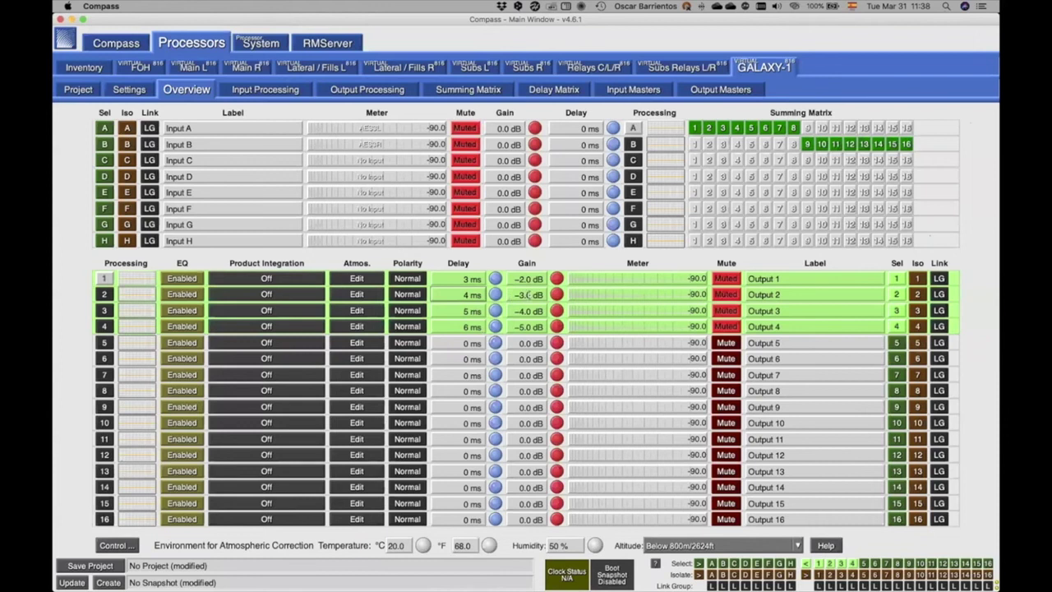
{"action": "left_click", "coordinate": [530, 294]}
{"action": "type", "text": "0"}
{"action": "key", "text": "Return"}
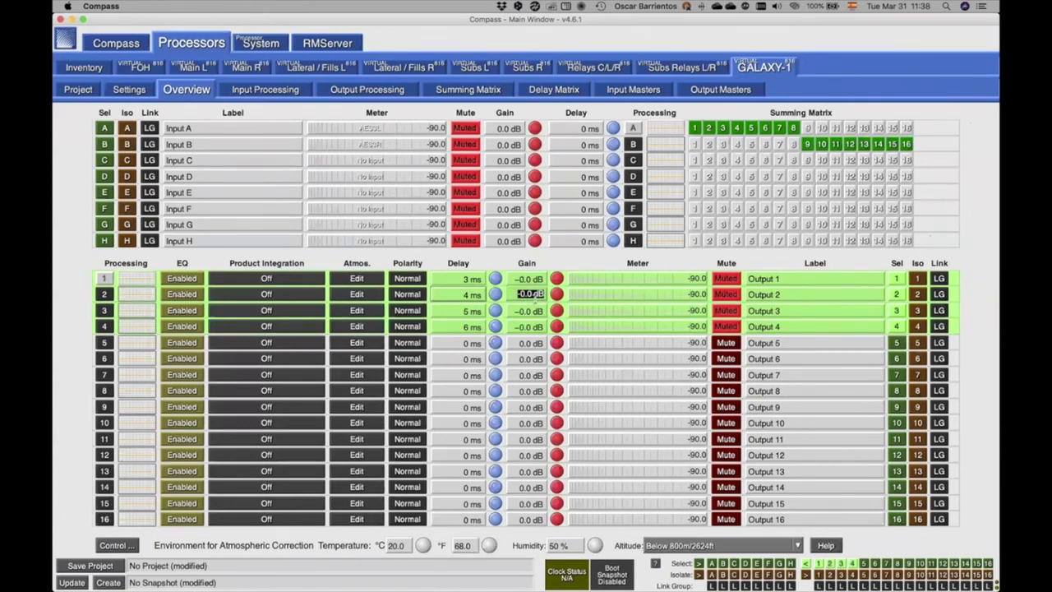
- Set the selected outputs' delay through output 3 to 0 ms and then to 5 ms
{"action": "left_click", "coordinate": [475, 312]}
{"action": "type", "text": "0"}
{"action": "key", "text": "Return"}
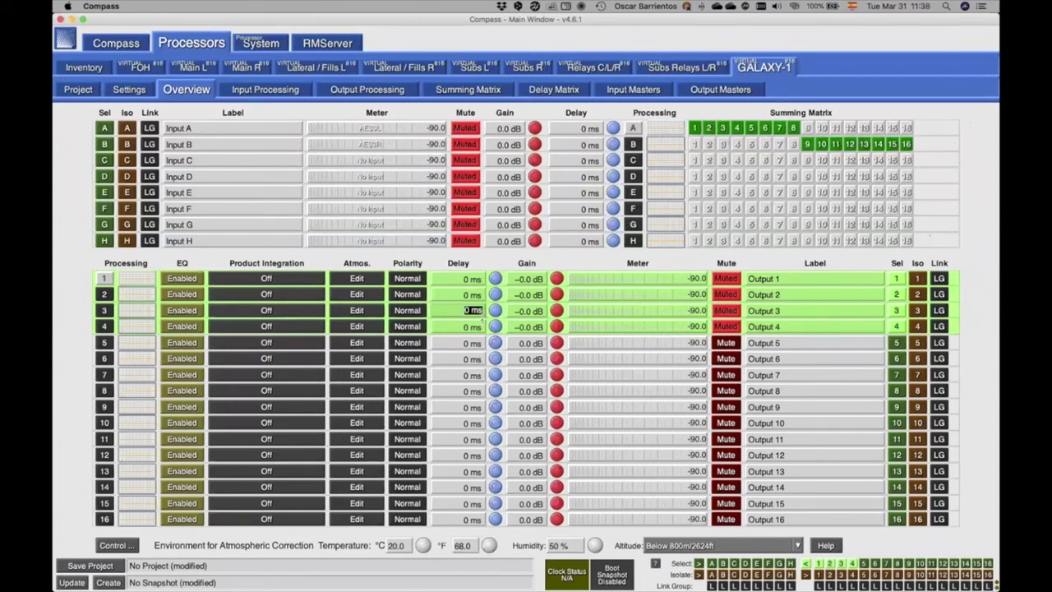
{"action": "type", "text": "5"}
{"action": "key", "text": "Return"}
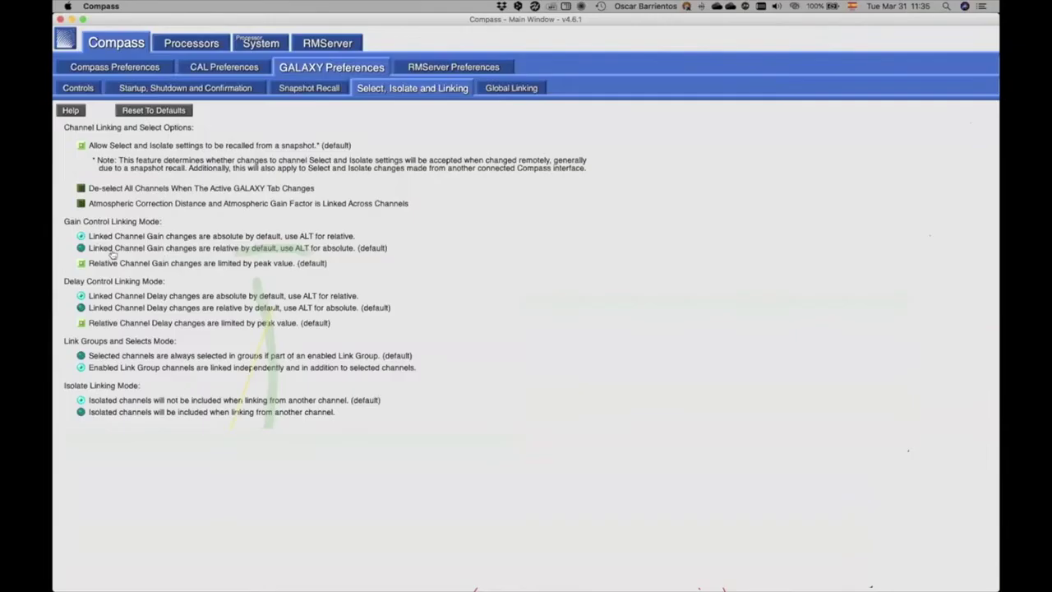
- In the GALAXY channel linking preferences, make linked gain and delay changes relative by default
{"action": "left_click", "coordinate": [82, 250]}
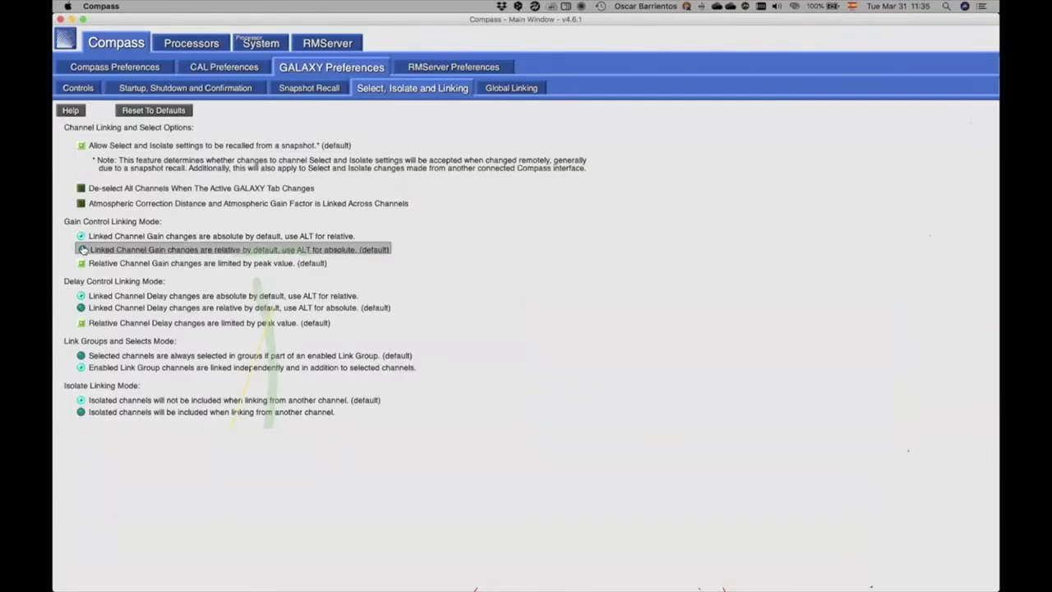
{"action": "left_click", "coordinate": [83, 308]}
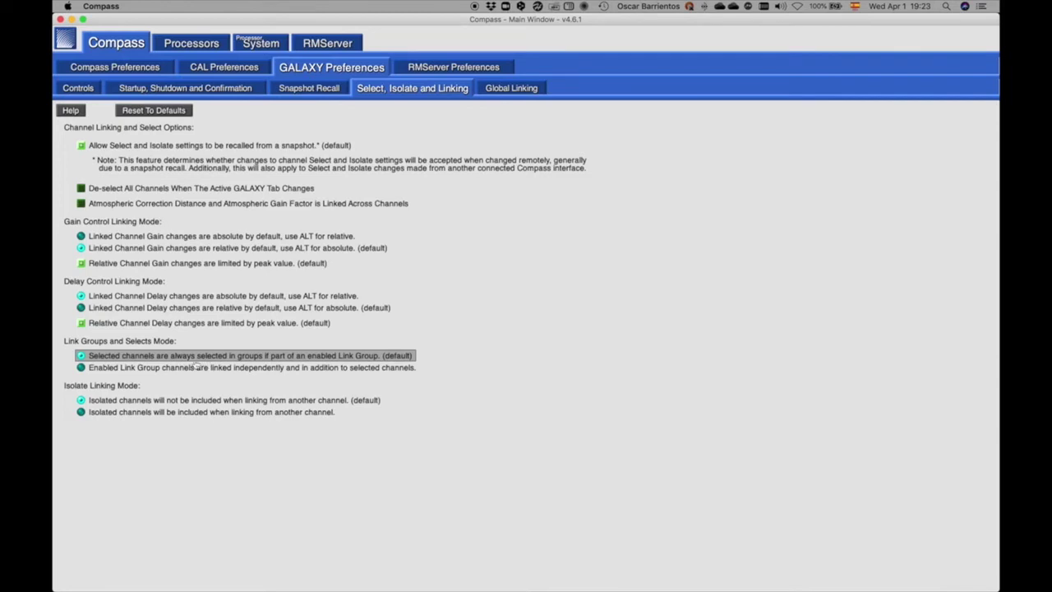
- Deselect outputs 1 to 4 of GALAXY-1, and assign outputs 1 and 2 to an enabled output link group 1
{"action": "left_click", "coordinate": [194, 45]}
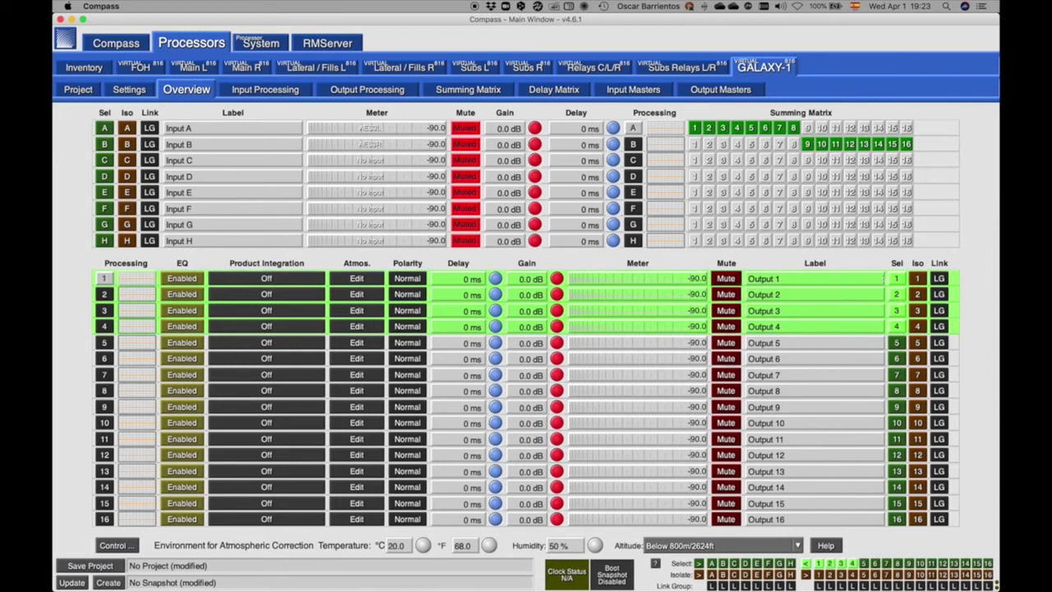
{"action": "left_click", "coordinate": [895, 280]}
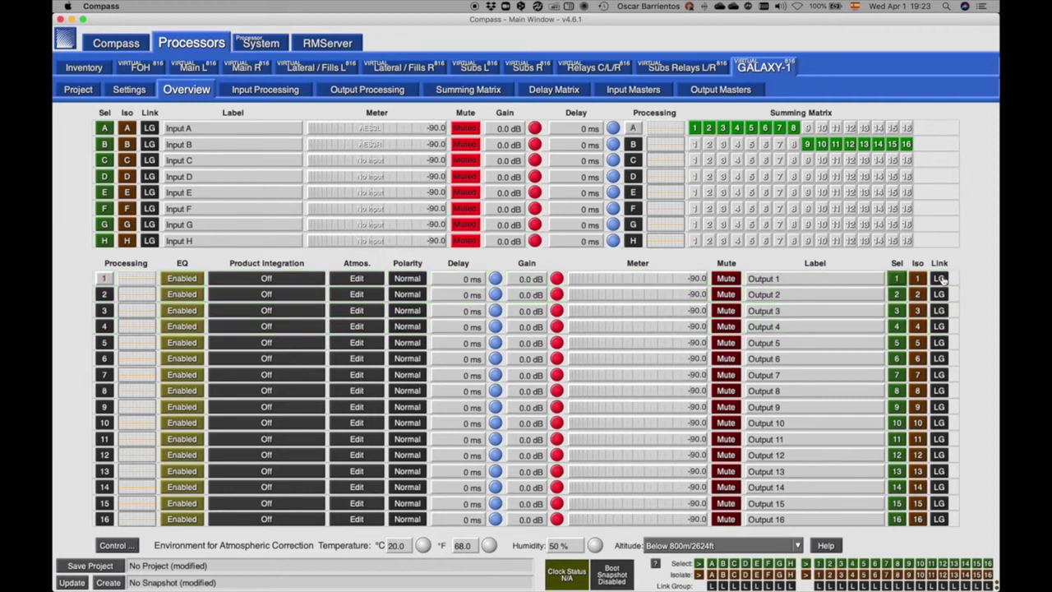
{"action": "left_click", "coordinate": [940, 278]}
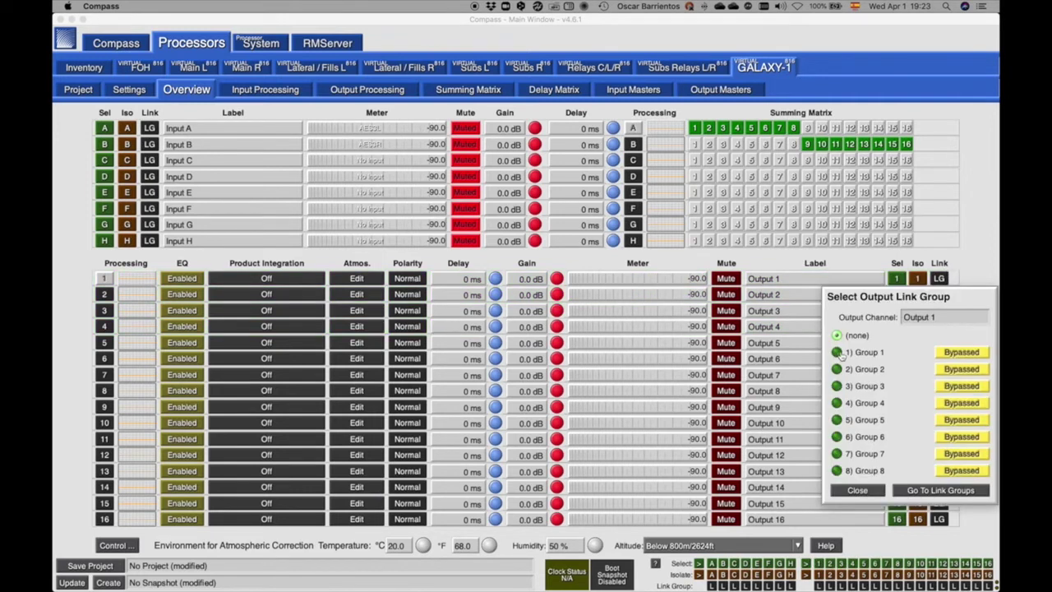
{"action": "left_click", "coordinate": [958, 354]}
{"action": "left_click", "coordinate": [837, 352]}
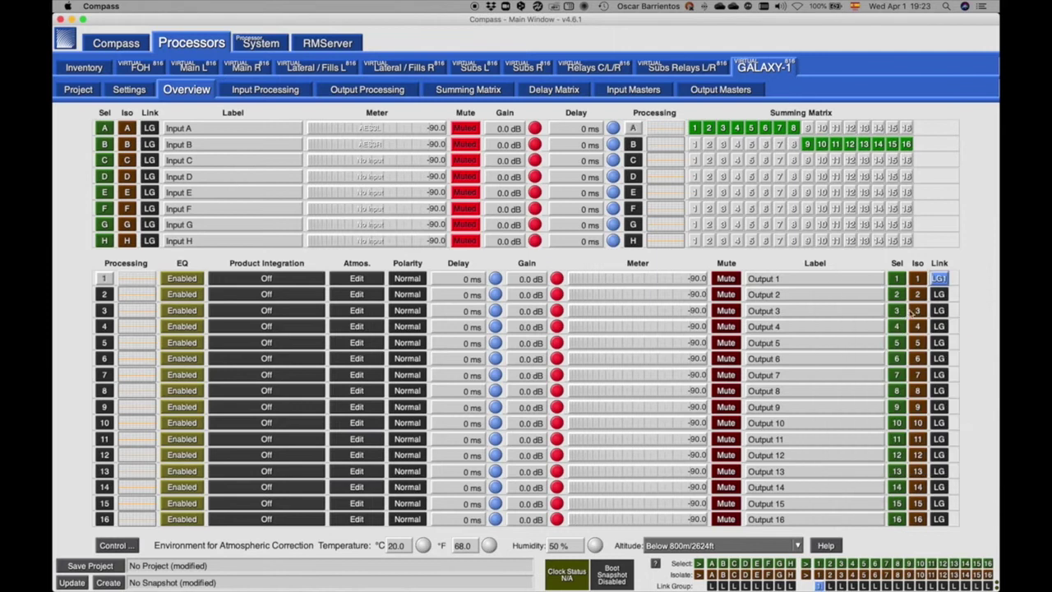
{"action": "left_click", "coordinate": [940, 294]}
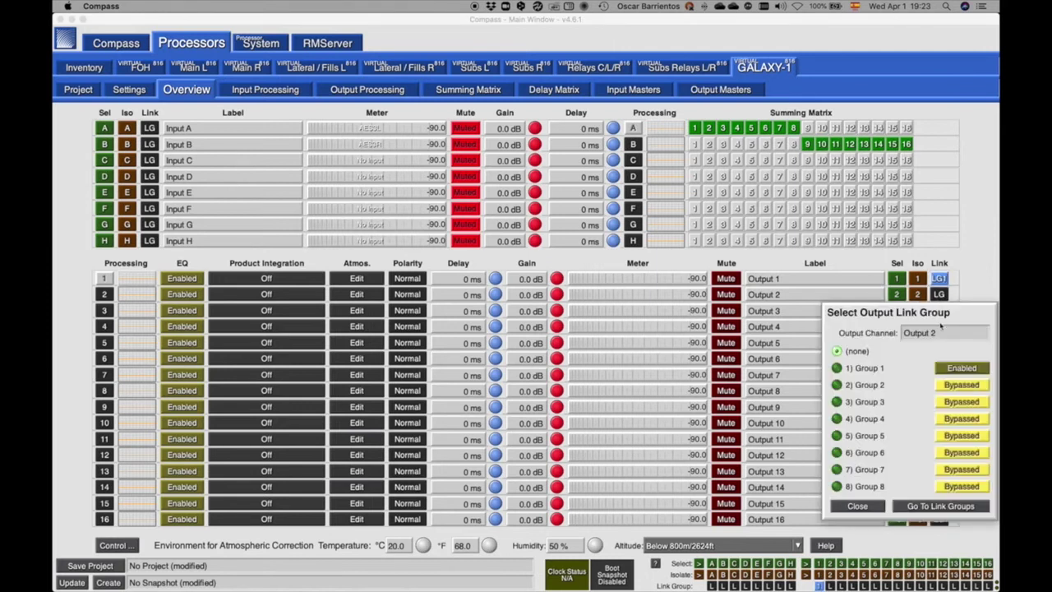
{"action": "left_click", "coordinate": [837, 368]}
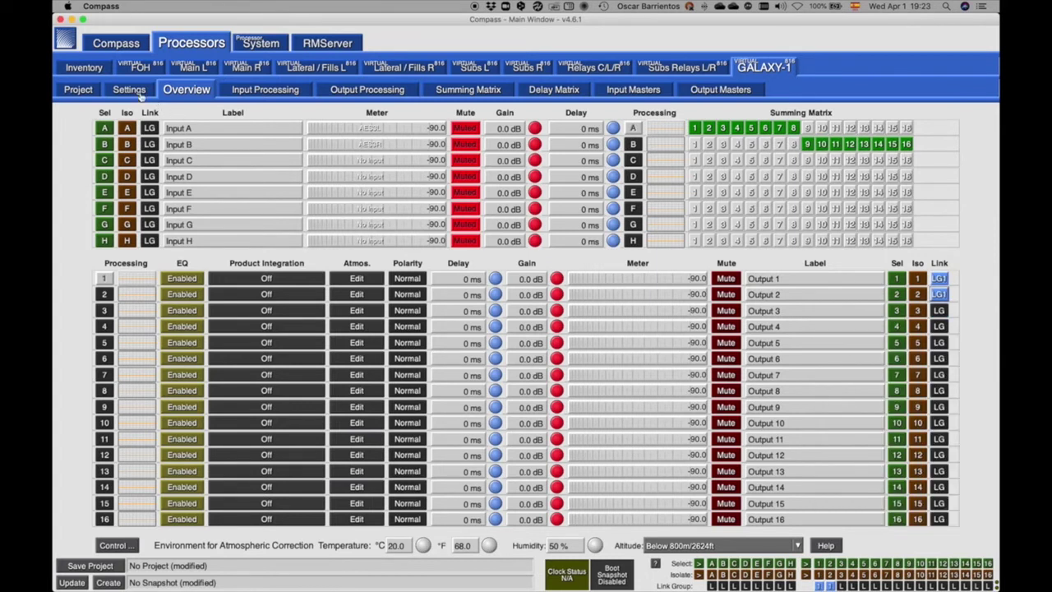
- In the GALAXY-1 link group settings, enable output group 2 and add outputs 3 and 4 to output group 1
{"action": "left_click", "coordinate": [130, 91]}
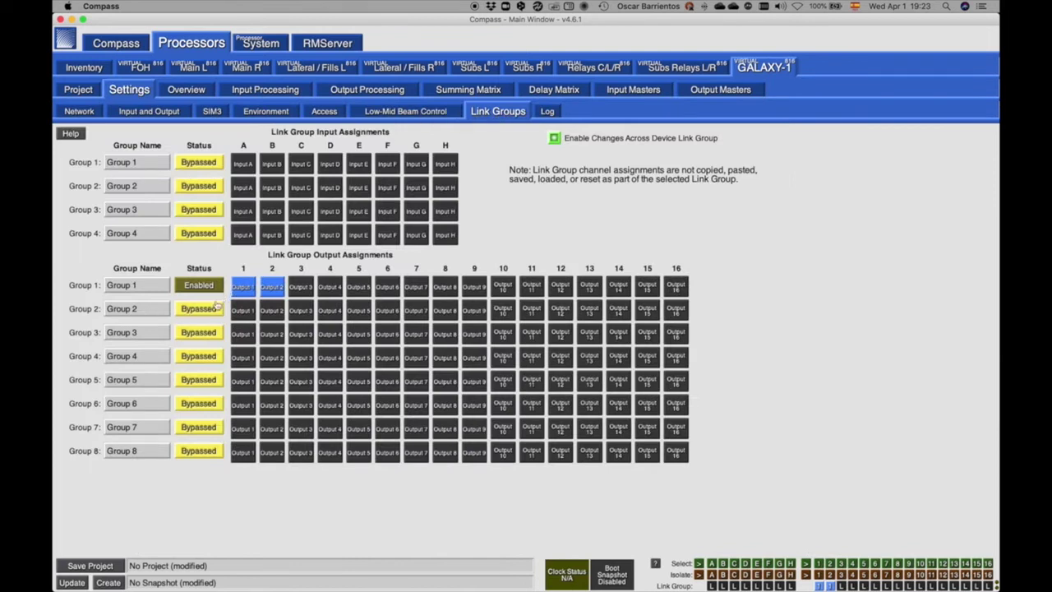
{"action": "left_click", "coordinate": [217, 306]}
{"action": "left_click", "coordinate": [301, 286]}
{"action": "left_click", "coordinate": [330, 286]}
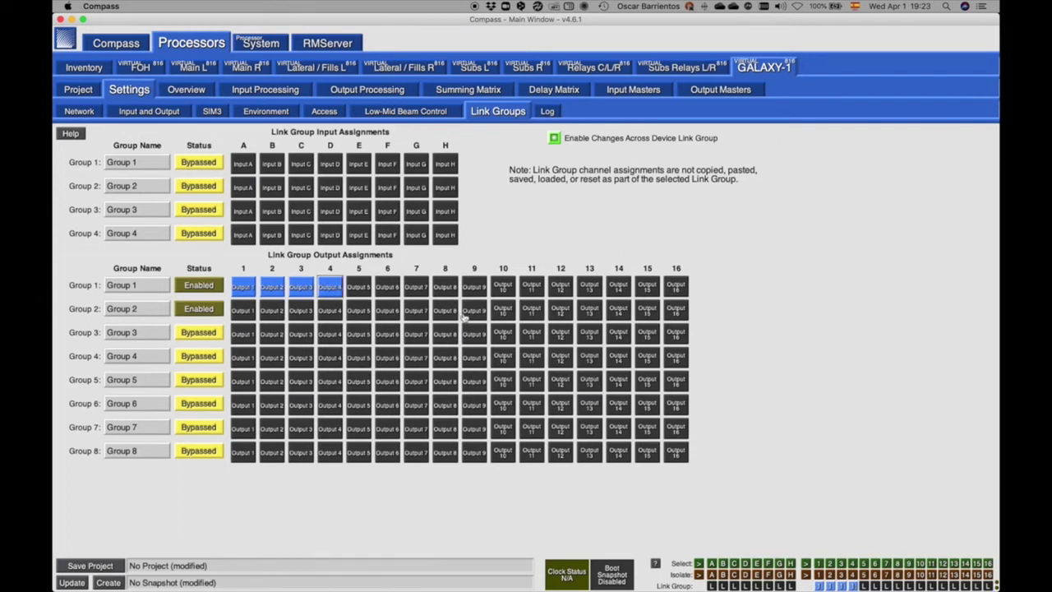
- Assign outputs 9, 10, 11 and 12 to output link group 2
{"action": "left_click", "coordinate": [474, 311]}
{"action": "left_click", "coordinate": [504, 311]}
{"action": "left_click", "coordinate": [533, 311]}
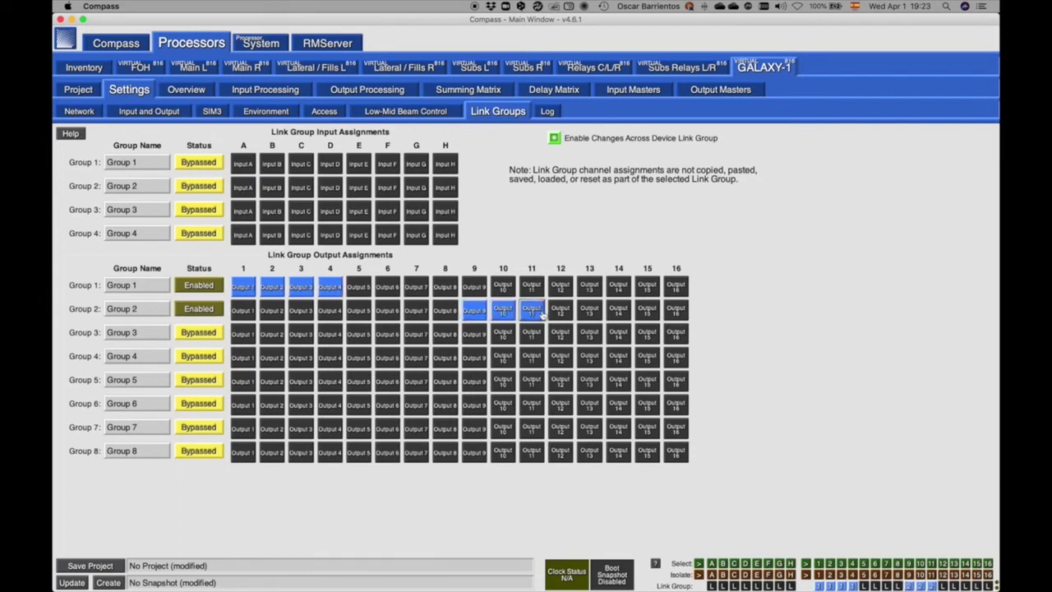
{"action": "left_click", "coordinate": [559, 311]}
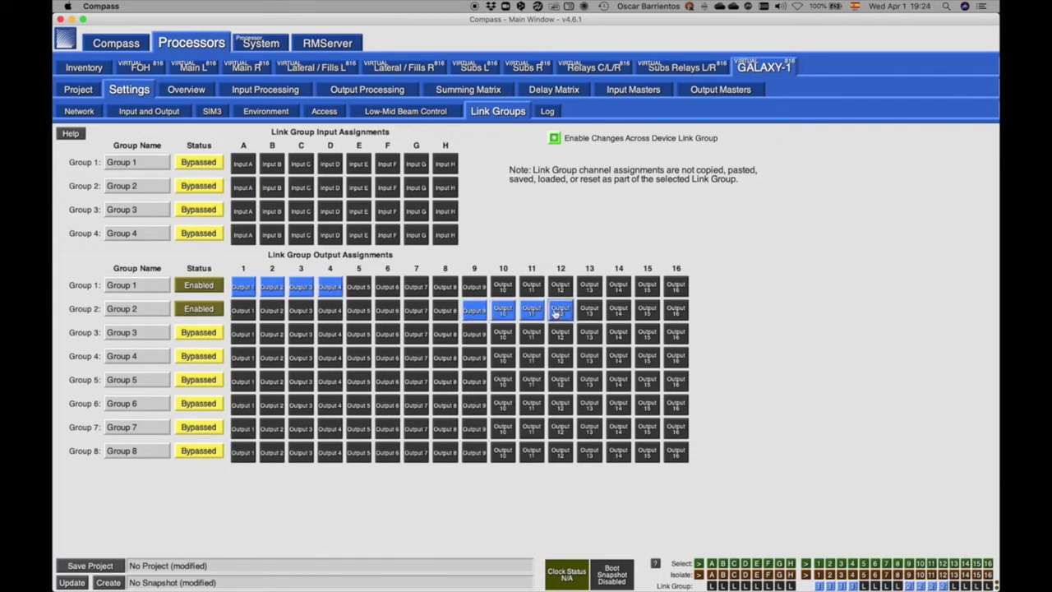
- In the GALAXY-1 overview, mute and unmute outputs 1 and 2 with no channels selected
{"action": "left_click", "coordinate": [189, 91]}
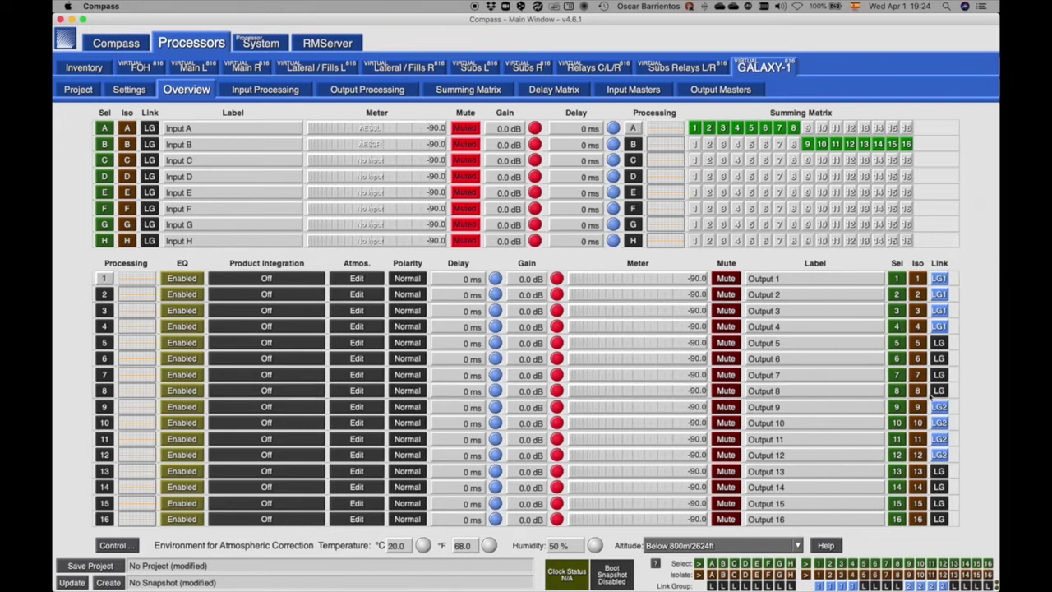
{"action": "left_click", "coordinate": [725, 278]}
{"action": "left_click", "coordinate": [725, 279]}
{"action": "left_click", "coordinate": [727, 296]}
{"action": "left_click", "coordinate": [725, 279]}
{"action": "left_click", "coordinate": [726, 295]}
{"action": "left_click", "coordinate": [725, 279]}
- Select link group 1 through output 1, mute and unmute its outputs, and deselect the group
{"action": "left_click", "coordinate": [898, 280]}
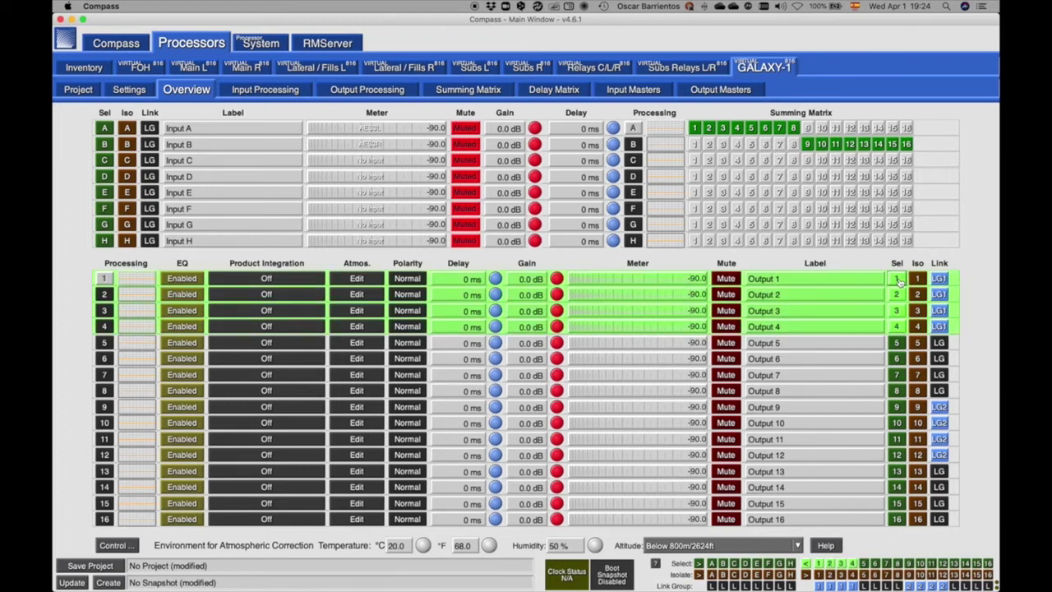
{"action": "left_click", "coordinate": [726, 281]}
{"action": "left_click", "coordinate": [727, 281]}
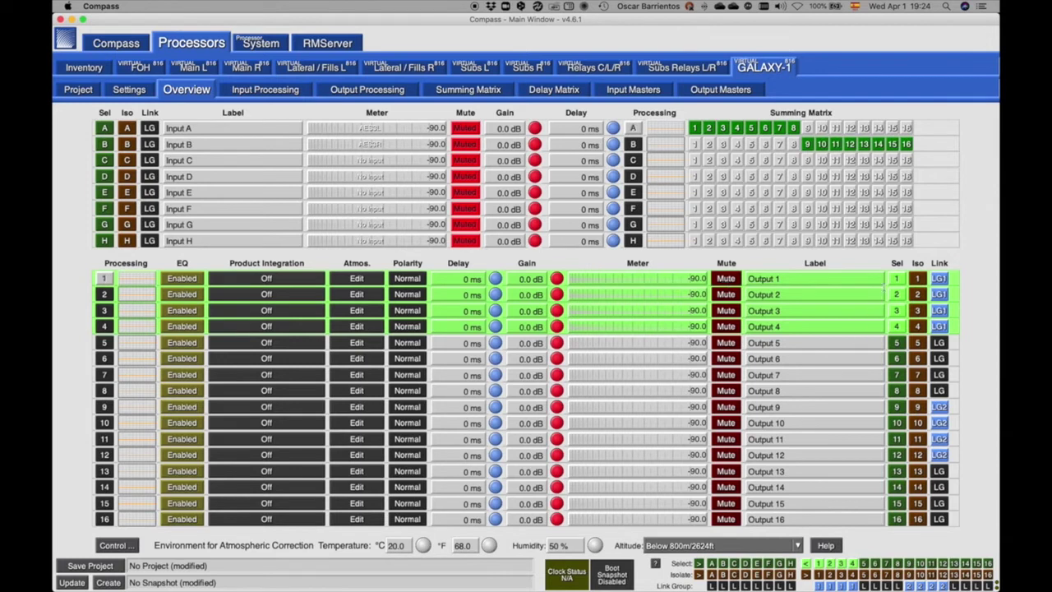
{"action": "left_click", "coordinate": [894, 281]}
- Select link group 2 through output 9, mute and unmute its outputs, and deselect the group
{"action": "left_click", "coordinate": [897, 407]}
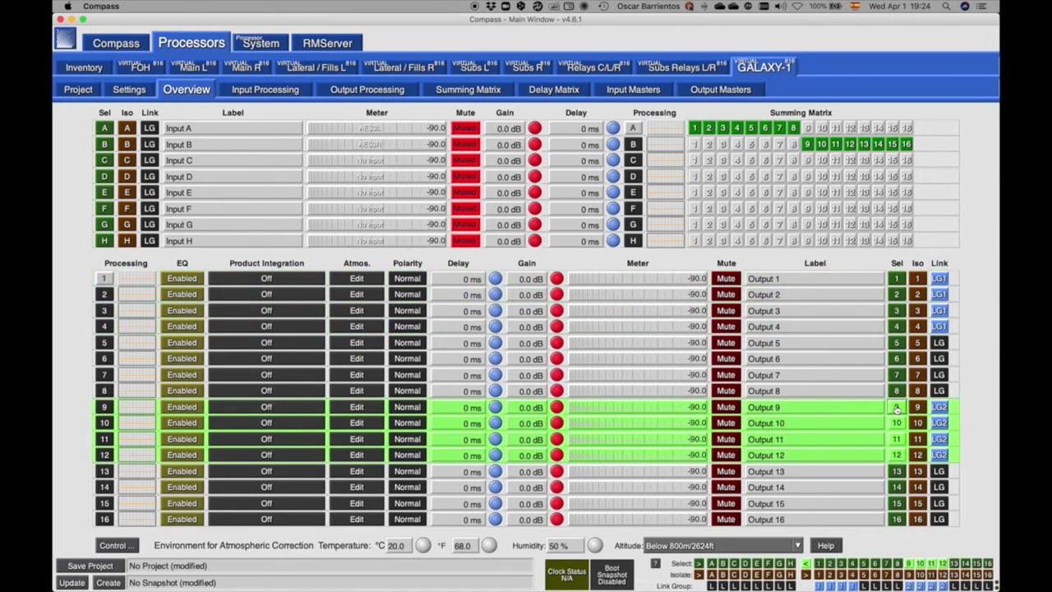
{"action": "left_click", "coordinate": [727, 407]}
{"action": "left_click", "coordinate": [727, 407]}
{"action": "left_click", "coordinate": [895, 407]}
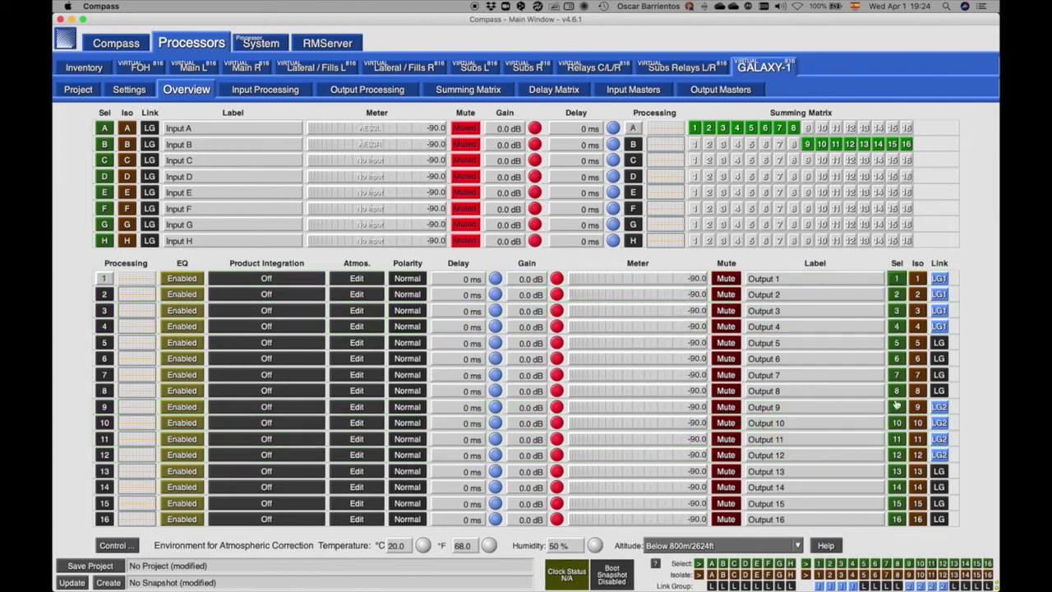
- Select link groups 1 and 2 together, mute and unmute their outputs, and deselect both groups
{"action": "left_click", "coordinate": [897, 405]}
{"action": "left_click", "coordinate": [897, 405]}
{"action": "left_click", "coordinate": [898, 279]}
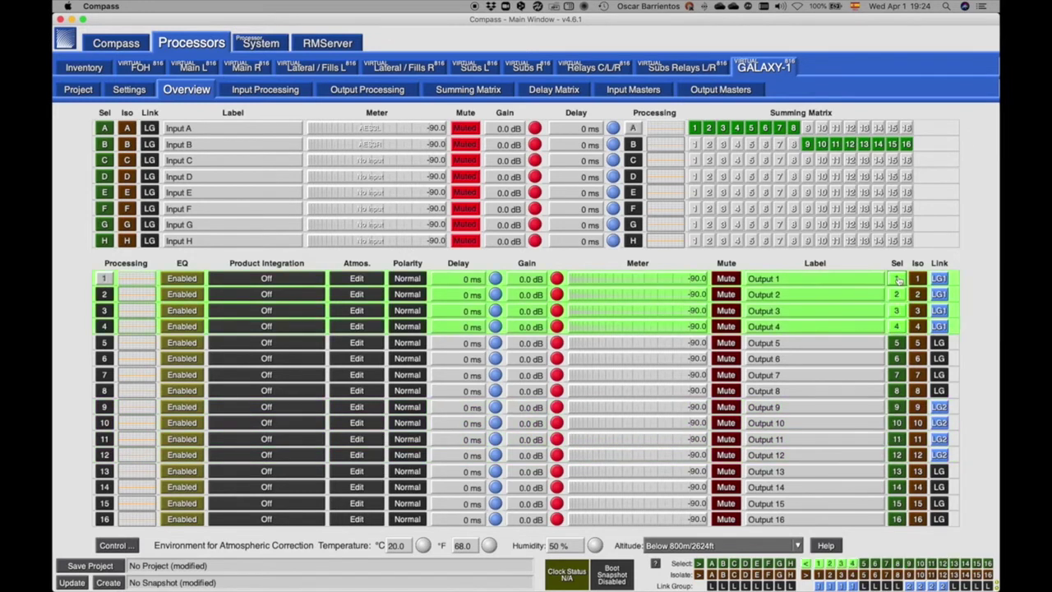
{"action": "left_click", "coordinate": [897, 407]}
{"action": "left_click", "coordinate": [728, 327]}
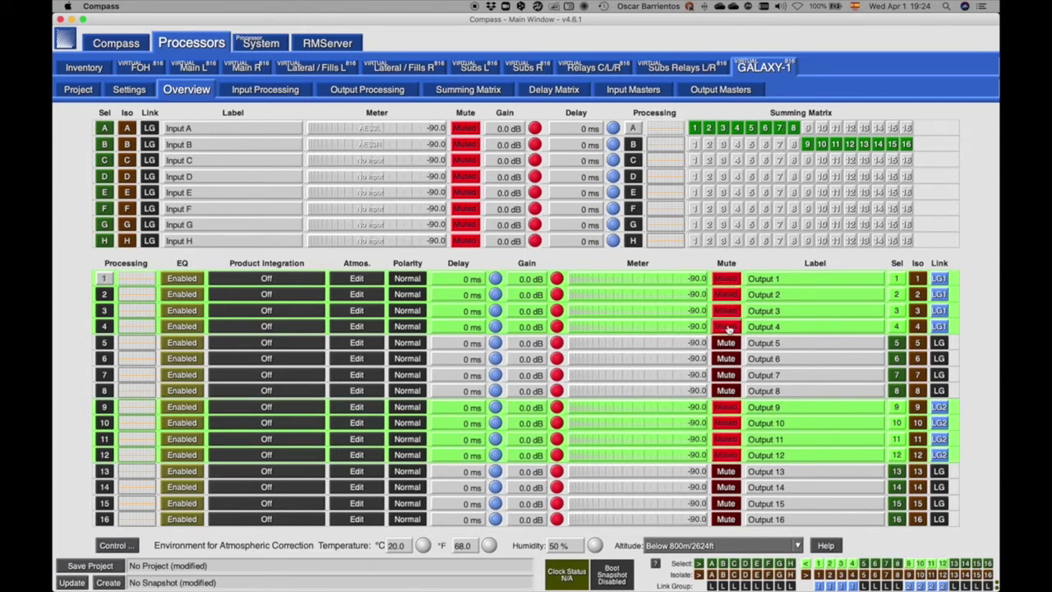
{"action": "left_click", "coordinate": [727, 327]}
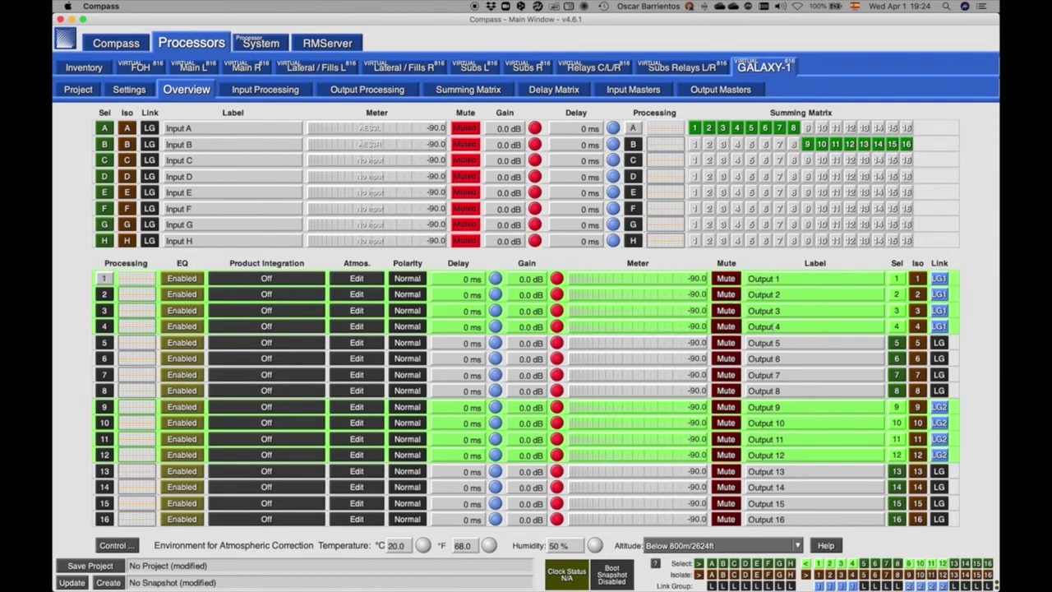
{"action": "left_click", "coordinate": [897, 327]}
{"action": "left_click", "coordinate": [897, 407]}
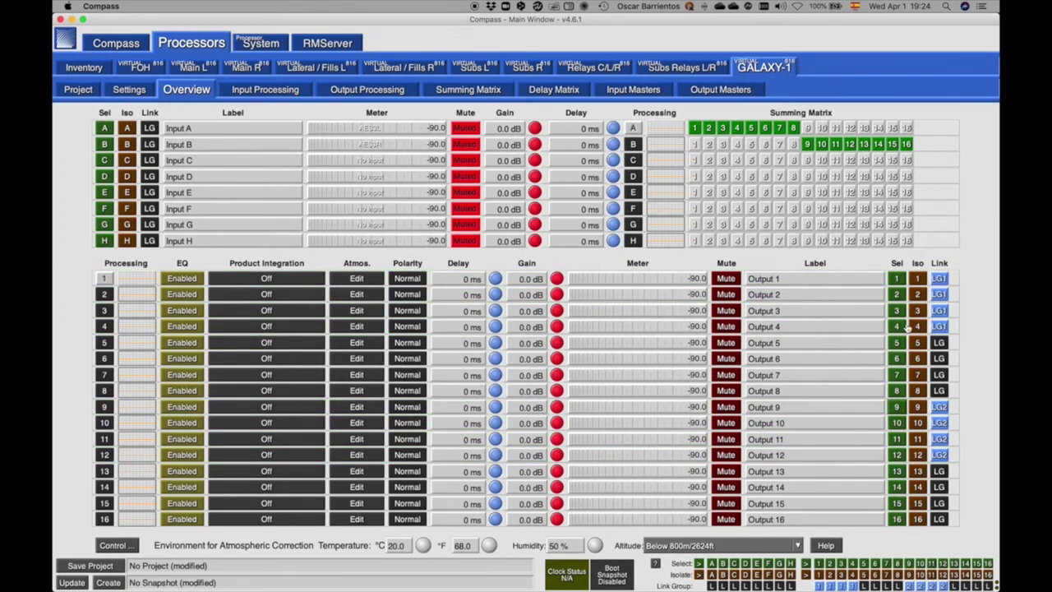
- Select and deselect link group 1 through output 1, and do the same with link group 2 through output 9
{"action": "left_click", "coordinate": [898, 279]}
{"action": "left_click", "coordinate": [898, 278]}
{"action": "left_click", "coordinate": [897, 407]}
{"action": "left_click", "coordinate": [897, 407]}
- In the GALAXY linking preferences, make enabled link group channels linked independently and in addition to selected channels
{"action": "left_click", "coordinate": [116, 43]}
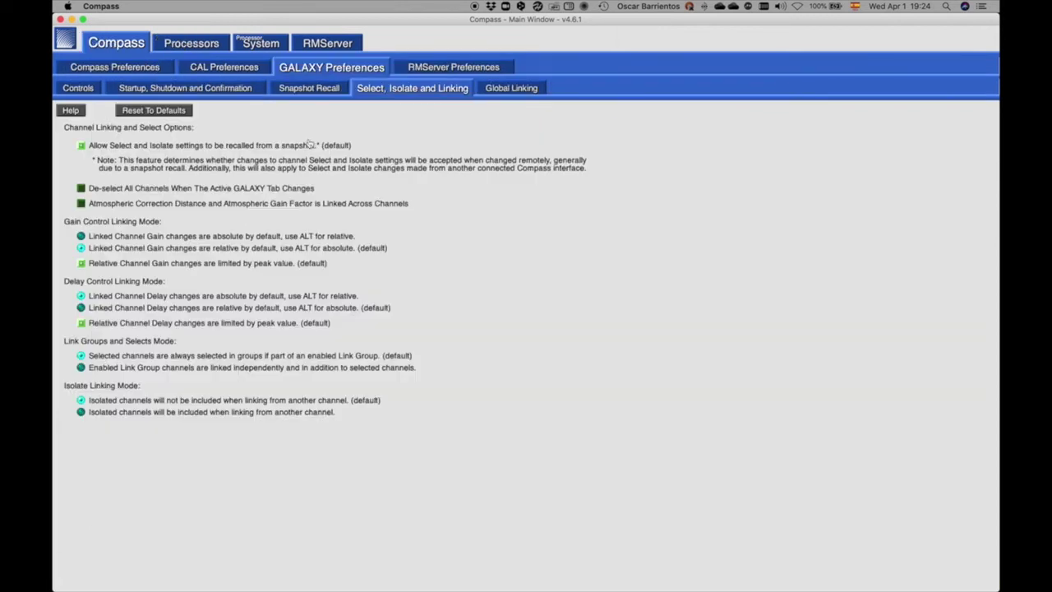
{"action": "left_click", "coordinate": [162, 367]}
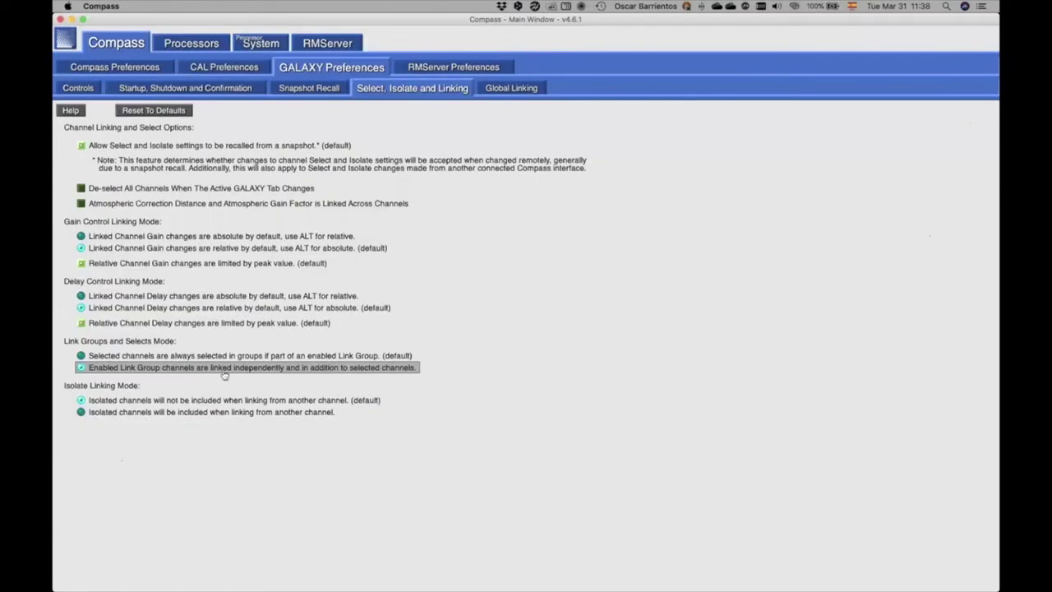
- In the GALAXY-1 overview, mute and unmute link groups 1 and 2 through outputs 3, 9 and 4 without selecting channels
{"action": "left_click", "coordinate": [176, 43]}
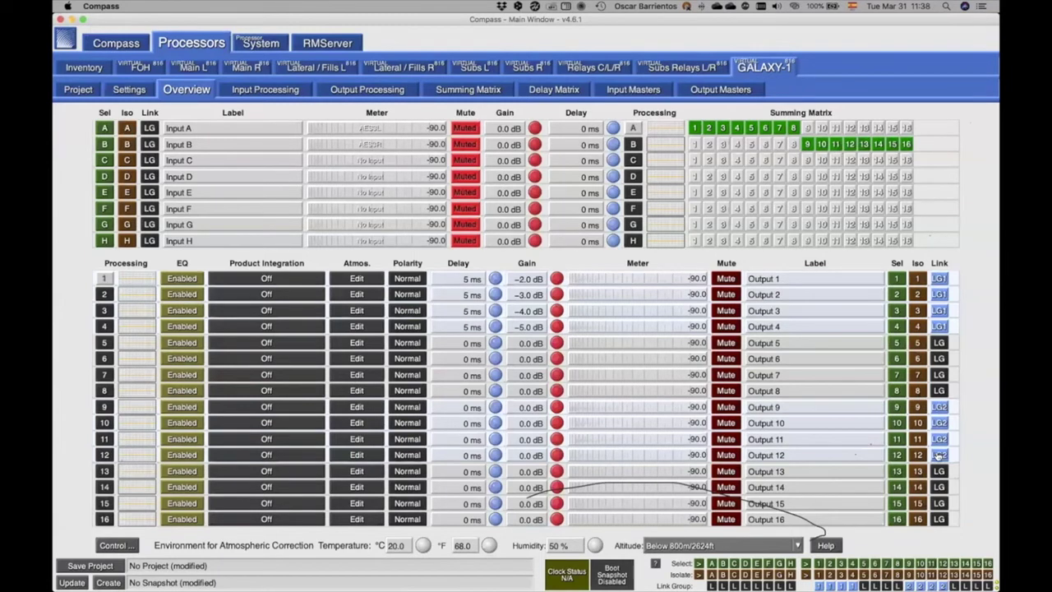
{"action": "left_click", "coordinate": [731, 311]}
{"action": "left_click", "coordinate": [731, 312]}
{"action": "left_click", "coordinate": [731, 311]}
{"action": "left_click", "coordinate": [731, 312]}
{"action": "left_click", "coordinate": [731, 410]}
{"action": "left_click", "coordinate": [731, 410]}
{"action": "left_click", "coordinate": [725, 323]}
{"action": "left_click", "coordinate": [725, 323]}
- Select output 1 alone and deselect it, and mute and unmute the outputs of link groups 1 and 2
{"action": "left_click", "coordinate": [897, 279]}
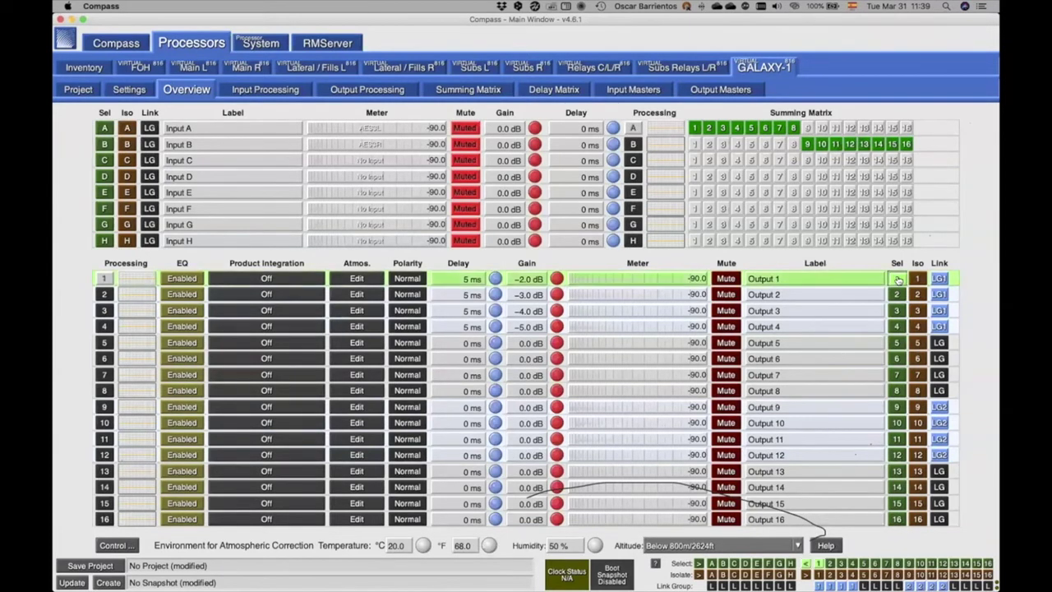
{"action": "left_click", "coordinate": [727, 280]}
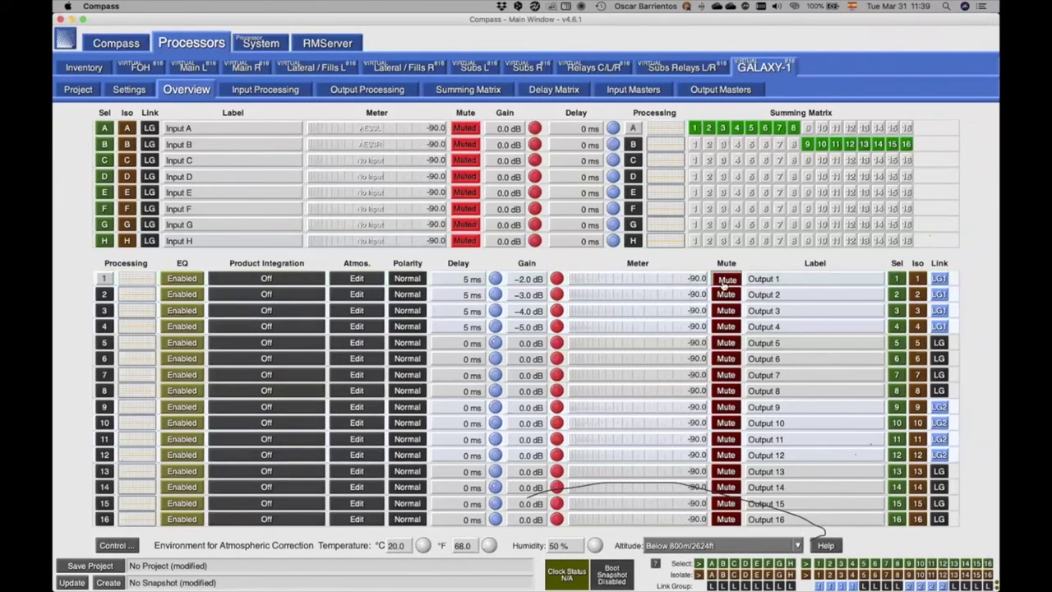
{"action": "left_click", "coordinate": [727, 422]}
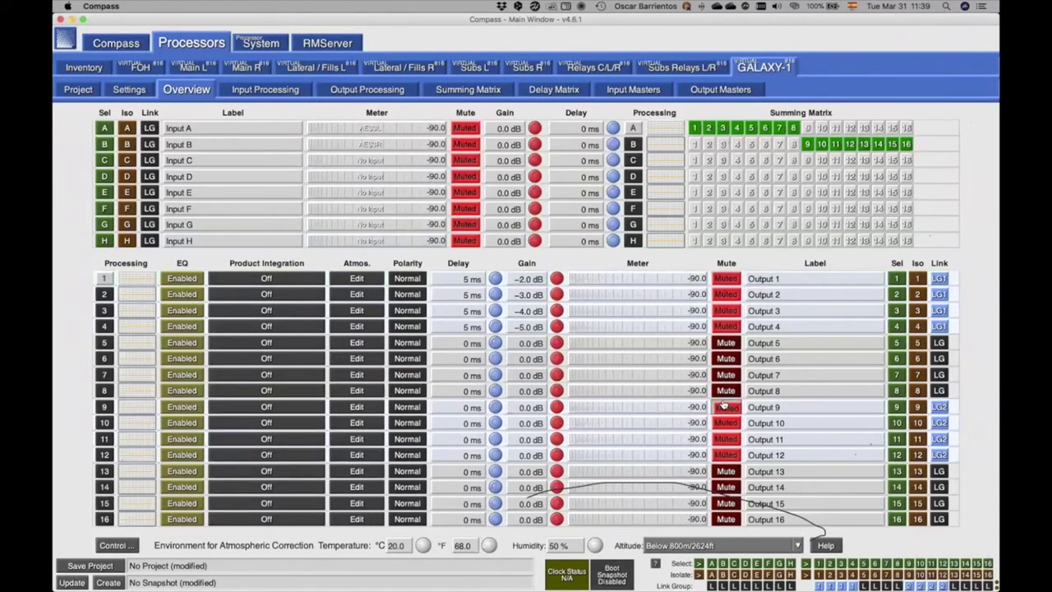
{"action": "left_click", "coordinate": [727, 423]}
{"action": "left_click", "coordinate": [726, 326]}
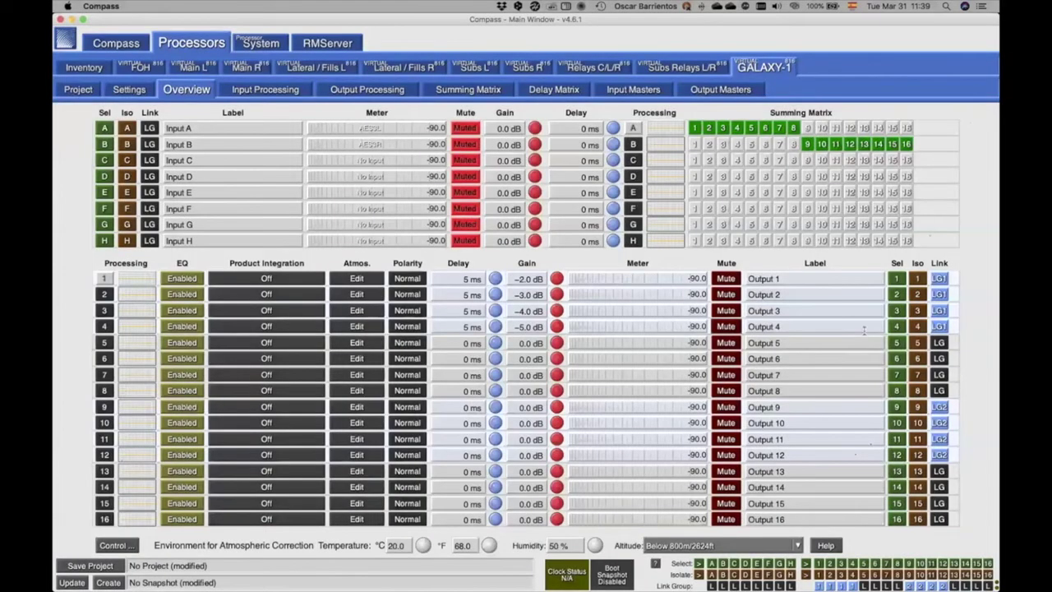
- Mute link group 1 through output 2, isolate output 2, and check the GALAXY isolate linking preference
{"action": "left_click", "coordinate": [726, 295]}
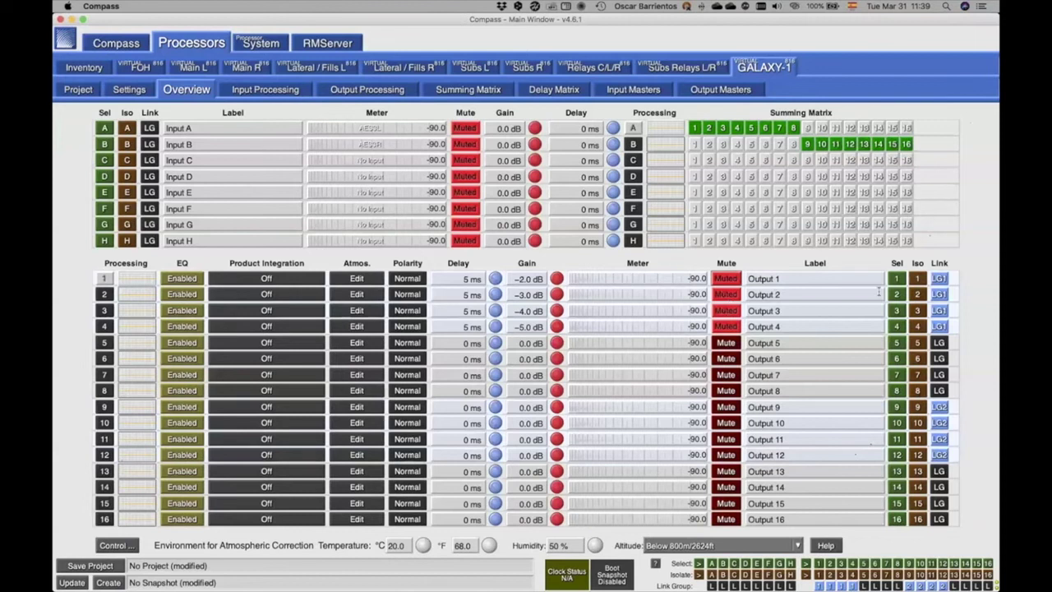
{"action": "left_click", "coordinate": [917, 294]}
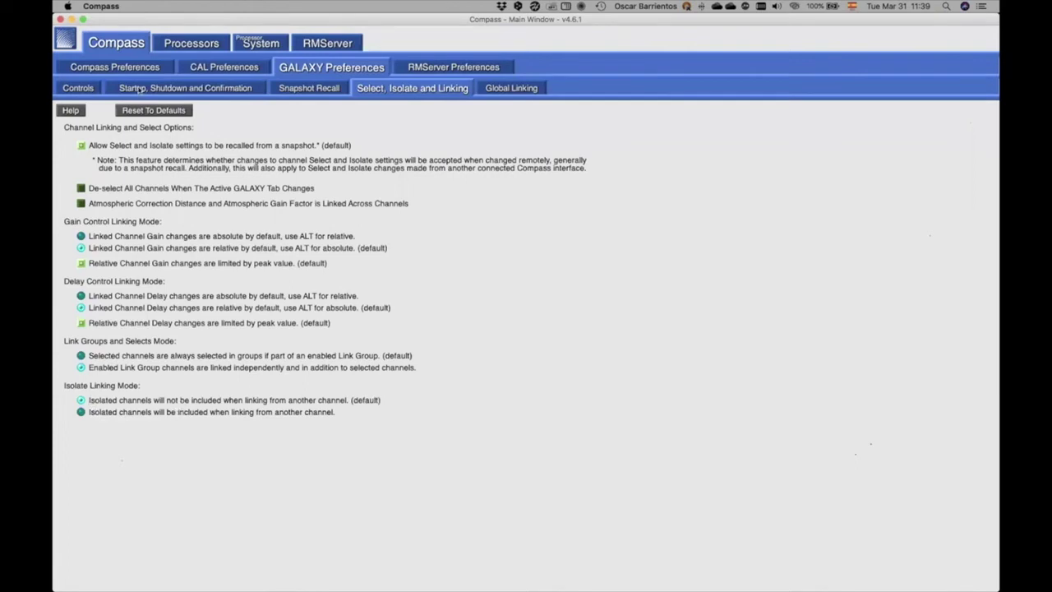
{"action": "left_click", "coordinate": [190, 43]}
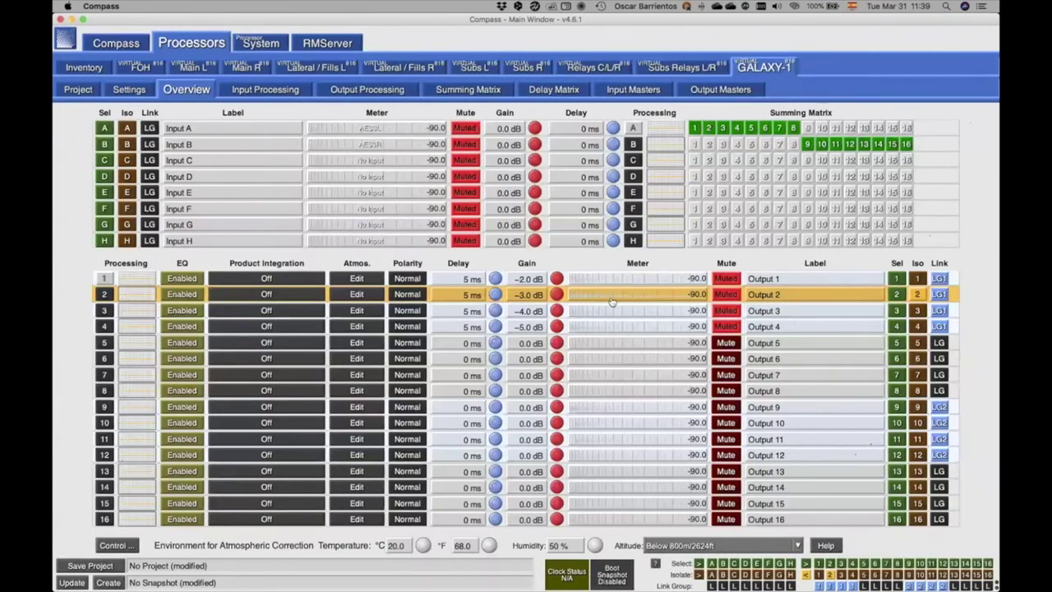
- Mute and unmute link group 1 repeatedly through output 1 while output 2 is isolated
{"action": "left_click", "coordinate": [727, 278]}
{"action": "left_click", "coordinate": [727, 279]}
{"action": "left_click", "coordinate": [727, 278]}
{"action": "left_click", "coordinate": [726, 279]}
{"action": "left_click", "coordinate": [726, 279]}
{"action": "left_click", "coordinate": [727, 278]}
{"action": "left_click", "coordinate": [727, 278]}
{"action": "left_click", "coordinate": [727, 279]}
{"action": "left_click", "coordinate": [726, 279]}
{"action": "left_click", "coordinate": [727, 279]}
{"action": "left_click", "coordinate": [727, 279]}
{"action": "left_click", "coordinate": [727, 279]}
{"action": "left_click", "coordinate": [726, 278]}
{"action": "left_click", "coordinate": [727, 279]}
{"action": "left_click", "coordinate": [727, 279]}
{"action": "left_click", "coordinate": [727, 279]}
- Review the isolate linking mode preference, and toggle the mute of link group 1 through output 1 again
{"action": "left_click", "coordinate": [134, 45]}
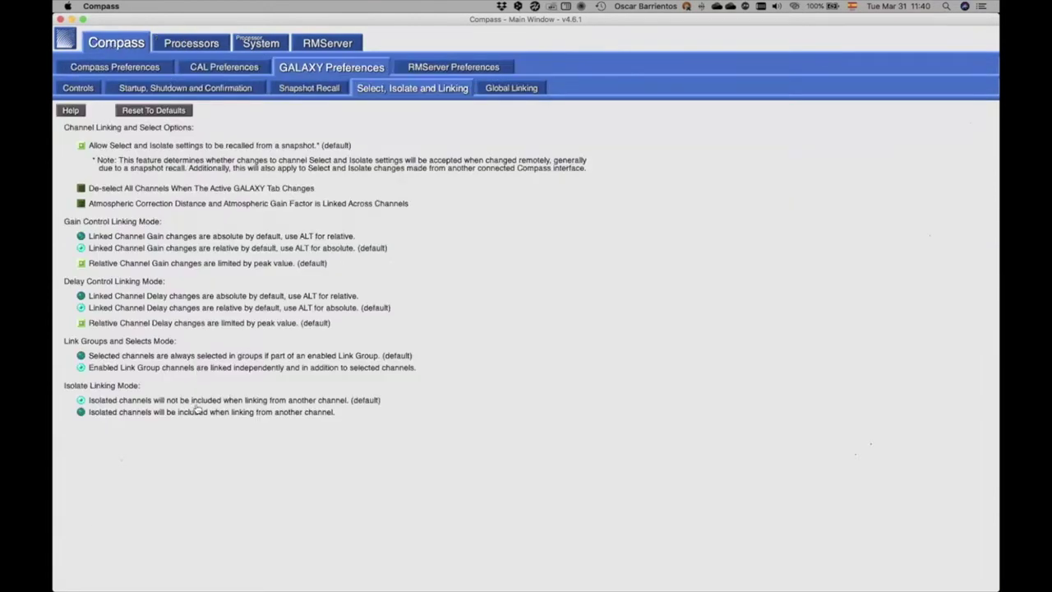
{"action": "left_click", "coordinate": [192, 43]}
{"action": "left_click", "coordinate": [729, 280]}
{"action": "left_click", "coordinate": [729, 280]}
{"action": "left_click", "coordinate": [729, 279]}
{"action": "left_click", "coordinate": [728, 279]}
{"action": "left_click", "coordinate": [728, 279]}
{"action": "left_click", "coordinate": [729, 280]}
{"action": "key", "text": "ctrl+Up"}
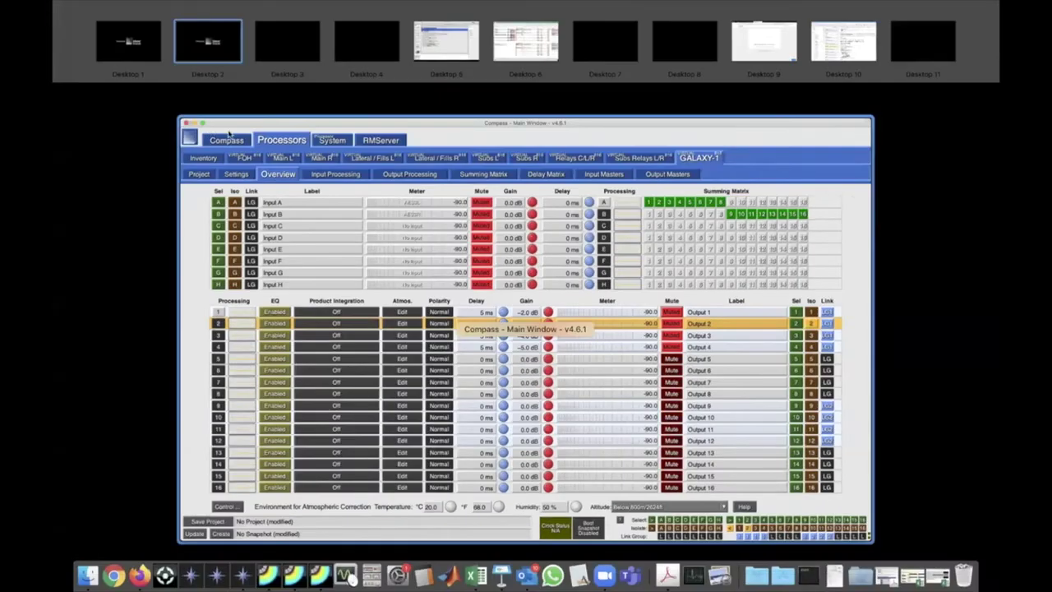
{"action": "key", "text": "ctrl+Up"}
- In the GALAXY linking preferences, make isolated channels included when linking from another channel
{"action": "left_click", "coordinate": [121, 43]}
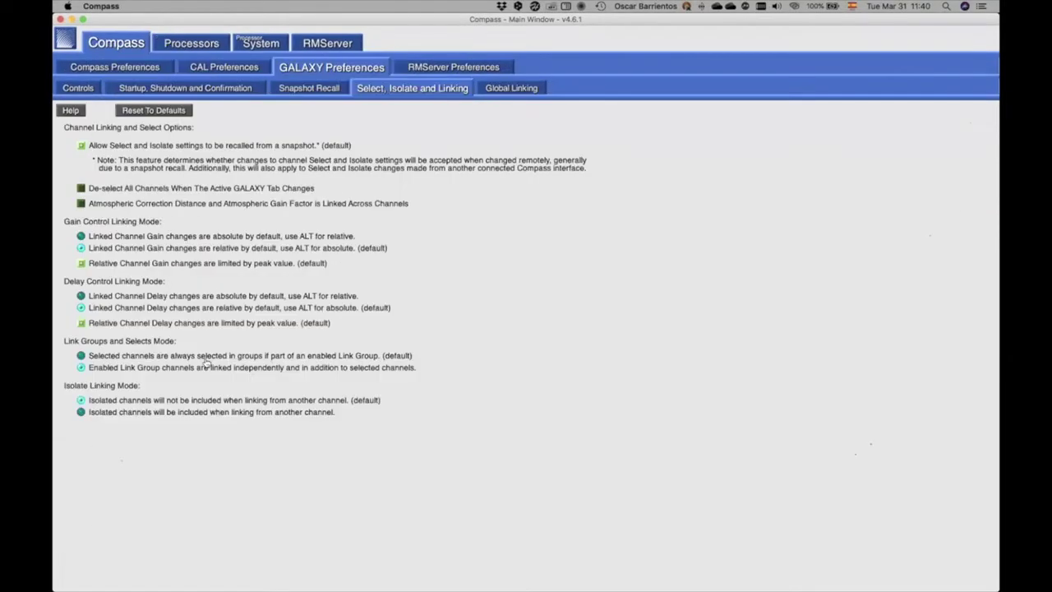
{"action": "left_click", "coordinate": [83, 412]}
{"action": "left_click", "coordinate": [191, 44]}
- On GALAXY-1, mute and unmute link group 1 through output 1 with isolated channels included in linking
{"action": "left_click", "coordinate": [726, 279]}
{"action": "left_click", "coordinate": [726, 280]}
{"action": "left_click", "coordinate": [727, 281]}
{"action": "left_click", "coordinate": [727, 281]}
{"action": "left_click", "coordinate": [728, 281]}
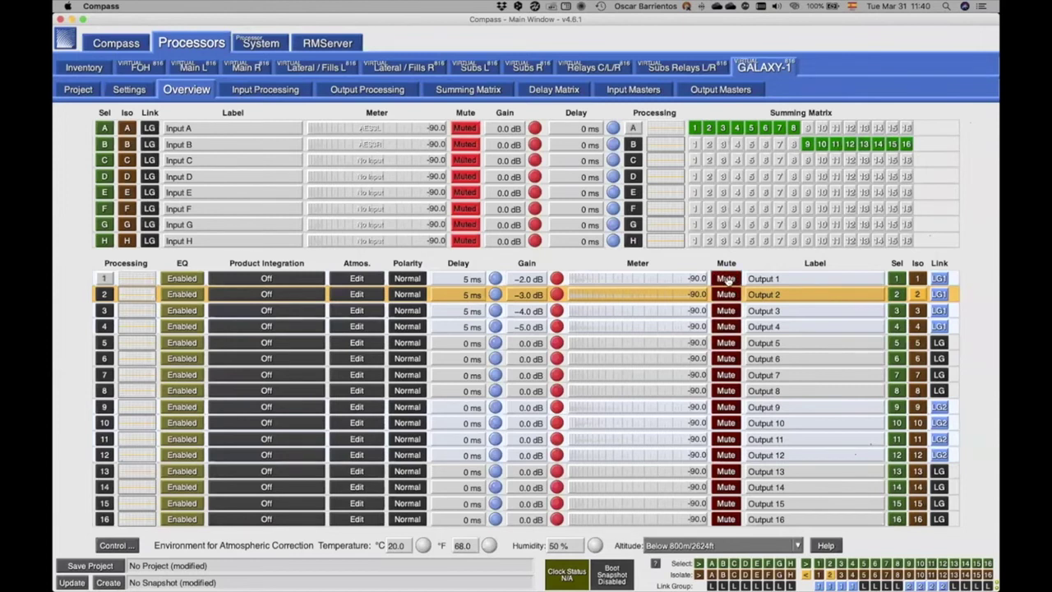
{"action": "left_click", "coordinate": [727, 280]}
{"action": "left_click", "coordinate": [728, 281]}
{"action": "left_click", "coordinate": [728, 280]}
{"action": "left_click", "coordinate": [728, 280]}
{"action": "left_click", "coordinate": [728, 281]}
{"action": "left_click", "coordinate": [727, 280]}
{"action": "left_click", "coordinate": [728, 280]}
{"action": "left_click", "coordinate": [727, 281]}
- Toggle the mute of link group 1 through the isolated output 2
{"action": "left_click", "coordinate": [729, 296]}
{"action": "left_click", "coordinate": [728, 296]}
{"action": "left_click", "coordinate": [728, 296]}
{"action": "left_click", "coordinate": [728, 296]}
{"action": "left_click", "coordinate": [728, 296]}
{"action": "left_click", "coordinate": [728, 296]}
{"action": "left_click", "coordinate": [729, 296]}
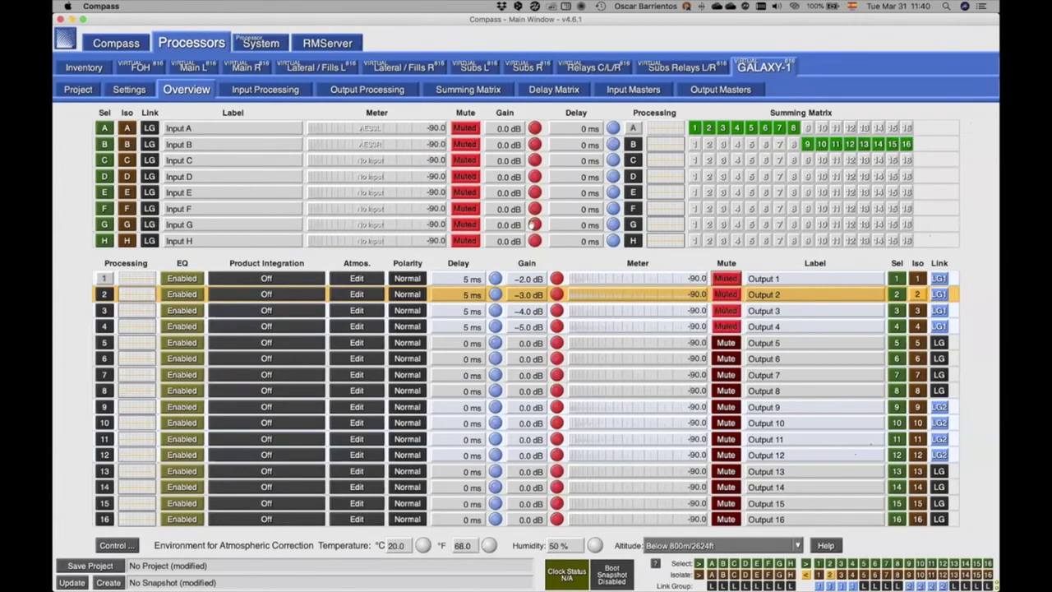
- Restore the default isolate linking mode, which excludes isolated channels when linking from another channel
{"action": "left_click", "coordinate": [117, 43]}
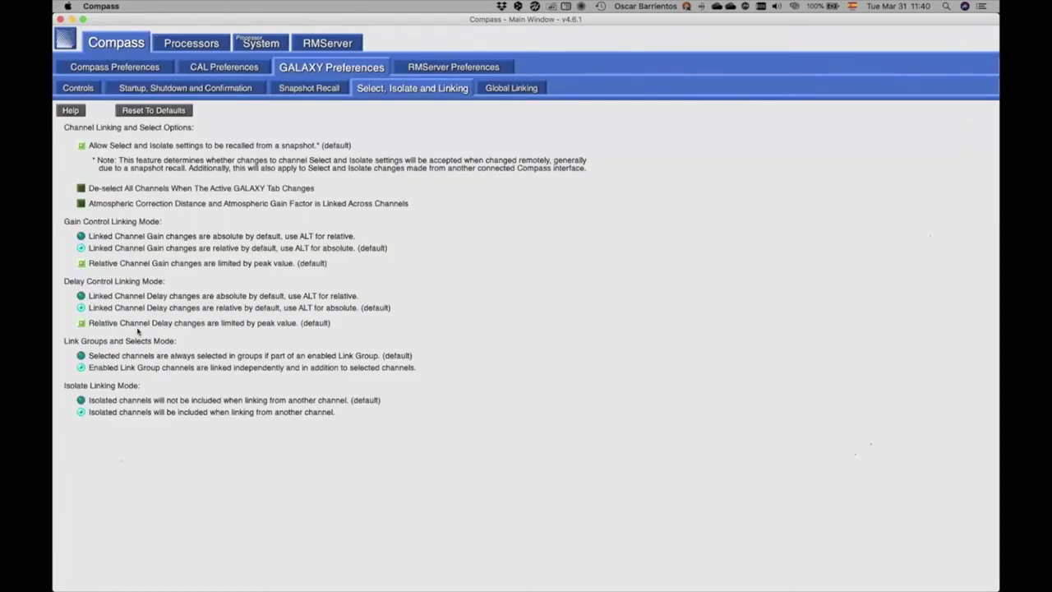
{"action": "left_click", "coordinate": [80, 400]}
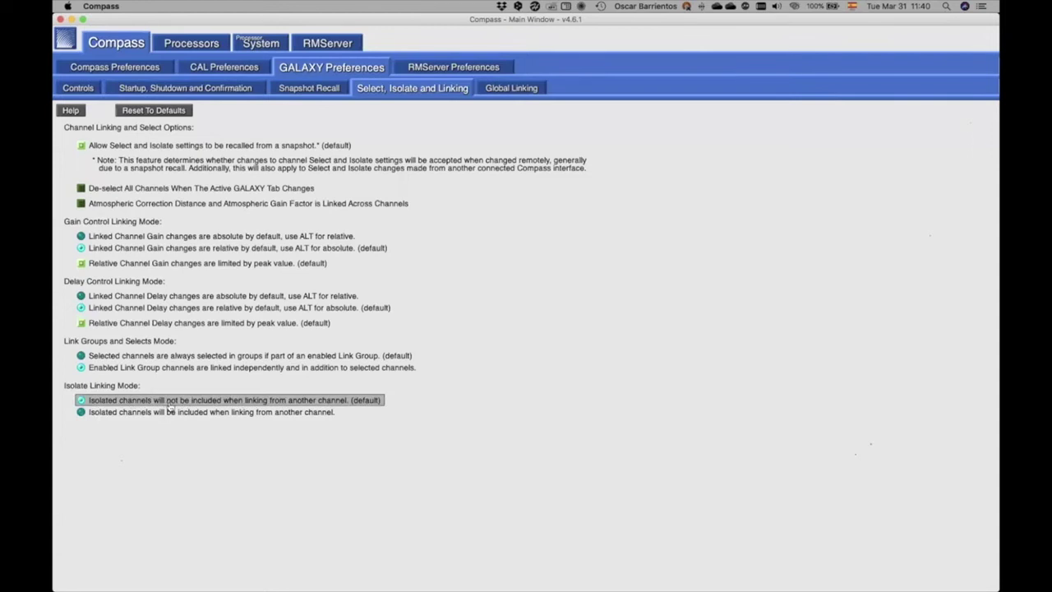
{"action": "left_click", "coordinate": [209, 55]}
- Toggle the mute of link group 1 through output 1, and remove the isolation from output 2
{"action": "left_click", "coordinate": [728, 279]}
{"action": "left_click", "coordinate": [728, 279]}
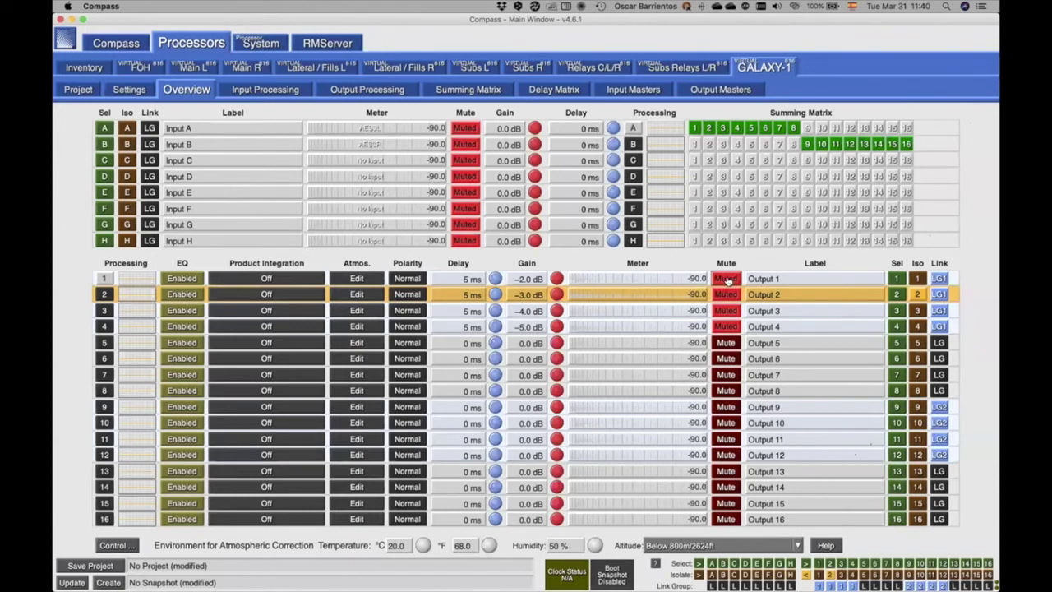
{"action": "left_click", "coordinate": [917, 294]}
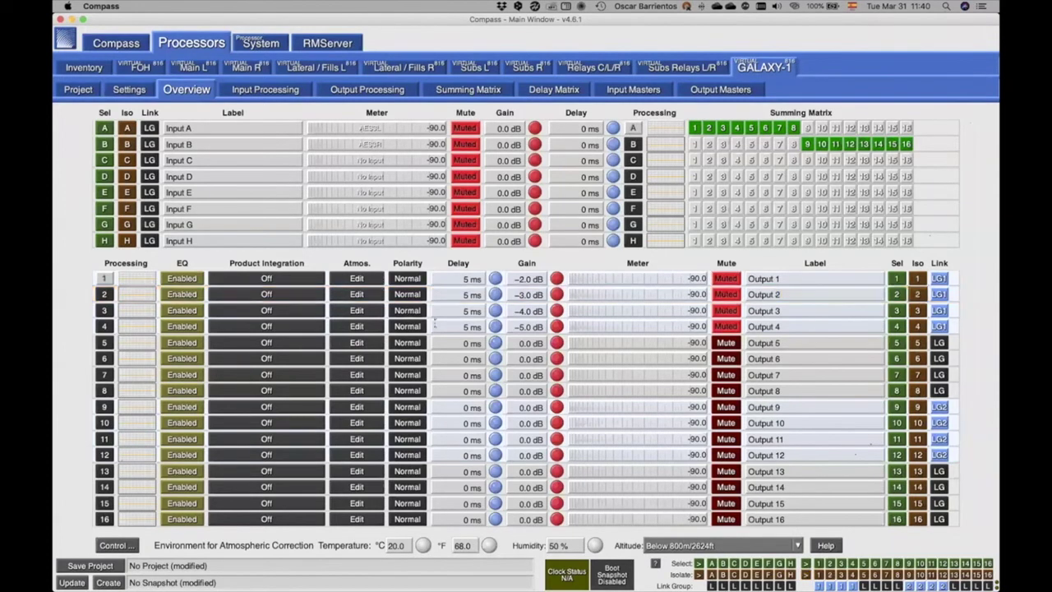
- Switch to Keynote, present the Select, Isolate and Linking slide, and advance to the next slide
{"action": "key", "text": "super+Tab"}
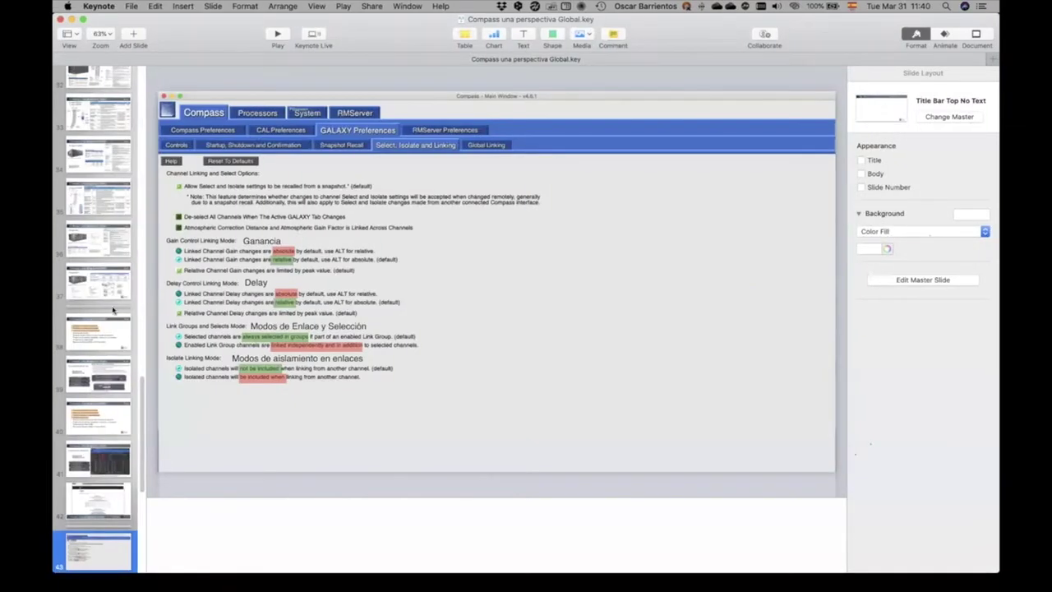
{"action": "left_click", "coordinate": [278, 37]}
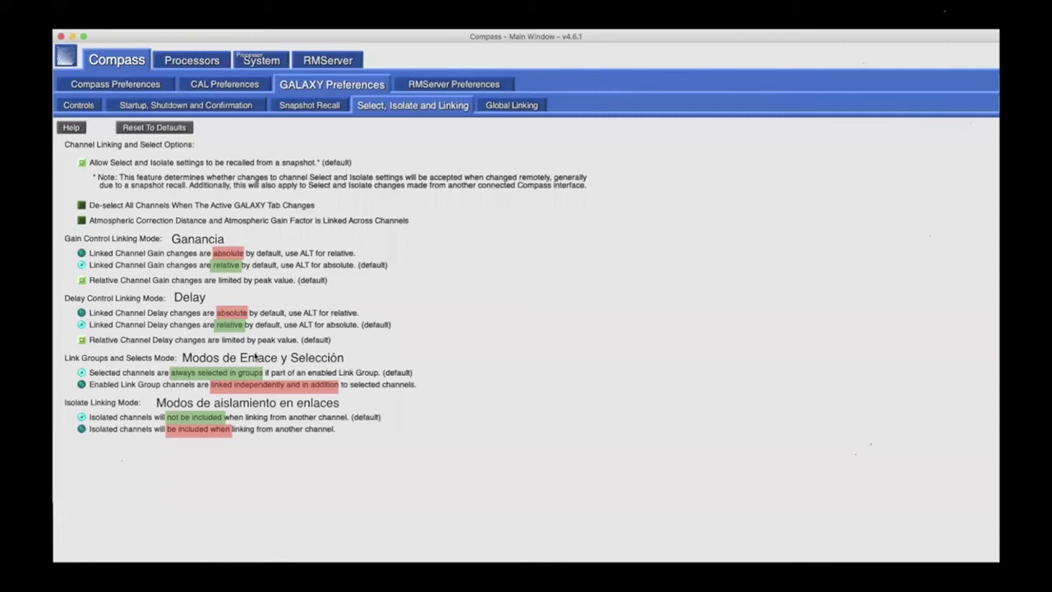
{"action": "key", "text": "Right"}
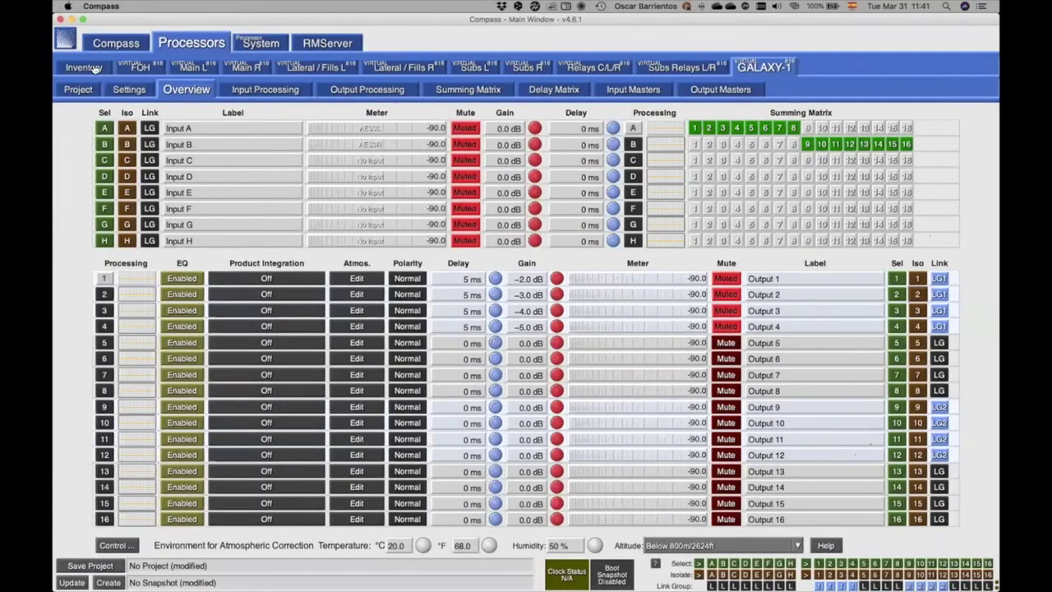
- In the Compass processor inventory, disconnect the virtual GALAXY-1 and remove it from the list
{"action": "left_click", "coordinate": [92, 68]}
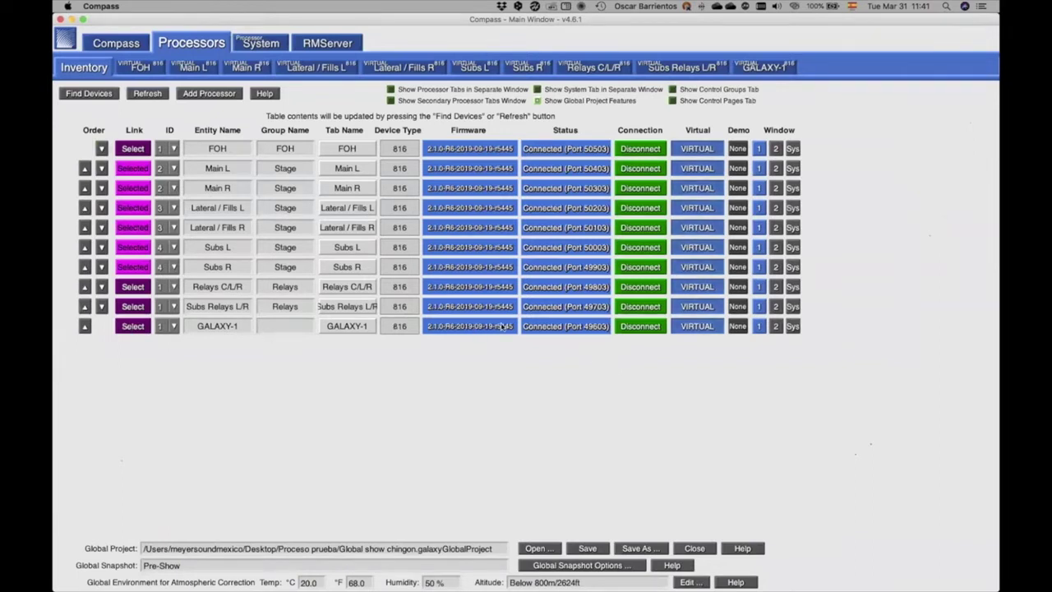
{"action": "left_click", "coordinate": [641, 326]}
{"action": "left_click", "coordinate": [489, 327]}
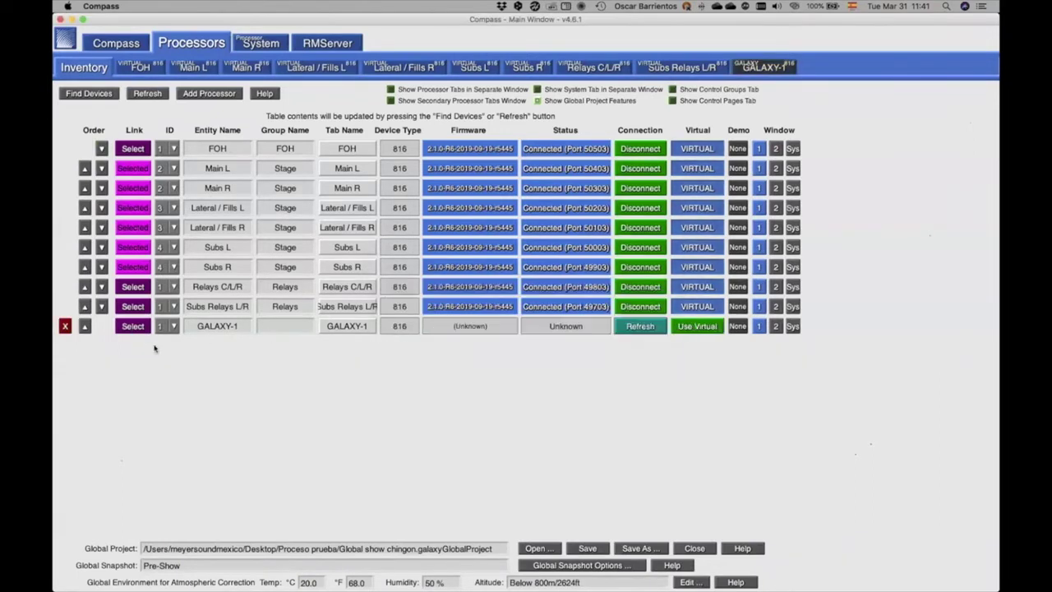
{"action": "left_click", "coordinate": [66, 326]}
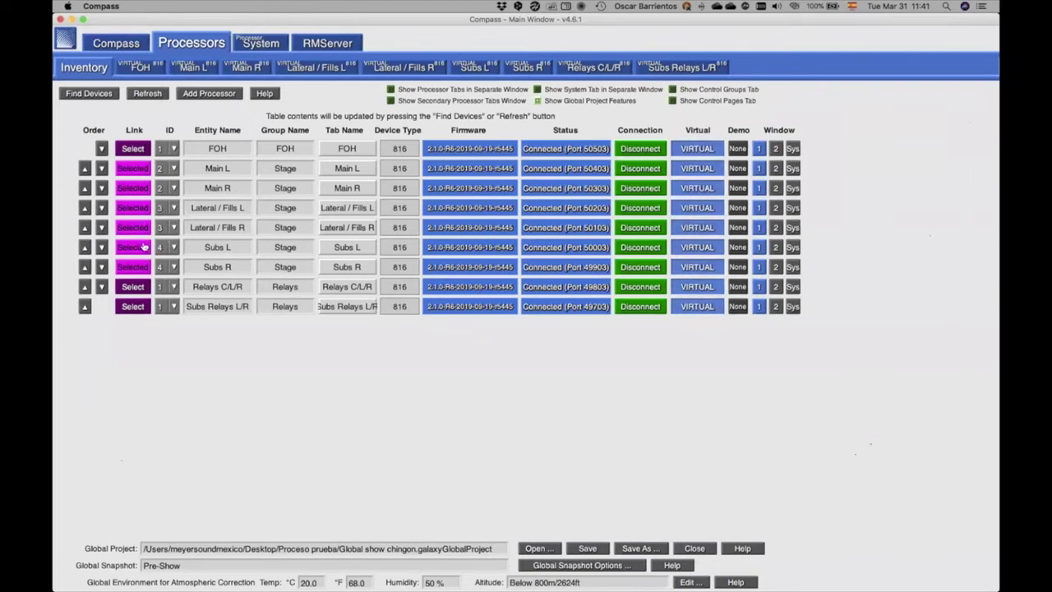
- Review the overviews of the main, lateral/fills, subs and relay processors, and return to the inventory
{"action": "left_click", "coordinate": [162, 182]}
{"action": "left_click", "coordinate": [196, 65]}
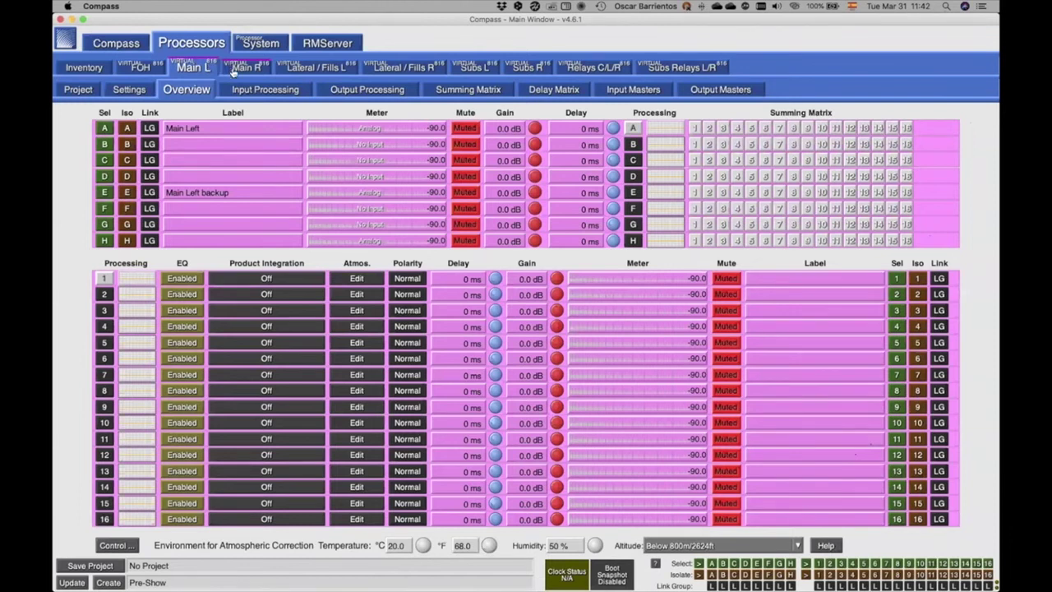
{"action": "left_click", "coordinate": [238, 69]}
{"action": "left_click", "coordinate": [215, 69]}
{"action": "left_click", "coordinate": [255, 69]}
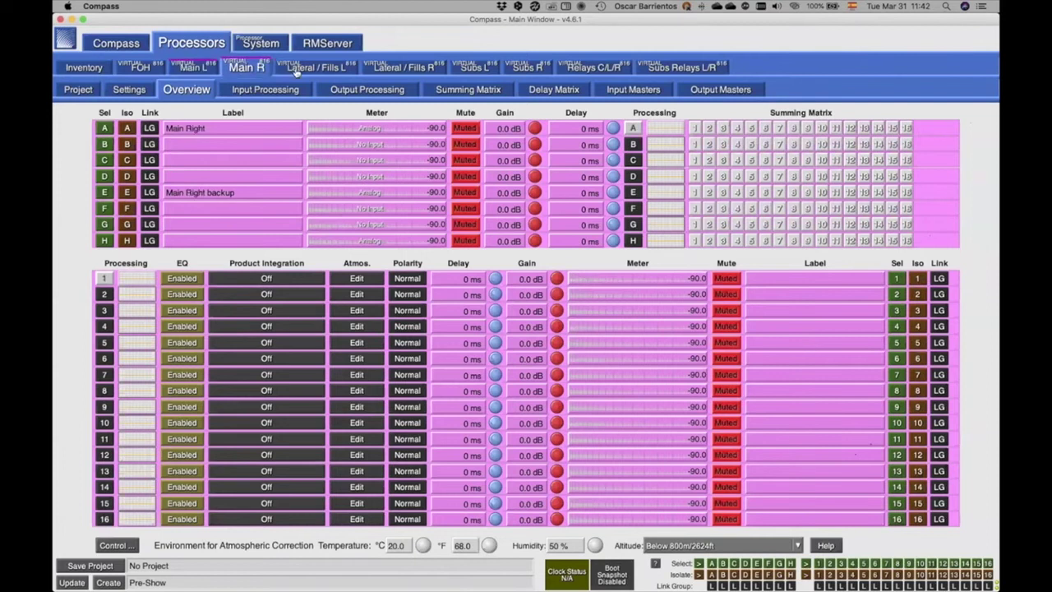
{"action": "left_click", "coordinate": [297, 71]}
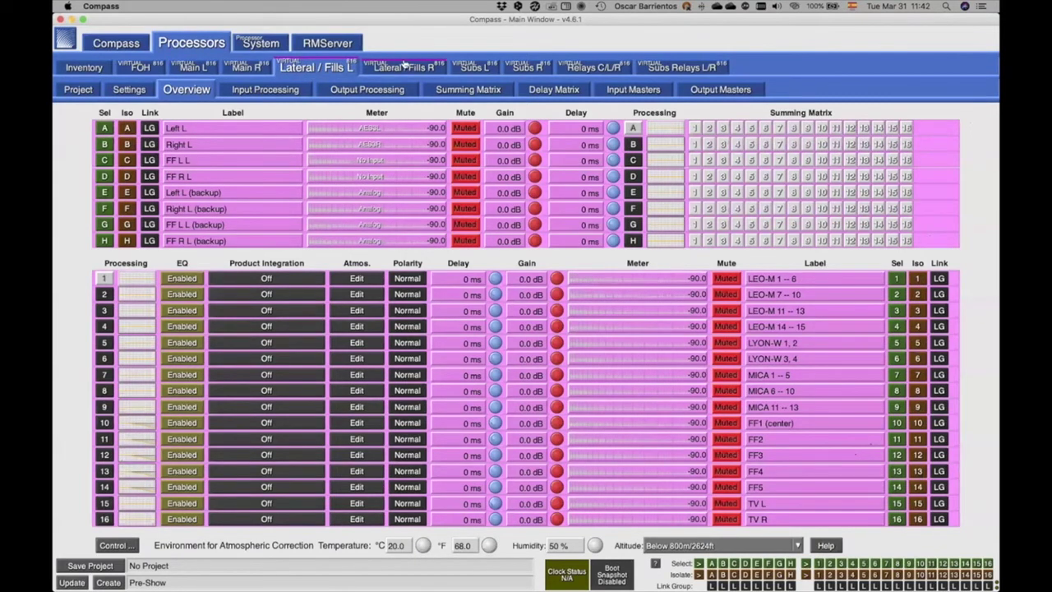
{"action": "left_click", "coordinate": [475, 69]}
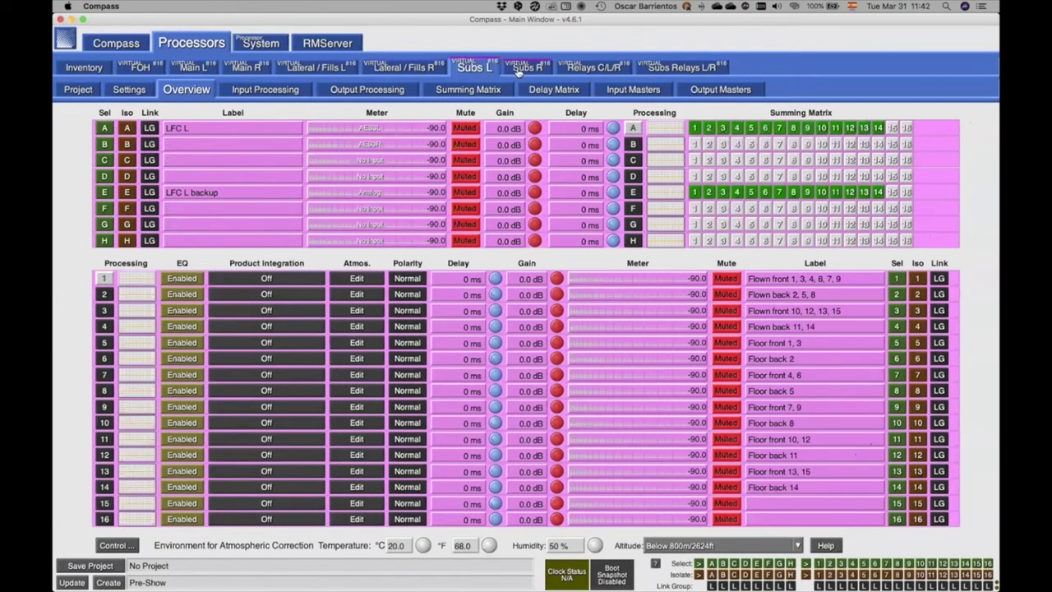
{"action": "left_click", "coordinate": [592, 67]}
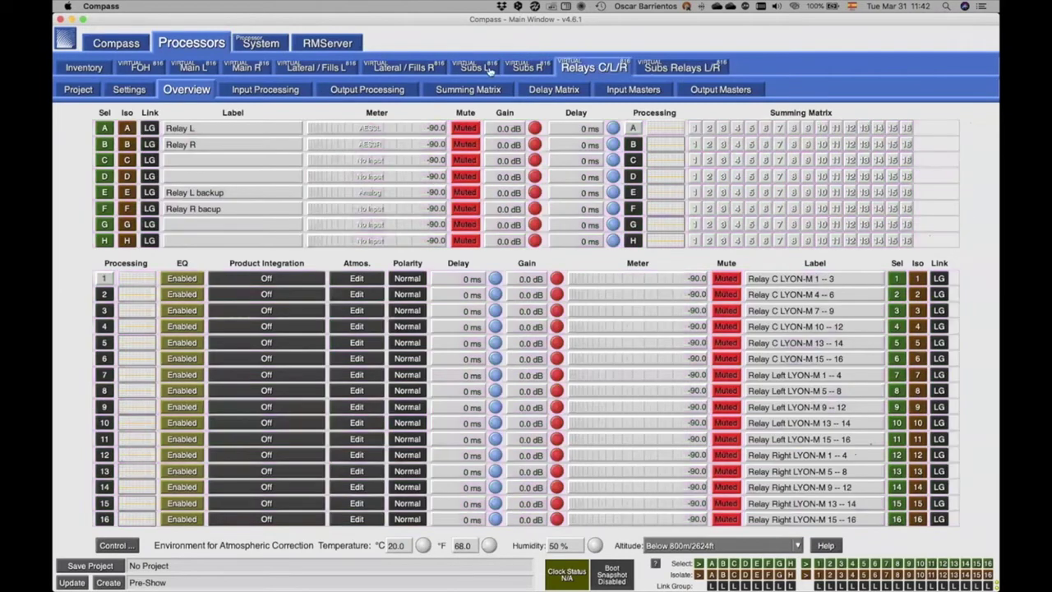
{"action": "left_click", "coordinate": [683, 67]}
{"action": "left_click", "coordinate": [102, 67]}
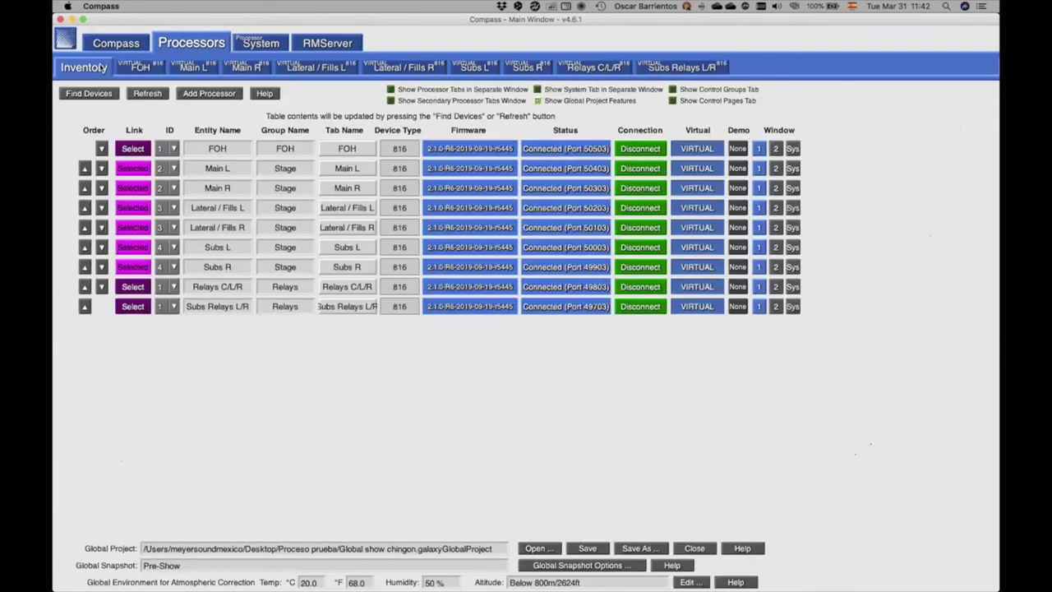
- Set the global GALAXY select-linking mode to link all selected channels on selected devices, and present the Global Linking slide in Keynote
{"action": "left_click", "coordinate": [115, 45]}
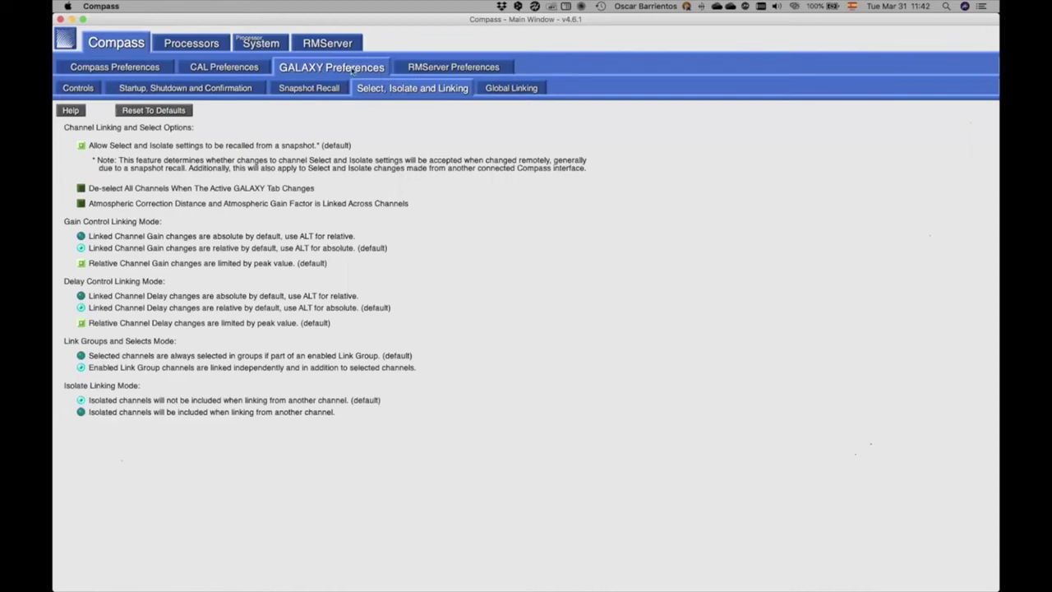
{"action": "left_click", "coordinate": [513, 91]}
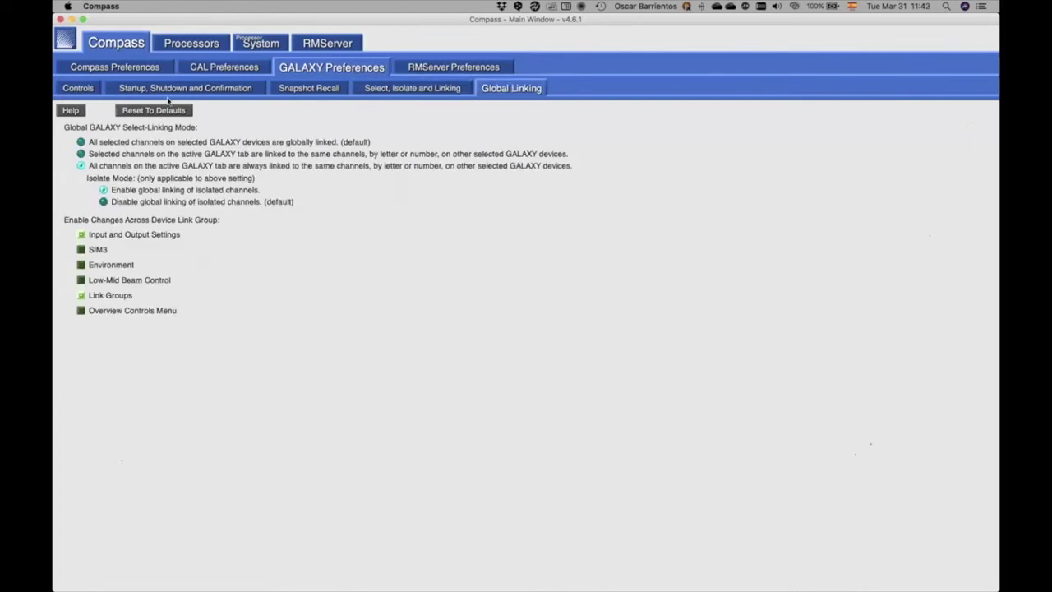
{"action": "left_click", "coordinate": [81, 143]}
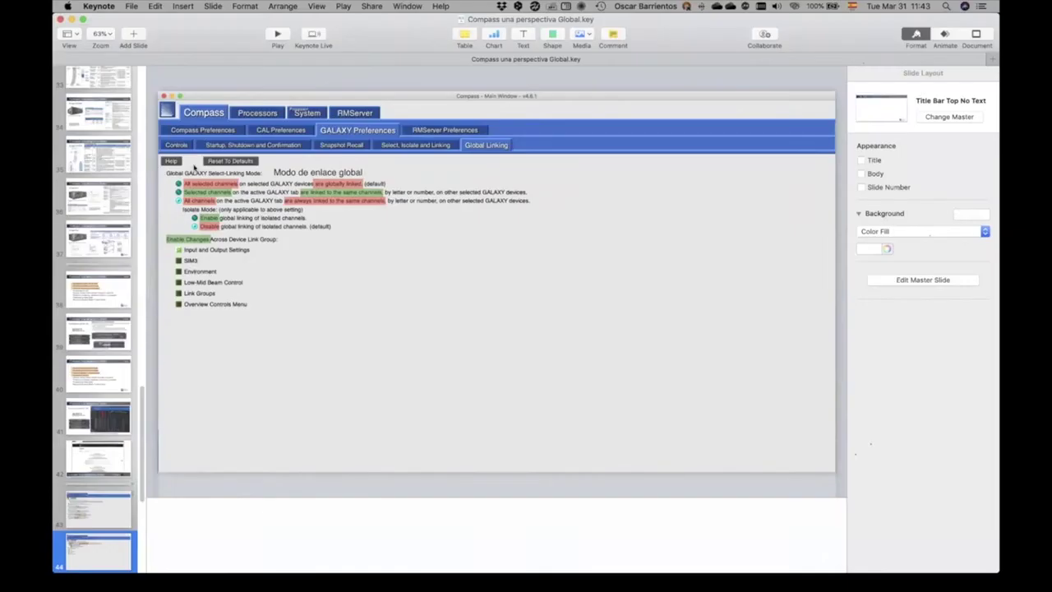
{"action": "left_click", "coordinate": [278, 34]}
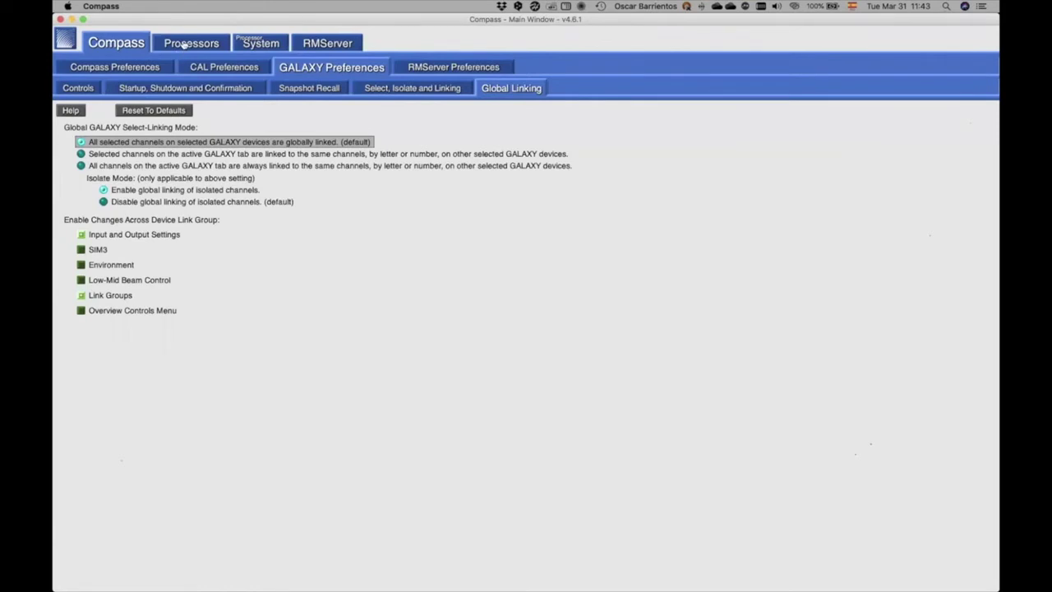
- Compare the overviews of the linked Main L and Main R processors in Compass
{"action": "left_click", "coordinate": [187, 43]}
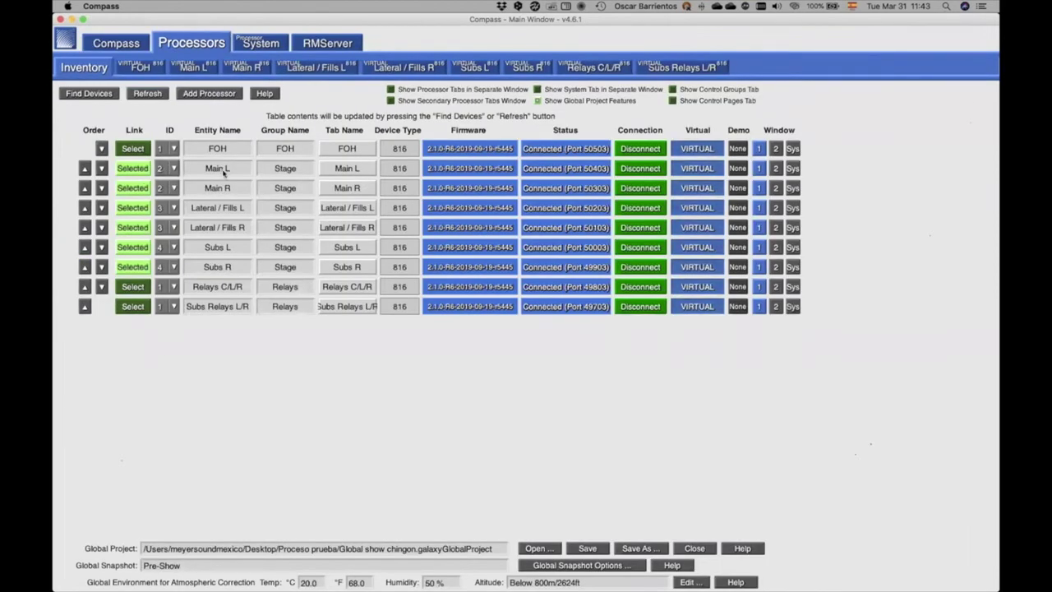
{"action": "left_click", "coordinate": [191, 66]}
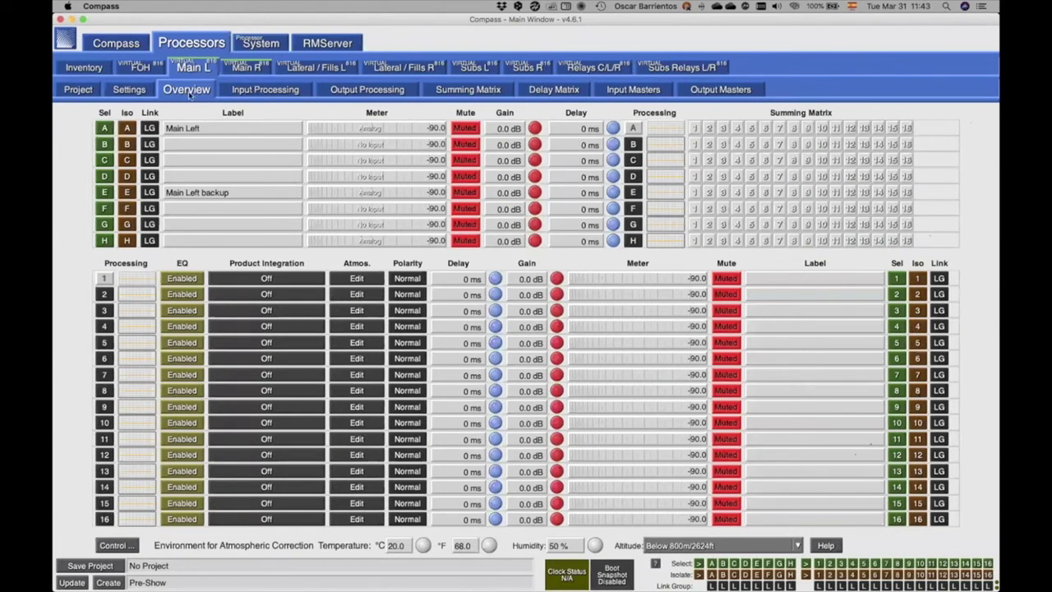
{"action": "left_click", "coordinate": [256, 69]}
{"action": "left_click", "coordinate": [208, 68]}
{"action": "left_click", "coordinate": [238, 68]}
{"action": "left_click", "coordinate": [205, 68]}
{"action": "left_click", "coordinate": [256, 70]}
{"action": "left_click", "coordinate": [205, 67]}
- Select outputs 1, 3, 5 and 7 on the Main L processor
{"action": "left_click", "coordinate": [897, 279]}
{"action": "left_click", "coordinate": [897, 311]}
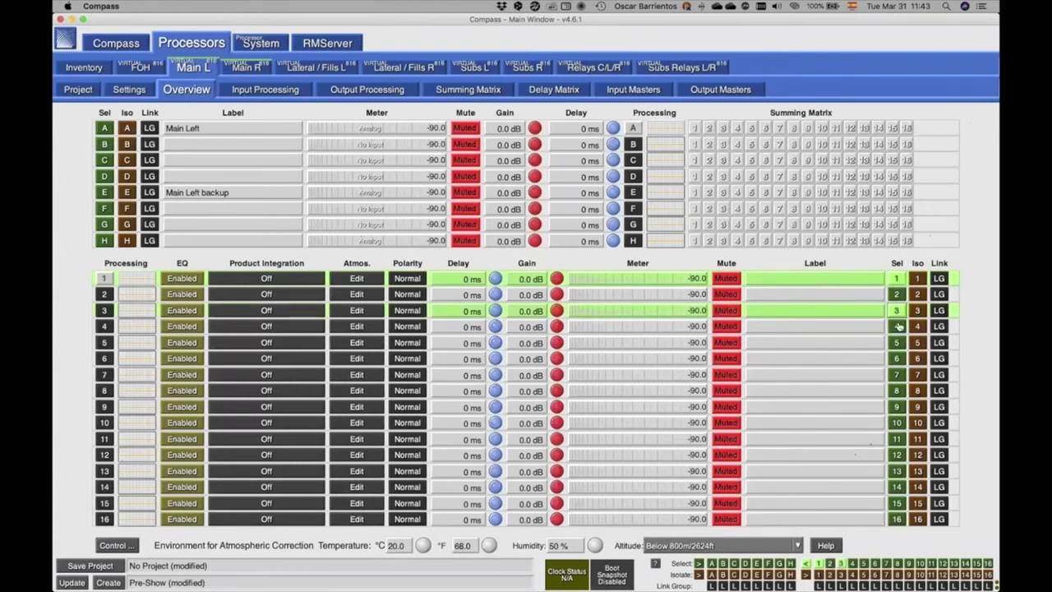
{"action": "left_click", "coordinate": [897, 342]}
{"action": "left_click", "coordinate": [897, 375]}
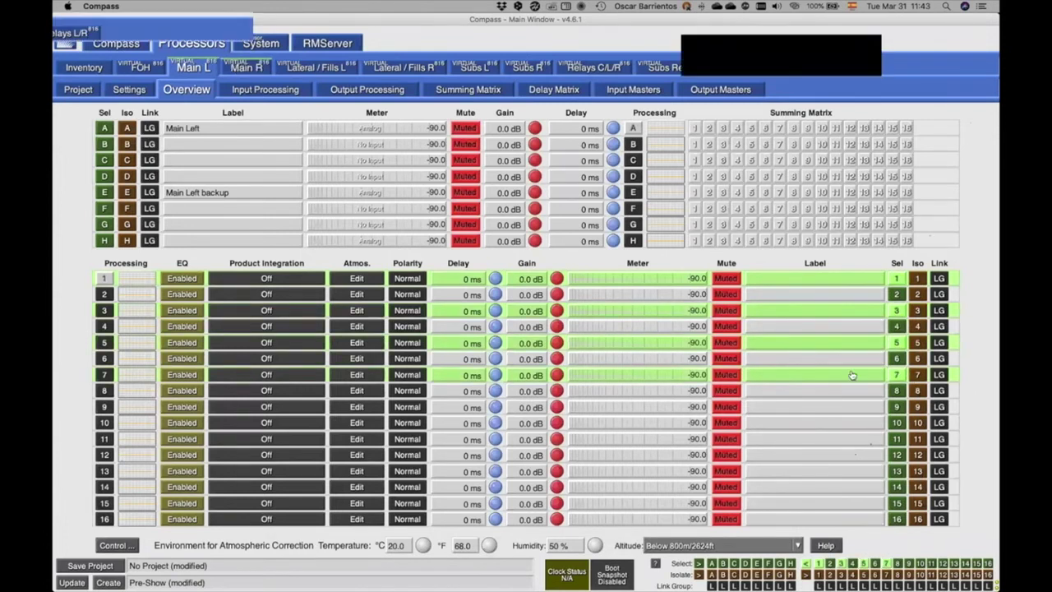
- Select outputs 9, 11 and 13 on the Main R processor, and return to the Main L overview
{"action": "left_click", "coordinate": [246, 67]}
{"action": "left_click", "coordinate": [897, 407]}
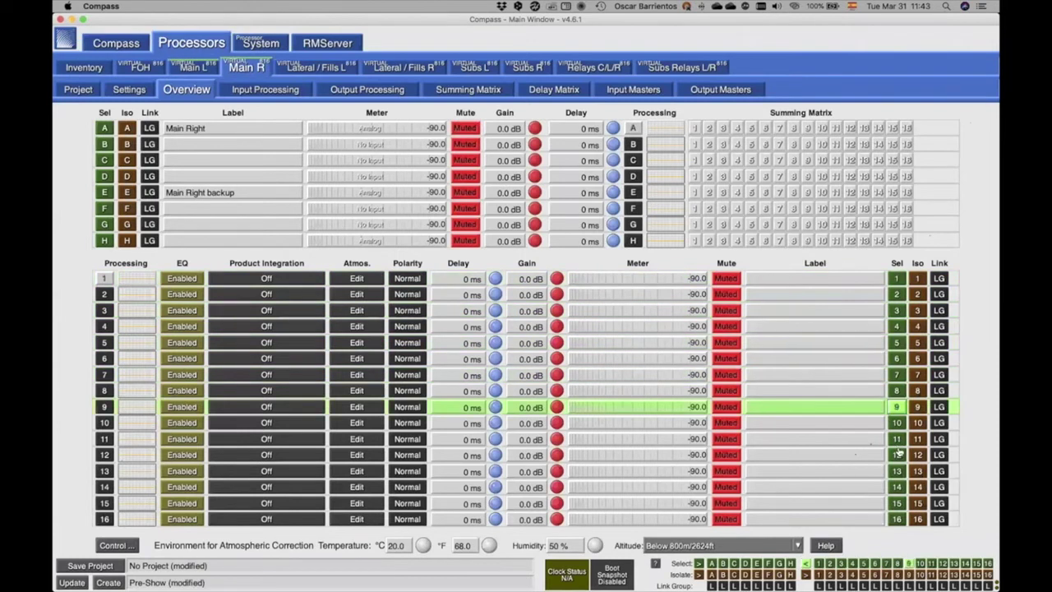
{"action": "left_click", "coordinate": [897, 439]}
{"action": "left_click", "coordinate": [897, 471]}
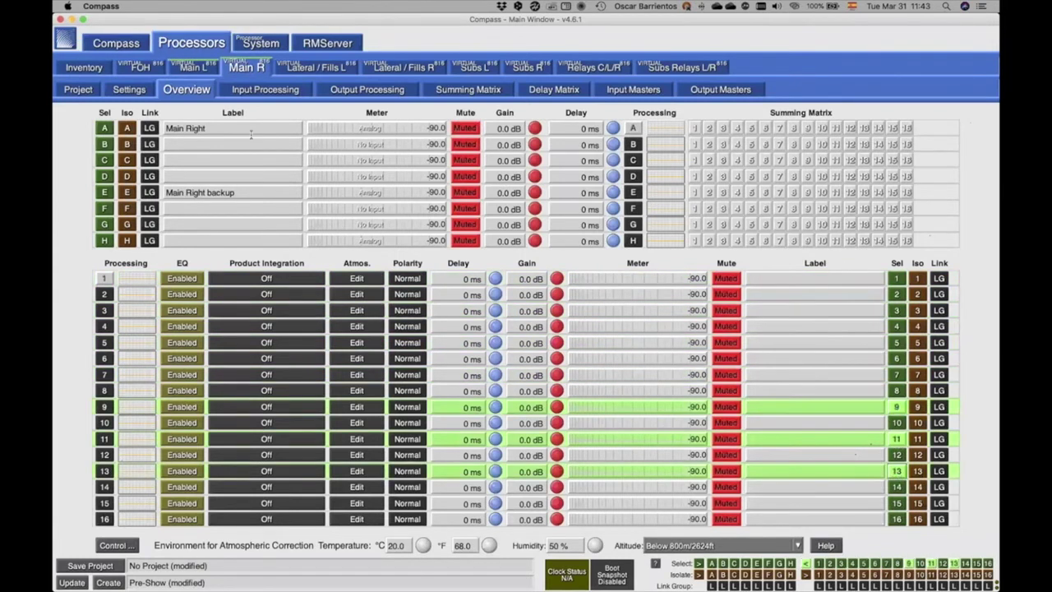
{"action": "left_click", "coordinate": [207, 70]}
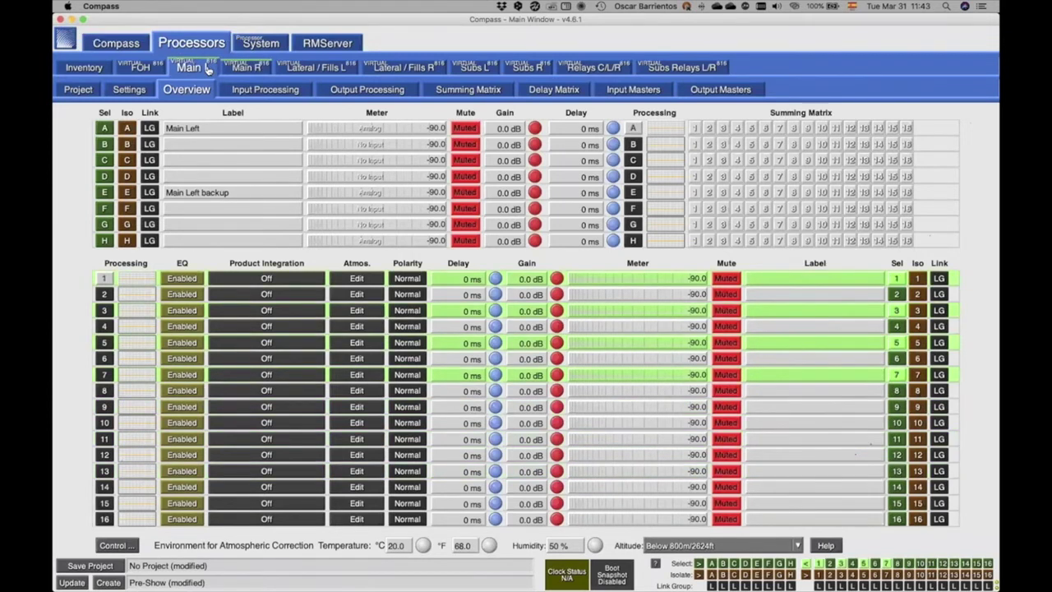
- Unmute outputs 1, 3, 5 and 7 together on the Main L processor and check the linked selected outputs on Main R
{"action": "left_click", "coordinate": [234, 67]}
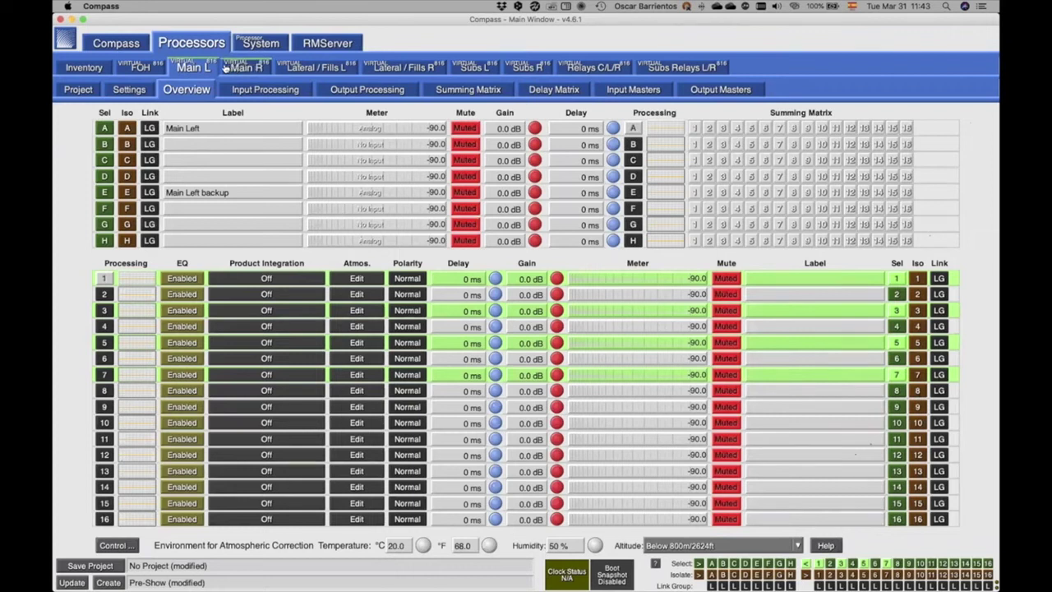
{"action": "left_click", "coordinate": [203, 69]}
{"action": "left_click", "coordinate": [238, 69]}
{"action": "left_click", "coordinate": [204, 69]}
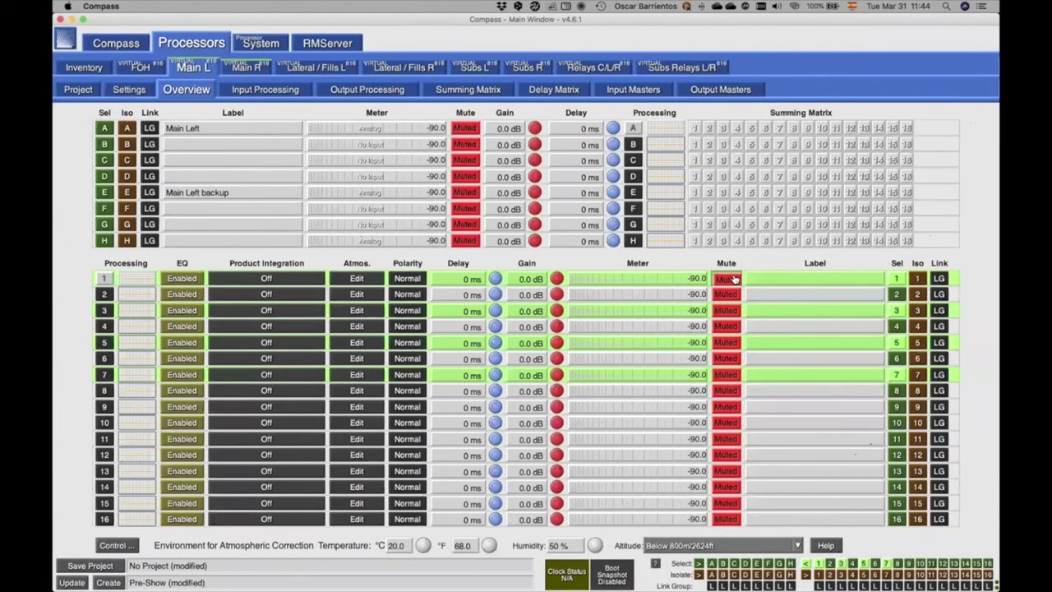
{"action": "left_click", "coordinate": [736, 278]}
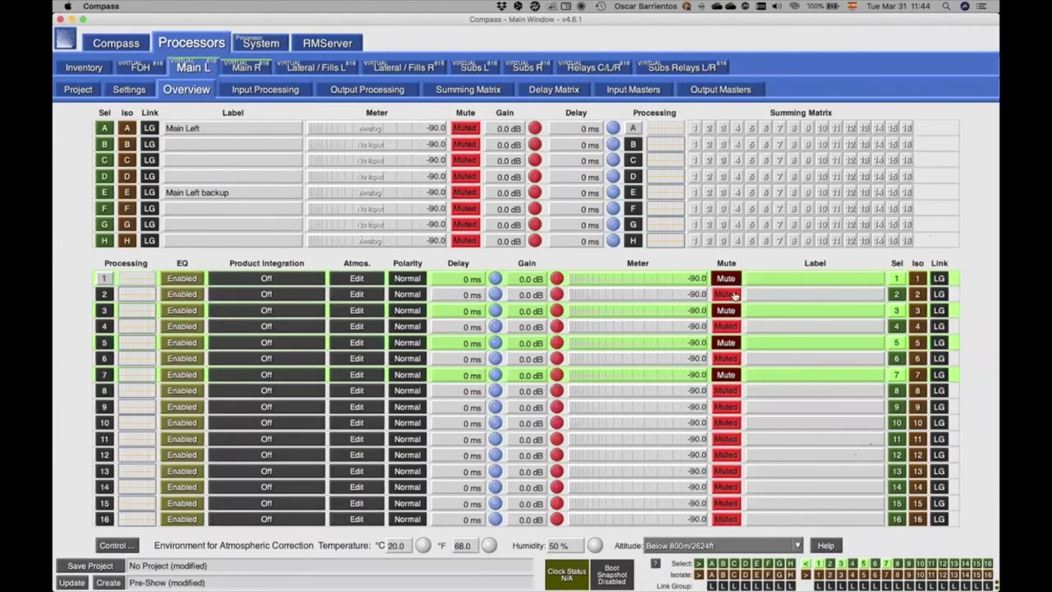
{"action": "left_click", "coordinate": [246, 67]}
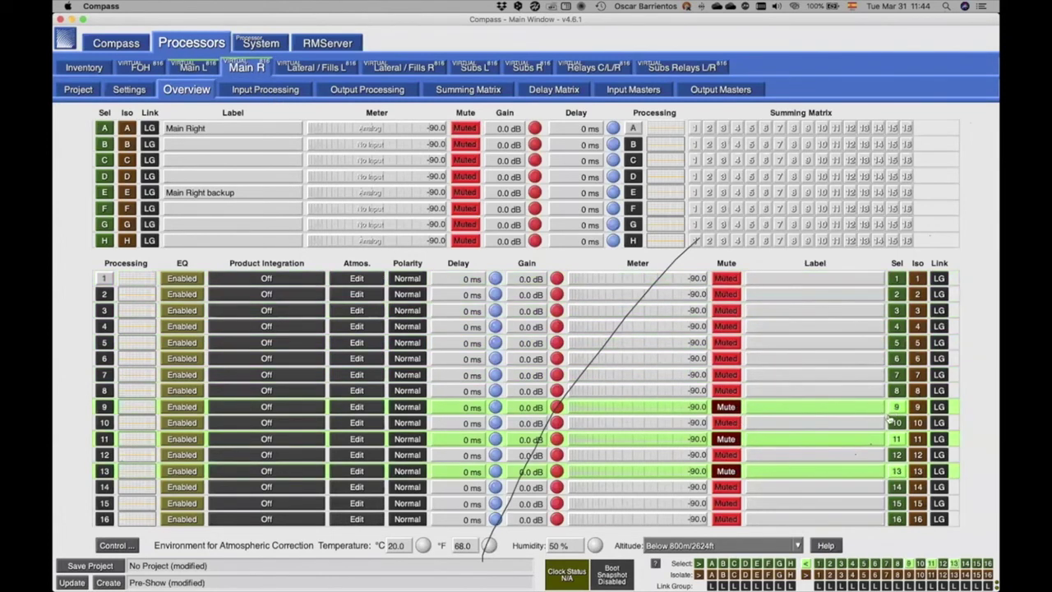
{"action": "left_click", "coordinate": [196, 69]}
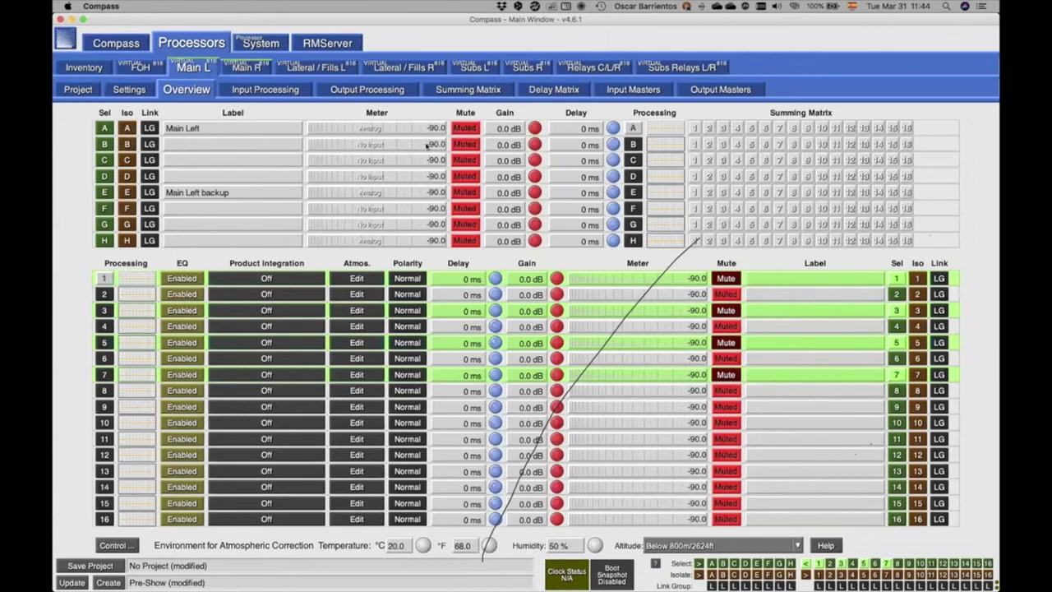
{"action": "left_click", "coordinate": [257, 68]}
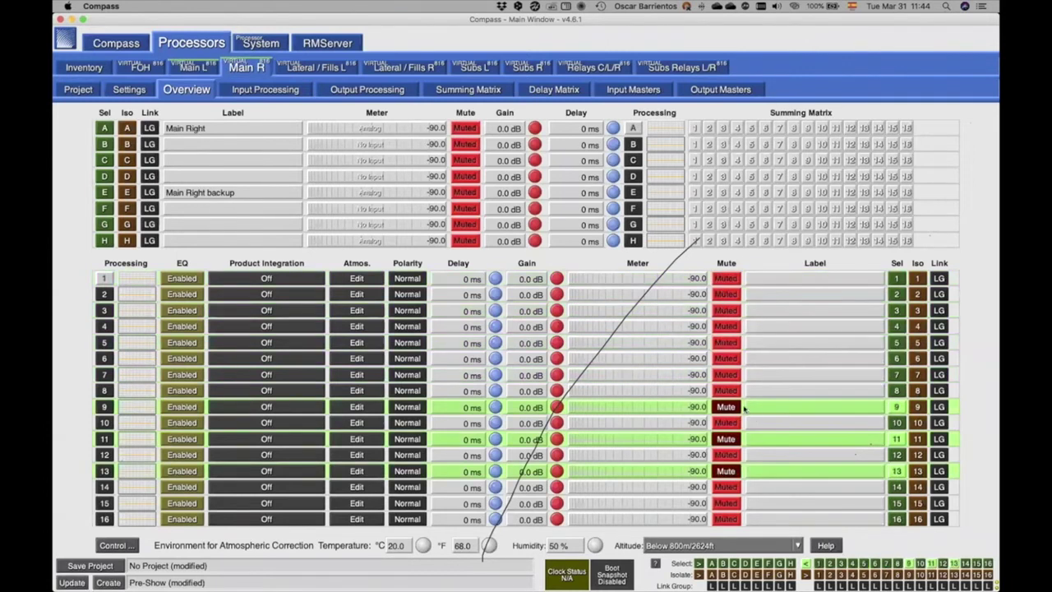
- Mute the selected outputs on the Main L processor again and check the Main R overview
{"action": "left_click", "coordinate": [196, 69]}
{"action": "left_click", "coordinate": [727, 279]}
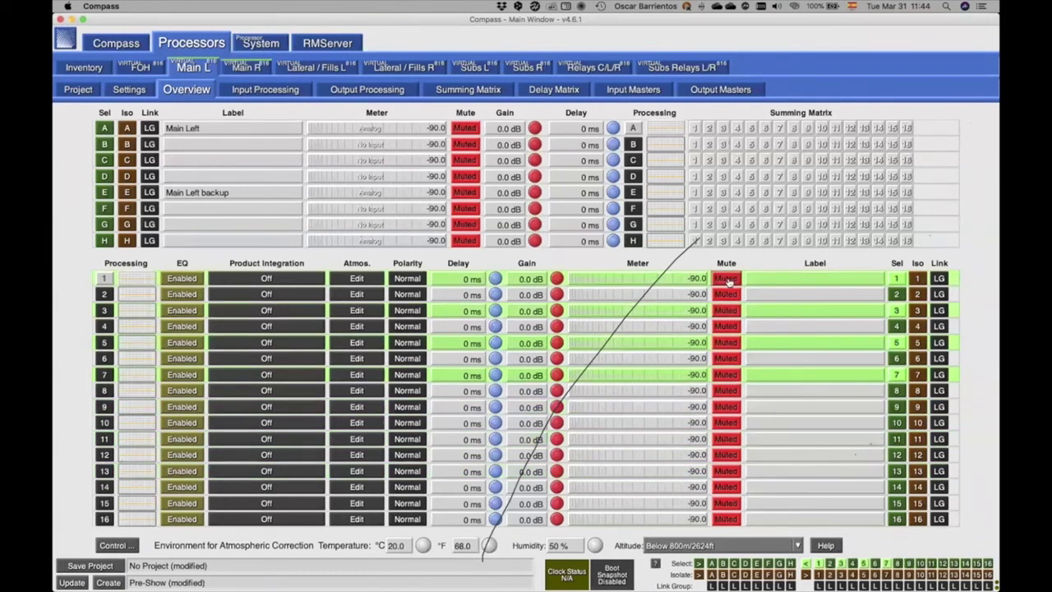
{"action": "left_click", "coordinate": [245, 65]}
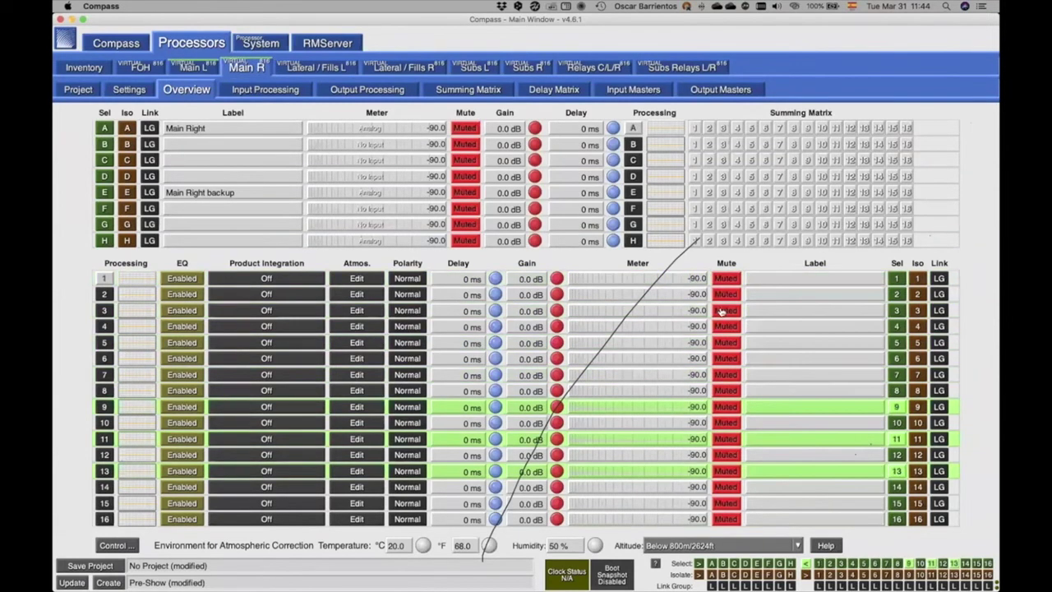
- Toggle the mute of output 9 on the Main R processor off and on, and compare the Main L overview
{"action": "left_click", "coordinate": [728, 407]}
{"action": "left_click", "coordinate": [729, 407]}
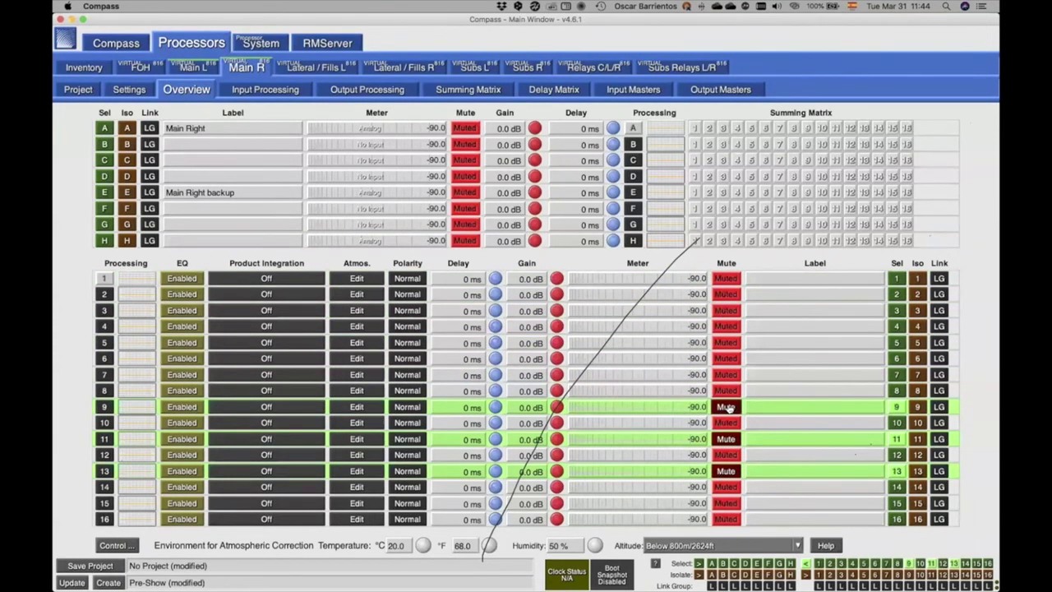
{"action": "left_click", "coordinate": [729, 407]}
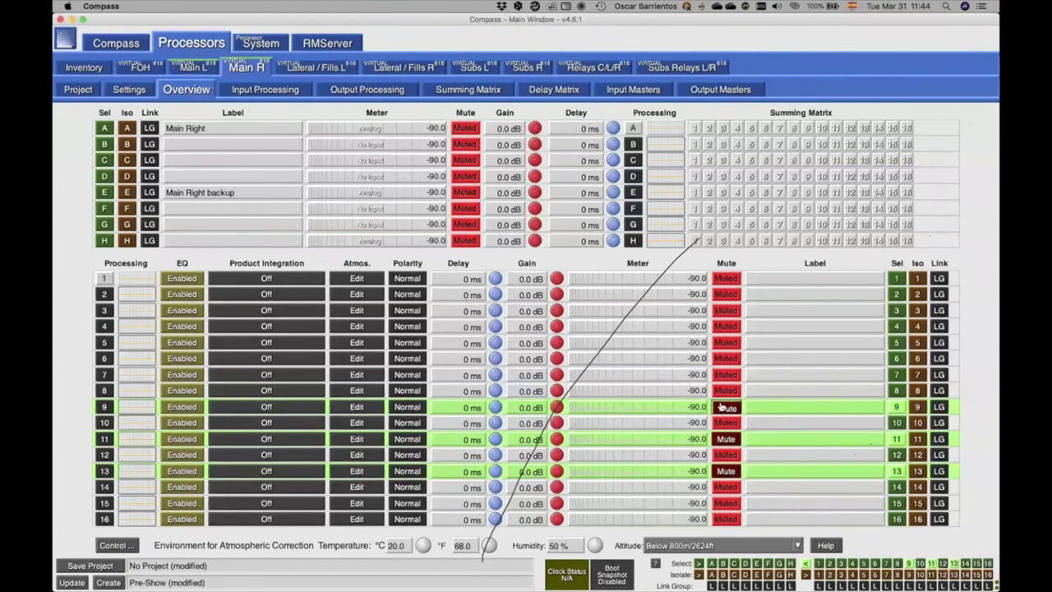
{"action": "left_click", "coordinate": [189, 67]}
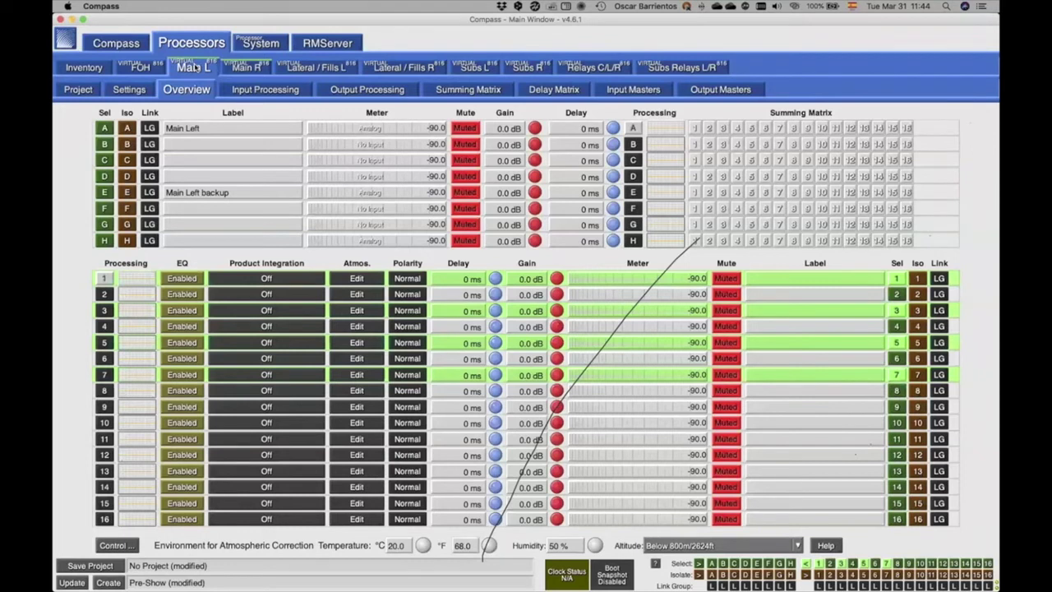
{"action": "left_click", "coordinate": [239, 69]}
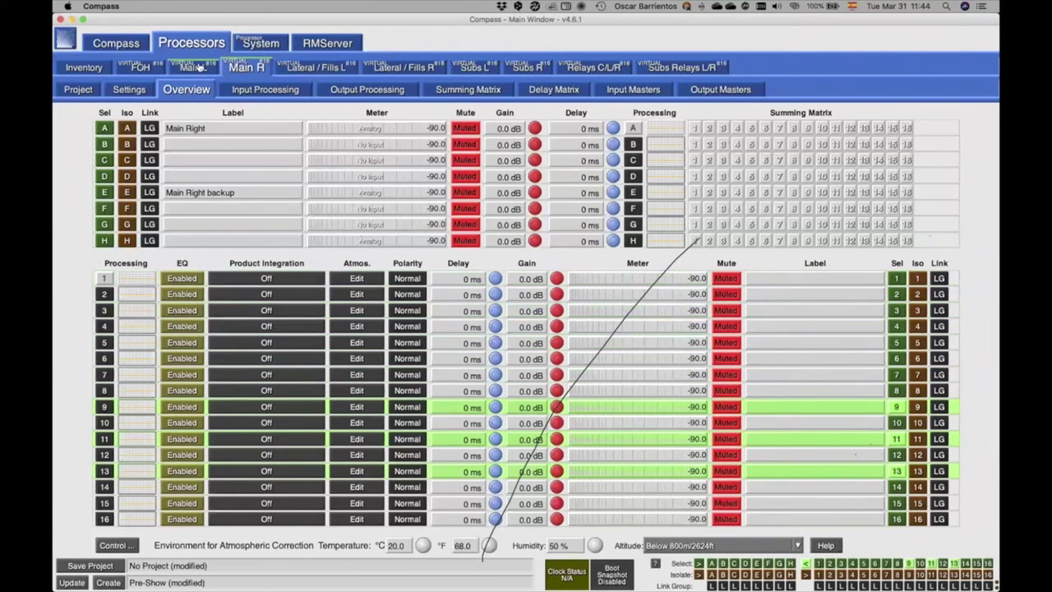
- Deselect outputs 1, 3, 5 and 7 on the Main L processor and outputs 9, 11 and 13 on Main R
{"action": "left_click", "coordinate": [198, 68]}
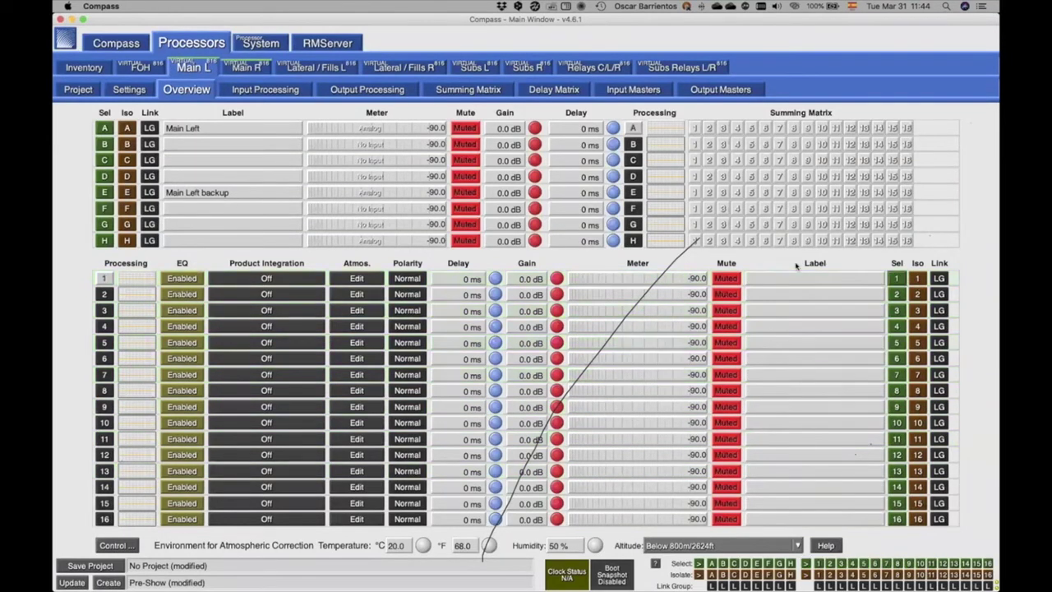
{"action": "left_click", "coordinate": [898, 403]}
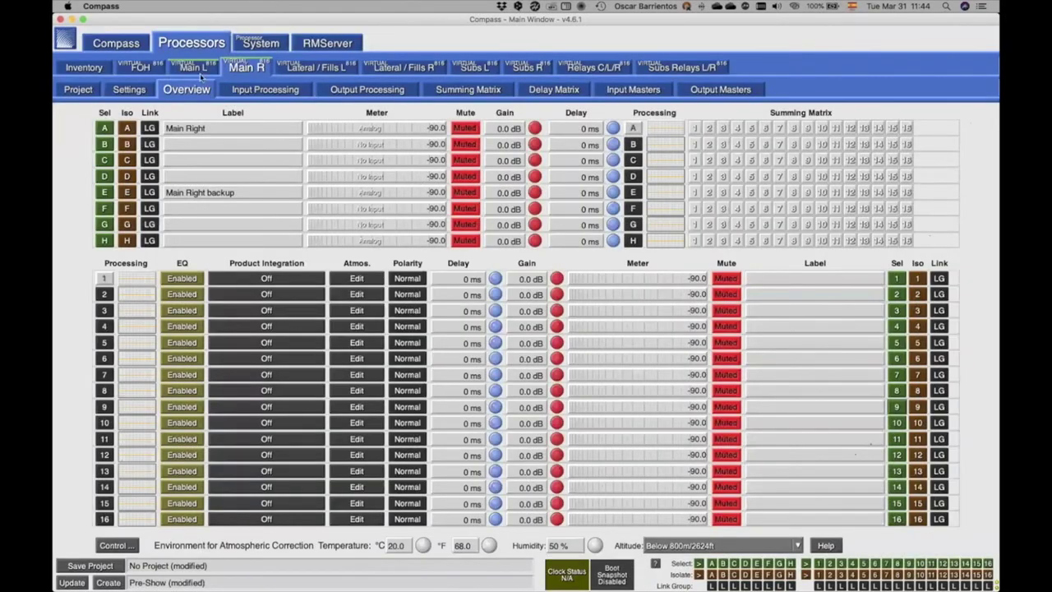
- Set the global GALAXY select-linking mode to link selected channels on the active tab to the same channels on other selected devices
{"action": "left_click", "coordinate": [116, 45]}
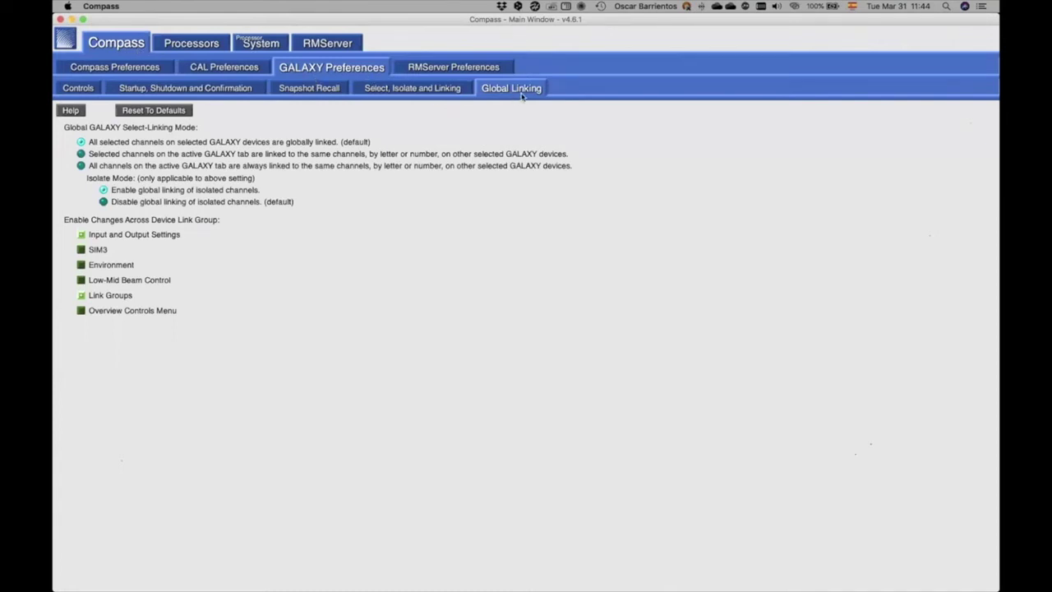
{"action": "left_click", "coordinate": [81, 154]}
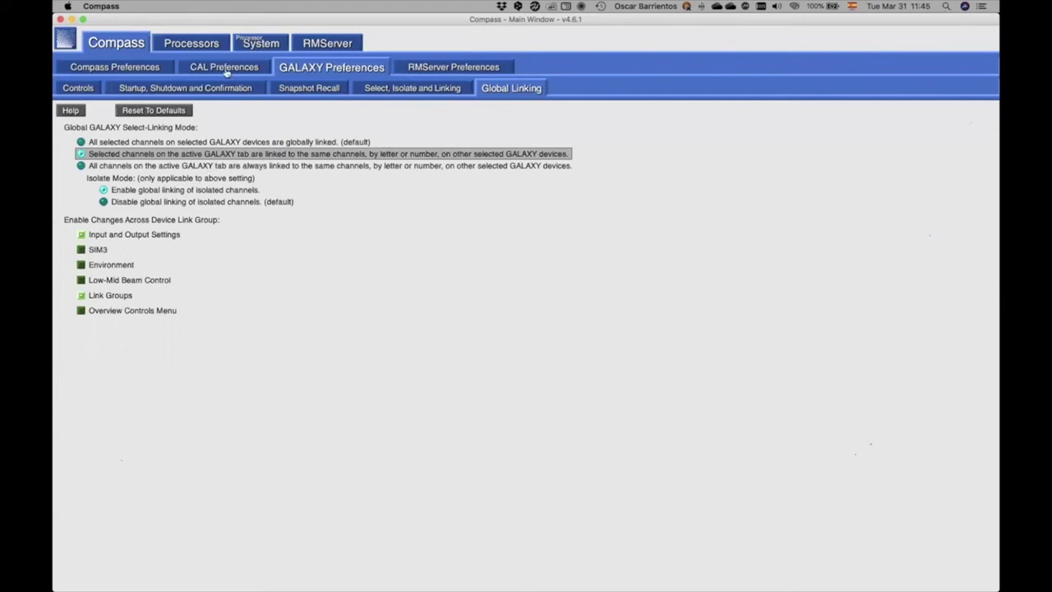
{"action": "left_click", "coordinate": [198, 45]}
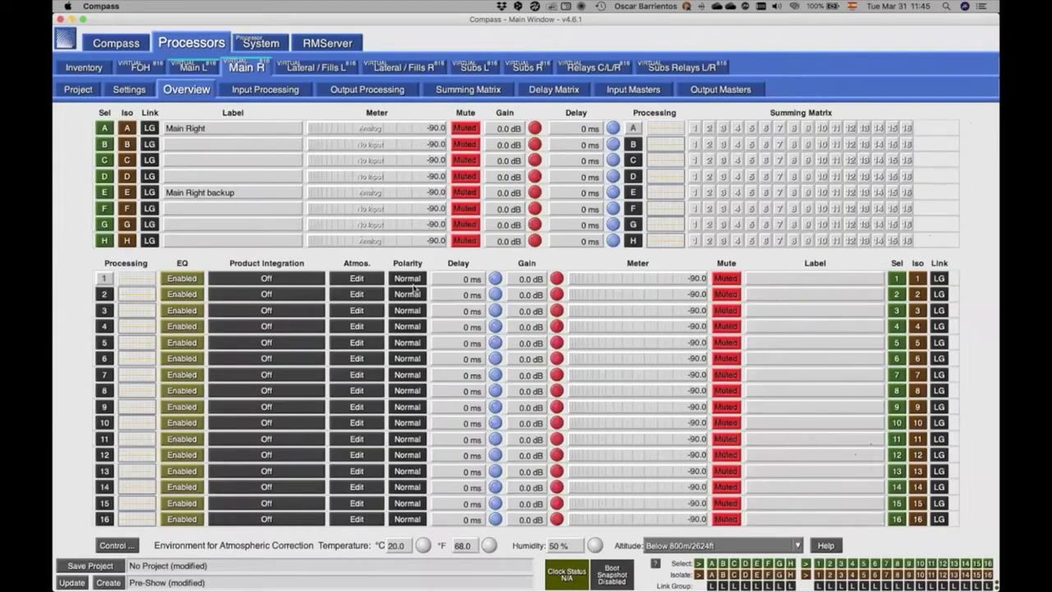
- Compare the overviews of the Main L and Main R processors under the new linking mode
{"action": "left_click", "coordinate": [197, 68]}
{"action": "left_click", "coordinate": [247, 69]}
{"action": "left_click", "coordinate": [211, 68]}
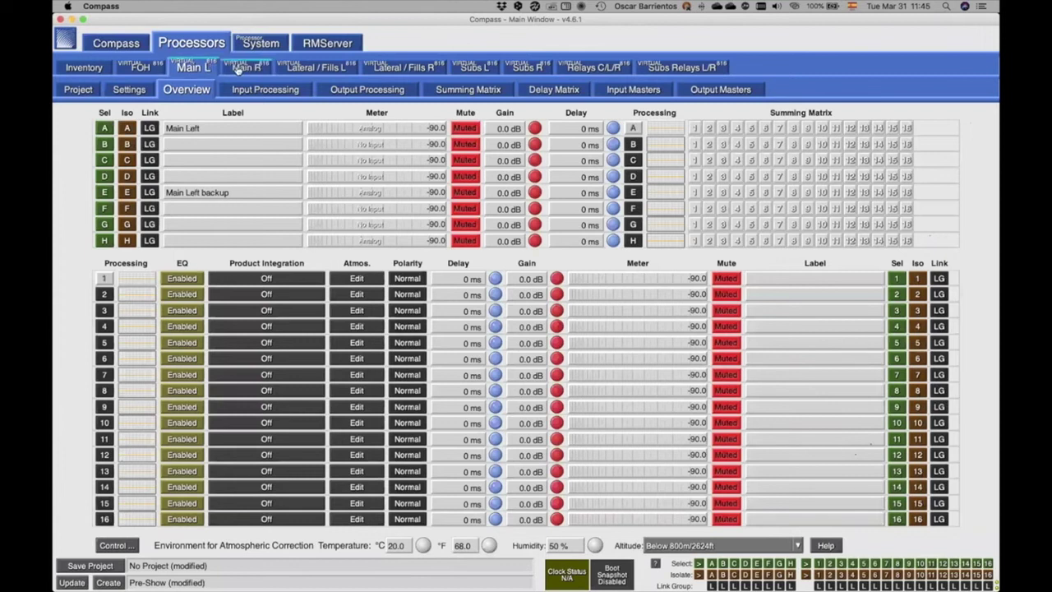
{"action": "left_click", "coordinate": [257, 68]}
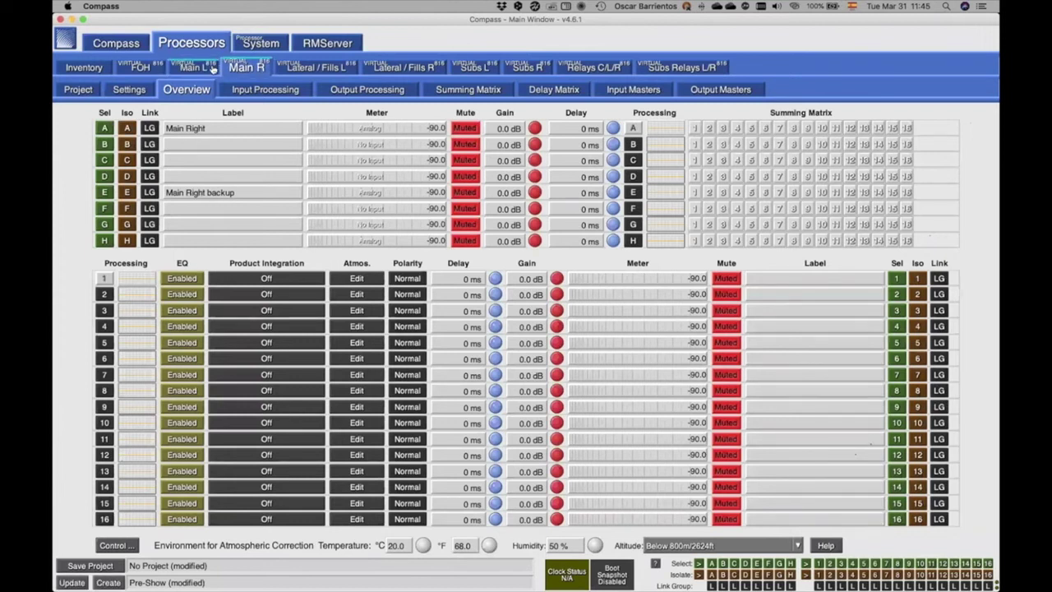
{"action": "left_click", "coordinate": [206, 68]}
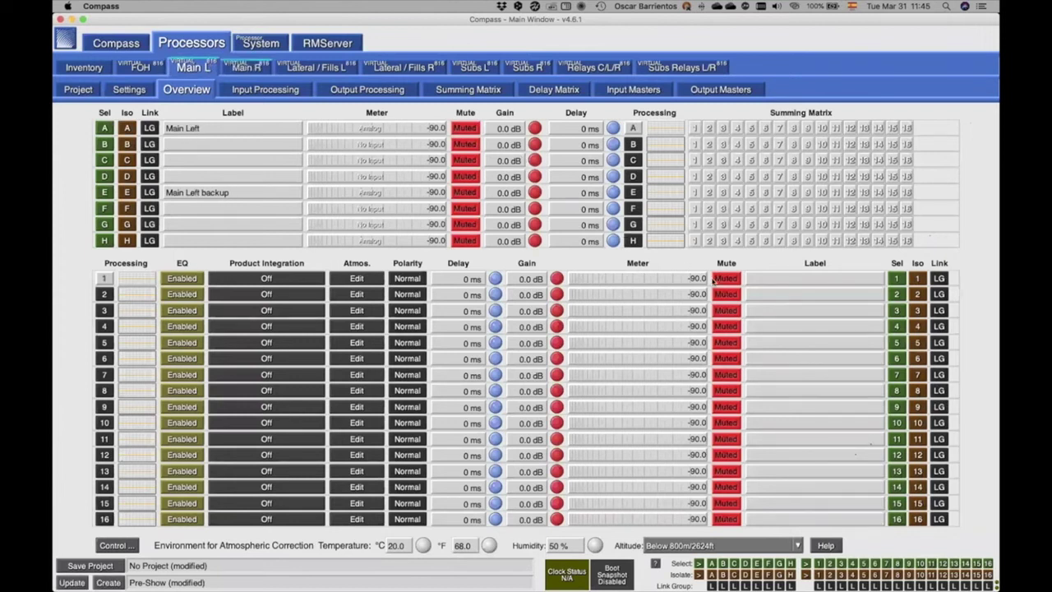
{"action": "left_click", "coordinate": [261, 68]}
- Select outputs 1, 3 and 5 on the Main L processor
{"action": "left_click", "coordinate": [212, 68]}
{"action": "left_click", "coordinate": [897, 280]}
{"action": "left_click", "coordinate": [897, 311]}
{"action": "left_click", "coordinate": [897, 342]}
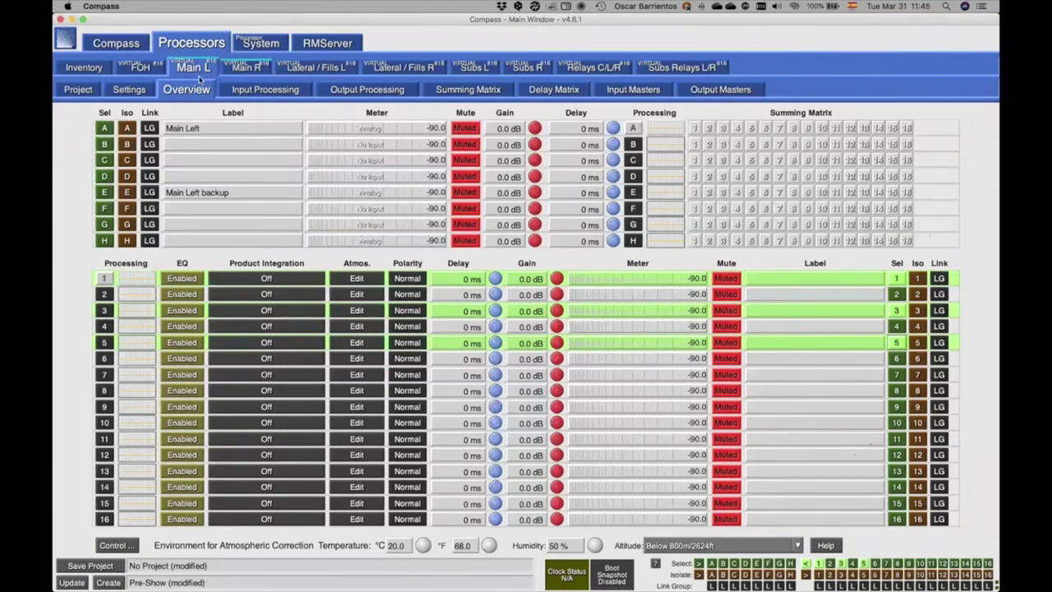
- Select outputs 9, 11 and 13 on the Main R processor
{"action": "left_click", "coordinate": [245, 67]}
{"action": "left_click", "coordinate": [897, 407]}
{"action": "left_click", "coordinate": [897, 439]}
{"action": "left_click", "coordinate": [897, 471]}
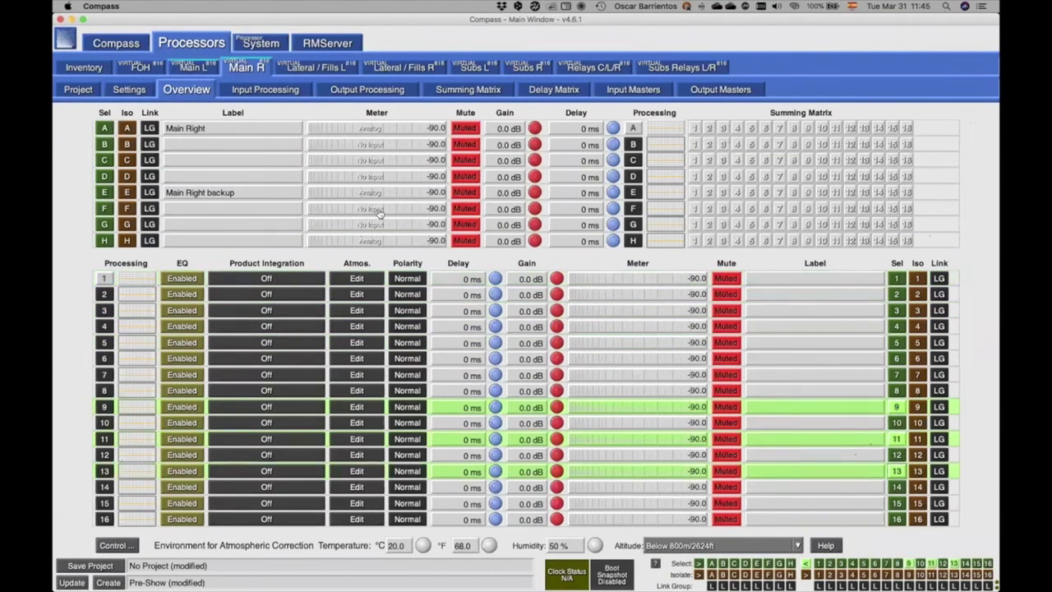
- Unmute the selected outputs 1, 3 and 5 on the Main L processor and check the mutes on Main R
{"action": "left_click", "coordinate": [204, 69]}
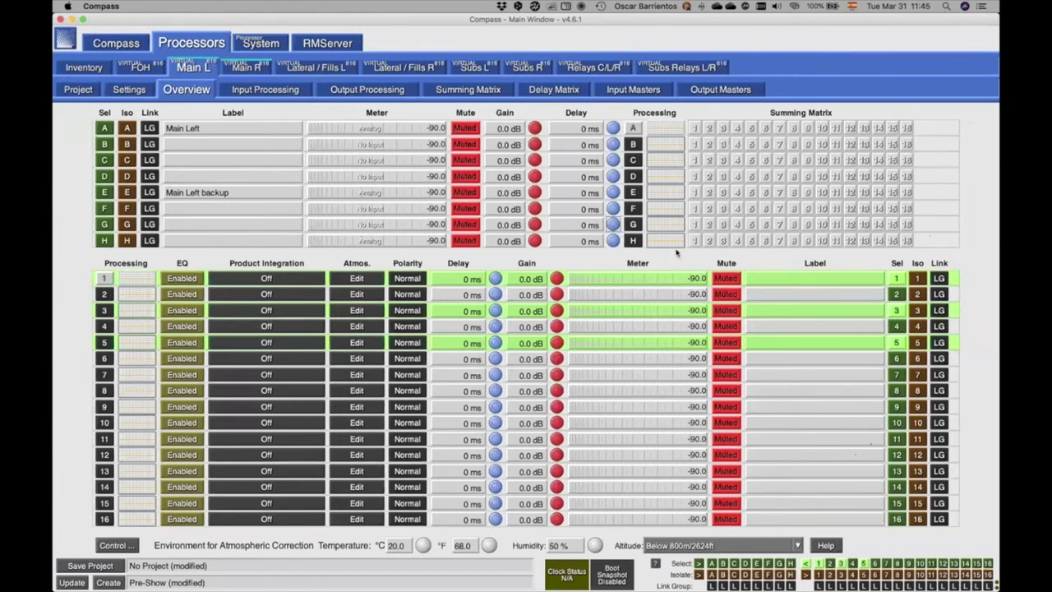
{"action": "left_click", "coordinate": [725, 280]}
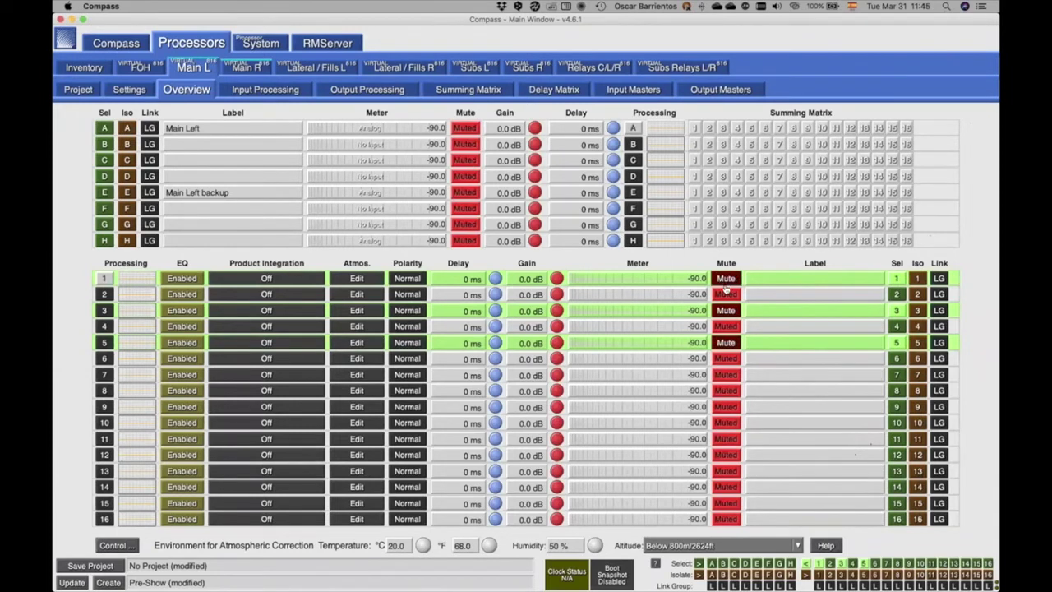
{"action": "left_click", "coordinate": [239, 68]}
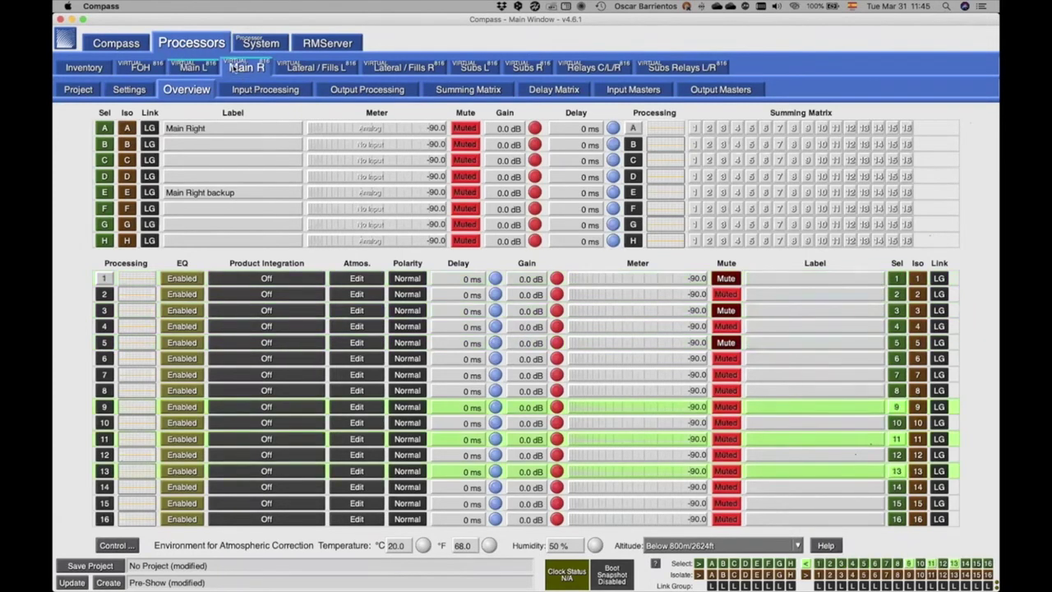
- Toggle the mute of the selected Main L outputs while checking Main R, ending with outputs 1, 3 and 5 muted
{"action": "left_click", "coordinate": [205, 71]}
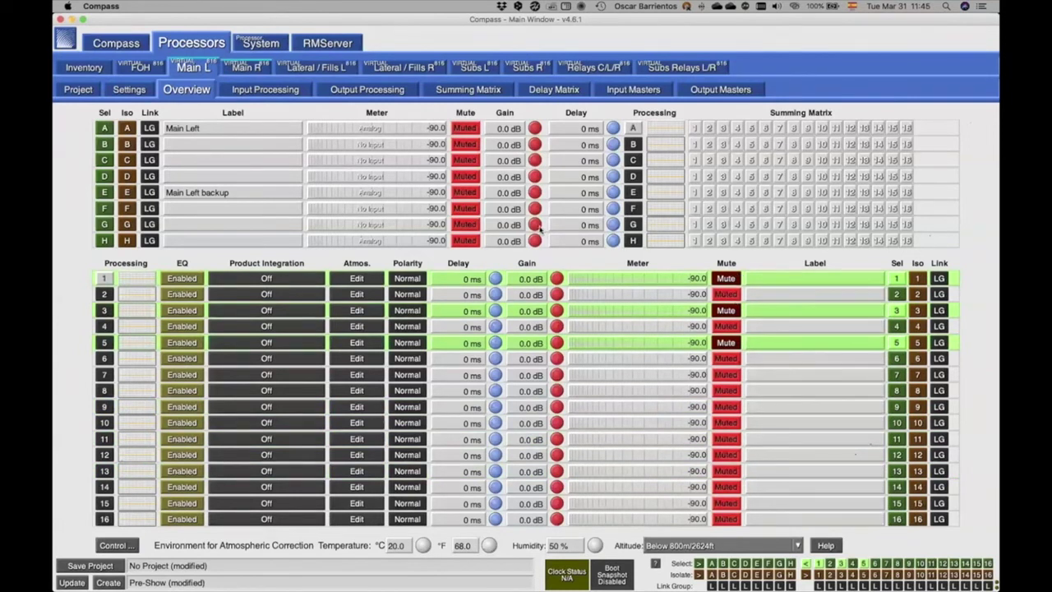
{"action": "left_click", "coordinate": [723, 279]}
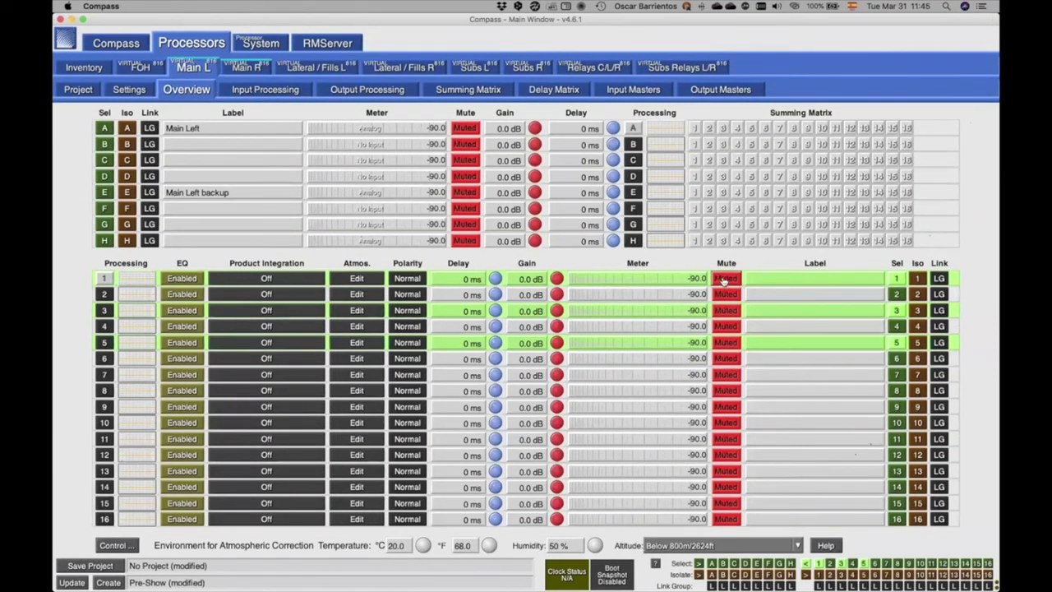
{"action": "left_click", "coordinate": [726, 279]}
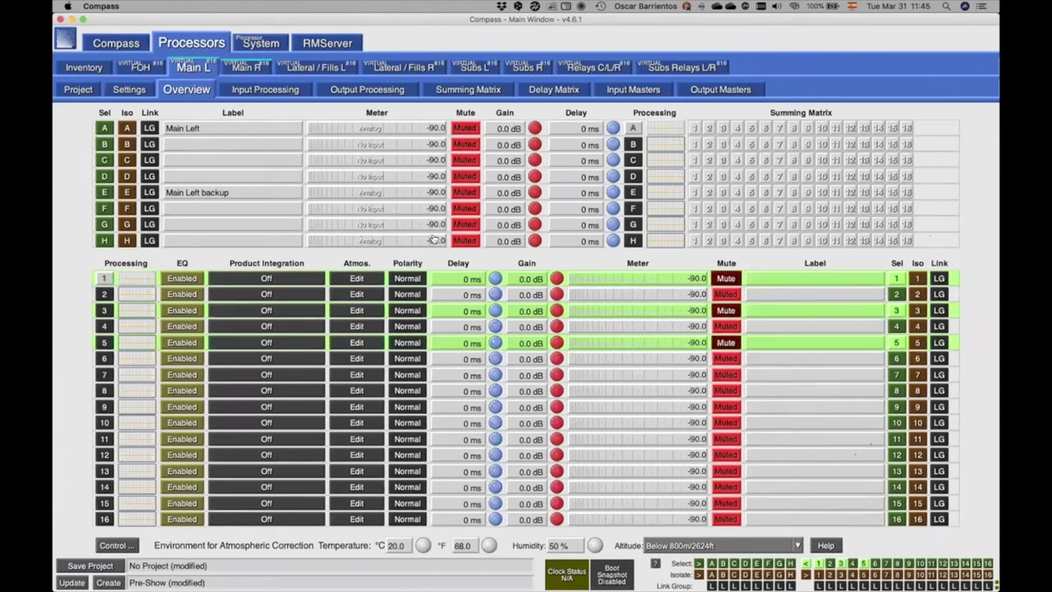
{"action": "left_click", "coordinate": [239, 69]}
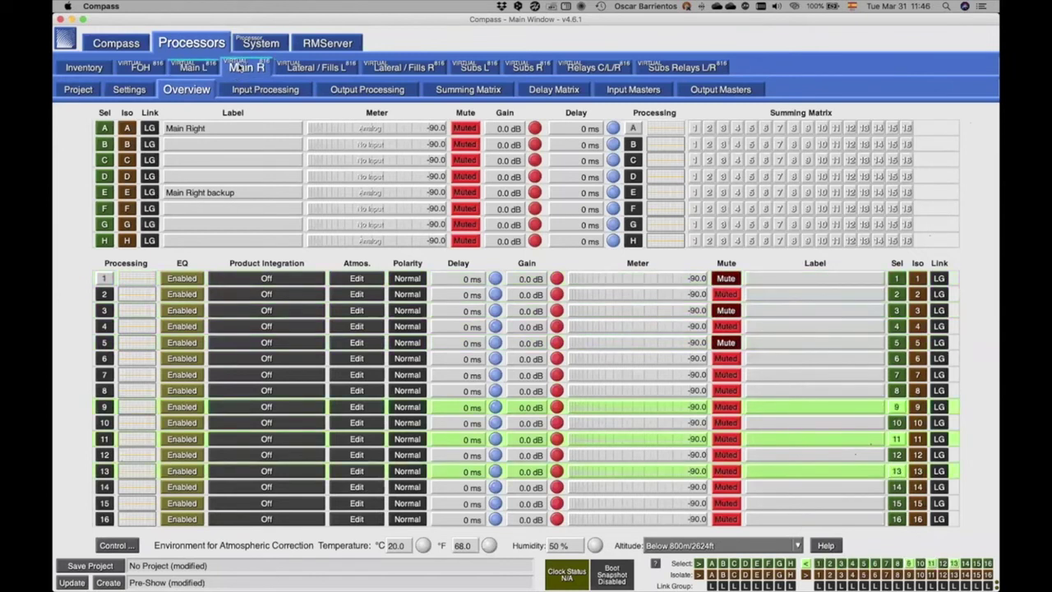
{"action": "left_click", "coordinate": [193, 68]}
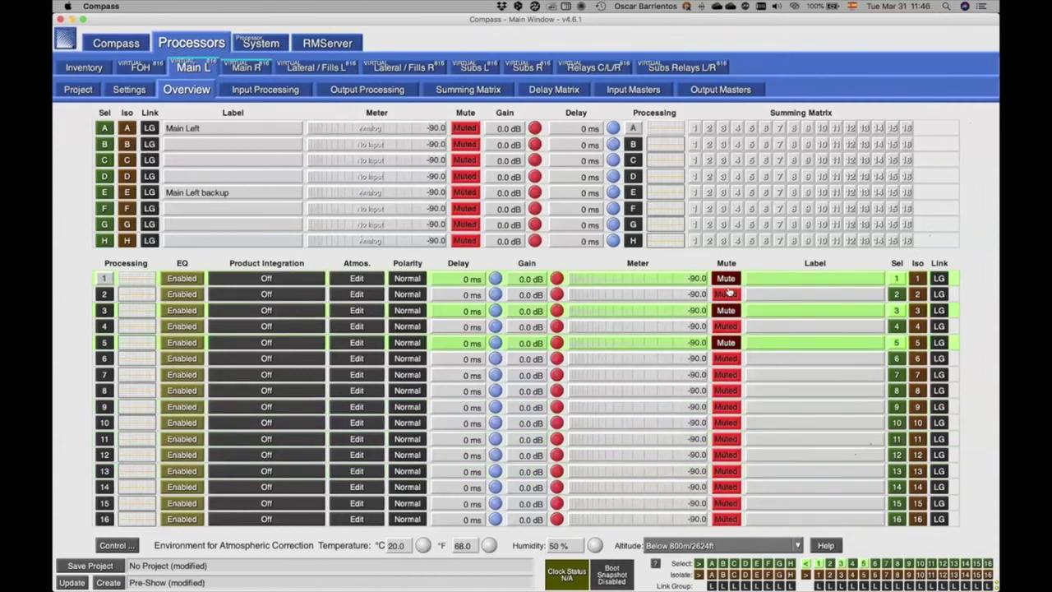
{"action": "left_click", "coordinate": [727, 280]}
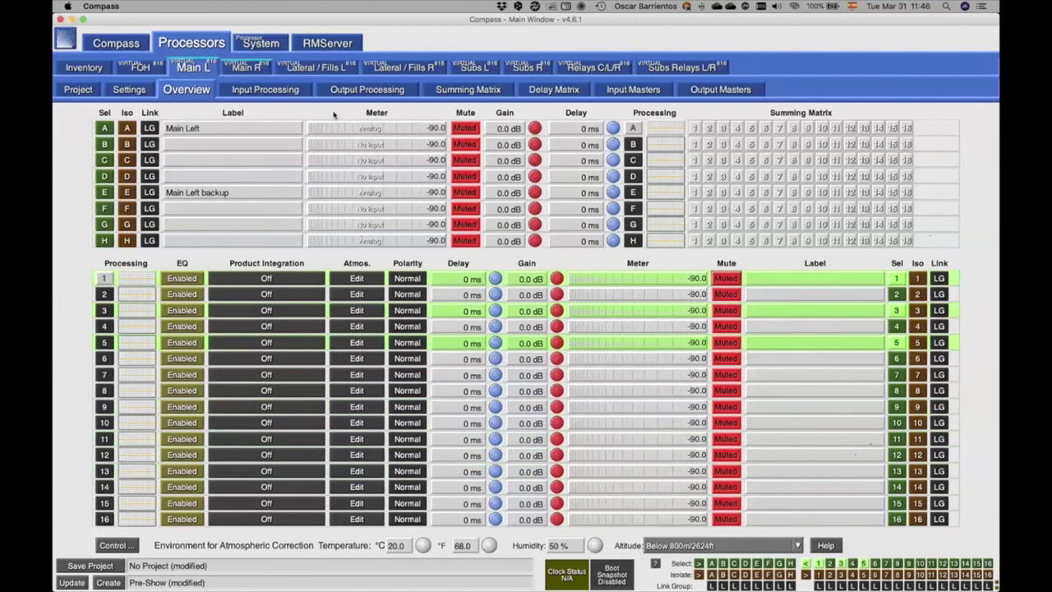
- Unmute the selected outputs 9, 11 and 13 on the Main R processor and check the same channels on Main L
{"action": "left_click", "coordinate": [239, 69]}
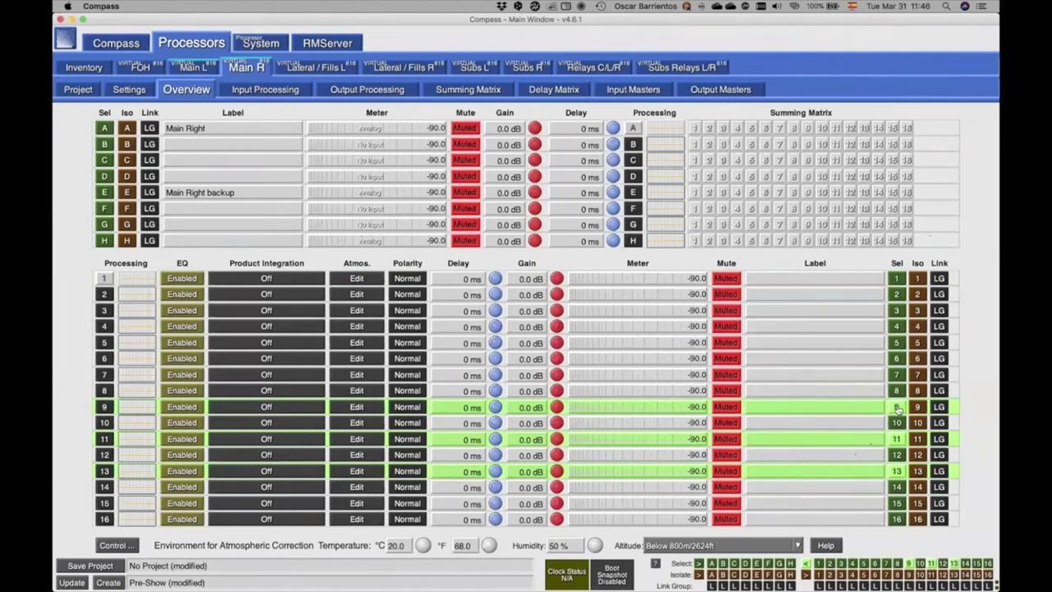
{"action": "left_click", "coordinate": [729, 408]}
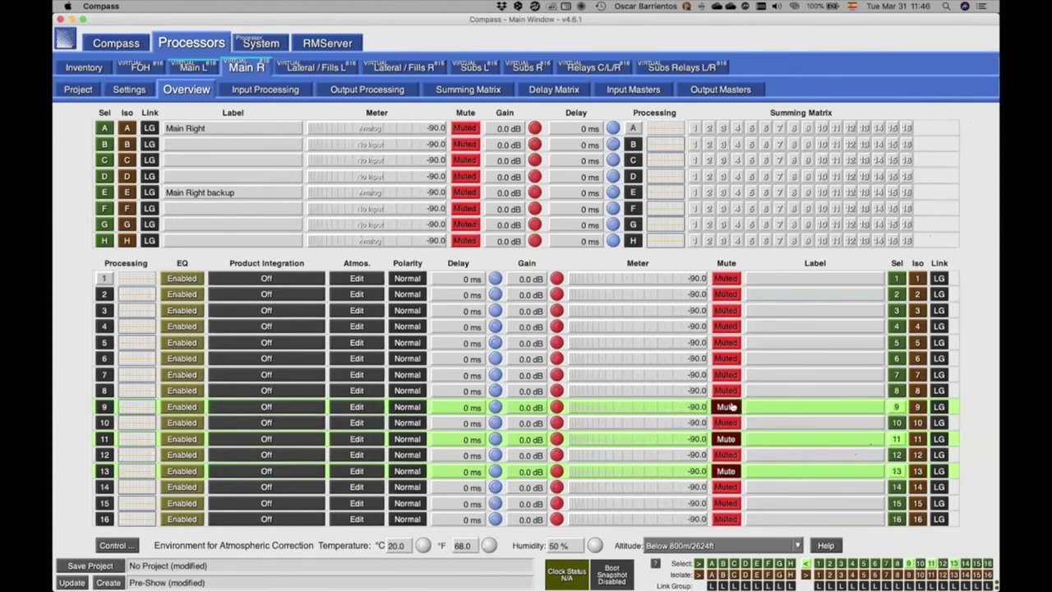
{"action": "left_click", "coordinate": [197, 67]}
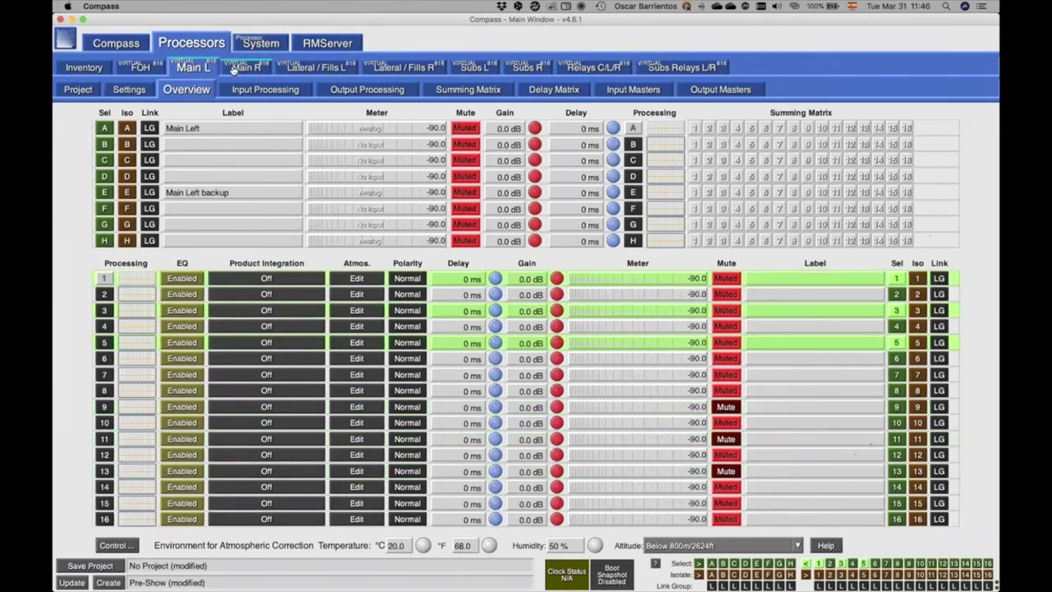
{"action": "left_click", "coordinate": [234, 71]}
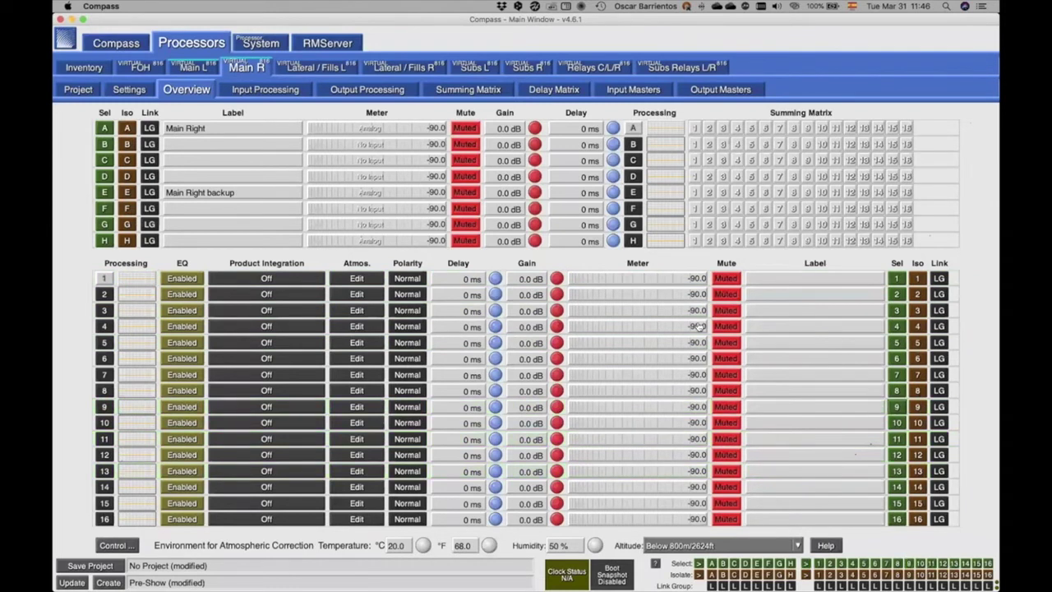
- Deselect outputs 1, 3 and 5 on Main L and set global select-linking so all channels on the active GALAXY tab are always linked
{"action": "left_click", "coordinate": [197, 67]}
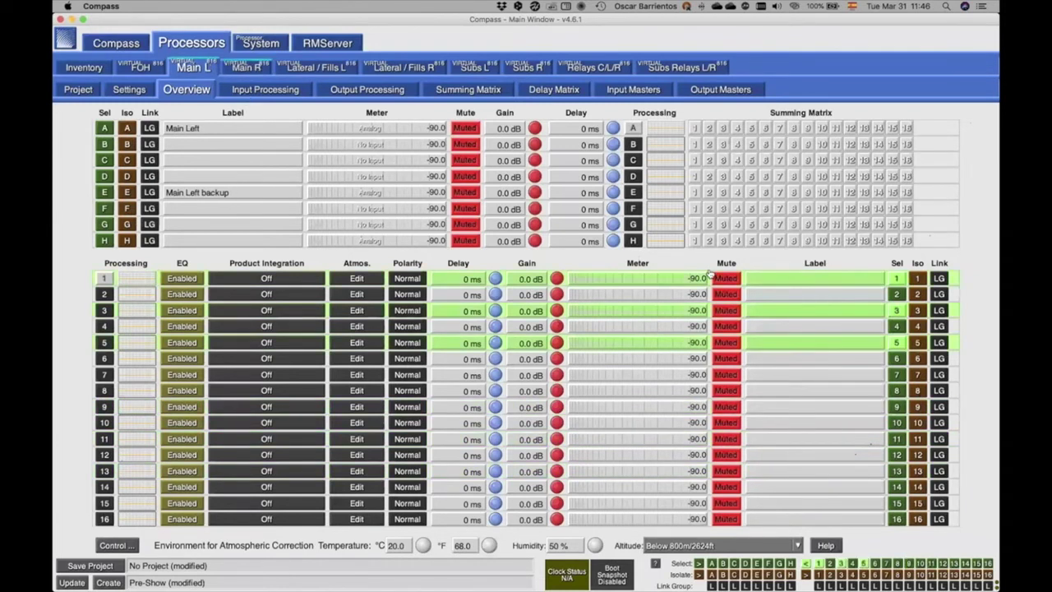
{"action": "left_click", "coordinate": [898, 279]}
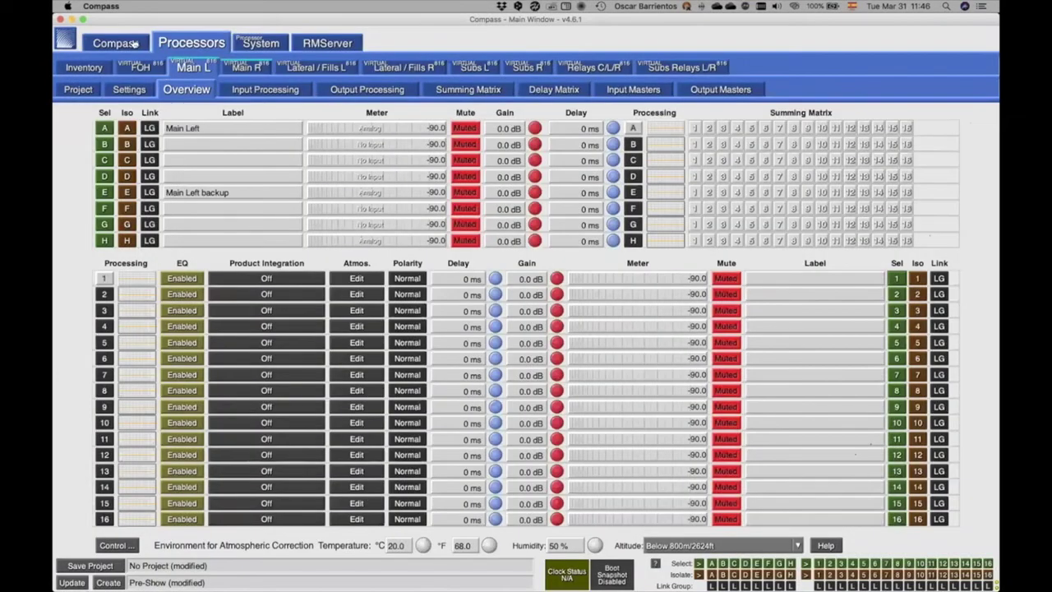
{"action": "left_click", "coordinate": [115, 43]}
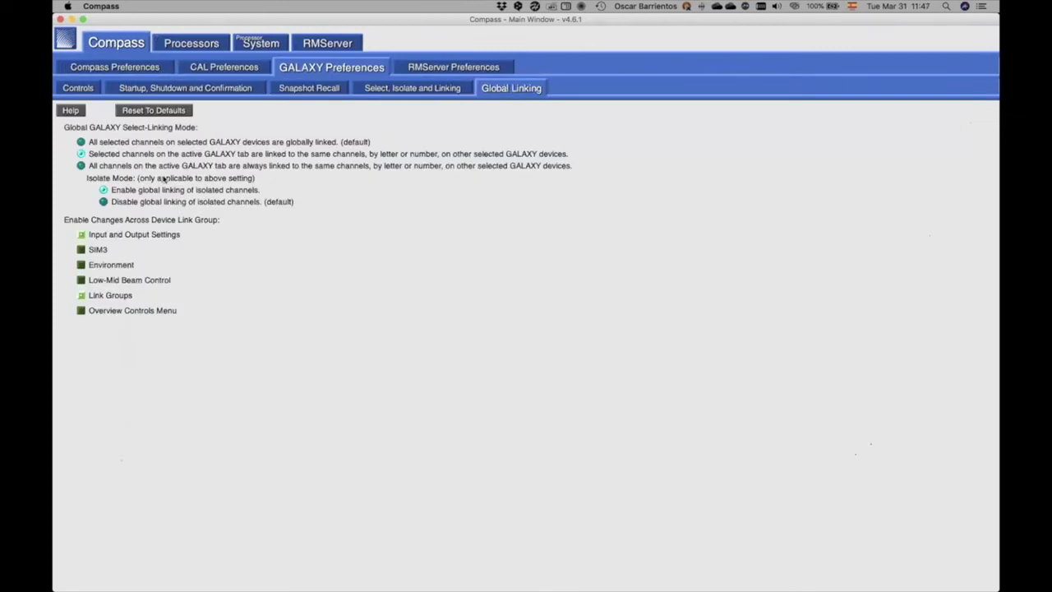
{"action": "left_click", "coordinate": [81, 166]}
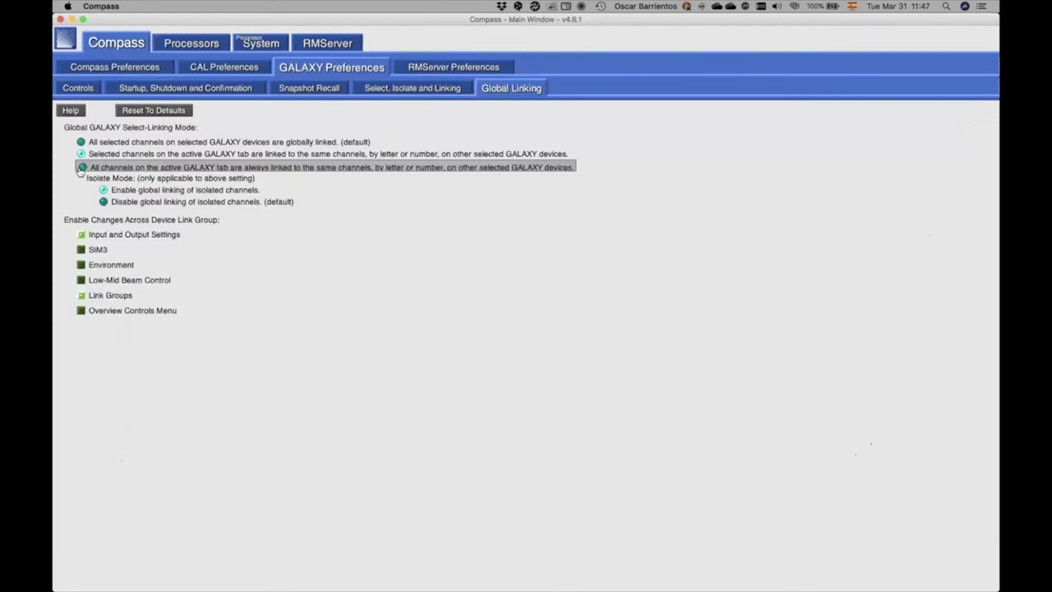
{"action": "left_click", "coordinate": [188, 46]}
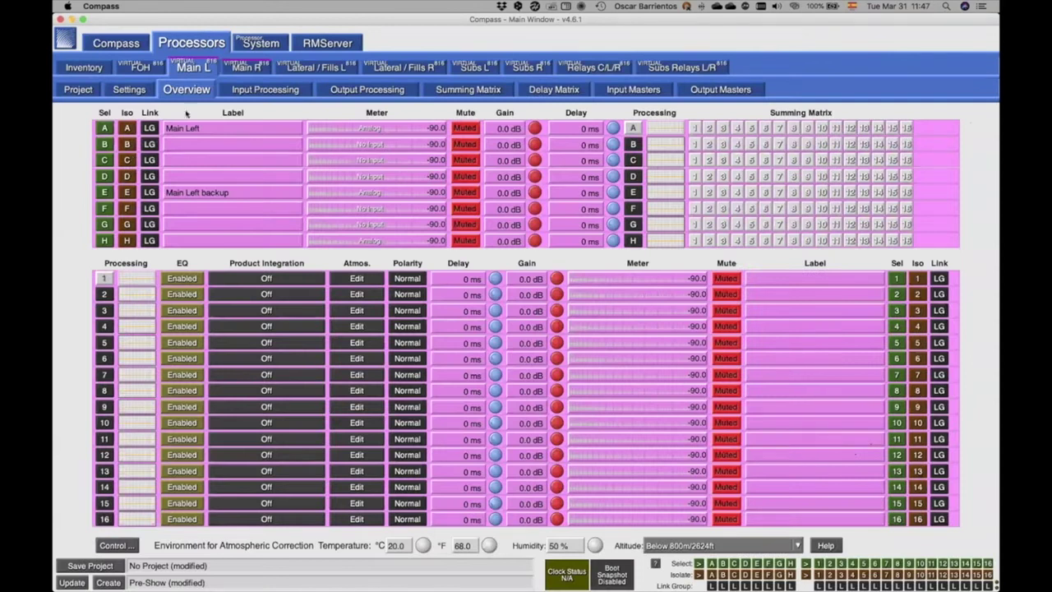
- Check which devices are linked in the processor inventory and compare the channel highlighting on the Main L and Main R overviews
{"action": "left_click", "coordinate": [97, 69]}
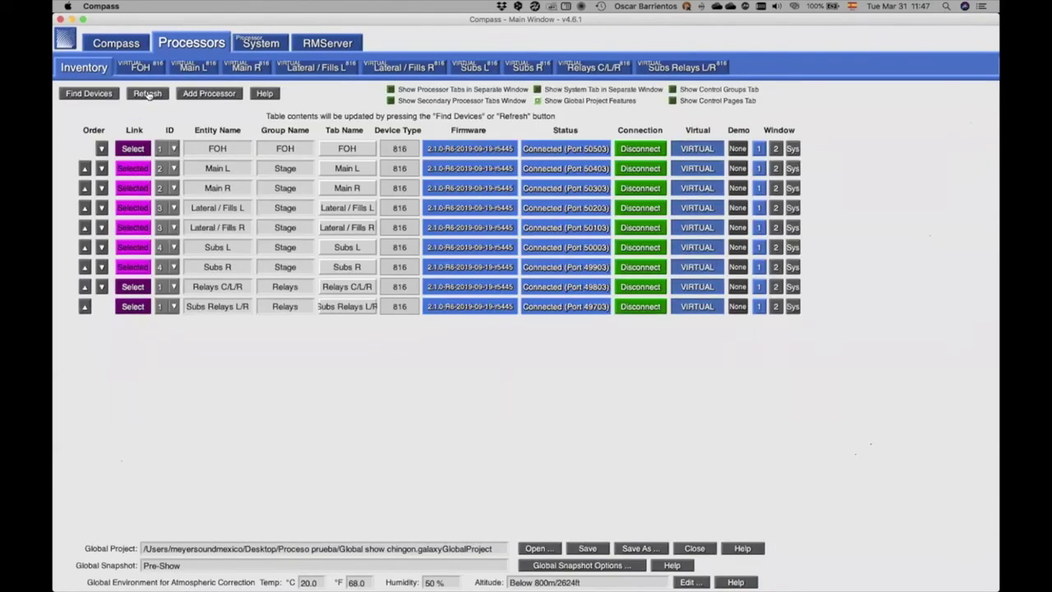
{"action": "left_click", "coordinate": [177, 69]}
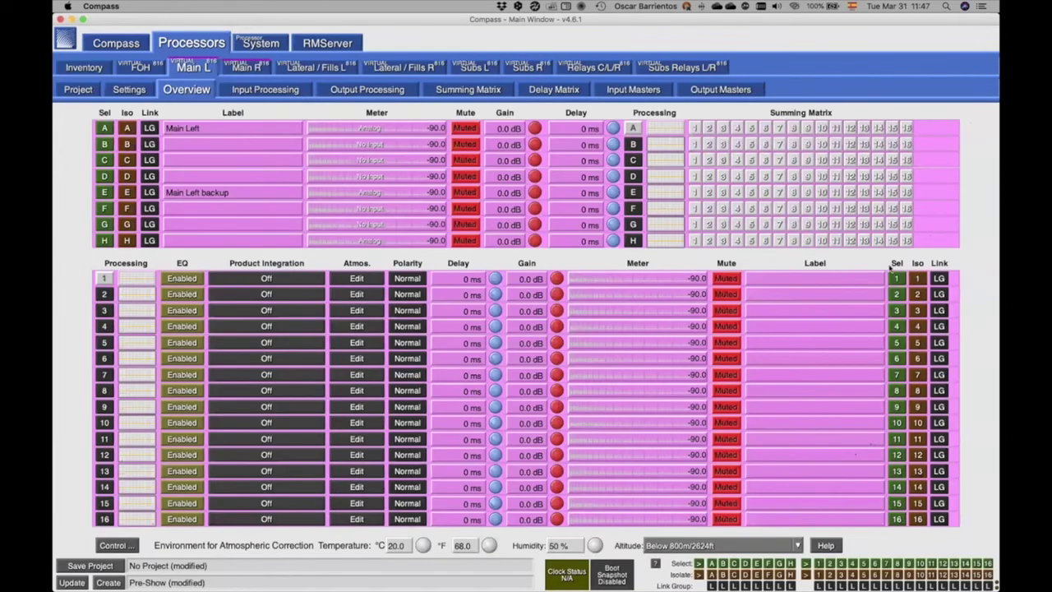
{"action": "left_click", "coordinate": [248, 68]}
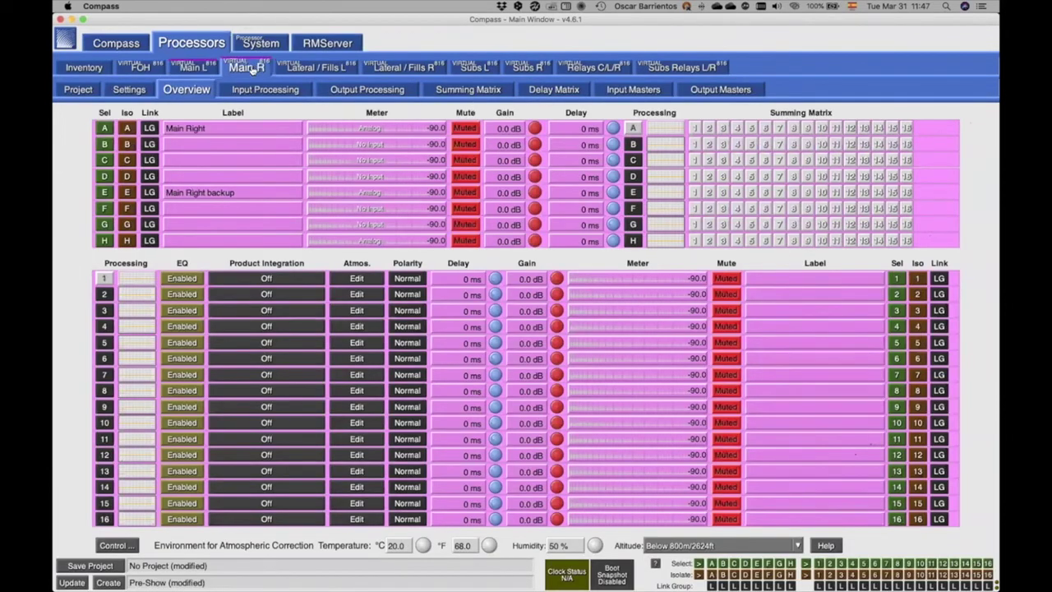
{"action": "left_click", "coordinate": [194, 68]}
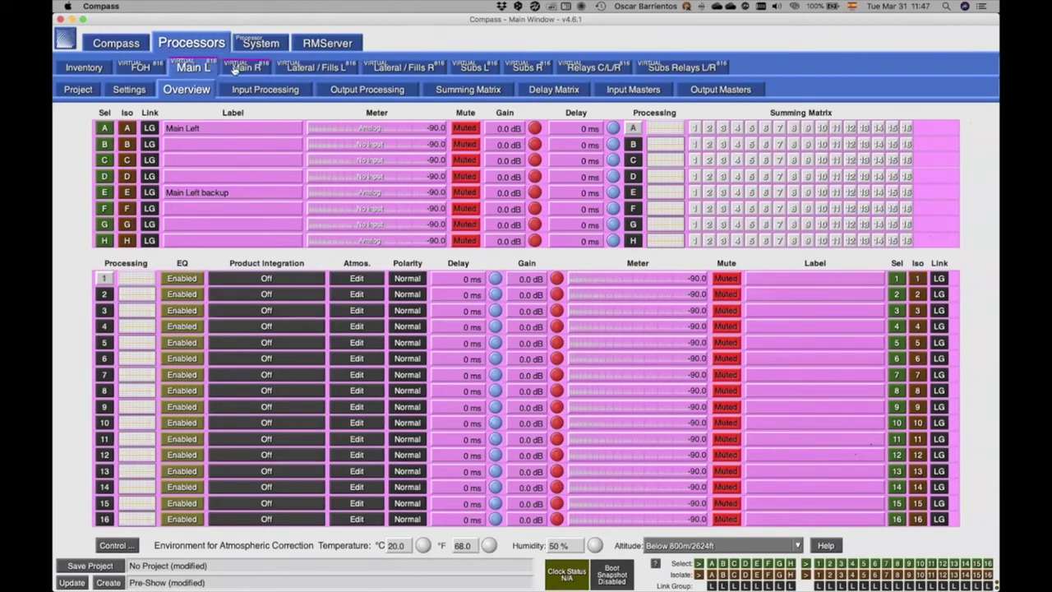
{"action": "left_click", "coordinate": [239, 69]}
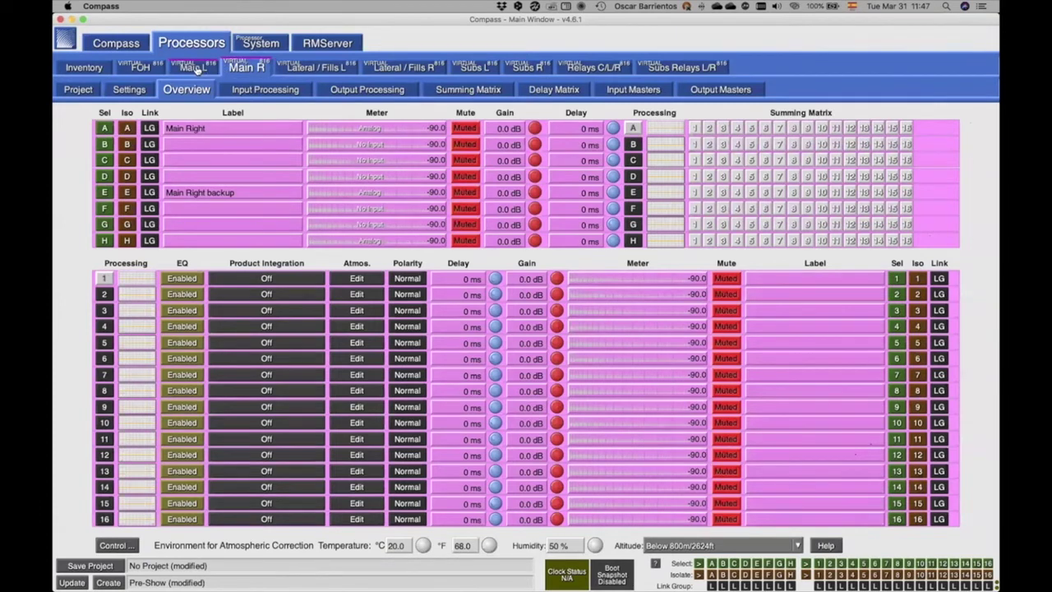
{"action": "left_click", "coordinate": [205, 68]}
{"action": "left_click", "coordinate": [234, 68]}
- Unmute output 1 on the Main L processor and check the same output on Main R
{"action": "left_click", "coordinate": [207, 71]}
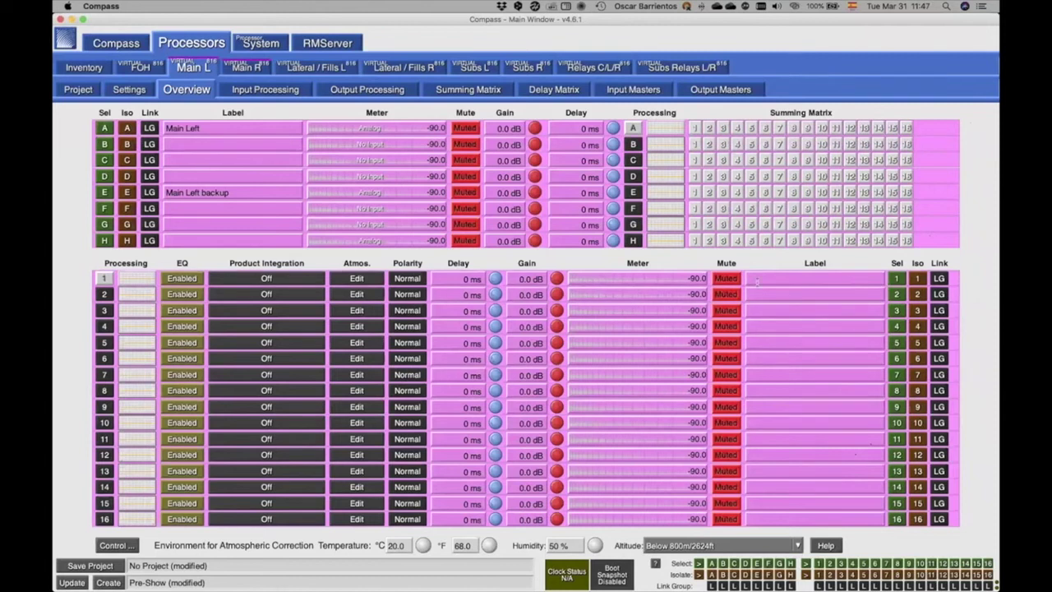
{"action": "left_click", "coordinate": [726, 279]}
{"action": "left_click", "coordinate": [245, 69]}
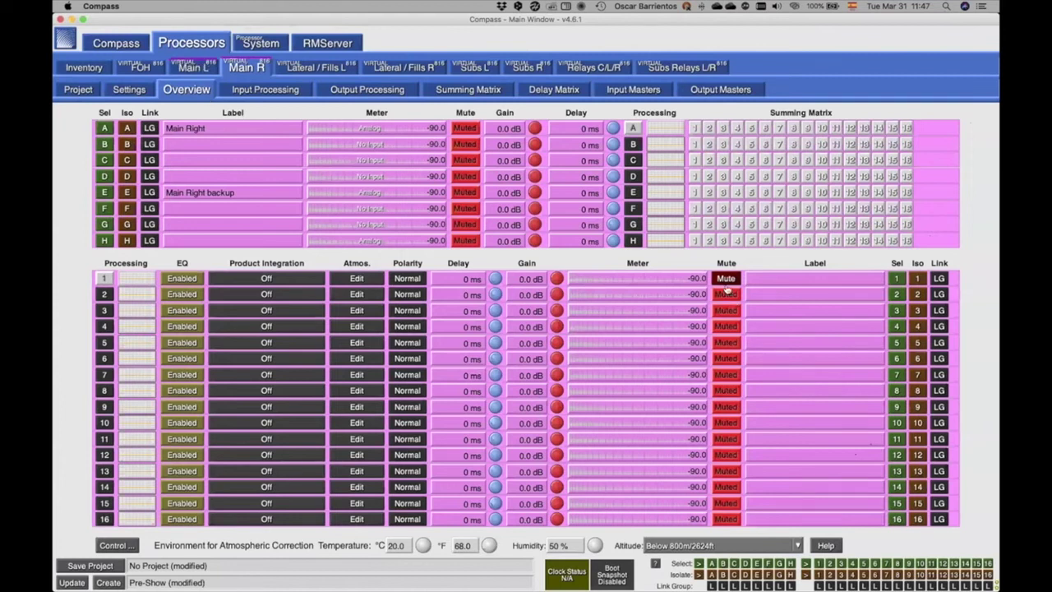
- Select outputs 1 to 4 on the Main L processor, unmute them together and check the same outputs on Main R
{"action": "left_click", "coordinate": [198, 68]}
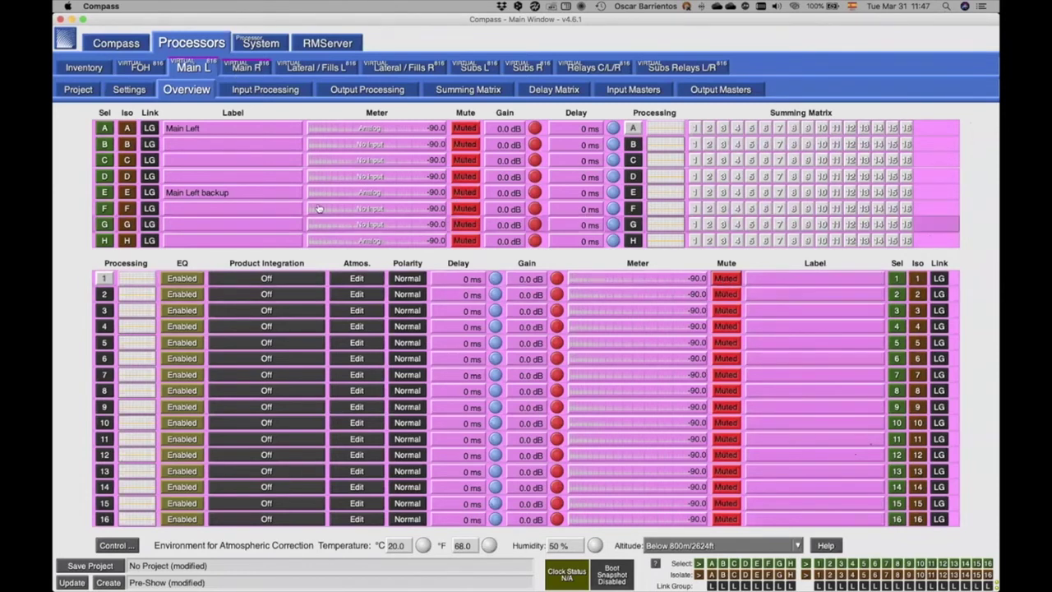
{"action": "left_click", "coordinate": [897, 279]}
{"action": "left_click", "coordinate": [897, 295]}
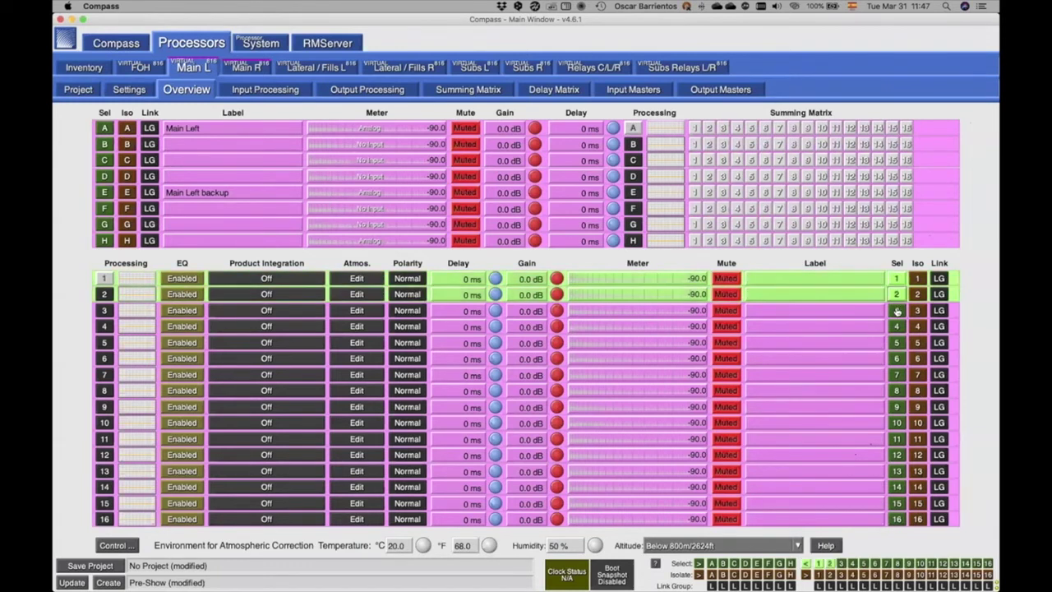
{"action": "left_click", "coordinate": [897, 311]}
{"action": "left_click", "coordinate": [897, 327]}
{"action": "left_click", "coordinate": [725, 281]}
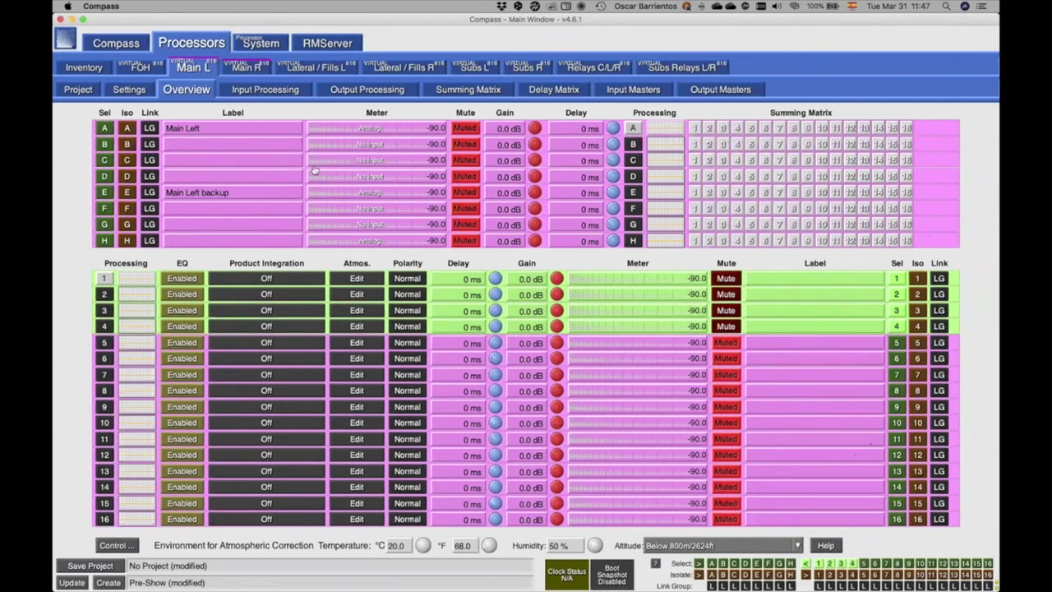
{"action": "left_click", "coordinate": [247, 66]}
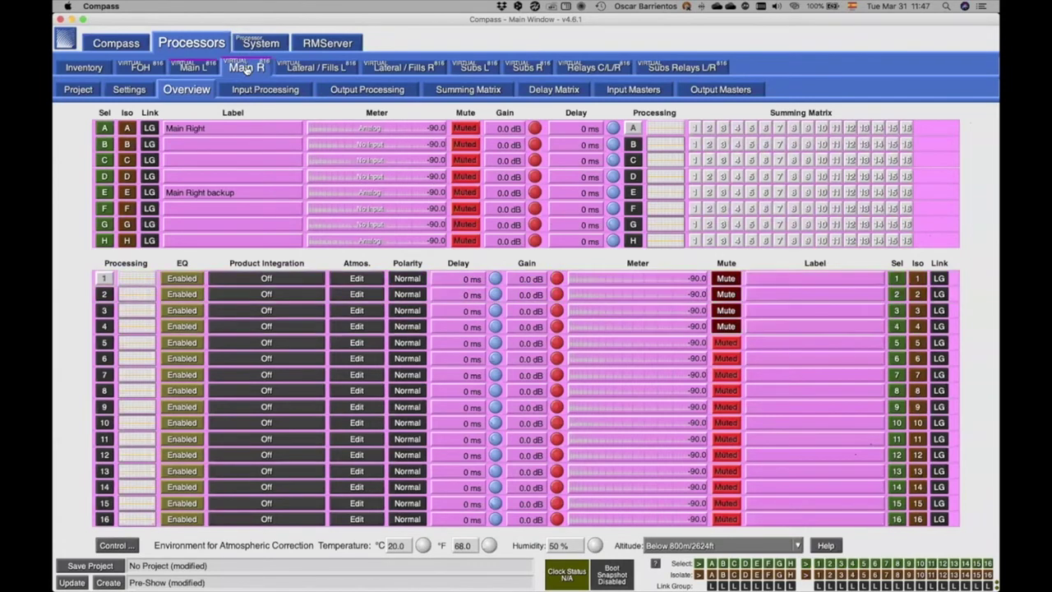
- Isolate output 2 on the Main L processor and review the isolate mode in the global linking preferences
{"action": "left_click", "coordinate": [197, 67]}
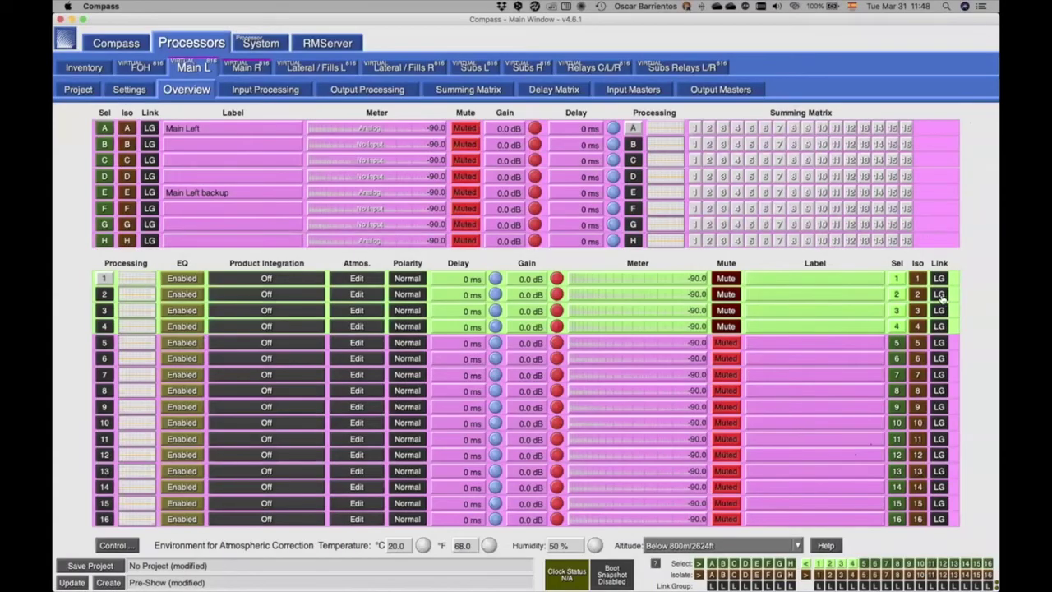
{"action": "left_click", "coordinate": [917, 293]}
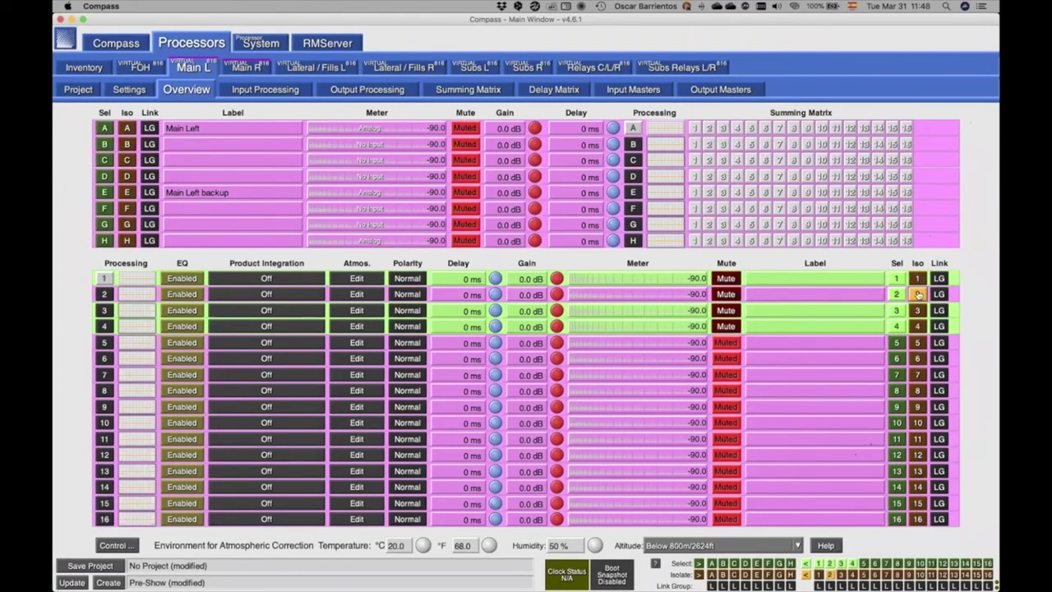
{"action": "left_click", "coordinate": [116, 43]}
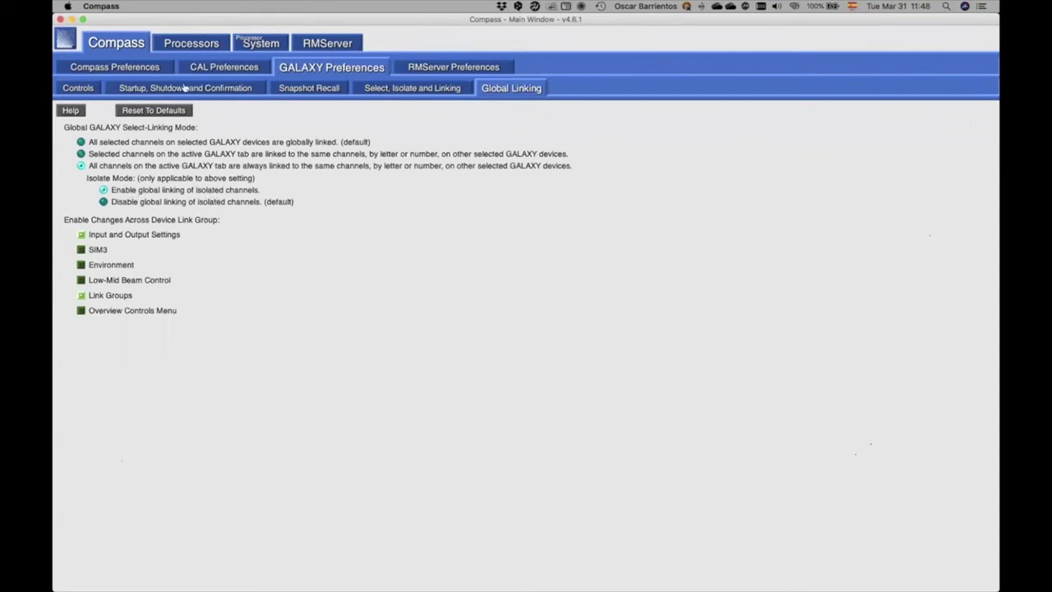
{"action": "left_click", "coordinate": [181, 48]}
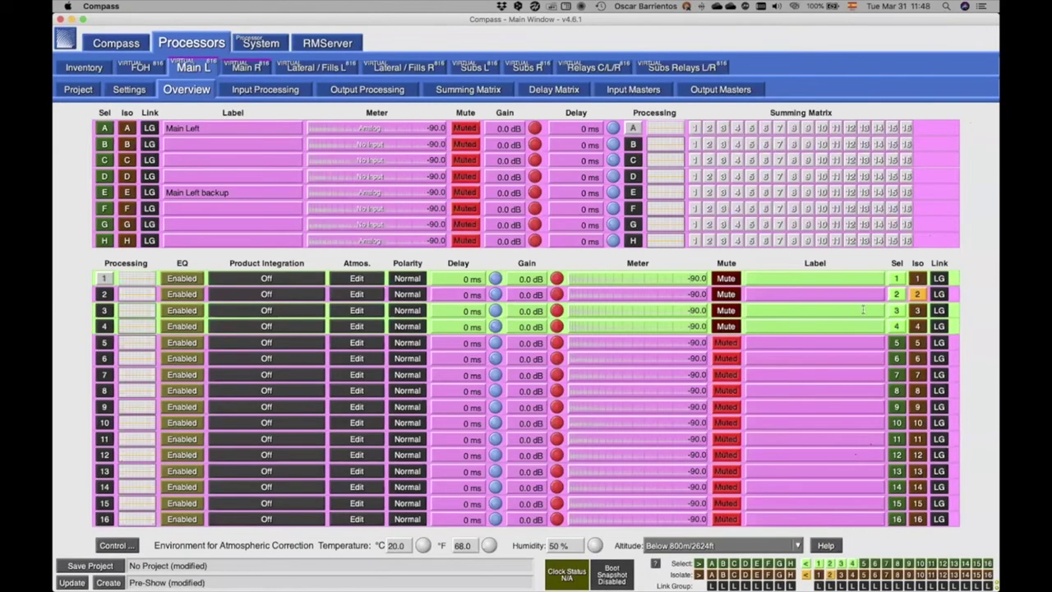
{"action": "left_click", "coordinate": [918, 295]}
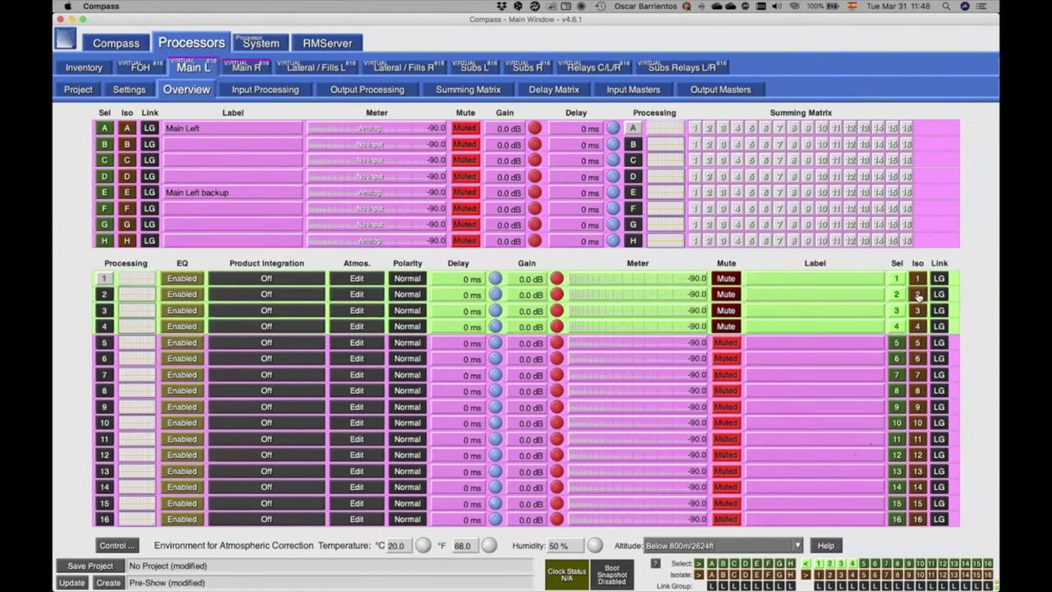
{"action": "left_click", "coordinate": [918, 295]}
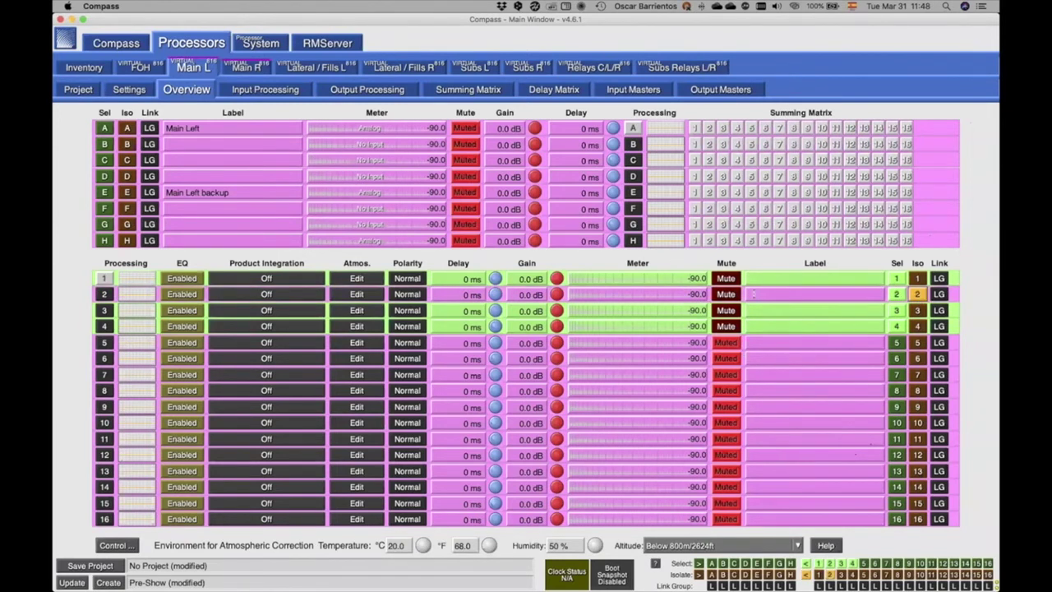
- Toggle the mute of the selected outputs 1, 3 and 4 on Main L repeatedly, ending unmuted, and check the mutes on Main R
{"action": "left_click", "coordinate": [729, 280]}
{"action": "left_click", "coordinate": [729, 280]}
{"action": "left_click", "coordinate": [729, 280]}
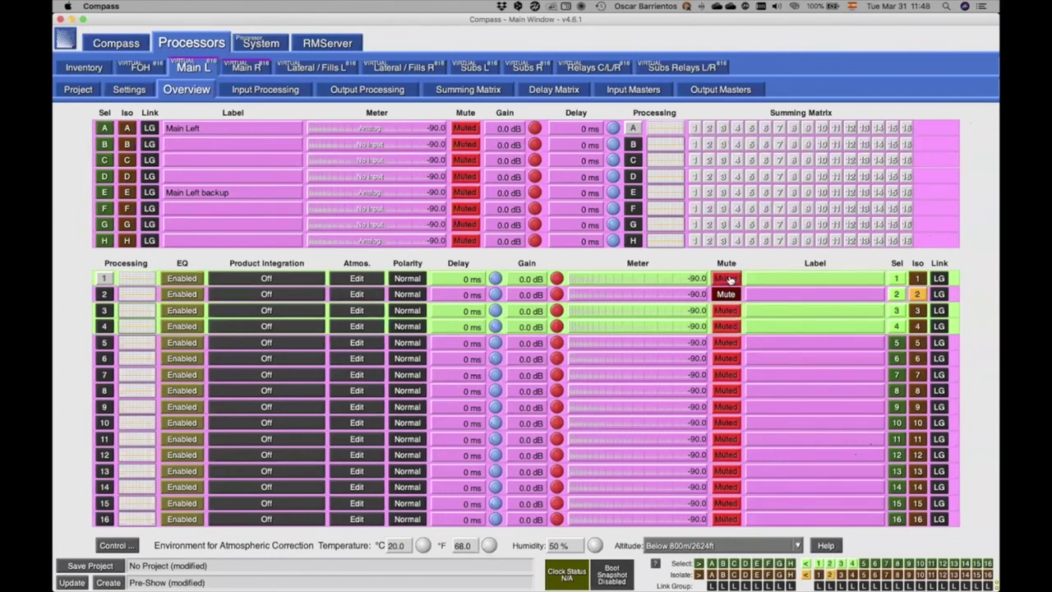
{"action": "left_click", "coordinate": [729, 279]}
{"action": "left_click", "coordinate": [729, 281]}
{"action": "left_click", "coordinate": [728, 280]}
{"action": "left_click", "coordinate": [729, 280]}
{"action": "left_click", "coordinate": [728, 280]}
{"action": "left_click", "coordinate": [729, 280]}
{"action": "left_click", "coordinate": [728, 279]}
{"action": "left_click", "coordinate": [728, 279]}
{"action": "left_click", "coordinate": [728, 280]}
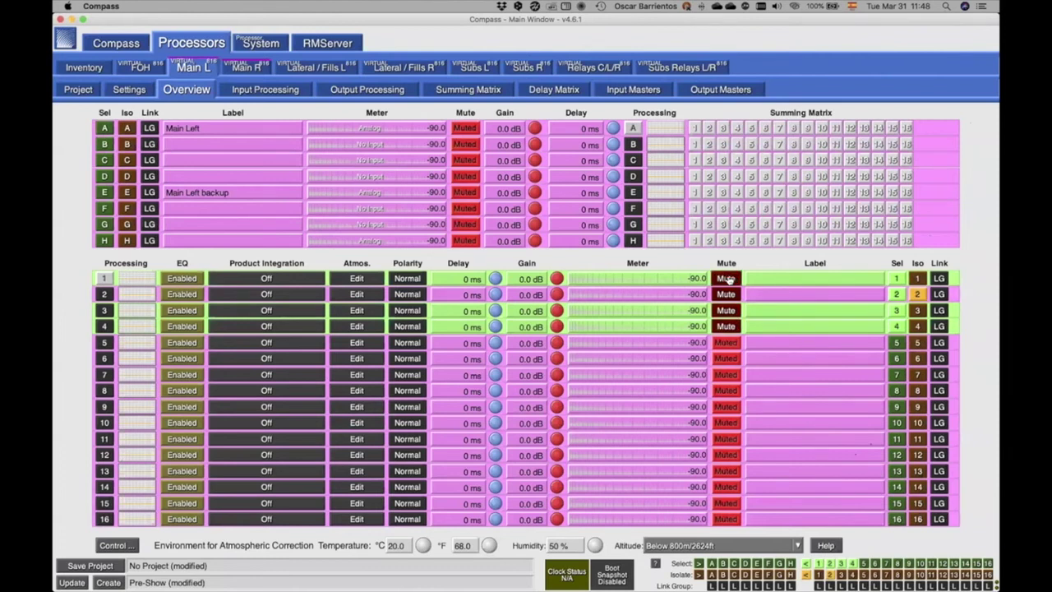
{"action": "left_click", "coordinate": [728, 280]}
{"action": "left_click", "coordinate": [728, 280]}
{"action": "left_click", "coordinate": [246, 66]}
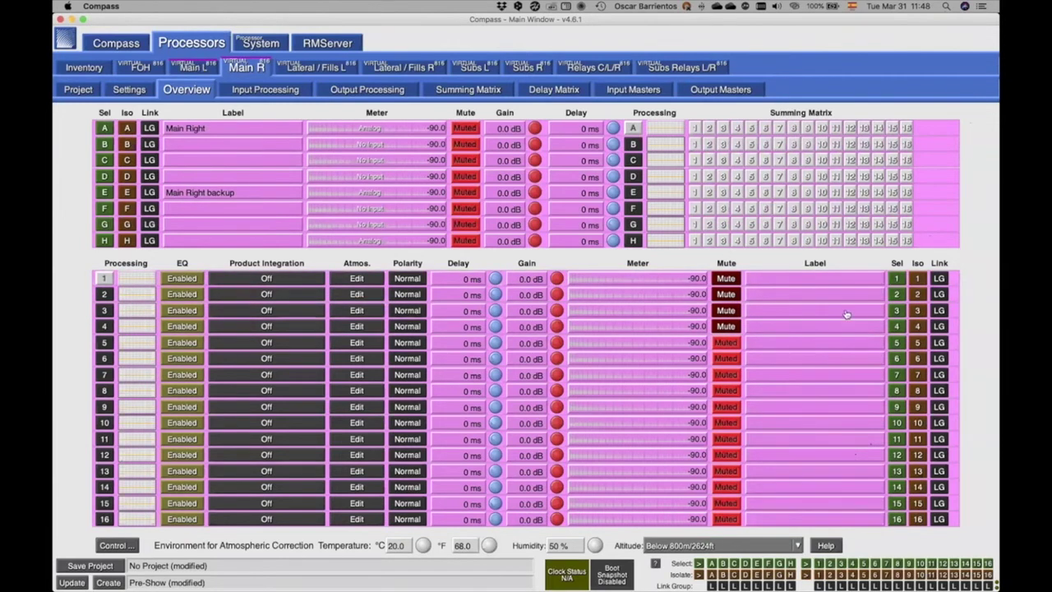
- Mute the selected outputs 1, 3 and 4 on the Main L processor and check the same outputs on Main R
{"action": "left_click", "coordinate": [197, 69]}
{"action": "left_click", "coordinate": [728, 279]}
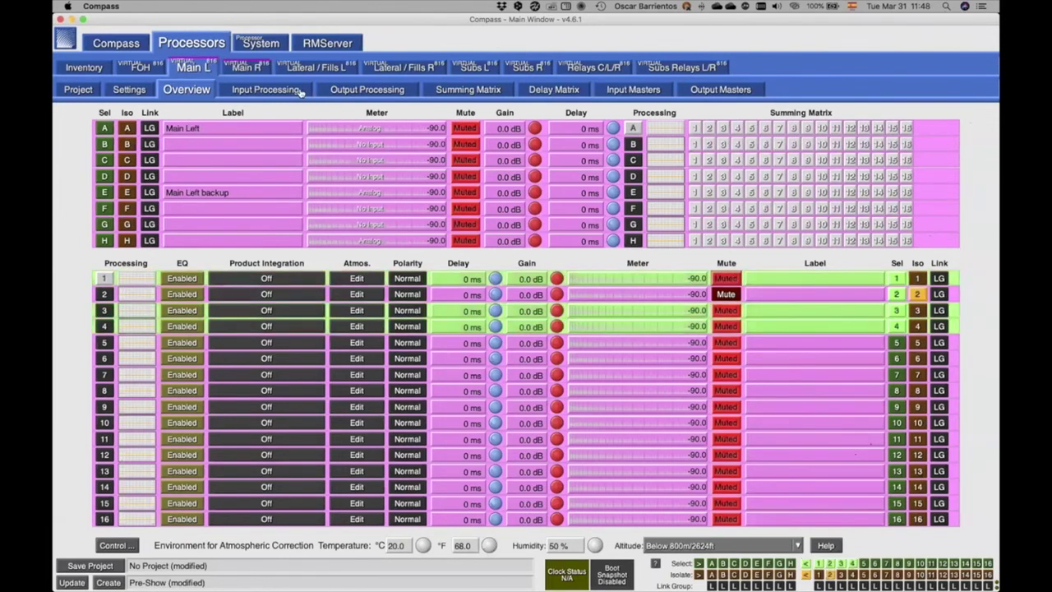
{"action": "left_click", "coordinate": [246, 67]}
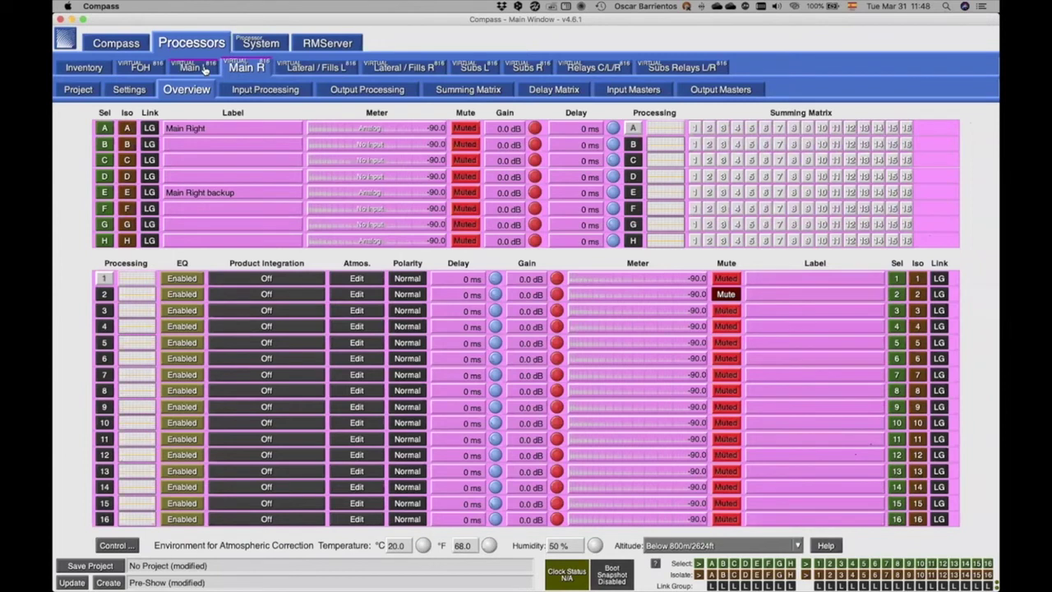
- Toggle the mutes of the selected outputs and isolated output 2 on Main L, ending with output 2 unmuted, and check Main R
{"action": "left_click", "coordinate": [197, 67]}
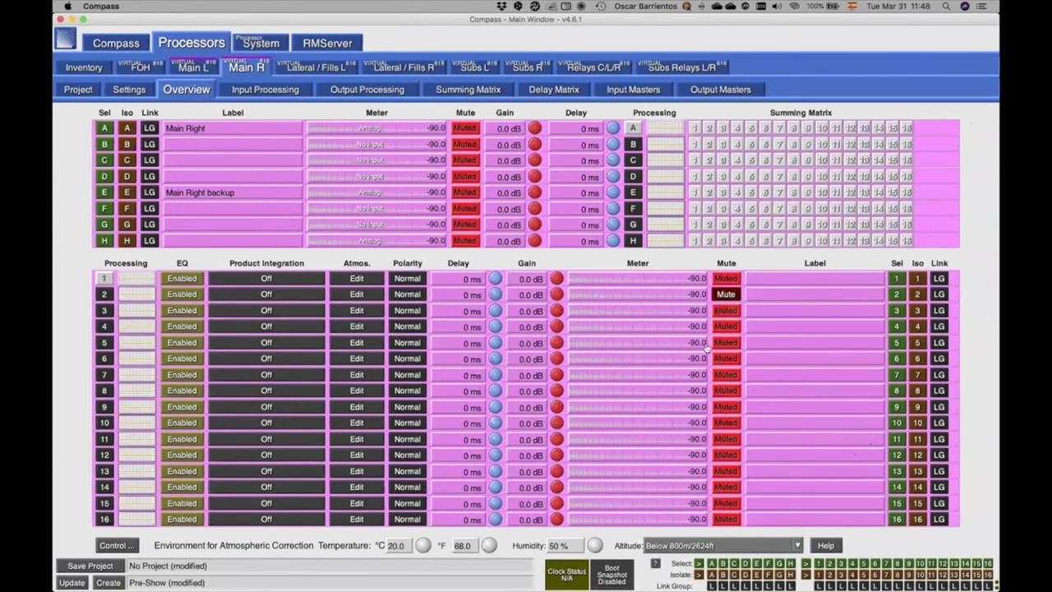
{"action": "left_click", "coordinate": [726, 279]}
{"action": "left_click", "coordinate": [726, 279]}
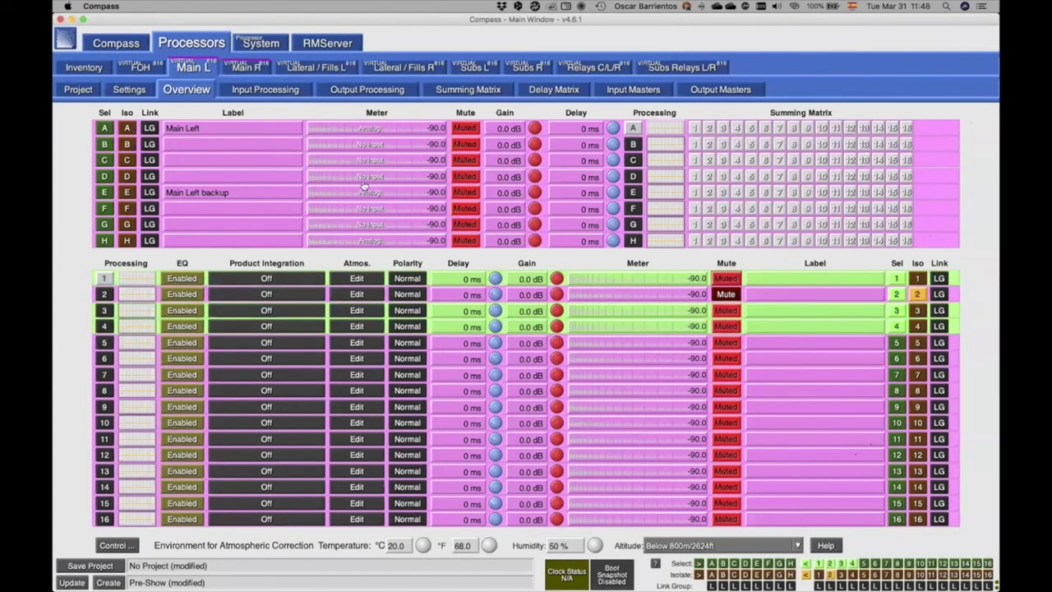
{"action": "left_click", "coordinate": [726, 294]}
{"action": "left_click", "coordinate": [246, 67]}
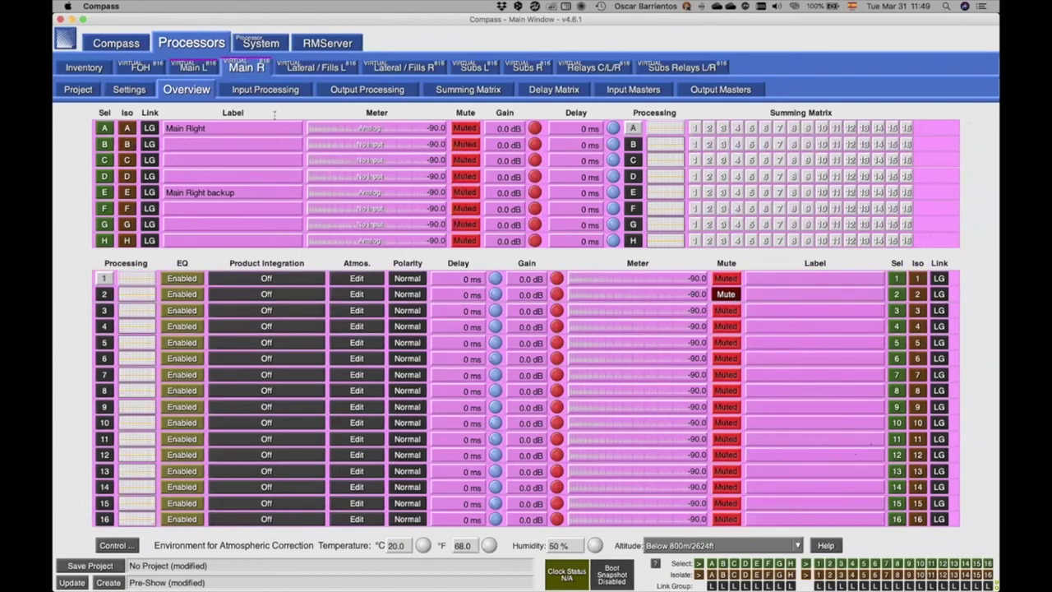
- Set the isolate mode to disable global linking of isolated channels and return to the Main L overview
{"action": "left_click", "coordinate": [129, 47]}
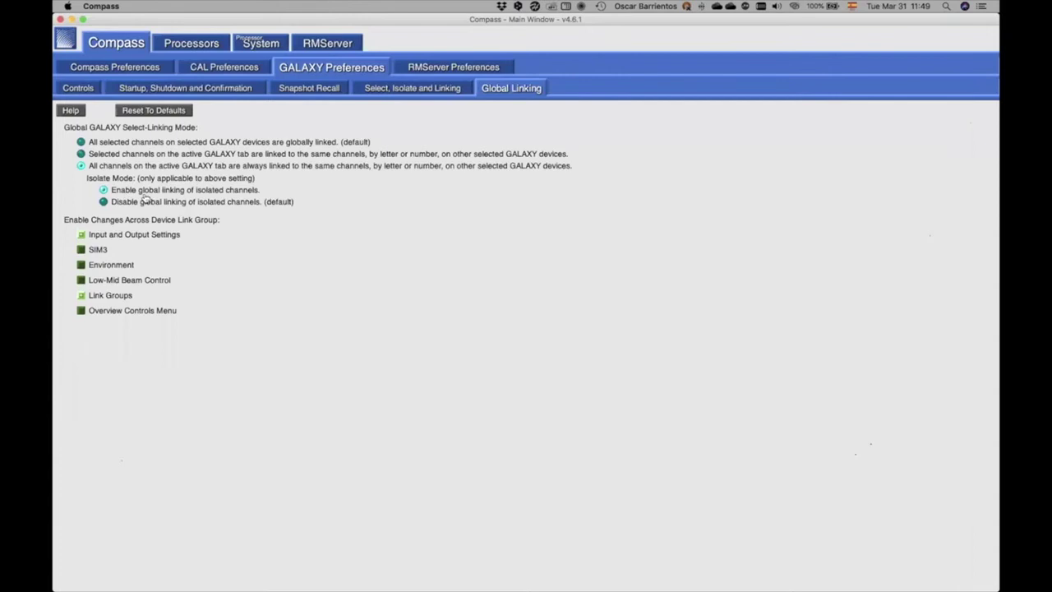
{"action": "left_click", "coordinate": [181, 45]}
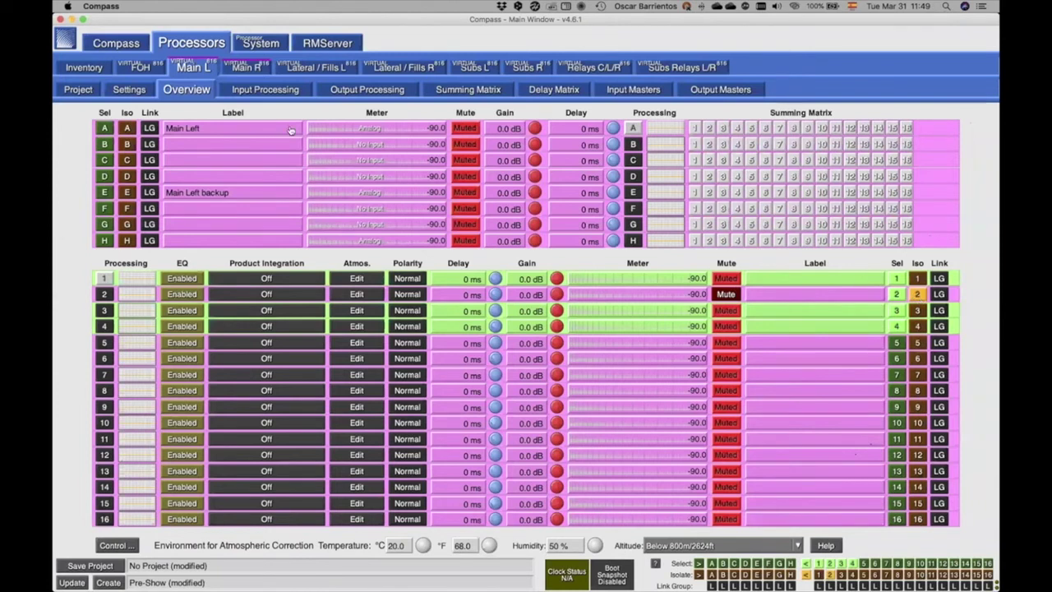
{"action": "left_click", "coordinate": [109, 43]}
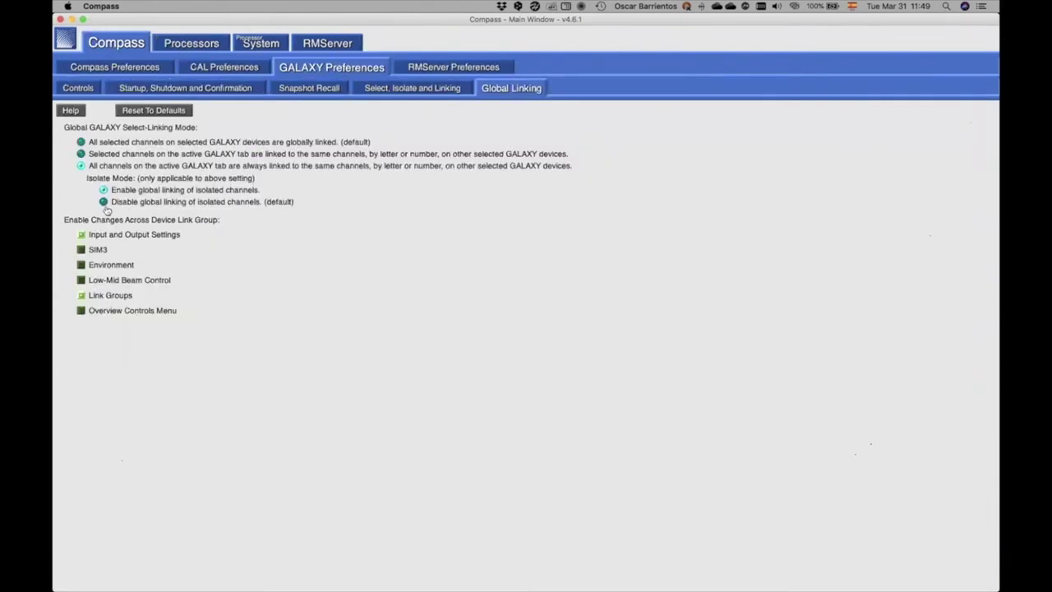
{"action": "left_click", "coordinate": [104, 203]}
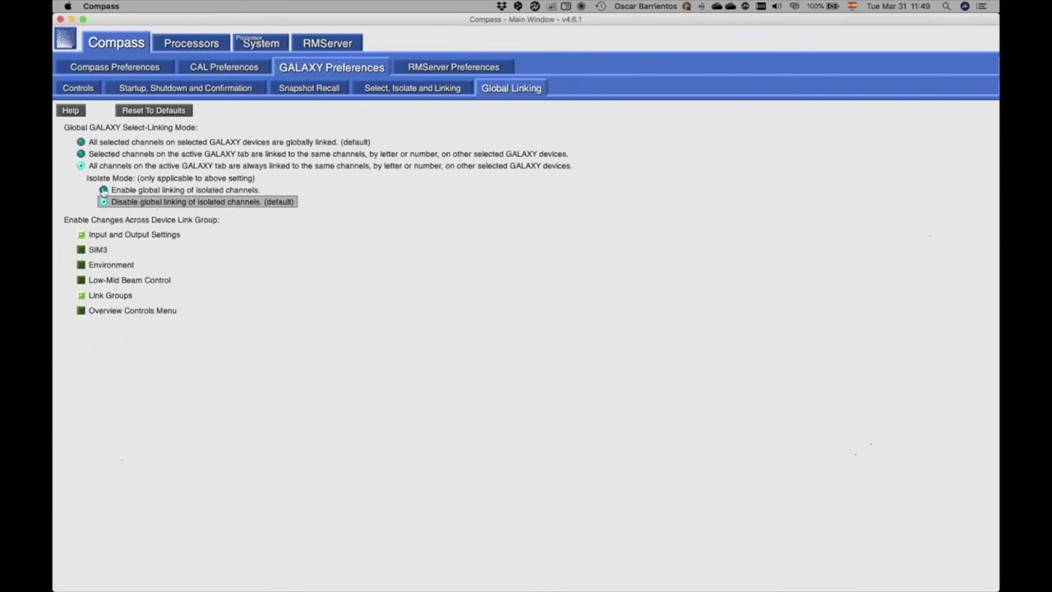
{"action": "left_click", "coordinate": [184, 46]}
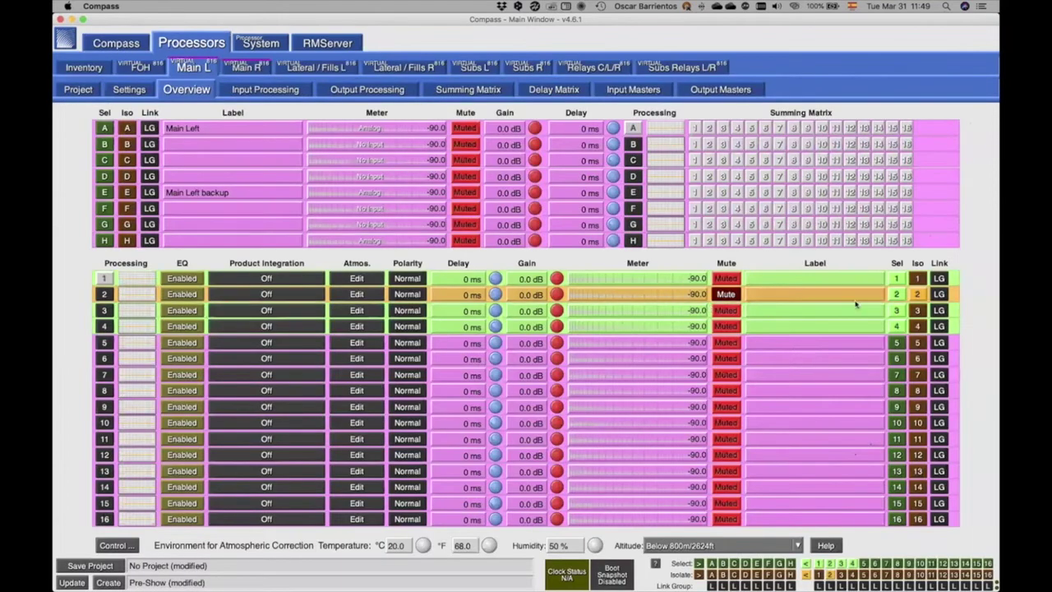
- Compare output 2's mute on Main R with the isolated output 2 on Main L, and mute output 2 on Main L
{"action": "left_click", "coordinate": [917, 293]}
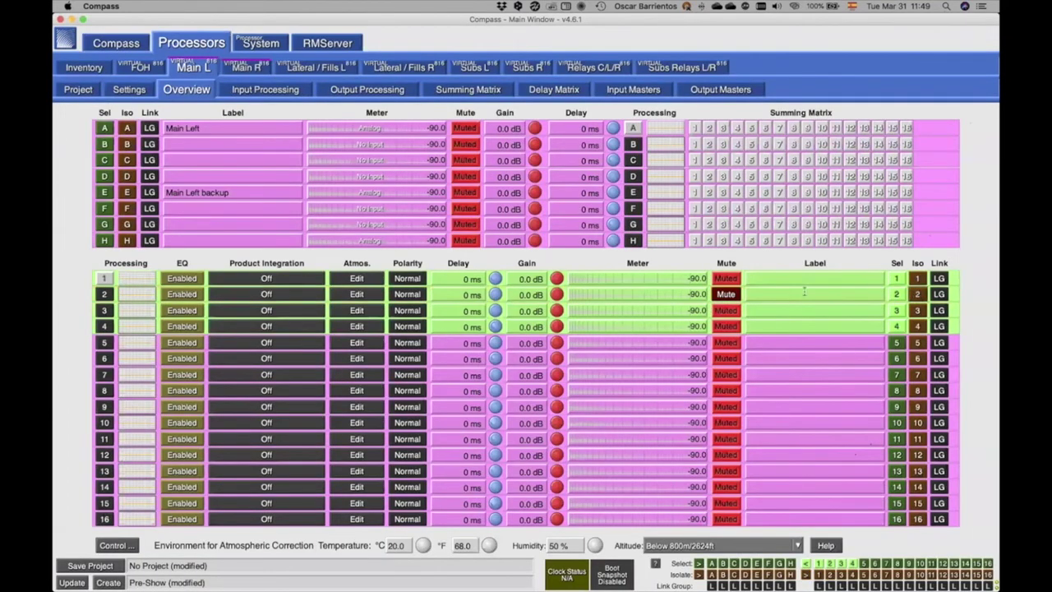
{"action": "left_click", "coordinate": [244, 67]}
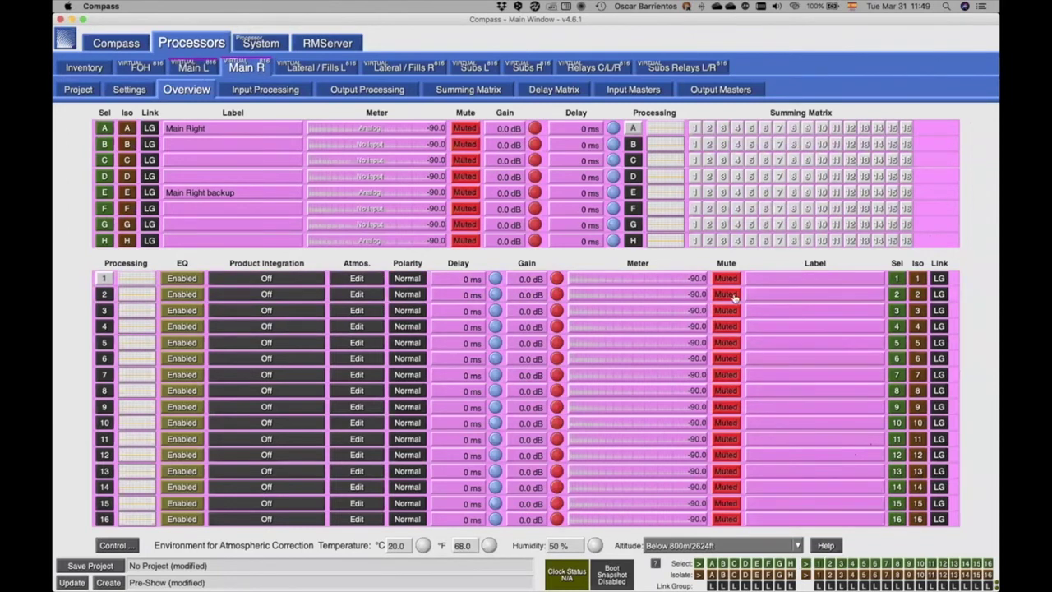
{"action": "left_click", "coordinate": [194, 68]}
{"action": "left_click", "coordinate": [823, 289]}
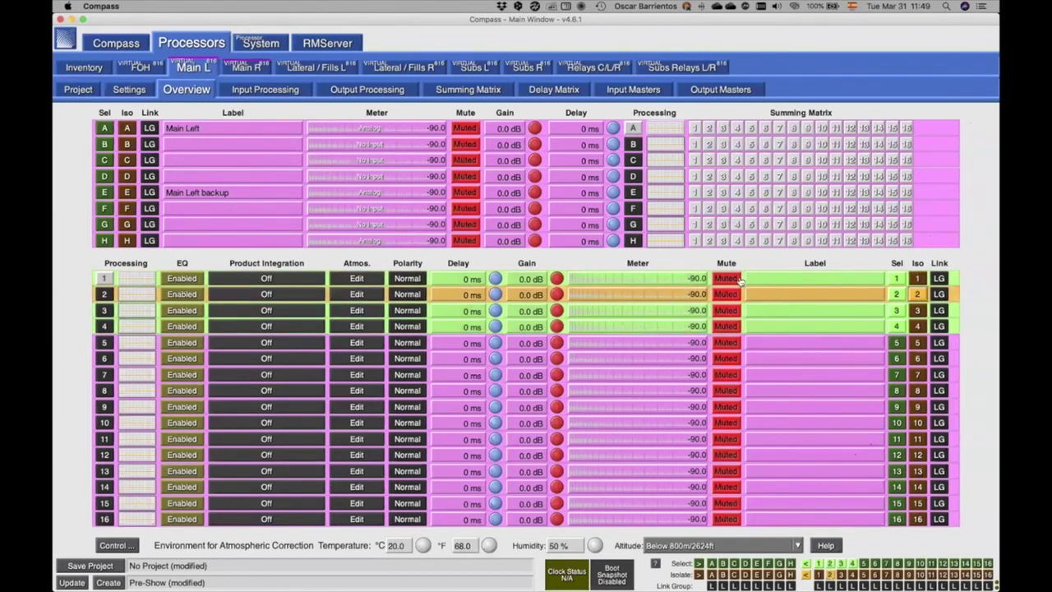
- Test the linked mute of selected outputs 1, 3 and 4 on Main L against Main R, leaving them muted
{"action": "left_click", "coordinate": [728, 279]}
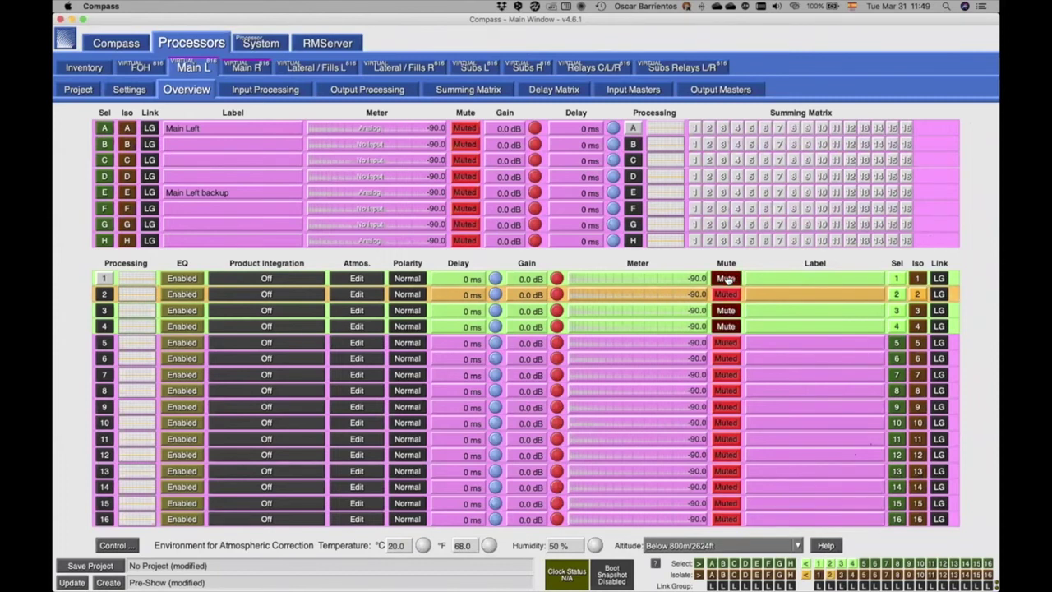
{"action": "left_click", "coordinate": [728, 280]}
{"action": "left_click", "coordinate": [727, 279]}
{"action": "left_click", "coordinate": [728, 279]}
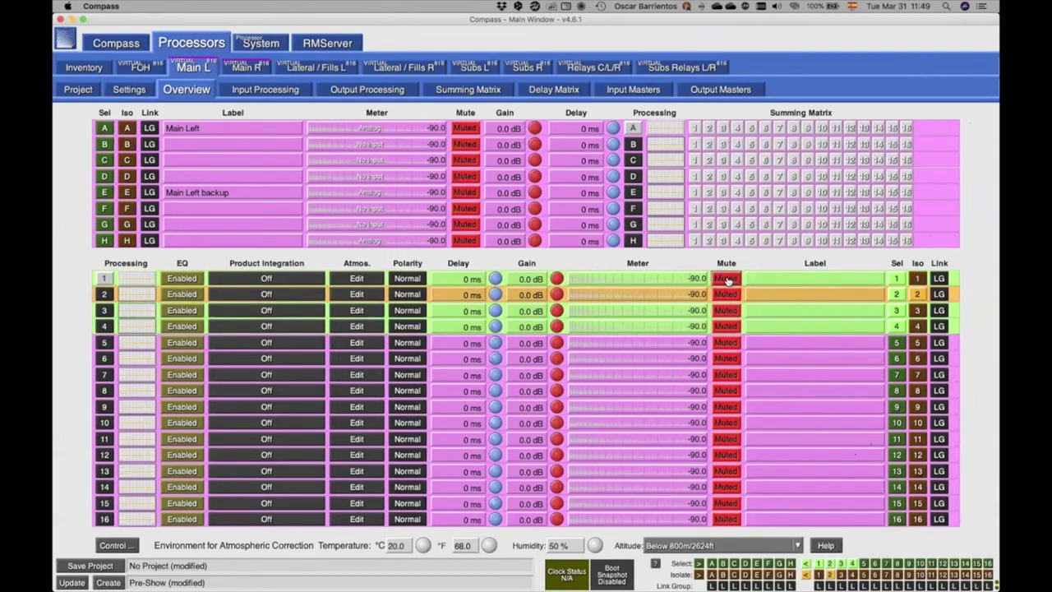
{"action": "left_click", "coordinate": [727, 280]}
{"action": "left_click", "coordinate": [727, 279]}
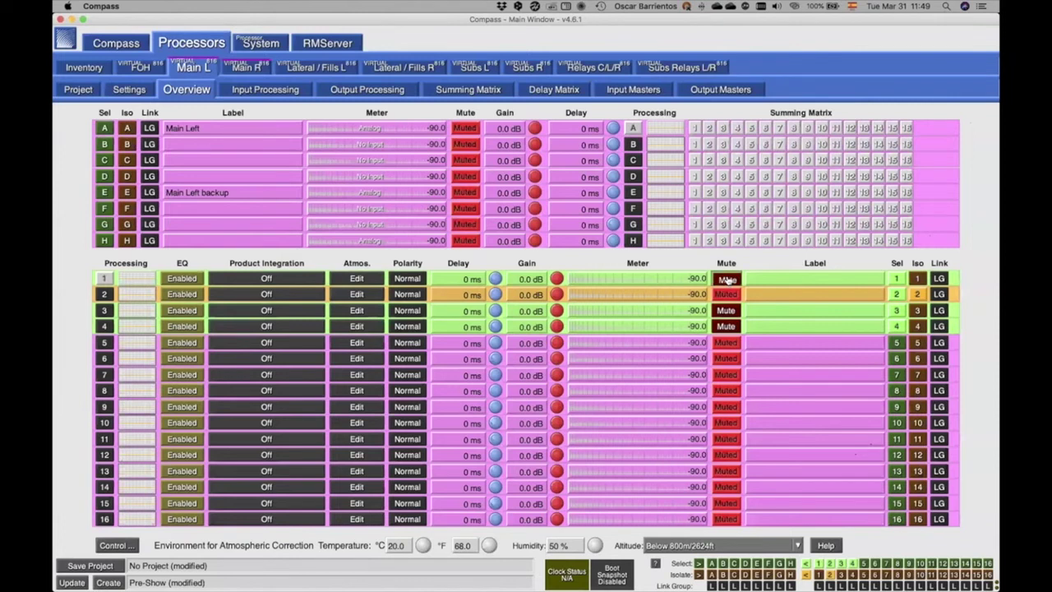
{"action": "left_click", "coordinate": [728, 279]}
{"action": "left_click", "coordinate": [248, 69]}
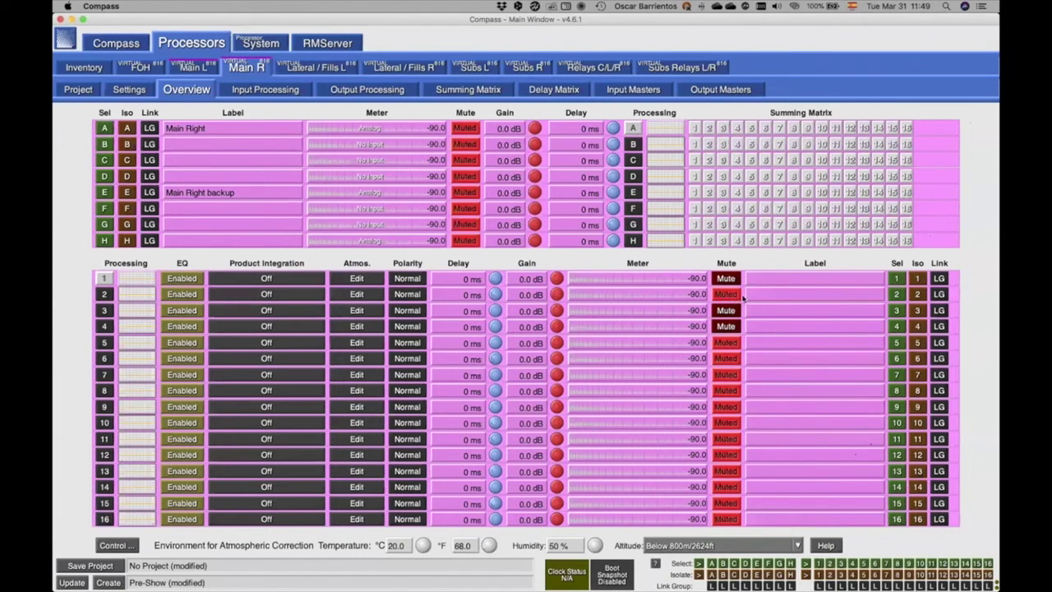
{"action": "left_click", "coordinate": [206, 67]}
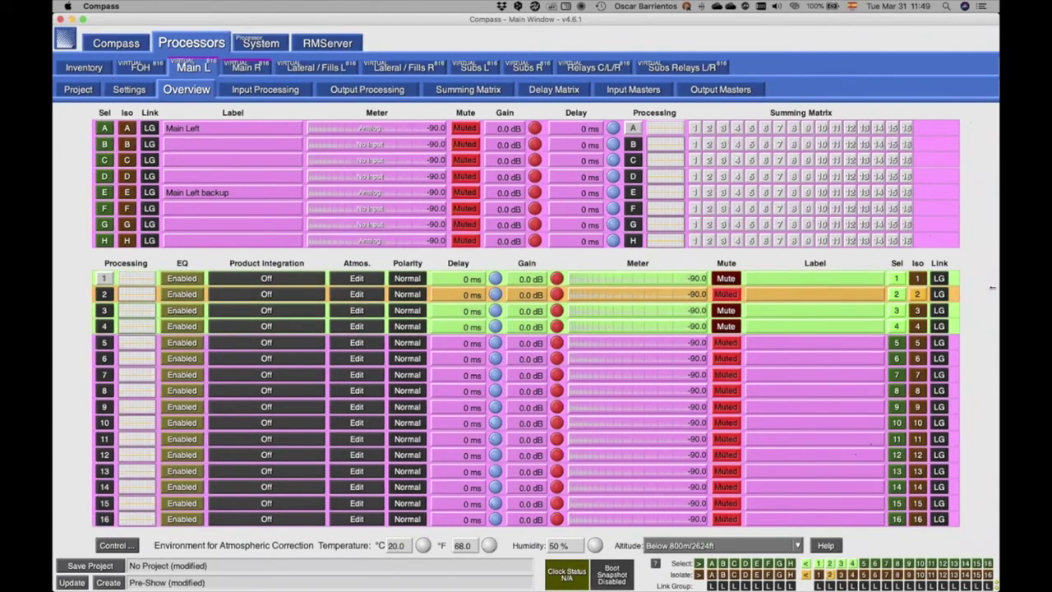
{"action": "left_click", "coordinate": [731, 278]}
- Unmute isolated output 2 on Main L to compare it with Main R, and mute it again
{"action": "left_click", "coordinate": [731, 295]}
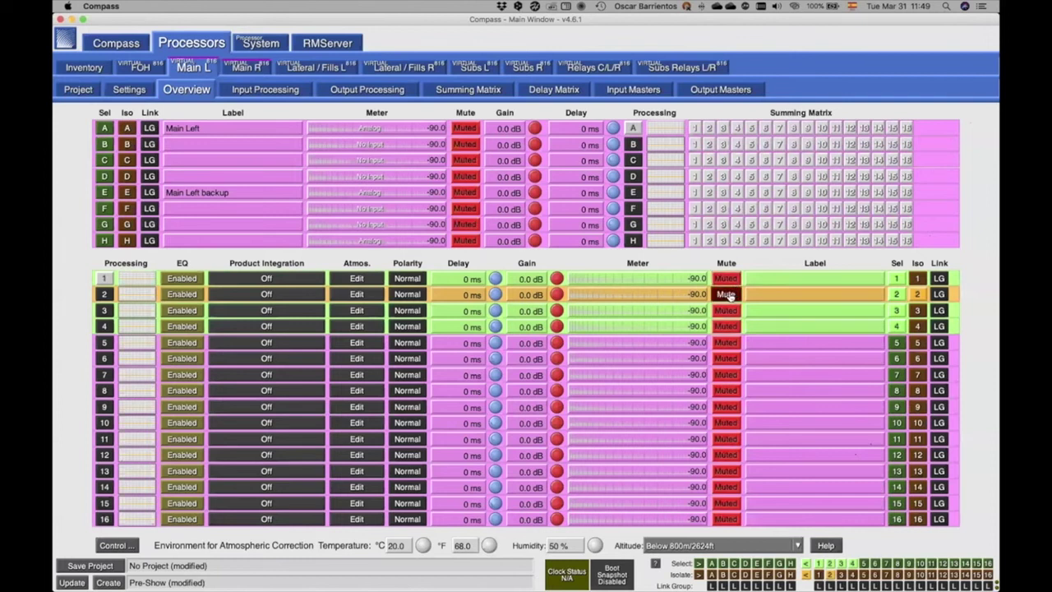
{"action": "left_click", "coordinate": [239, 69]}
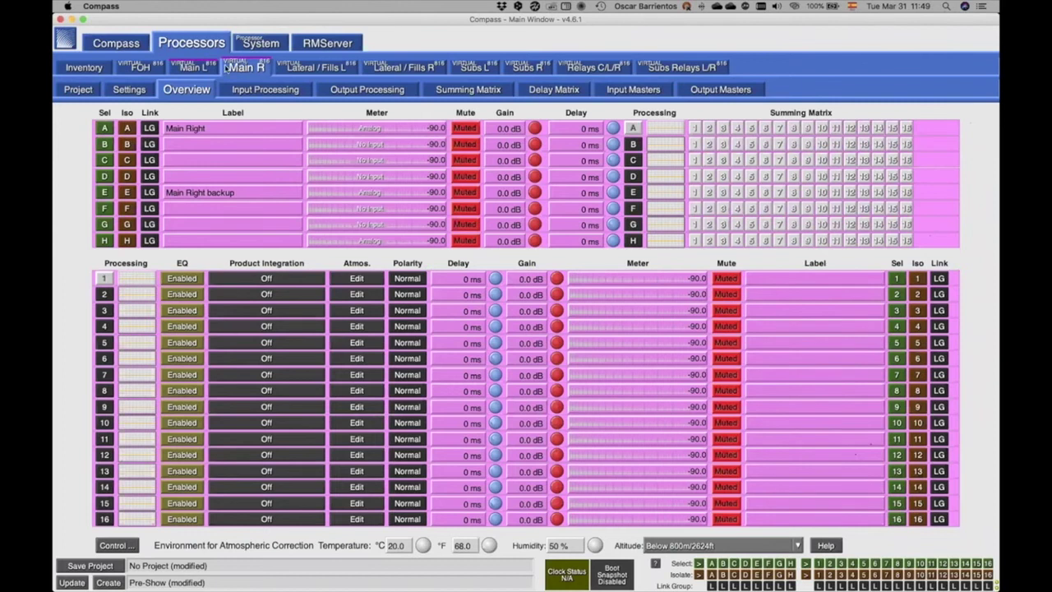
{"action": "left_click", "coordinate": [194, 69]}
{"action": "left_click", "coordinate": [734, 296]}
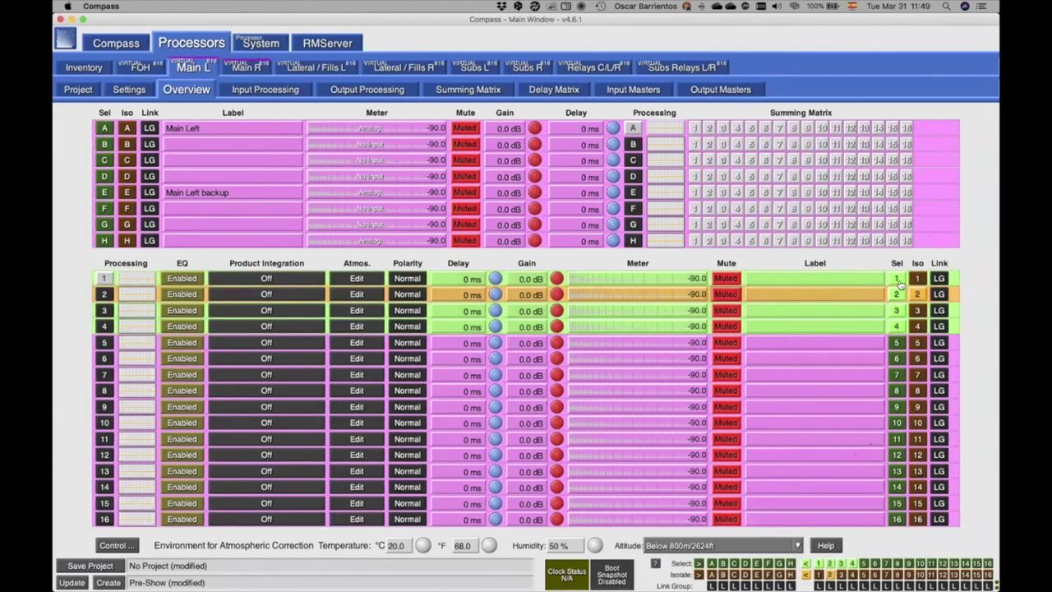
- Select and isolate all 16 outputs on Main L, and test unmuting output 1 against Main R
{"action": "left_click", "coordinate": [898, 280]}
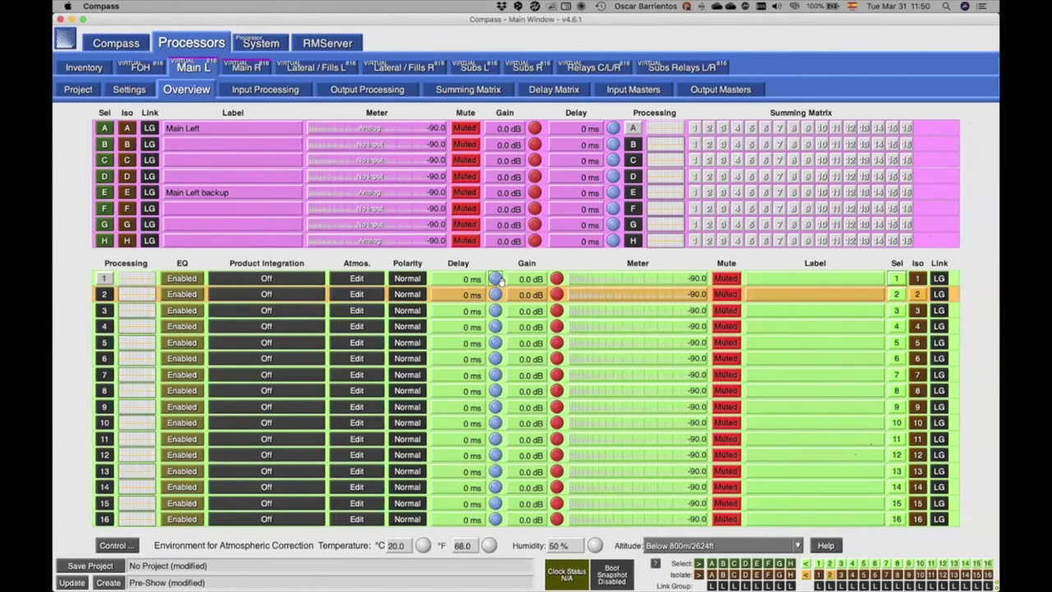
{"action": "left_click", "coordinate": [917, 279]}
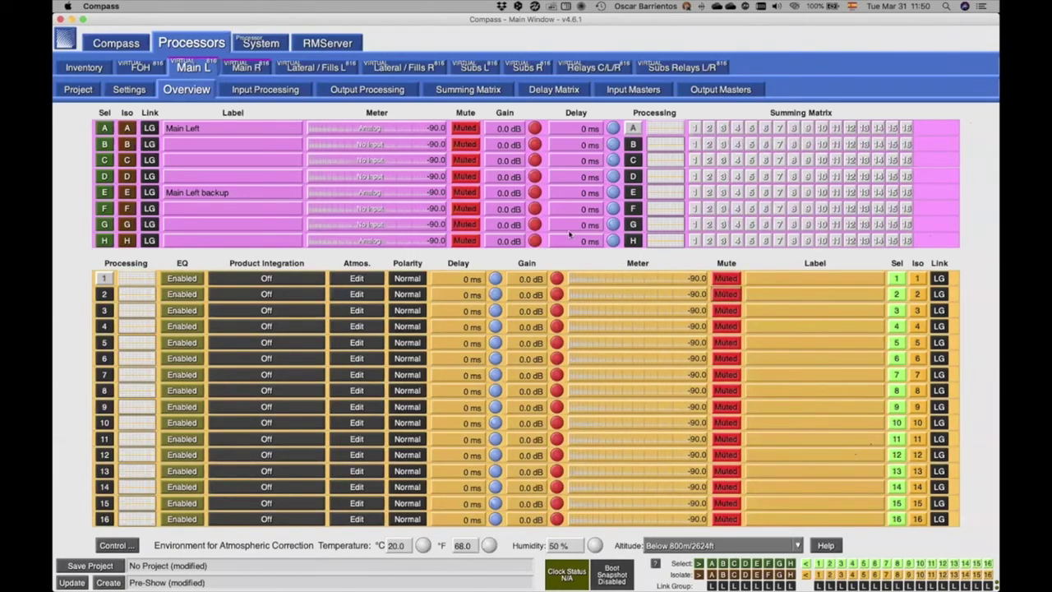
{"action": "left_click", "coordinate": [726, 278]}
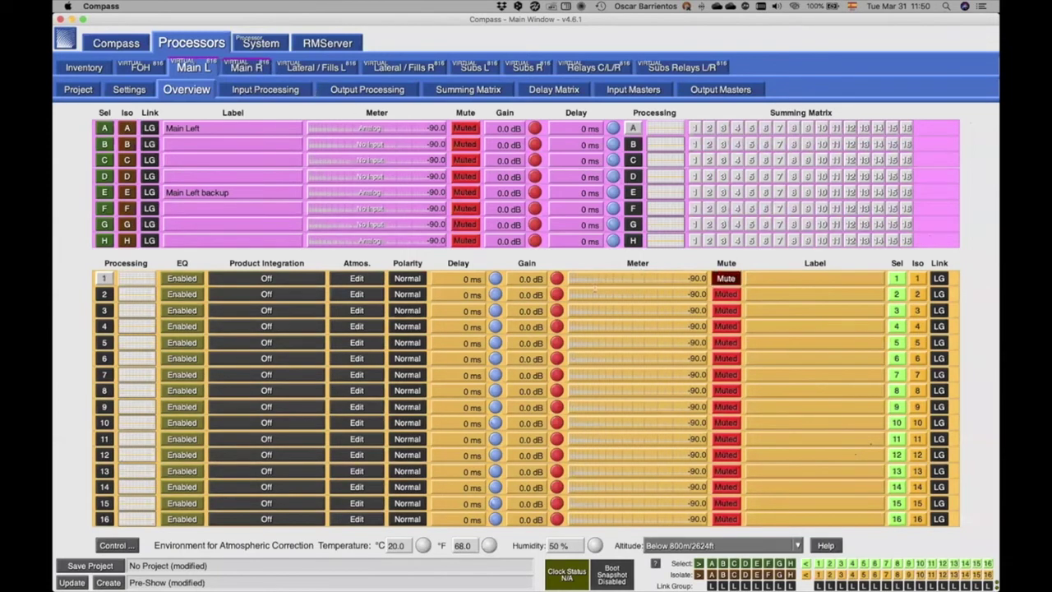
{"action": "key", "text": "ctrl+Right"}
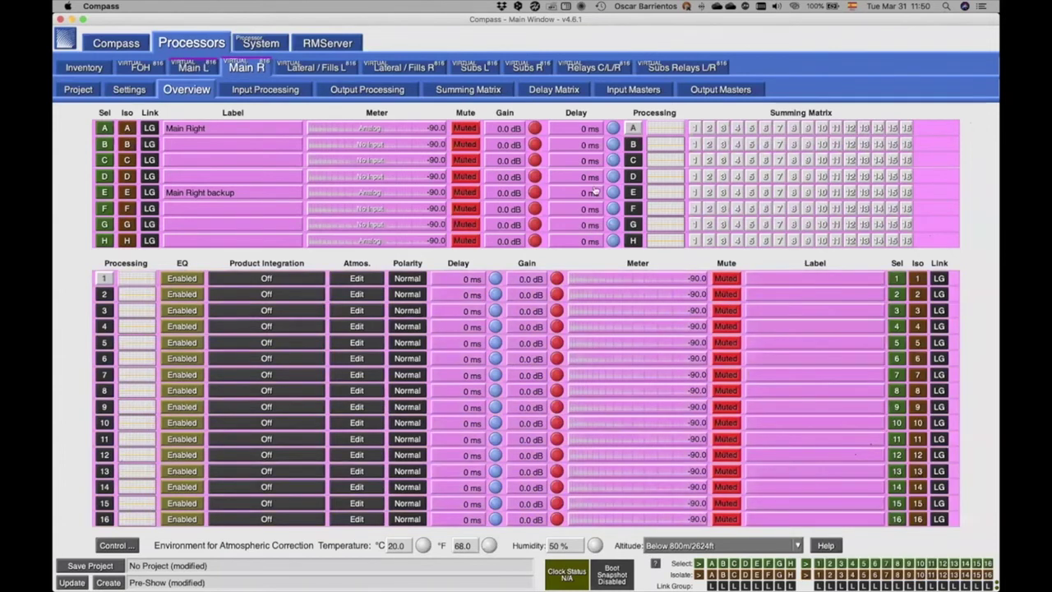
{"action": "key", "text": "ctrl+Left"}
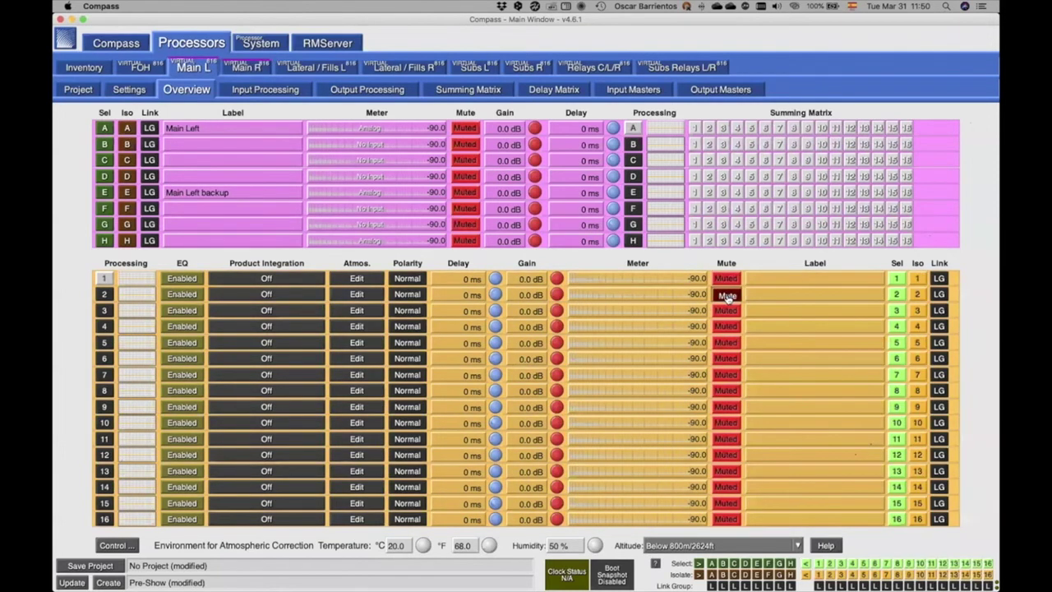
- Clear isolation and selection from all 16 outputs on Main L, and check the outputs on Main R
{"action": "left_click", "coordinate": [896, 263]}
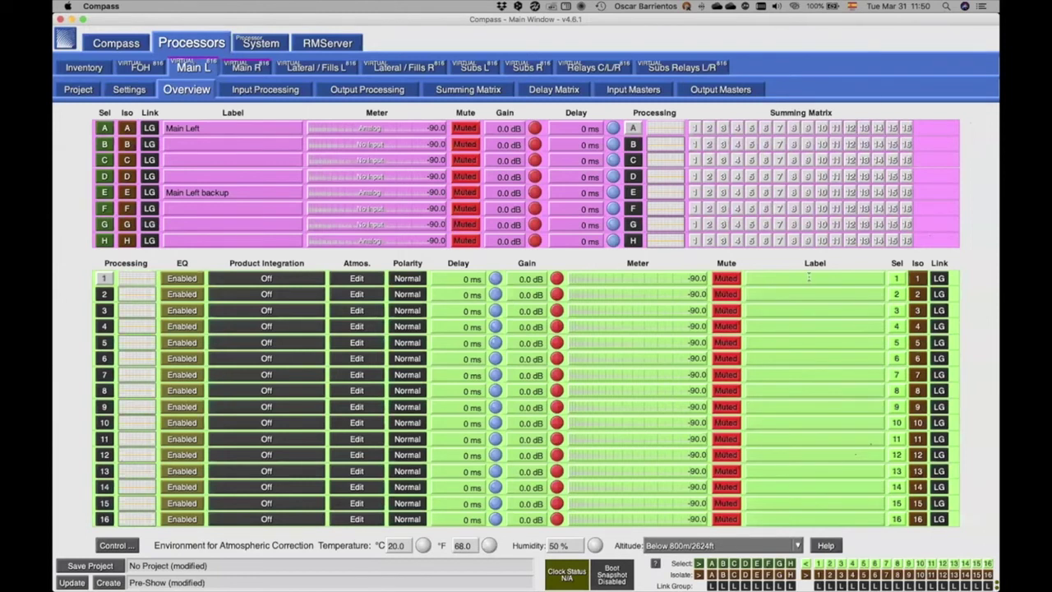
{"action": "left_click", "coordinate": [896, 278]}
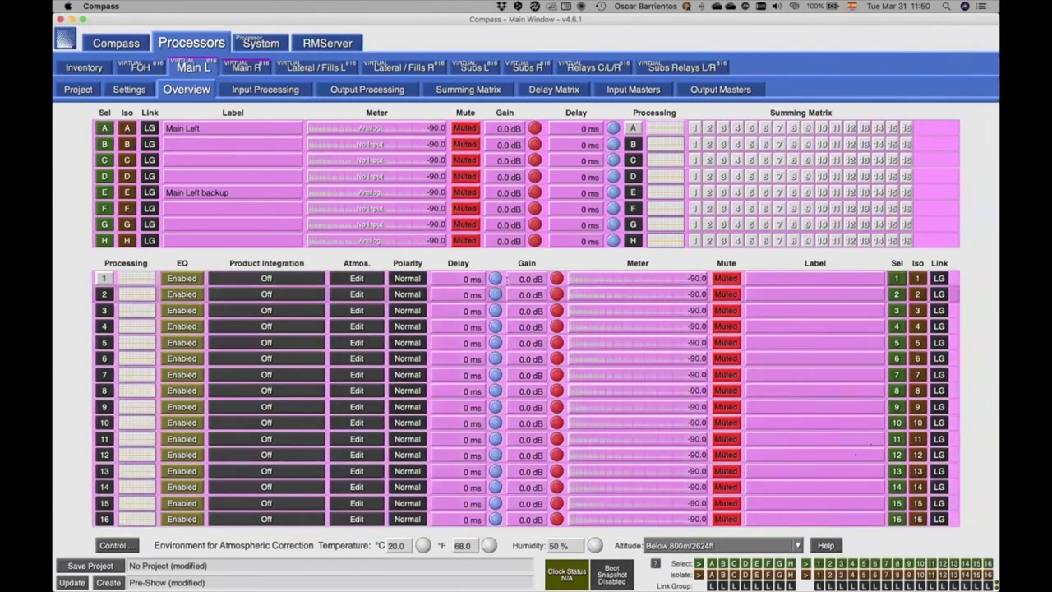
{"action": "left_click", "coordinate": [247, 68]}
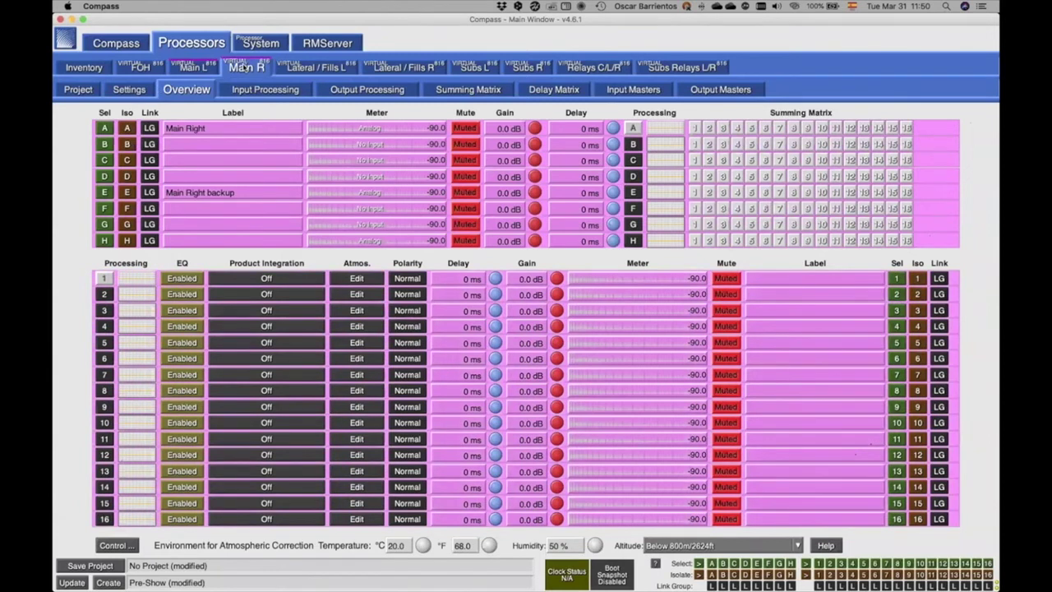
- Review the GALAXY global linking preferences and the link selections in the processor inventory, and return to Main L's overview
{"action": "left_click", "coordinate": [129, 48]}
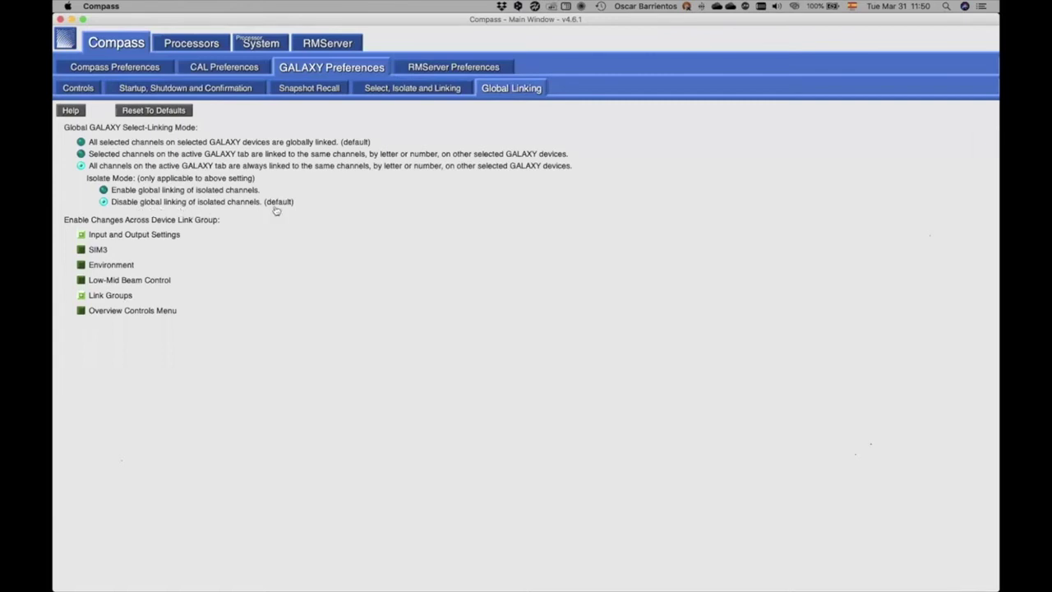
{"action": "left_click", "coordinate": [177, 44]}
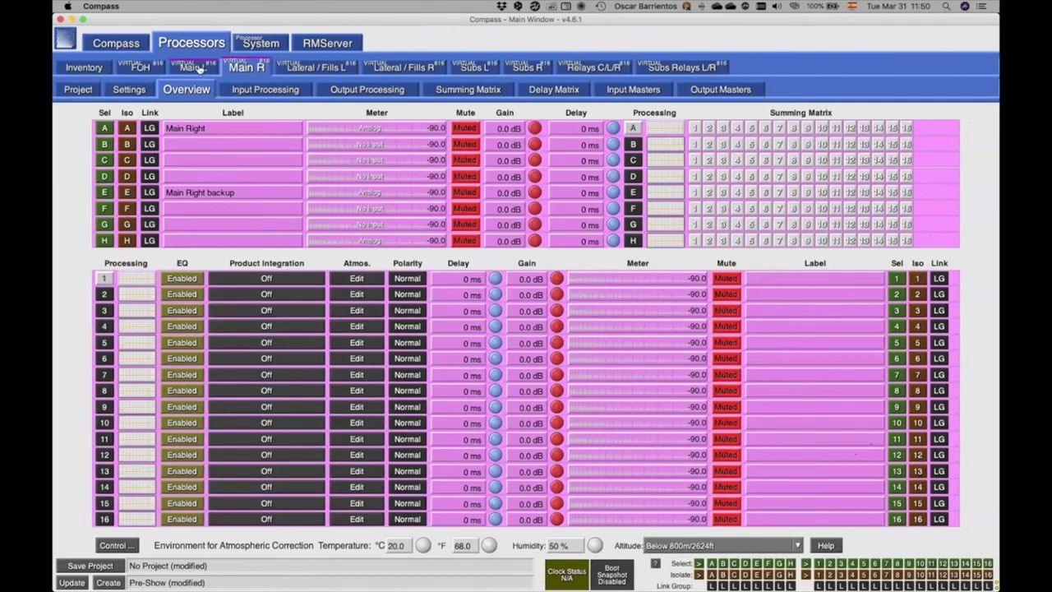
{"action": "left_click", "coordinate": [197, 68]}
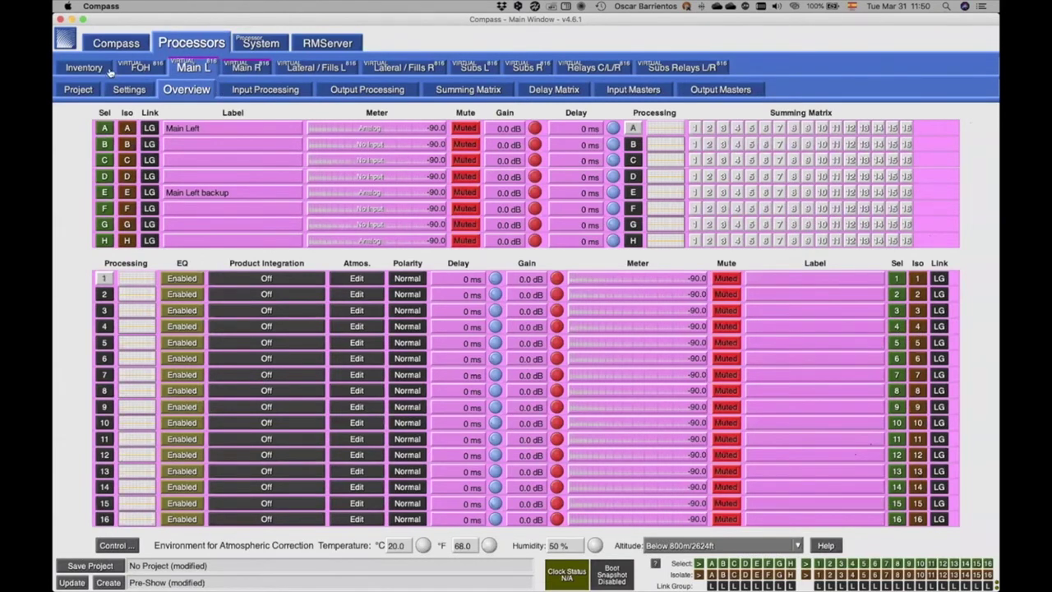
{"action": "left_click", "coordinate": [84, 67]}
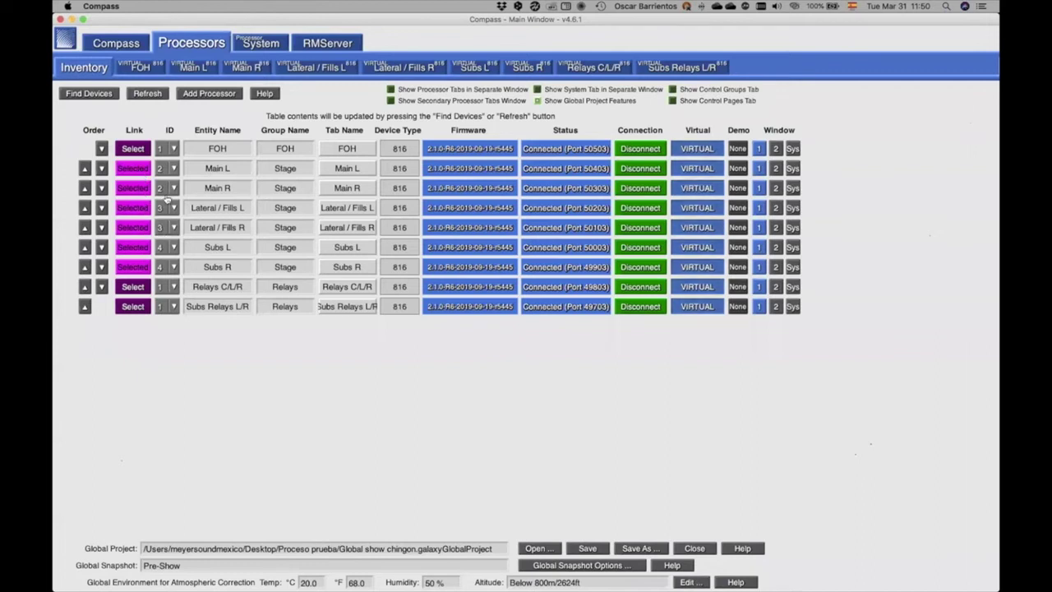
{"action": "left_click", "coordinate": [196, 69]}
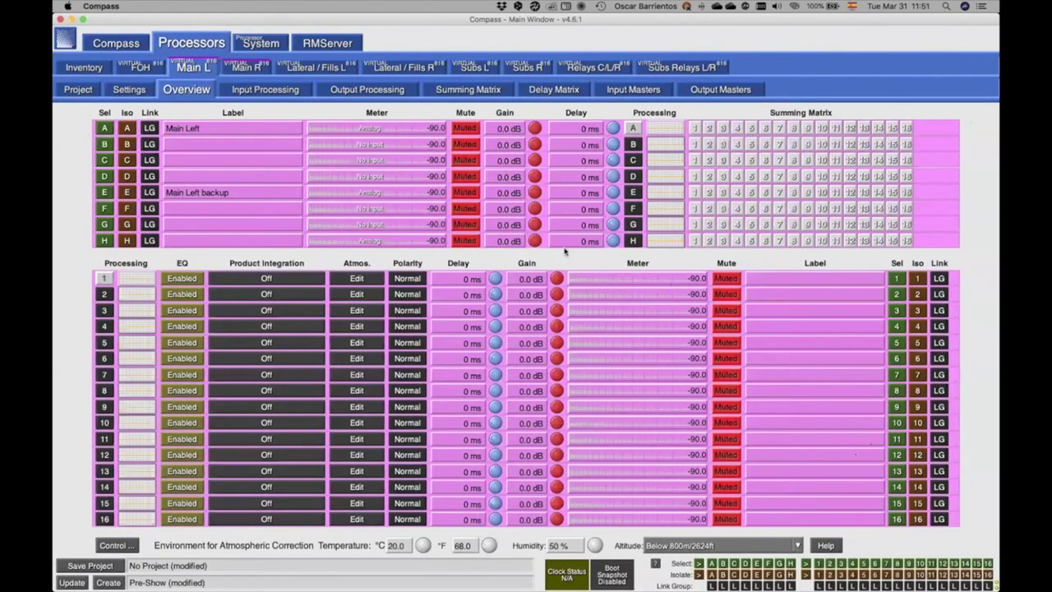
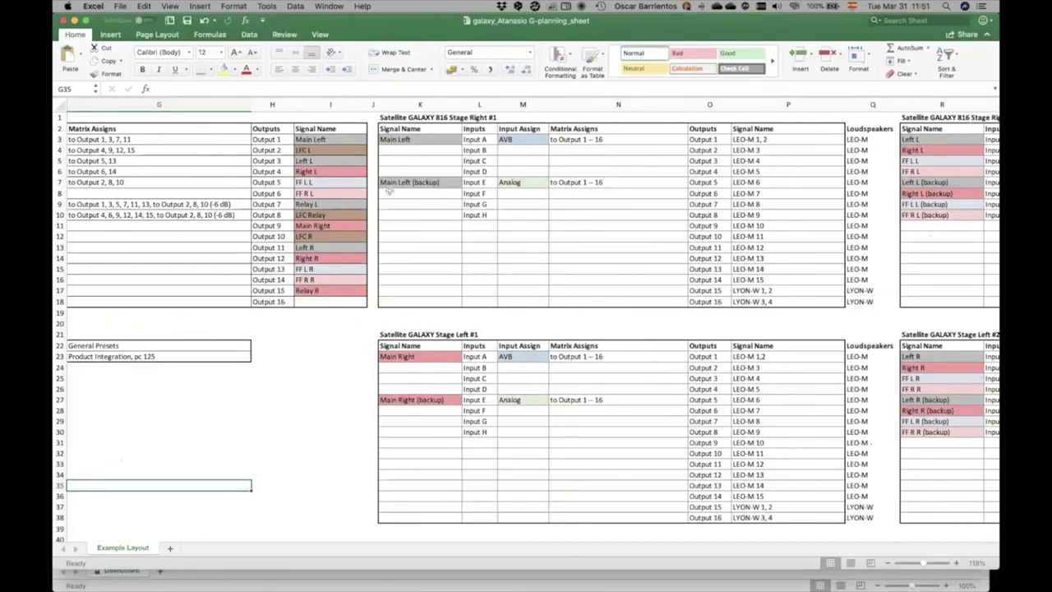
- In the Excel planning sheet, copy the output 1 signal name "LEO-M 1, 2" from Satellite GALAXY 816 Stage Right #1
{"action": "scroll", "coordinate": [438, 196], "scroll_direction": "left", "scroll_amount": 3}
{"action": "scroll", "coordinate": [438, 195], "scroll_direction": "left", "scroll_amount": 3}
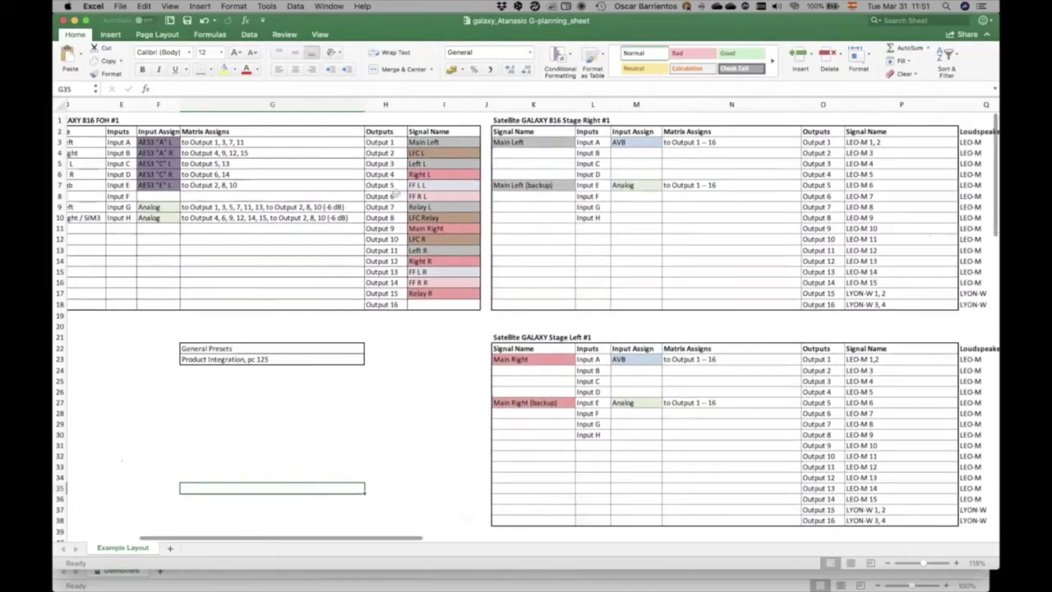
{"action": "scroll", "coordinate": [682, 198], "scroll_direction": "right", "scroll_amount": 5}
{"action": "scroll", "coordinate": [684, 199], "scroll_direction": "right", "scroll_amount": 4}
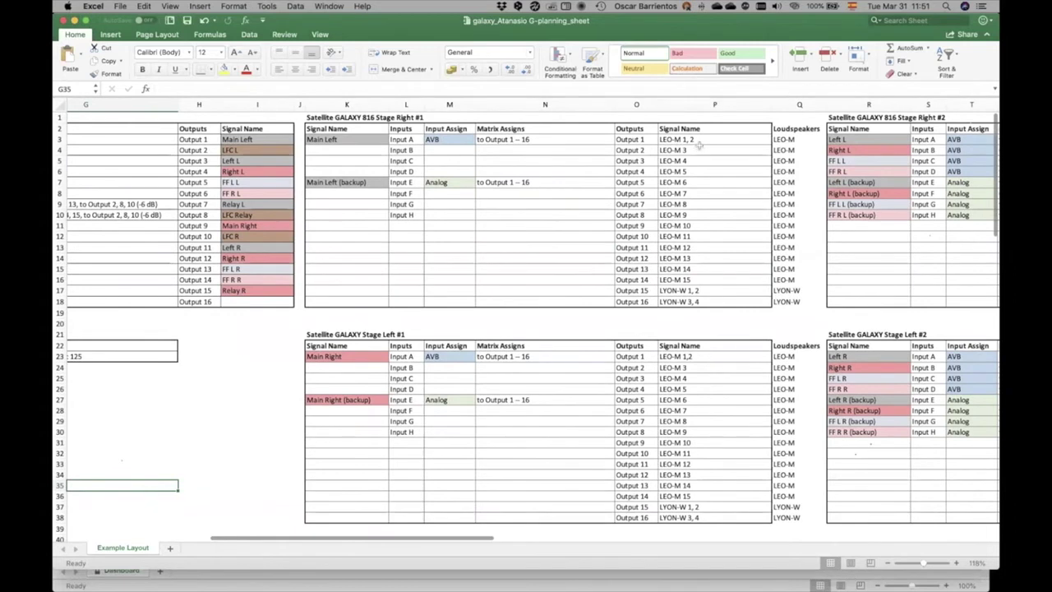
{"action": "scroll", "coordinate": [733, 142], "scroll_direction": "up", "scroll_amount": 2}
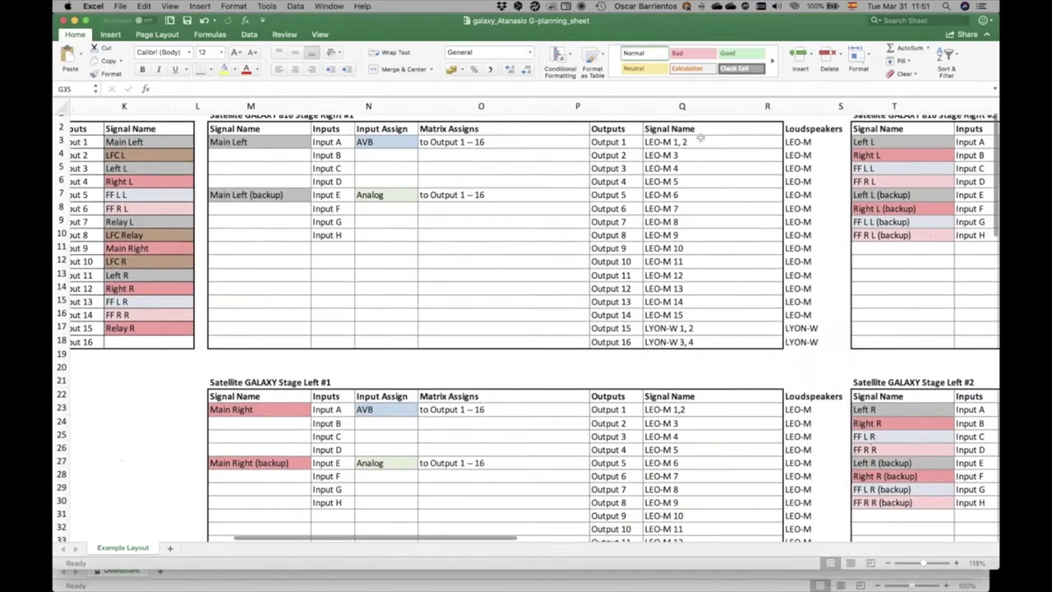
{"action": "scroll", "coordinate": [699, 143], "scroll_direction": "up", "scroll_amount": 2}
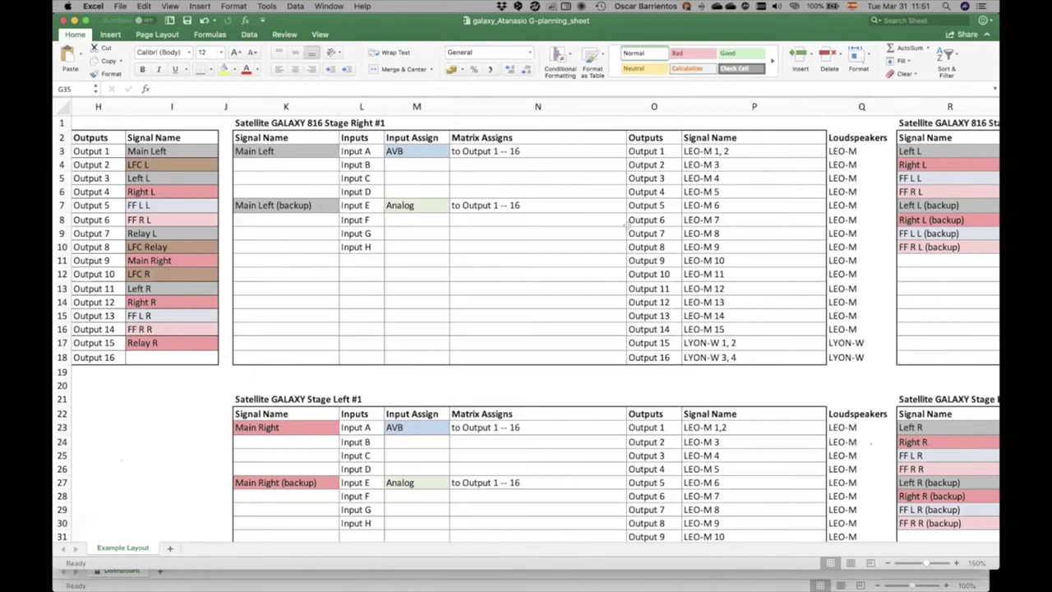
{"action": "left_click", "coordinate": [721, 151]}
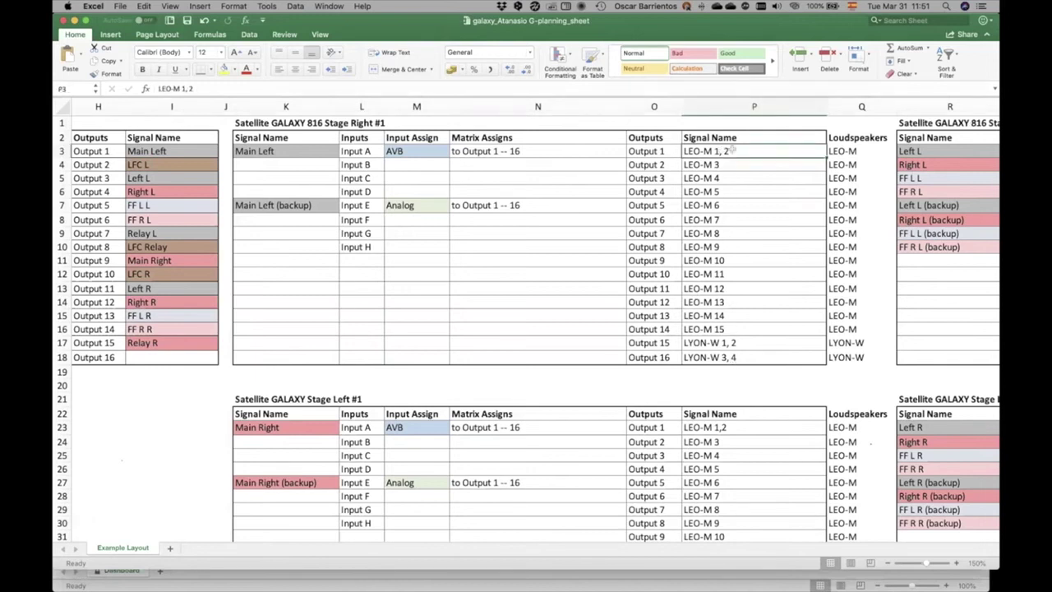
{"action": "key", "text": "super+c"}
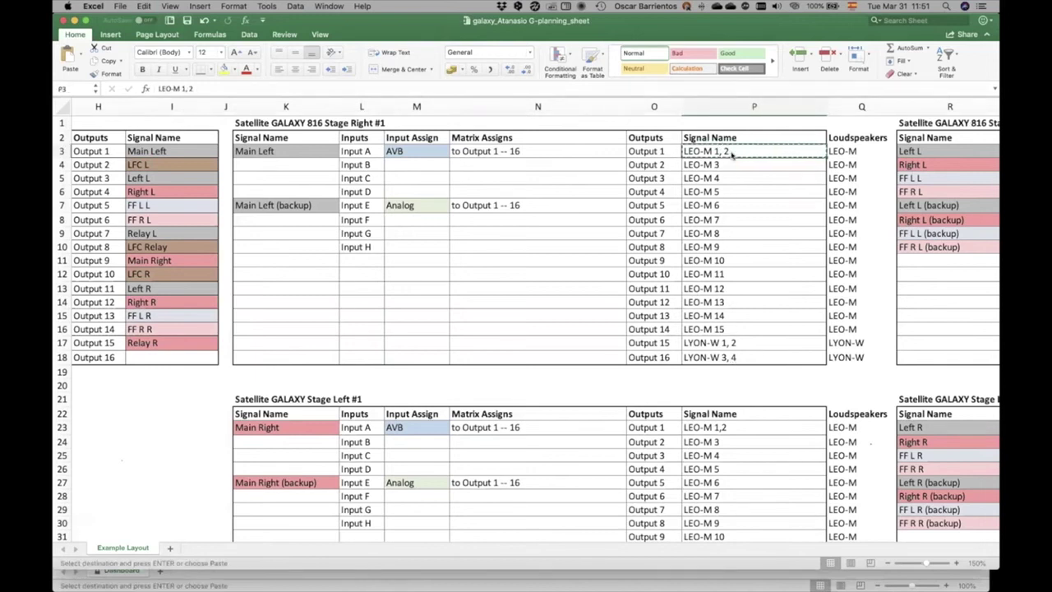
- Switch to Compass, paste "LEO-M 1, 2" as the label of output 1 on Main L, and check Main R
{"action": "key", "text": "ctrl+Left"}
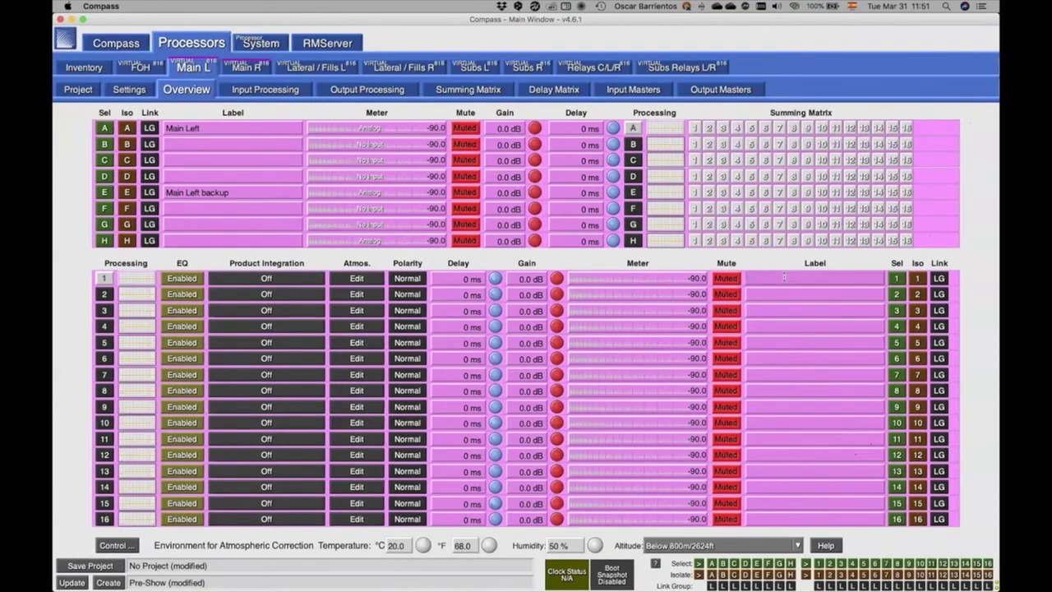
{"action": "key", "text": "super+v"}
{"action": "left_click", "coordinate": [243, 69]}
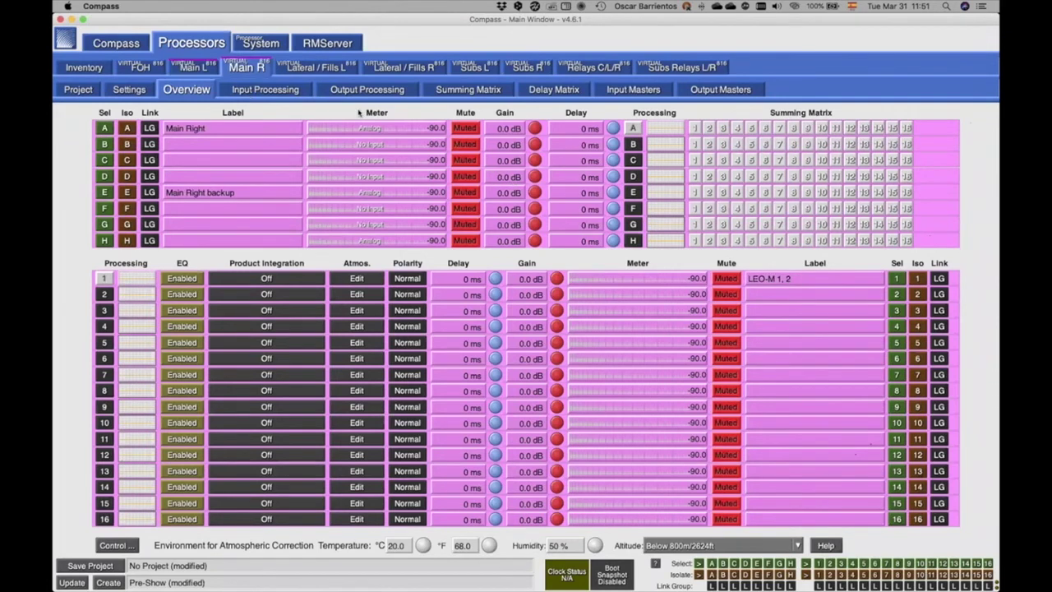
- Return to Main L, copy the output 1 label to output 2, and edit it to "LEO-M 3"
{"action": "key", "text": "ctrl+Left"}
{"action": "left_click", "coordinate": [795, 277]}
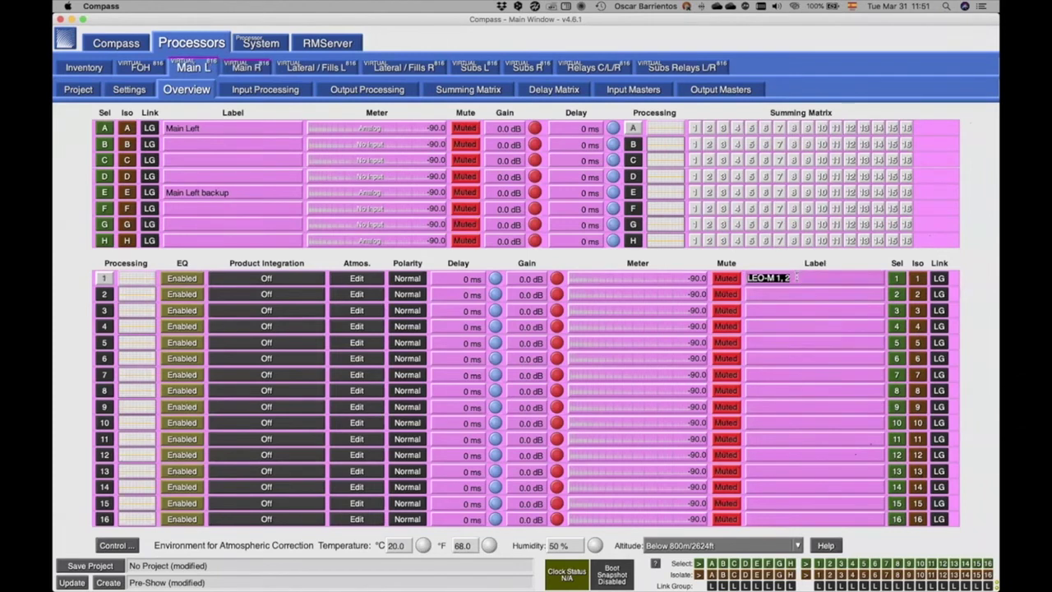
{"action": "key", "text": "super+c"}
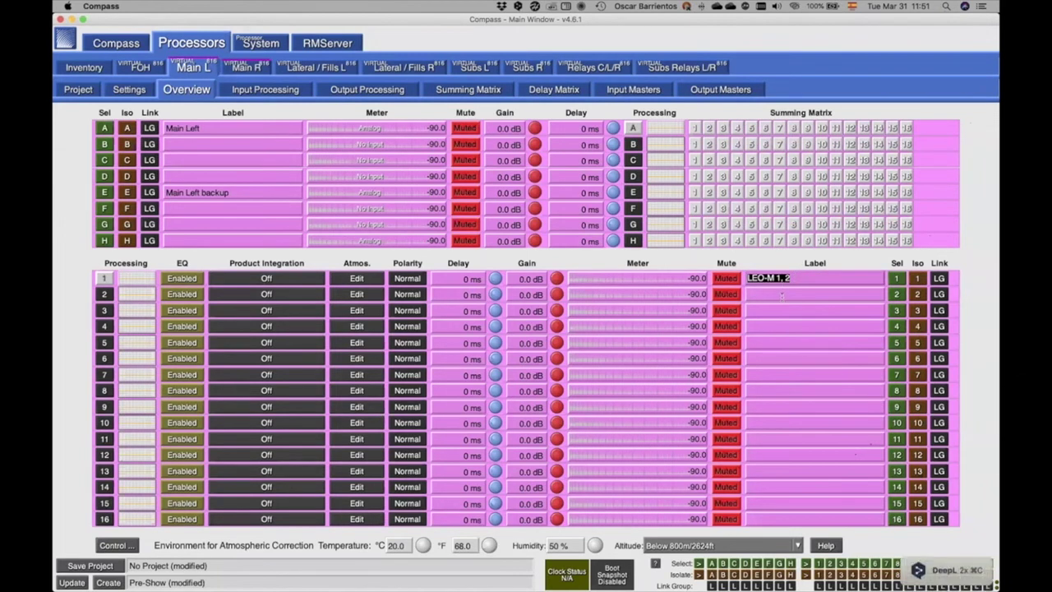
{"action": "left_click", "coordinate": [781, 293]}
{"action": "key", "text": "super+v"}
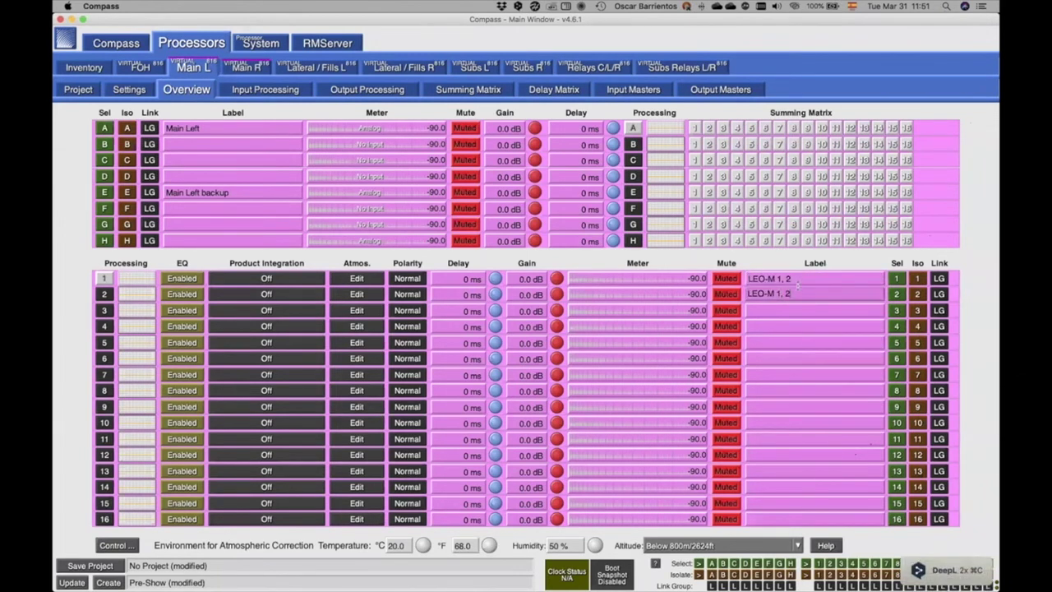
{"action": "key", "text": "BackSpace"}
{"action": "key", "text": "BackSpace"}
{"action": "key", "text": "BackSpace"}
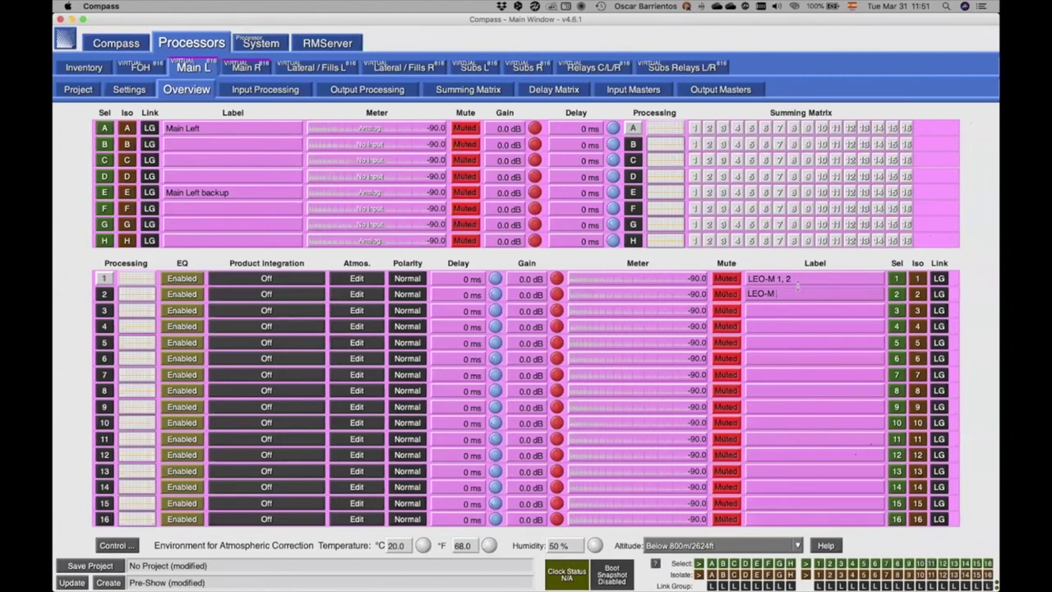
{"action": "left_click", "coordinate": [783, 312]}
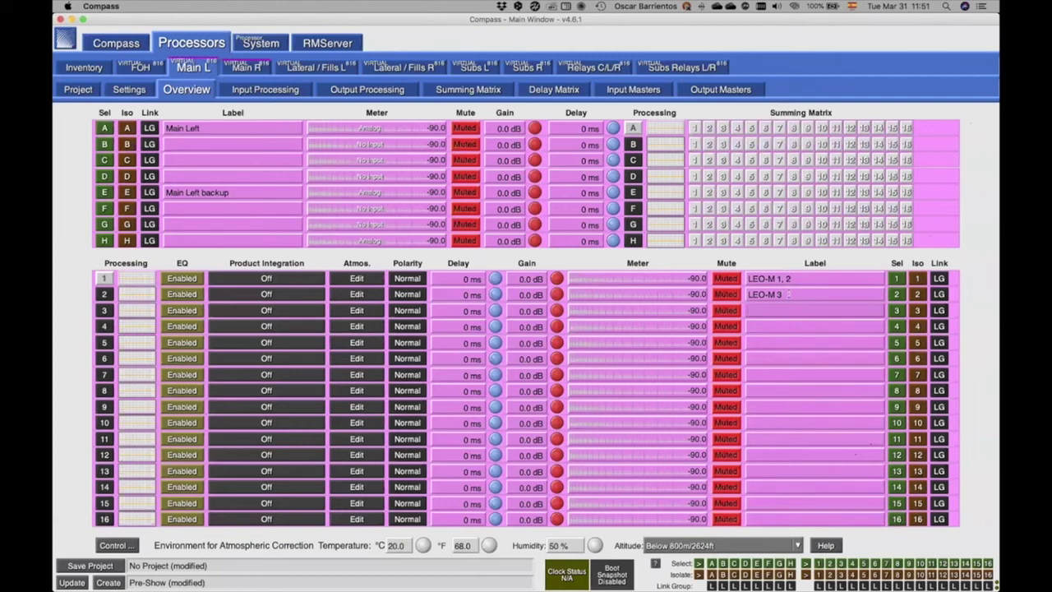
- Copy the "LEO-M 3" label from output 2 into the labels of outputs 3 to 14 on Main L
{"action": "left_click", "coordinate": [789, 295]}
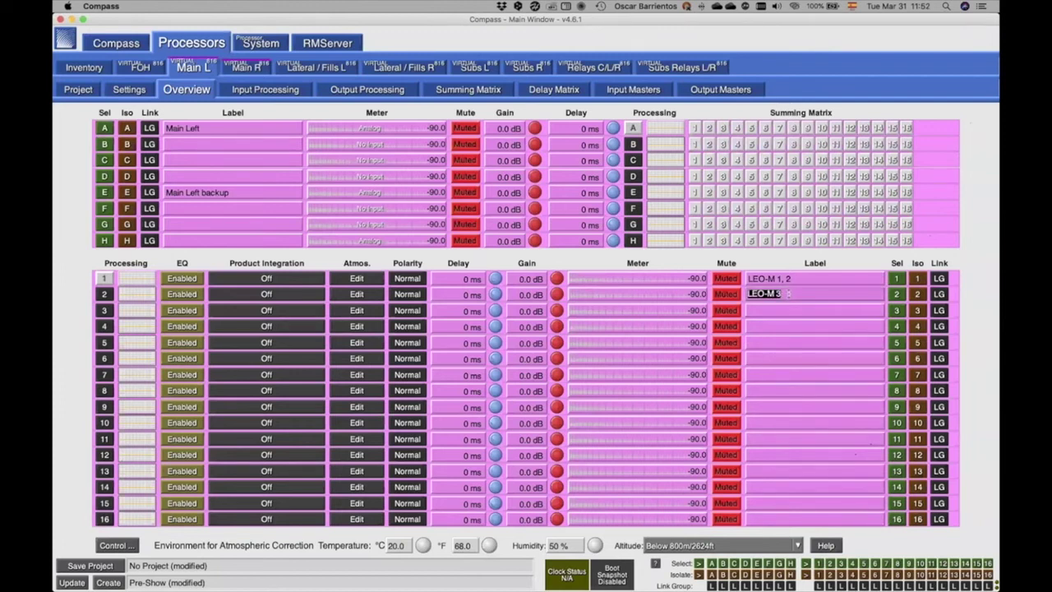
{"action": "key", "text": "super+c"}
{"action": "left_click", "coordinate": [782, 311]}
{"action": "key", "text": "super+v"}
{"action": "left_click", "coordinate": [784, 328]}
{"action": "left_click", "coordinate": [782, 343]}
{"action": "key", "text": "super+v"}
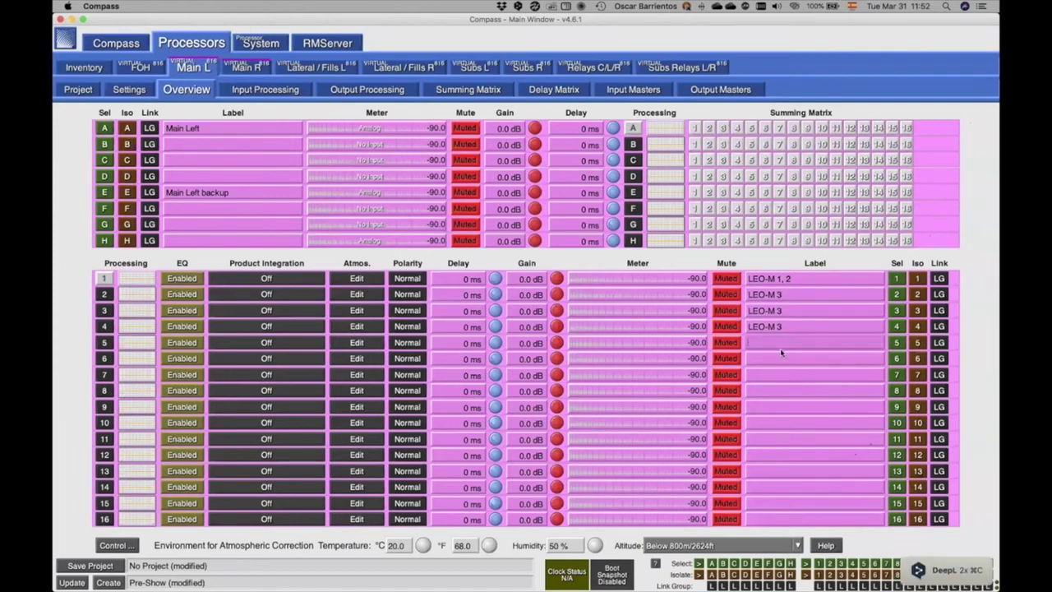
{"action": "left_click", "coordinate": [780, 359]}
{"action": "key", "text": "super+v"}
{"action": "left_click", "coordinate": [779, 375]}
{"action": "key", "text": "super+v"}
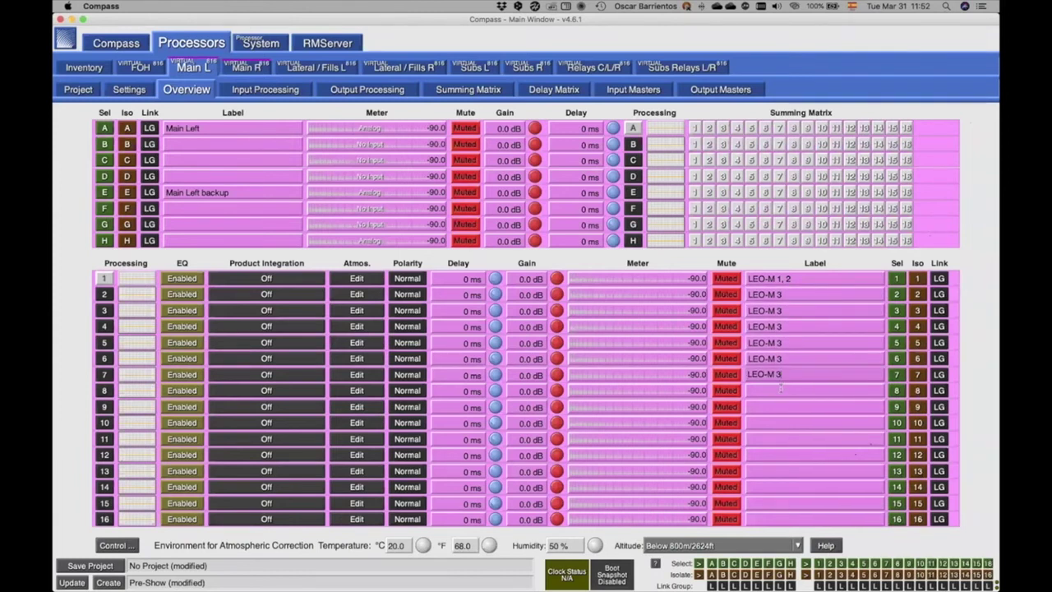
{"action": "left_click", "coordinate": [778, 391]}
{"action": "key", "text": "super+v"}
{"action": "left_click", "coordinate": [776, 409]}
{"action": "key", "text": "super+v"}
{"action": "left_click", "coordinate": [779, 424]}
{"action": "key", "text": "super+v"}
{"action": "left_click", "coordinate": [777, 440]}
{"action": "key", "text": "super+v"}
{"action": "left_click", "coordinate": [773, 455]}
{"action": "key", "text": "super+v"}
{"action": "left_click", "coordinate": [772, 470]}
{"action": "key", "text": "super+v"}
{"action": "left_click", "coordinate": [770, 488]}
{"action": "key", "text": "super+v"}
- Switch to the Excel planning sheet and copy the output 15 signal name "LYON-W 1, 2" from Satellite GALAXY 816 Stage Right #1
{"action": "key", "text": "ctrl+Right"}
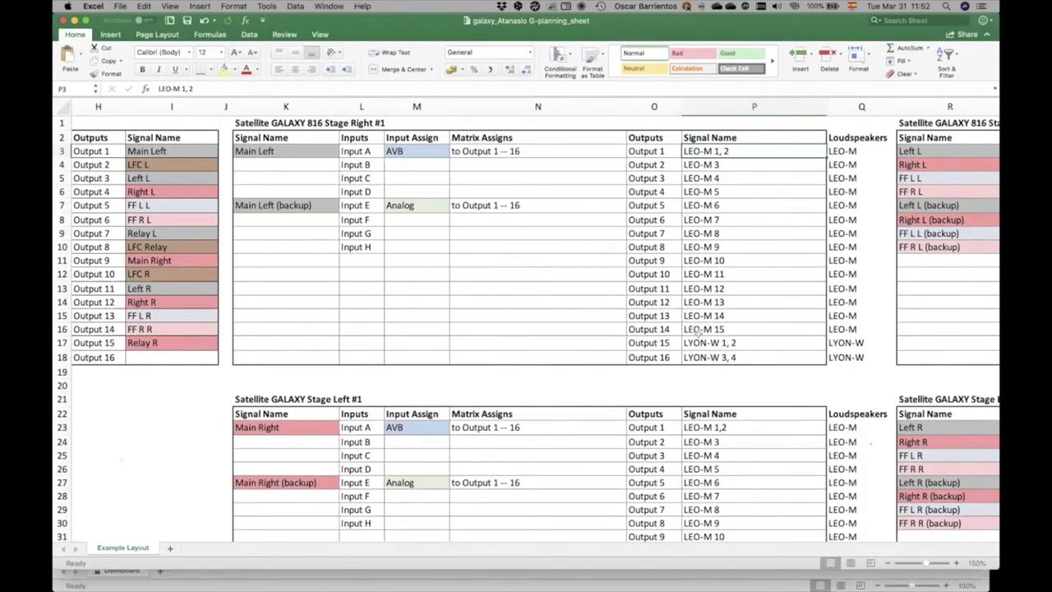
{"action": "left_click", "coordinate": [714, 343]}
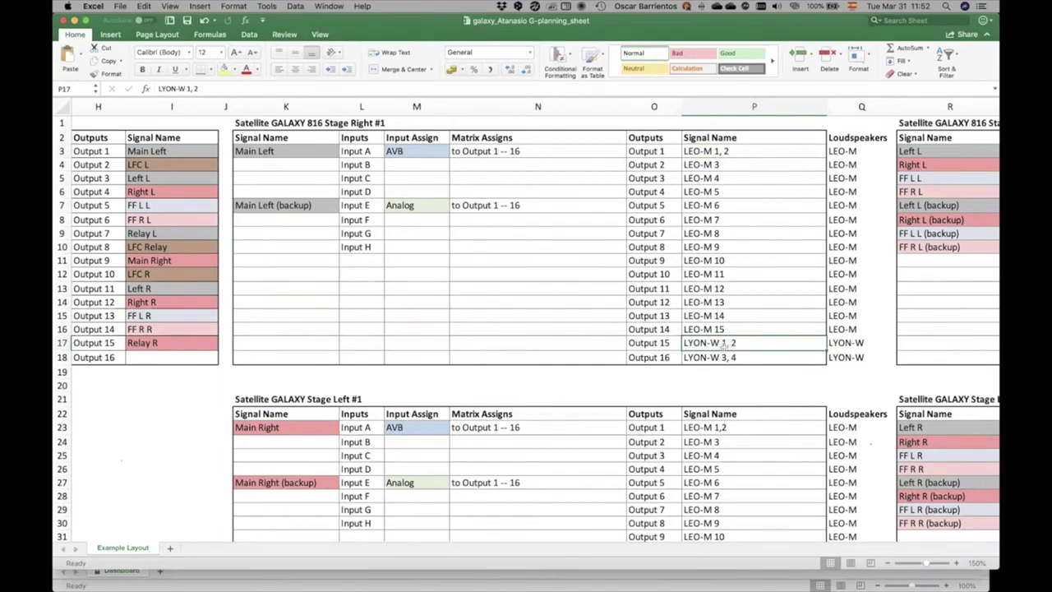
{"action": "key", "text": "super+c"}
- Switch to Compass and label Main L output 15 "LYON-W 1, 2" and output 16 "LYON-W 3, 4", reusing the copied name
{"action": "key", "text": "super+Tab"}
{"action": "left_click", "coordinate": [780, 486]}
{"action": "key", "text": "Return"}
{"action": "left_click", "coordinate": [776, 496]}
{"action": "key", "text": "super+v"}
{"action": "key", "text": "Return"}
{"action": "left_click", "coordinate": [786, 518]}
{"action": "key", "text": "super+v"}
{"action": "key", "text": "Return"}
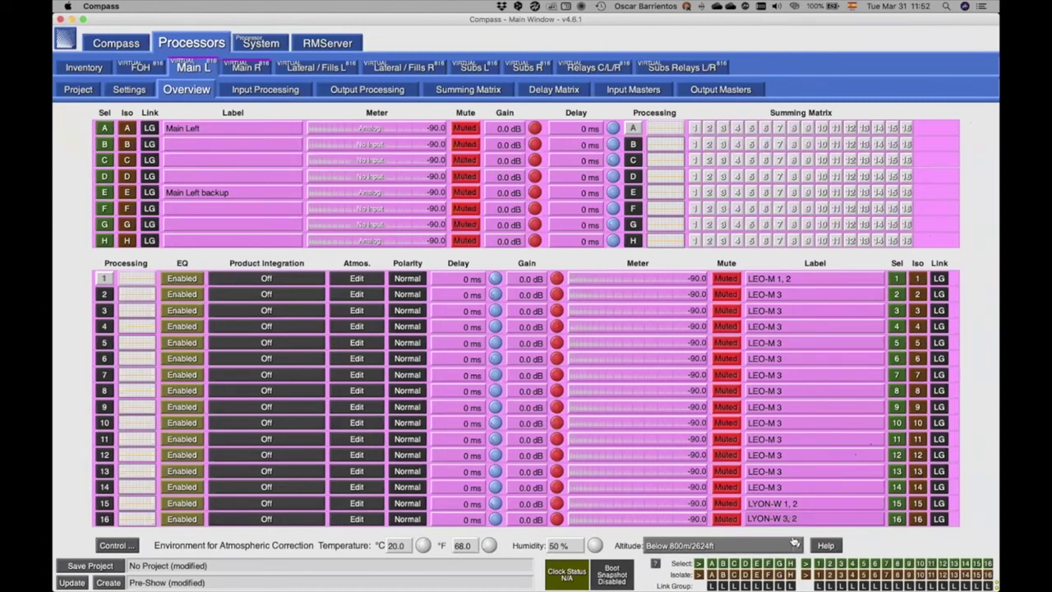
- Renumber the labels of outputs 3 to 8 on Main L consecutively from "LEO-M 4" to "LEO-M 9"
{"action": "left_click", "coordinate": [794, 309]}
{"action": "key", "text": "Return"}
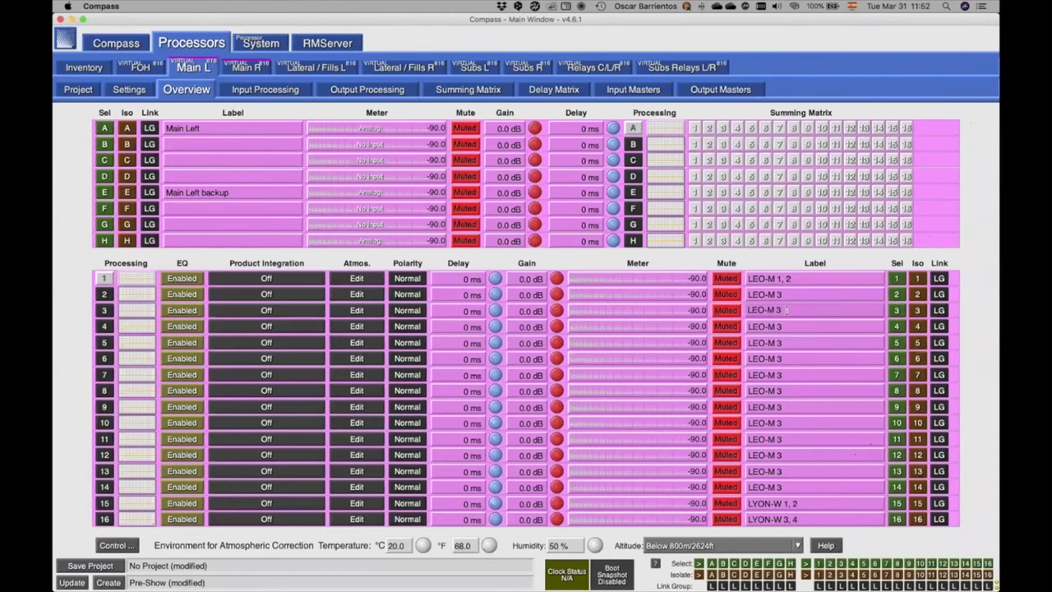
{"action": "left_click", "coordinate": [787, 327]}
{"action": "left_click", "coordinate": [780, 326]}
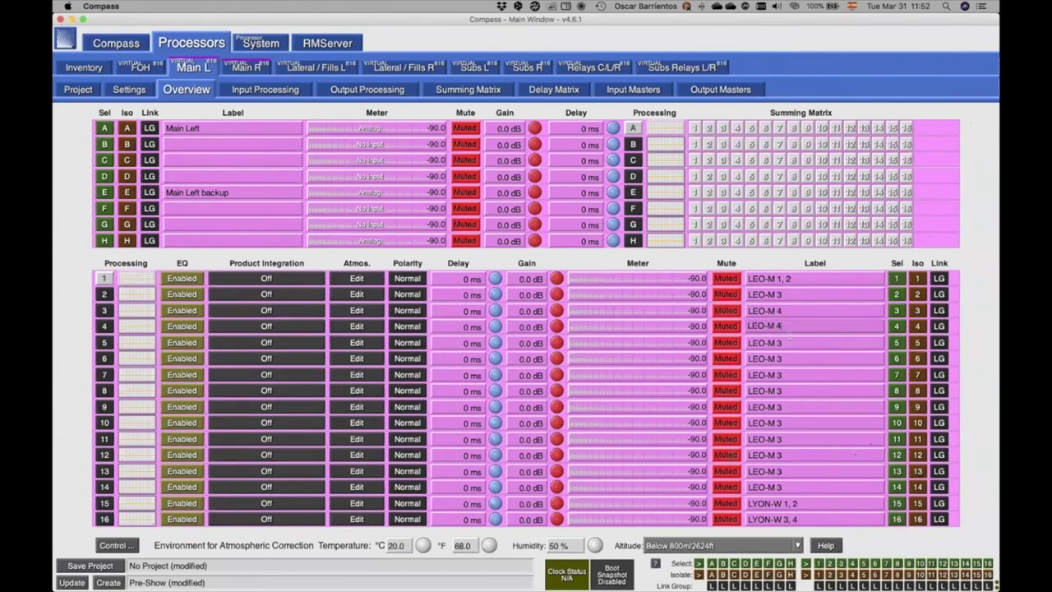
{"action": "left_click", "coordinate": [786, 342]}
{"action": "left_click", "coordinate": [779, 342]}
{"action": "double_click", "coordinate": [787, 358]}
{"action": "double_click", "coordinate": [787, 374]}
{"action": "type", "text": "8"}
{"action": "double_click", "coordinate": [787, 389]}
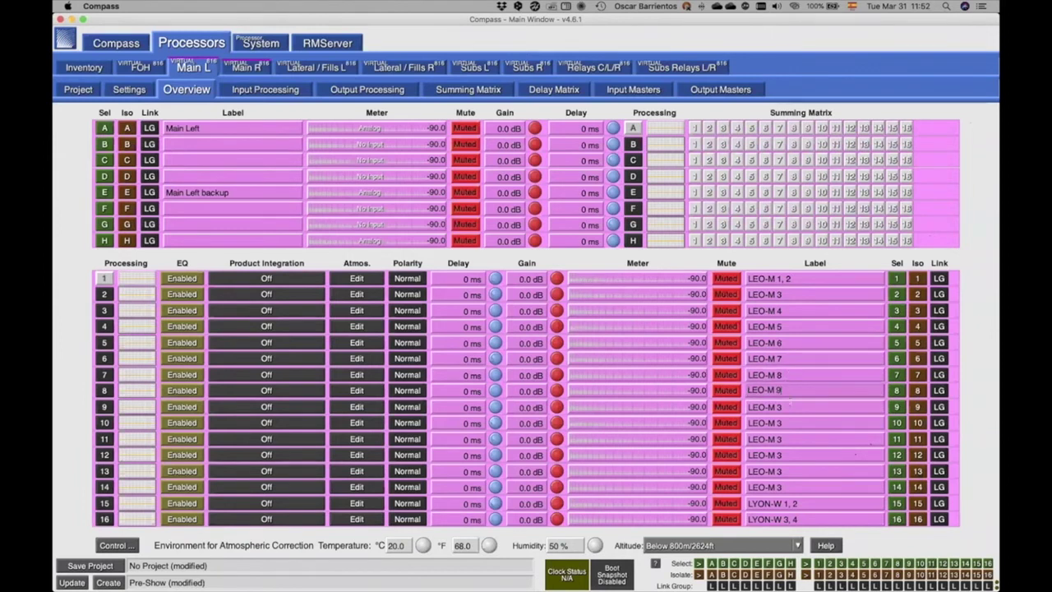
- Renumber the labels of outputs 9 to 14 on Main L consecutively from "LEO-M 10" to "LEO-M 15"
{"action": "double_click", "coordinate": [788, 406]}
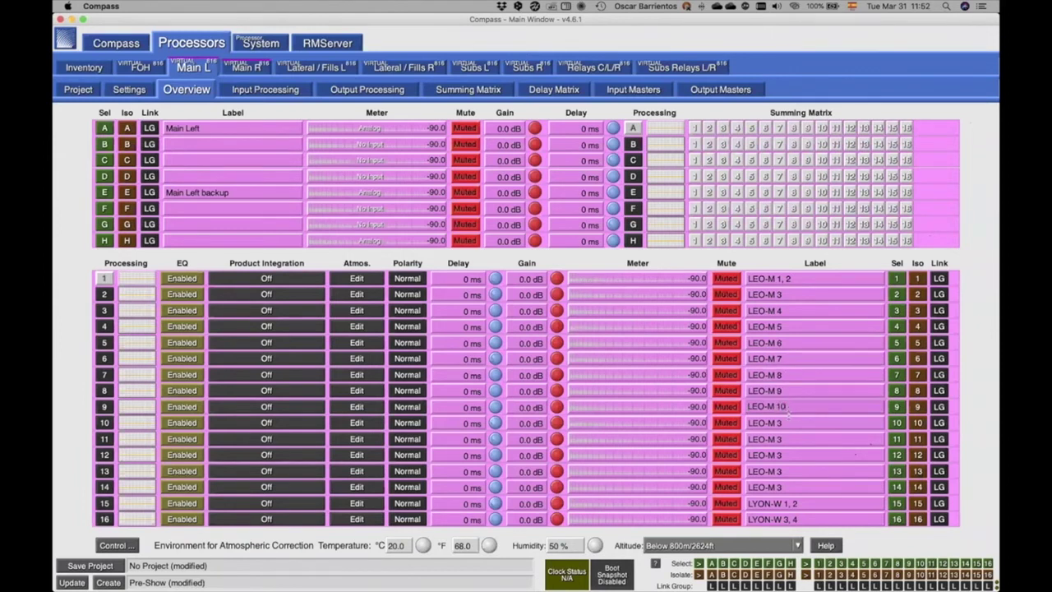
{"action": "double_click", "coordinate": [788, 422]}
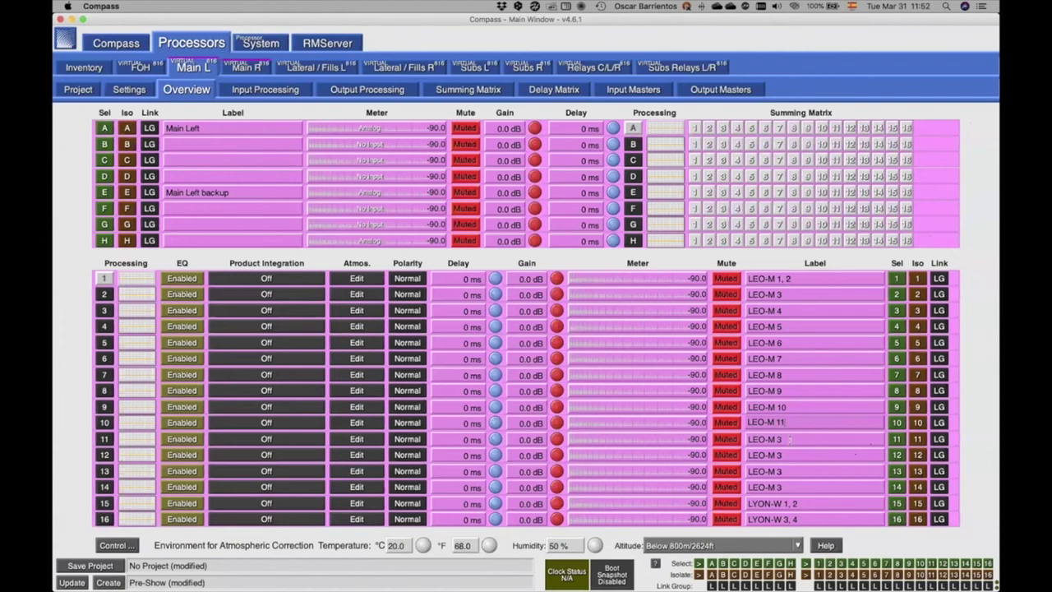
{"action": "double_click", "coordinate": [789, 439]}
{"action": "left_click", "coordinate": [790, 439]}
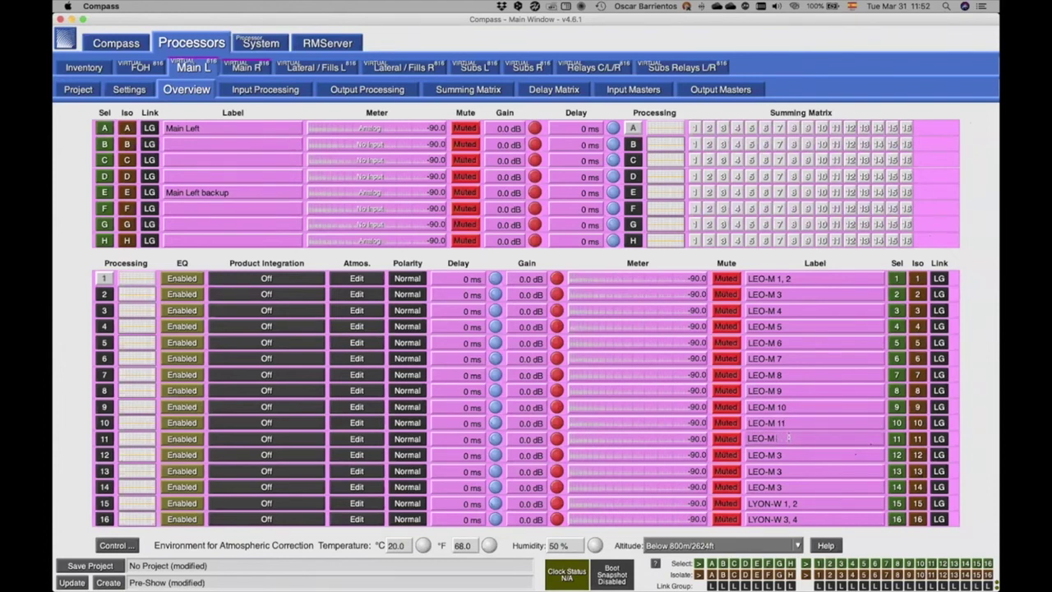
{"action": "type", "text": "12"}
{"action": "double_click", "coordinate": [790, 453]}
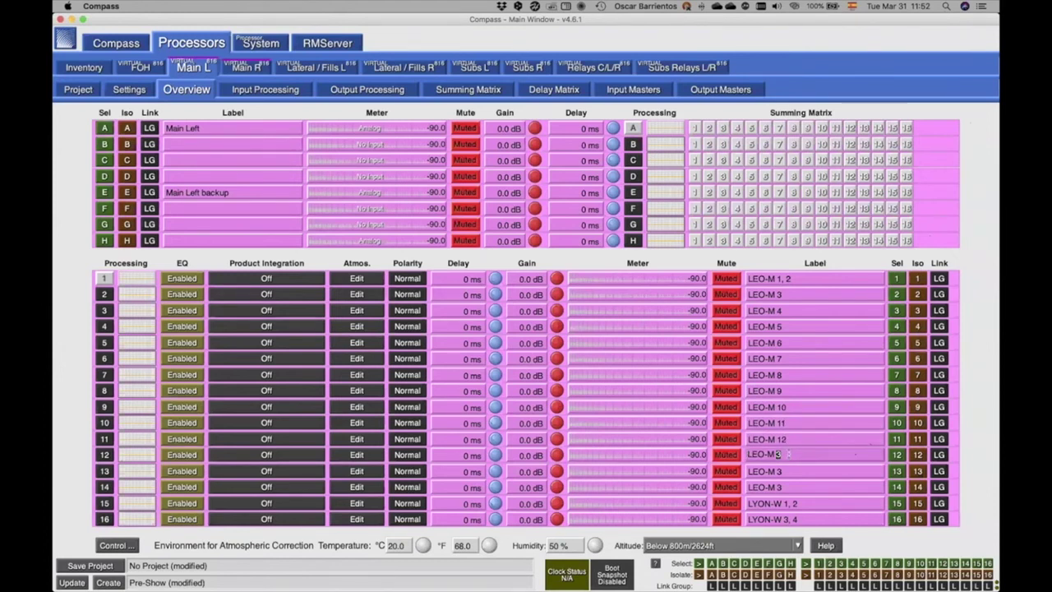
{"action": "type", "text": "13"}
{"action": "left_click", "coordinate": [790, 471]}
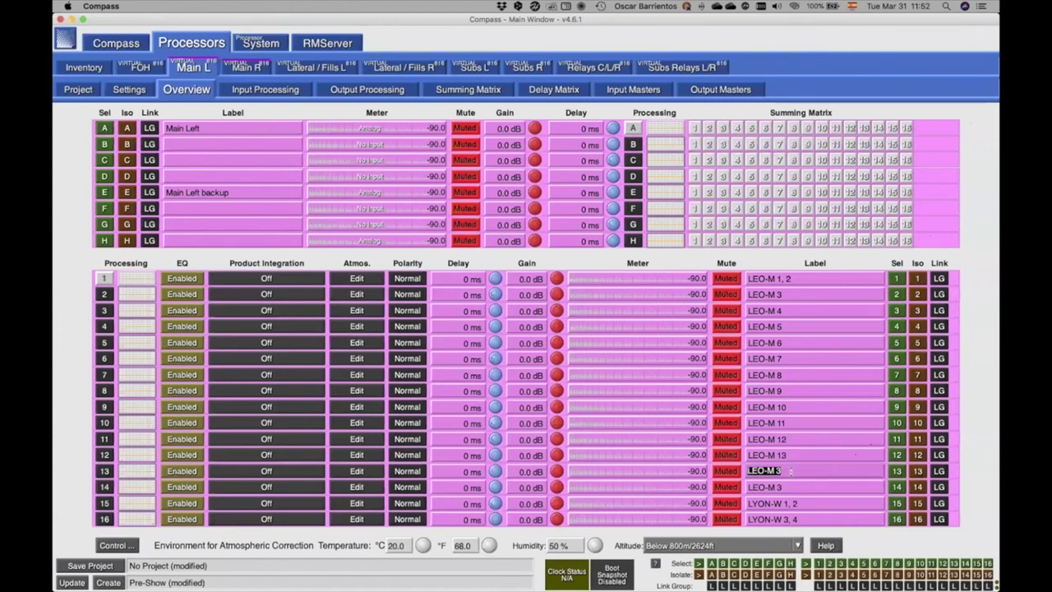
{"action": "left_click", "coordinate": [791, 471]}
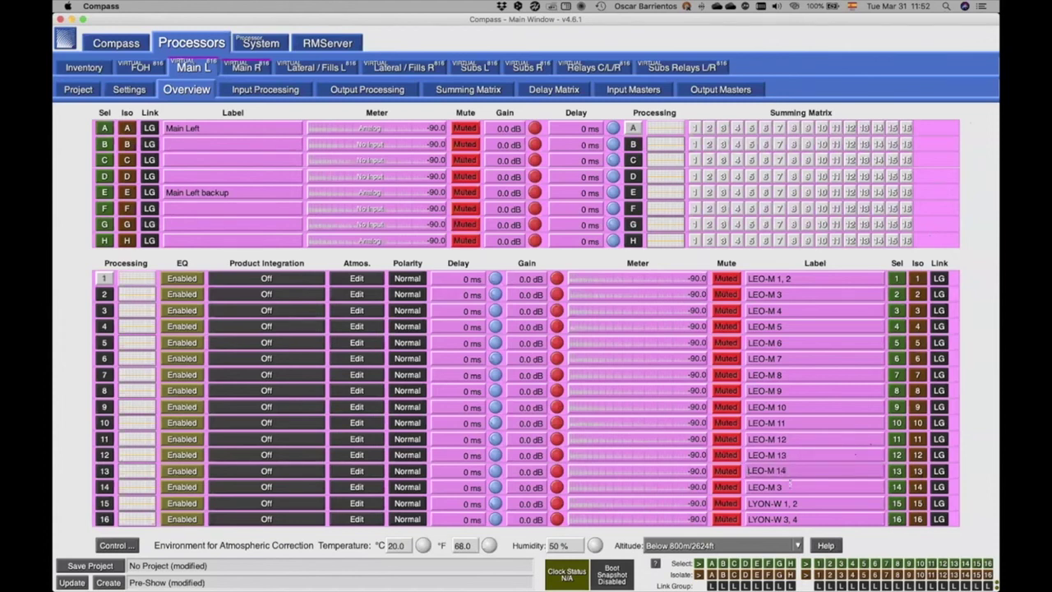
{"action": "left_click", "coordinate": [791, 487]}
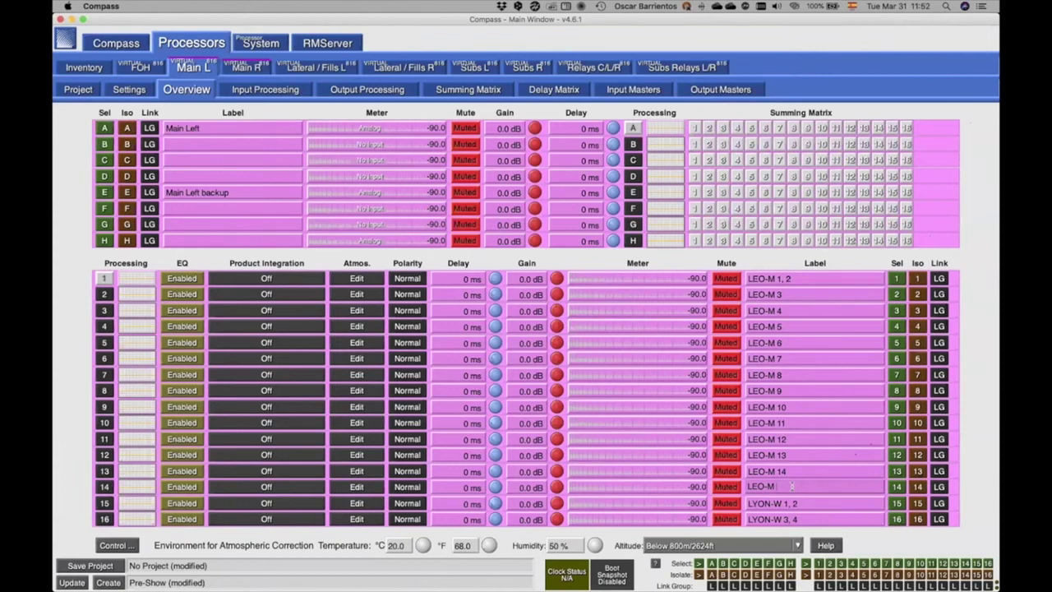
{"action": "left_click", "coordinate": [804, 471]}
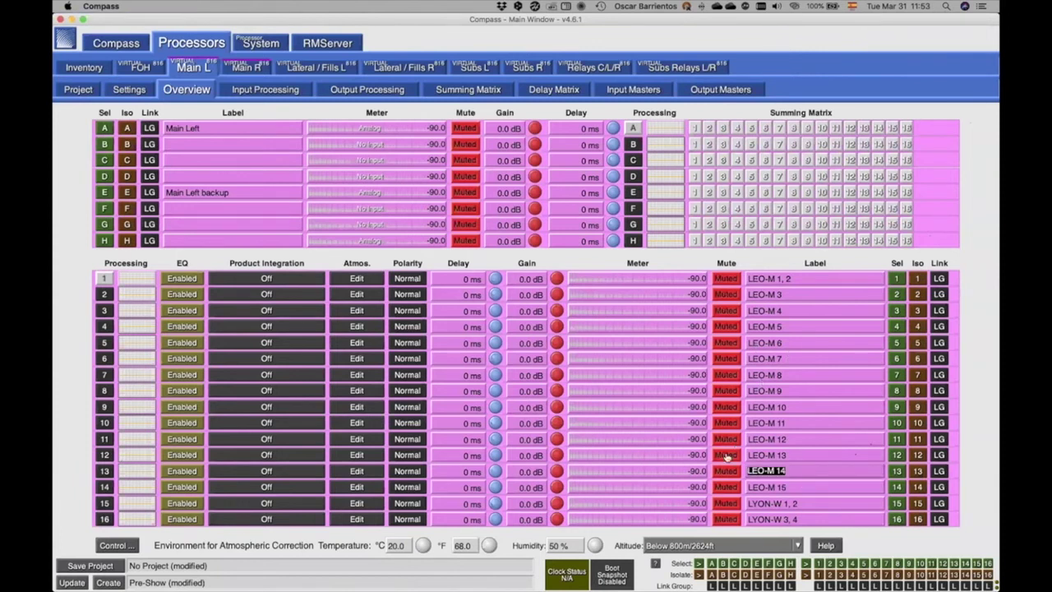
- Review the input and output labels of Main R, both Lateral / Fills, both Subs, Relays C/L/R and Subs Relays L/R, and return to Main L
{"action": "left_click", "coordinate": [246, 68]}
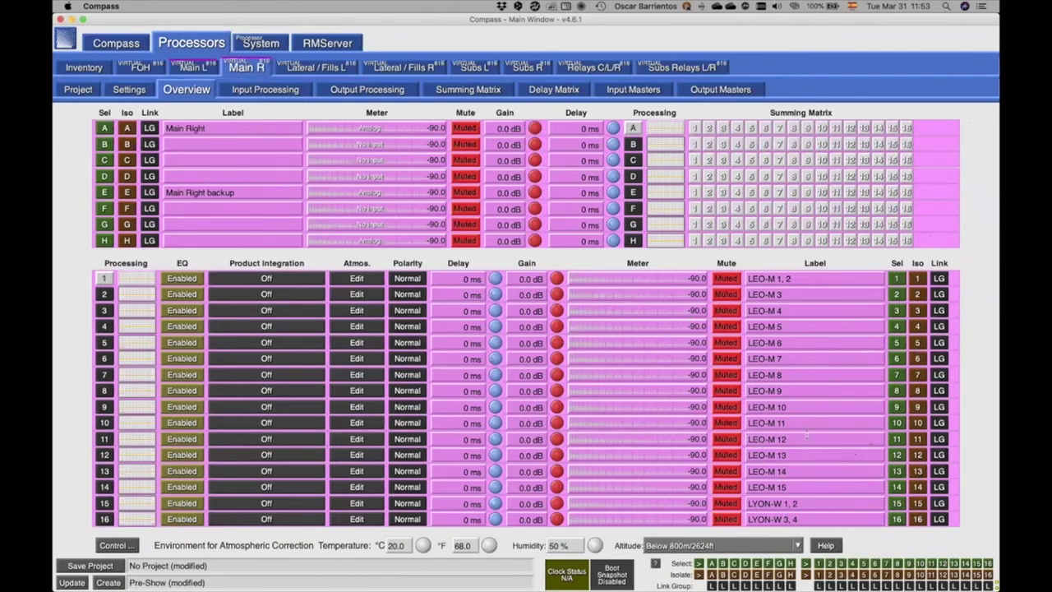
{"action": "left_click", "coordinate": [315, 68]}
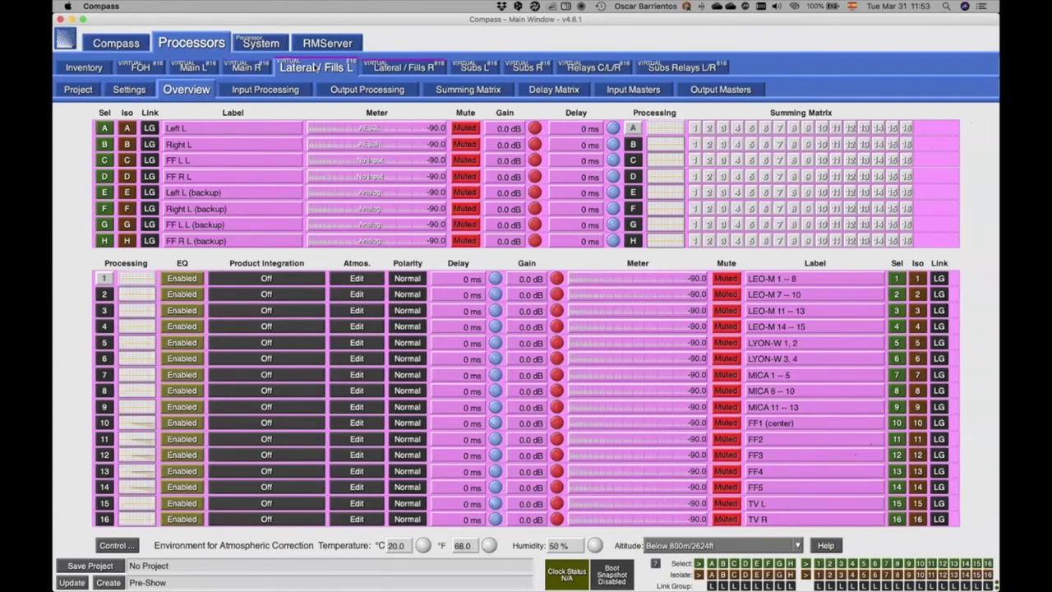
{"action": "left_click", "coordinate": [405, 68]}
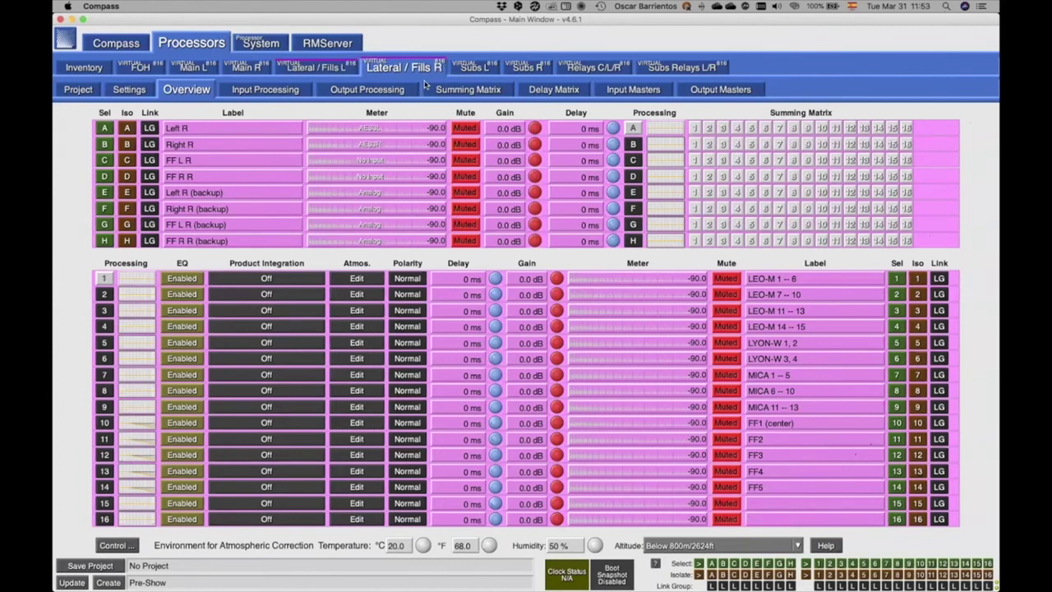
{"action": "left_click", "coordinate": [475, 67]}
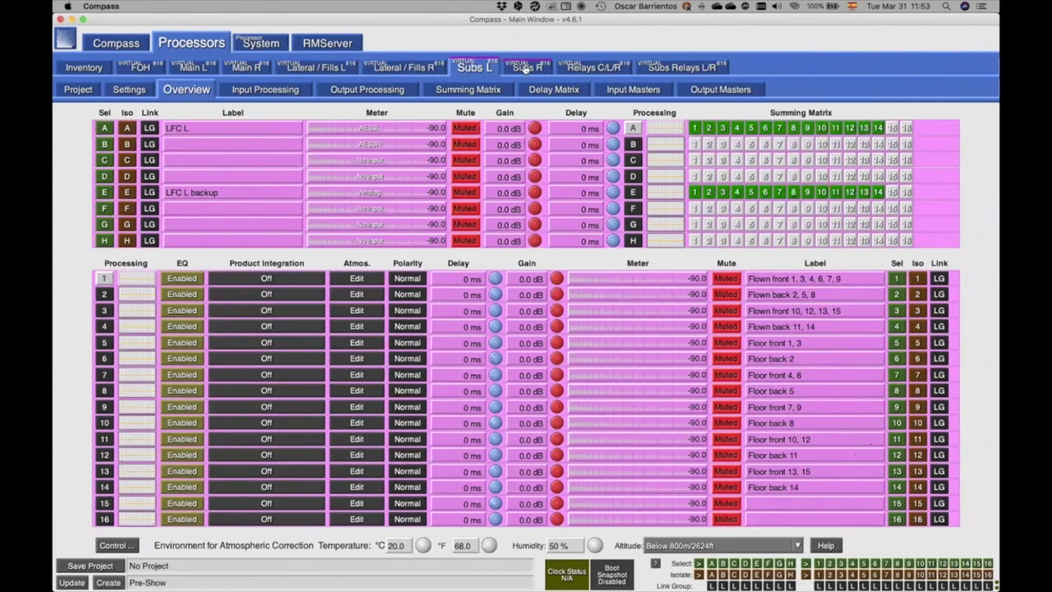
{"action": "left_click", "coordinate": [527, 68]}
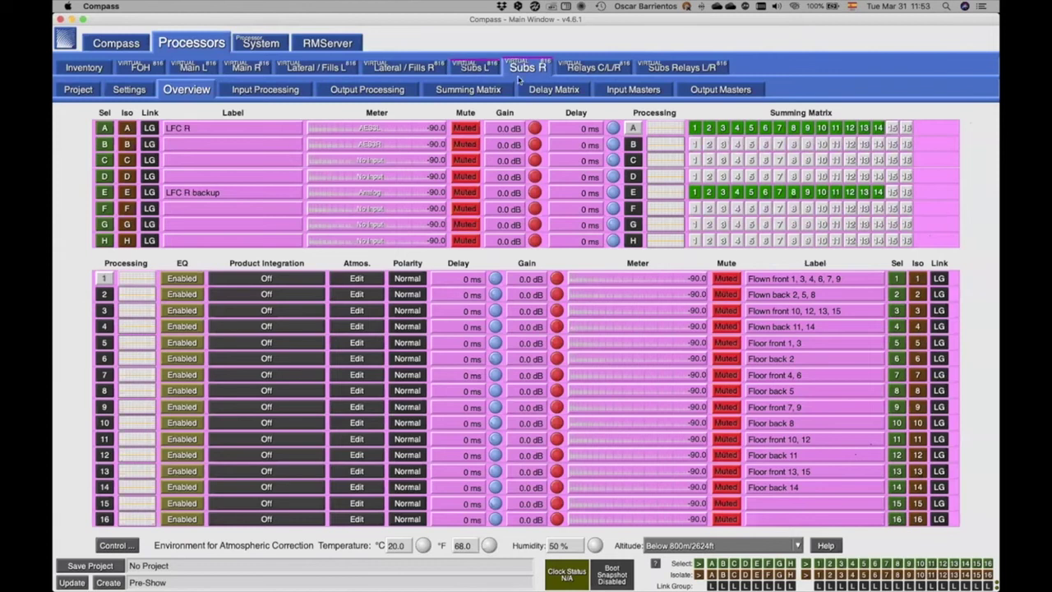
{"action": "left_click", "coordinate": [598, 70]}
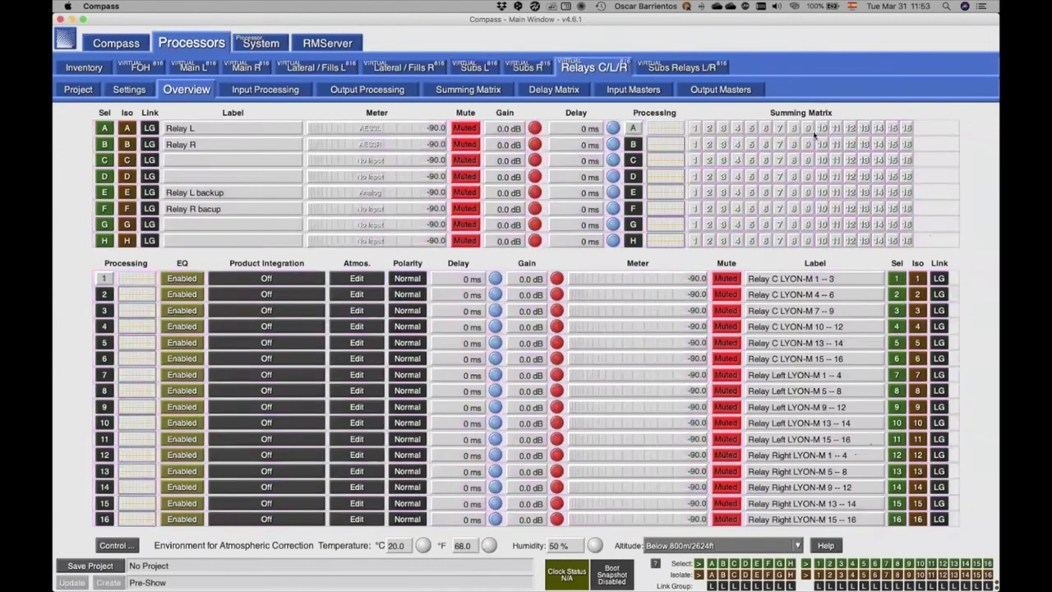
{"action": "left_click", "coordinate": [672, 71]}
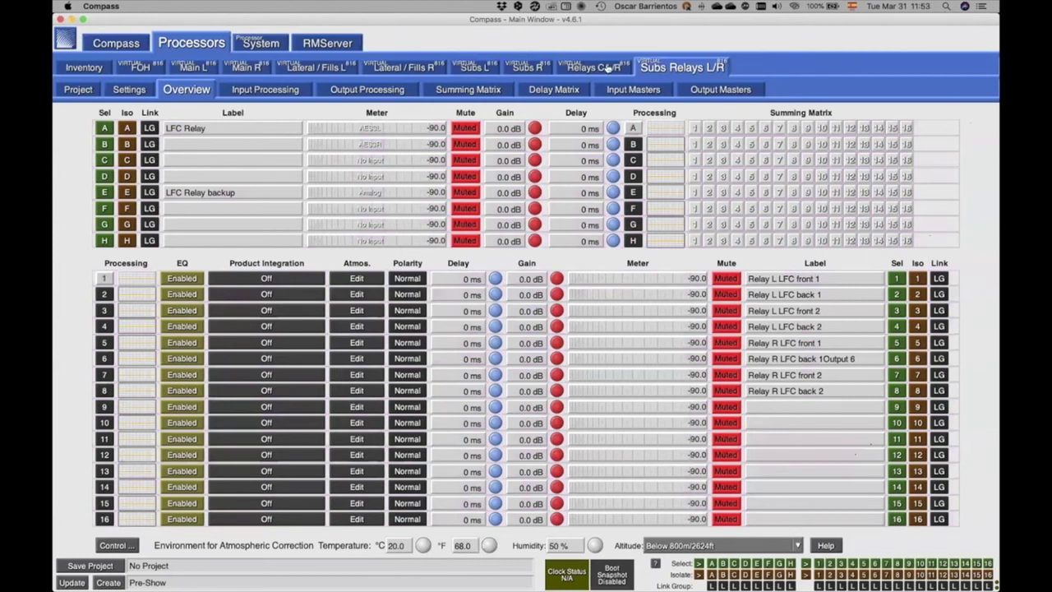
{"action": "left_click", "coordinate": [559, 68]}
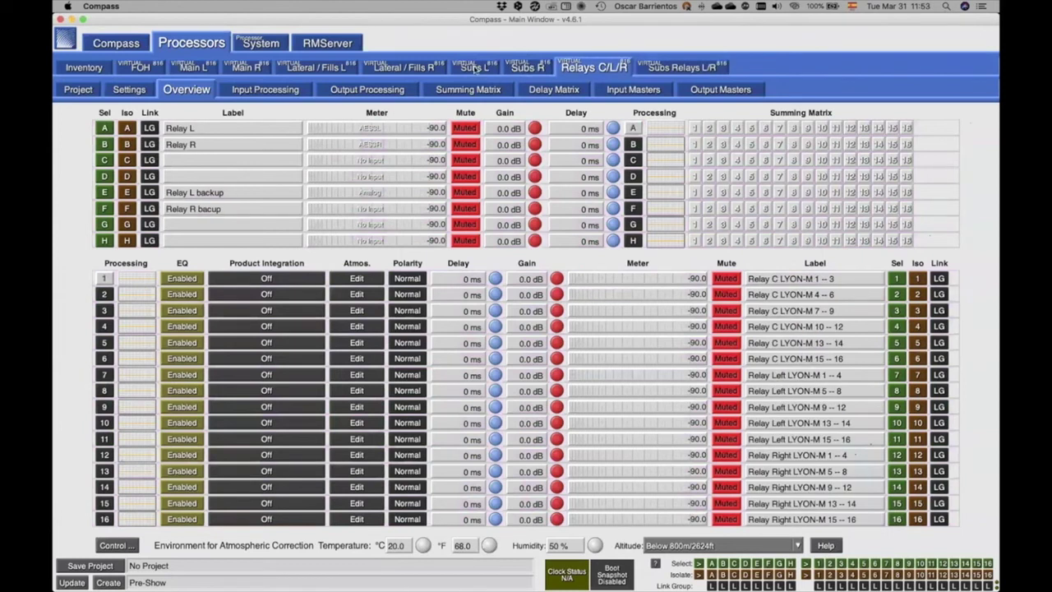
{"action": "left_click", "coordinate": [481, 69]}
{"action": "left_click", "coordinate": [421, 68]}
{"action": "left_click", "coordinate": [333, 68]}
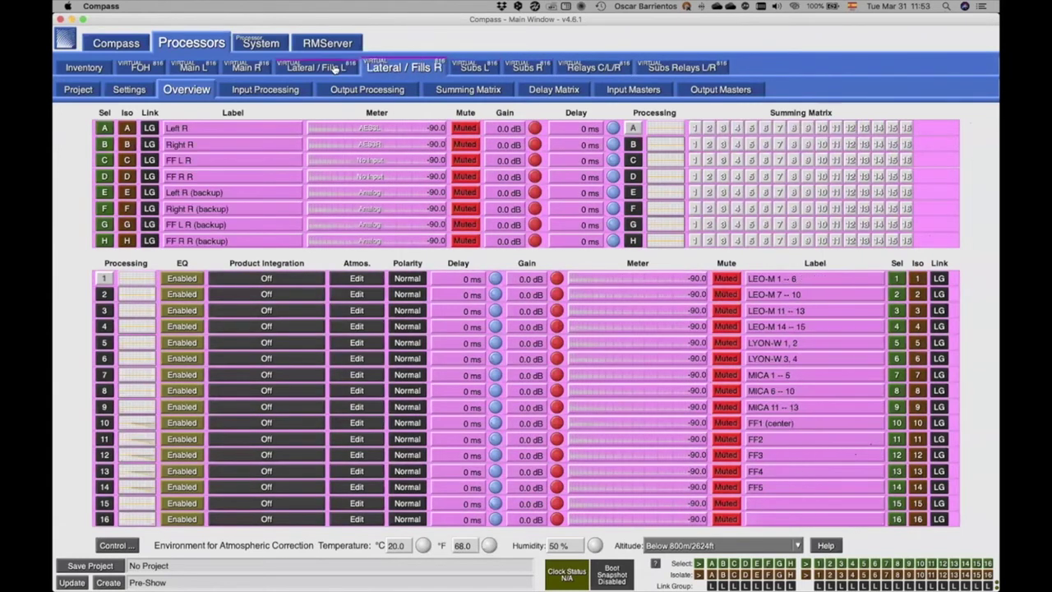
{"action": "left_click", "coordinate": [247, 68]}
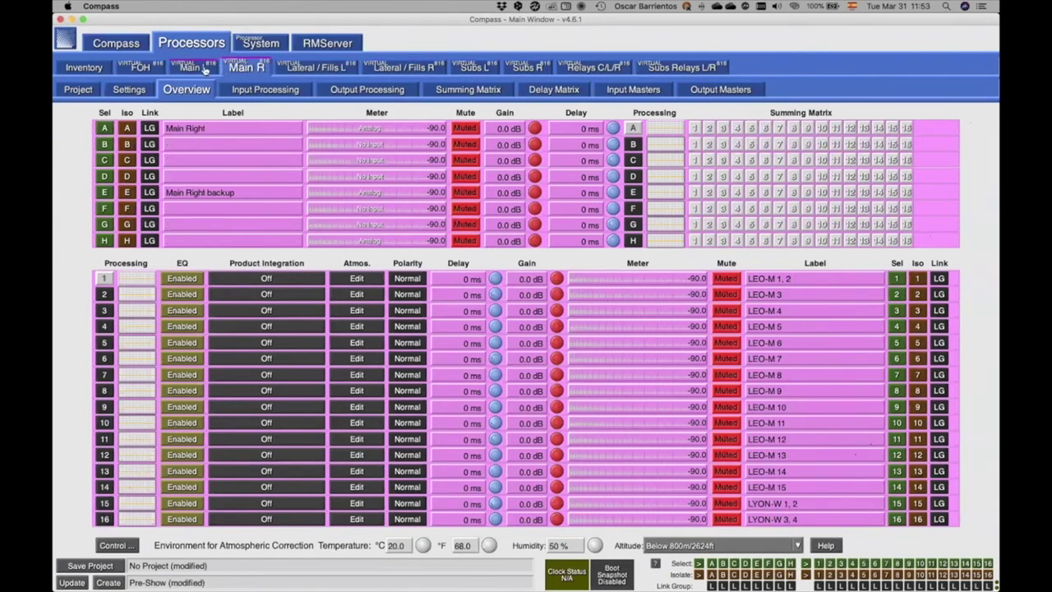
{"action": "left_click", "coordinate": [194, 67]}
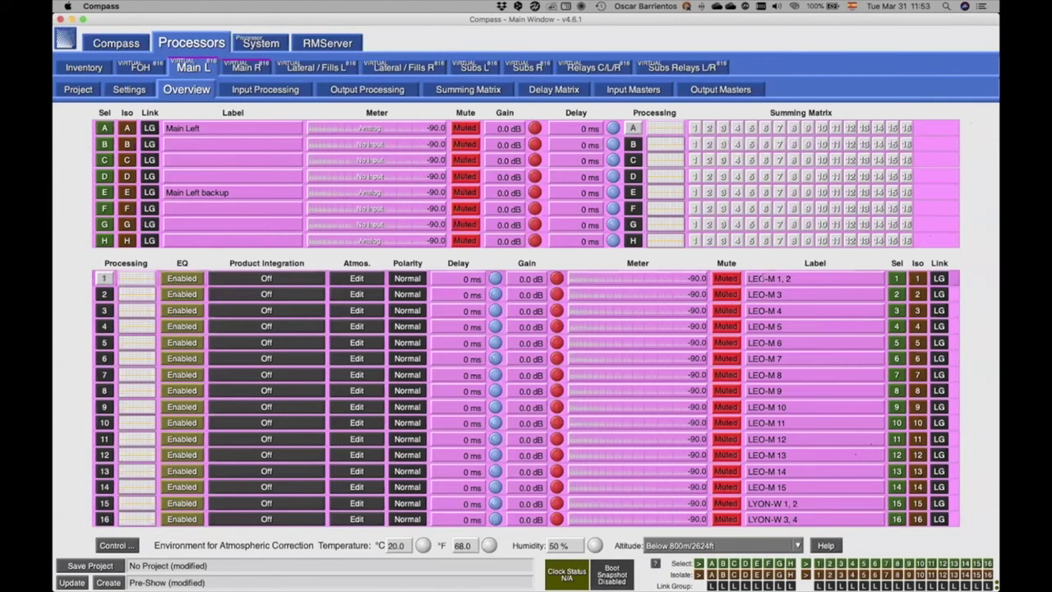
- In Main L's summing matrix, route the Main Left input to all 16 outputs at 0 dB
{"action": "left_click", "coordinate": [736, 191]}
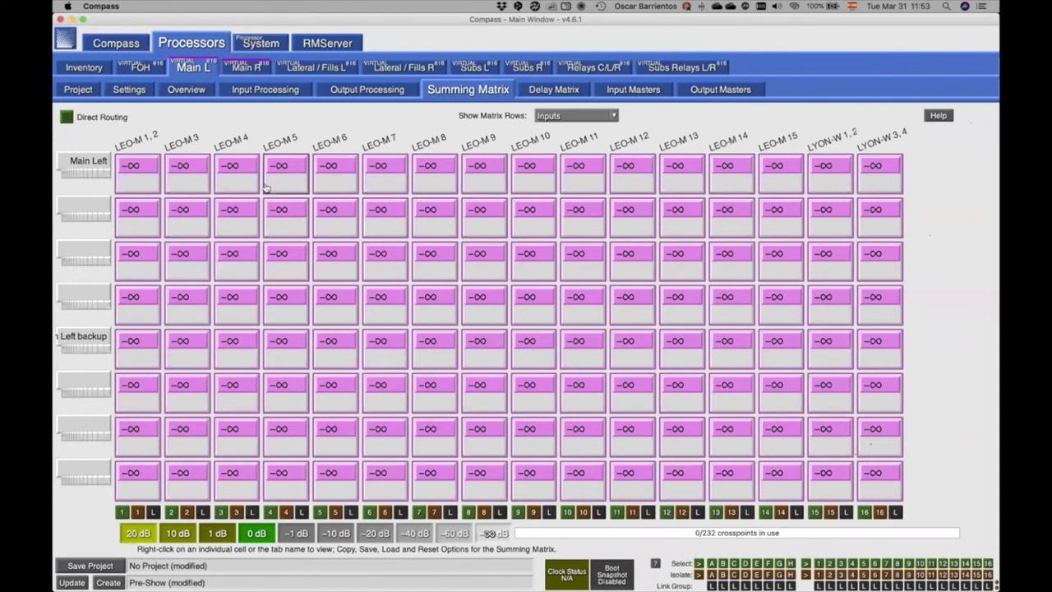
{"action": "left_click", "coordinate": [146, 185]}
{"action": "left_click", "coordinate": [148, 186]}
{"action": "left_click", "coordinate": [149, 188]}
{"action": "left_click", "coordinate": [148, 188]}
{"action": "left_click", "coordinate": [149, 187]}
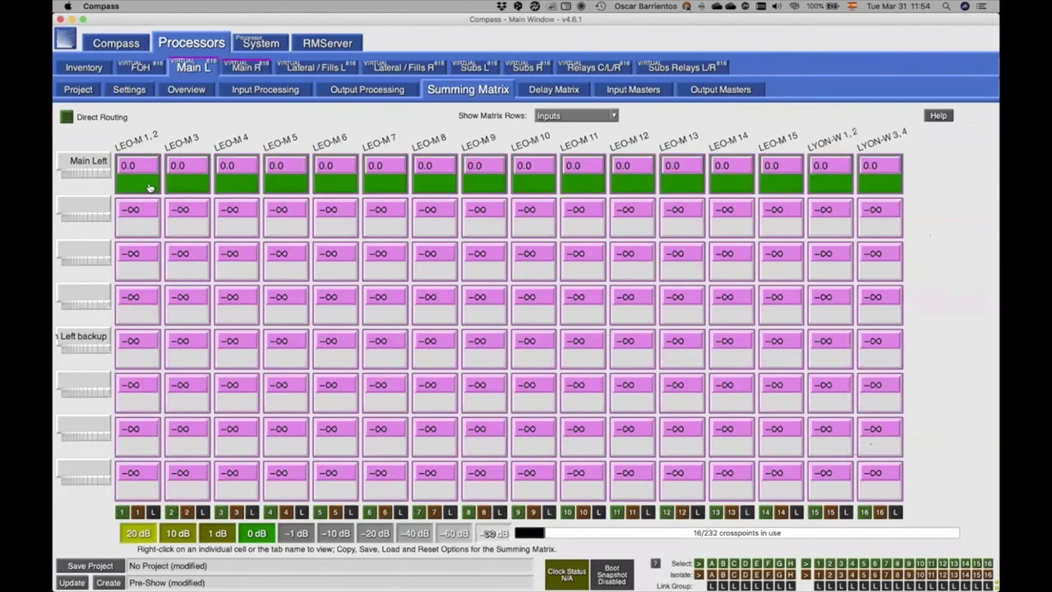
- Route the Main Left backup input to all 16 outputs at 0 dB and check the routing in the Main L and Main R overviews
{"action": "left_click", "coordinate": [147, 357]}
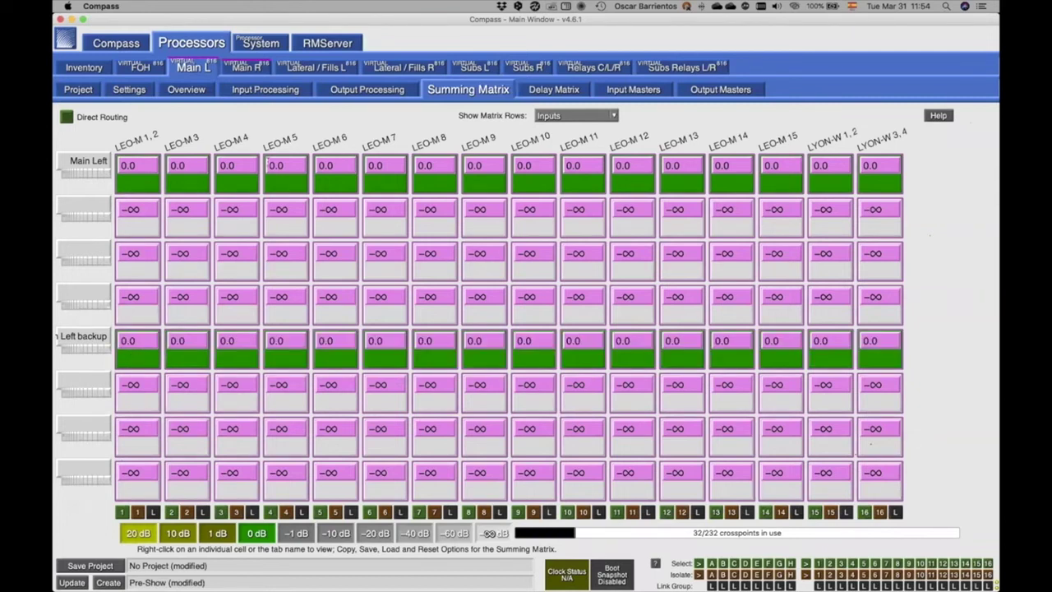
{"action": "left_click", "coordinate": [187, 90]}
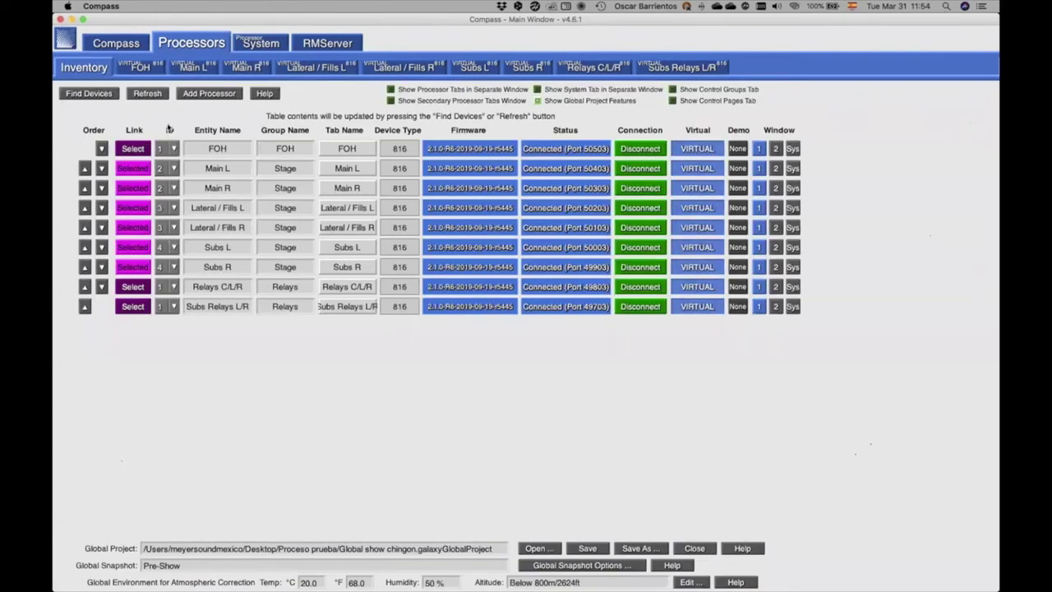
{"action": "left_click", "coordinate": [189, 69]}
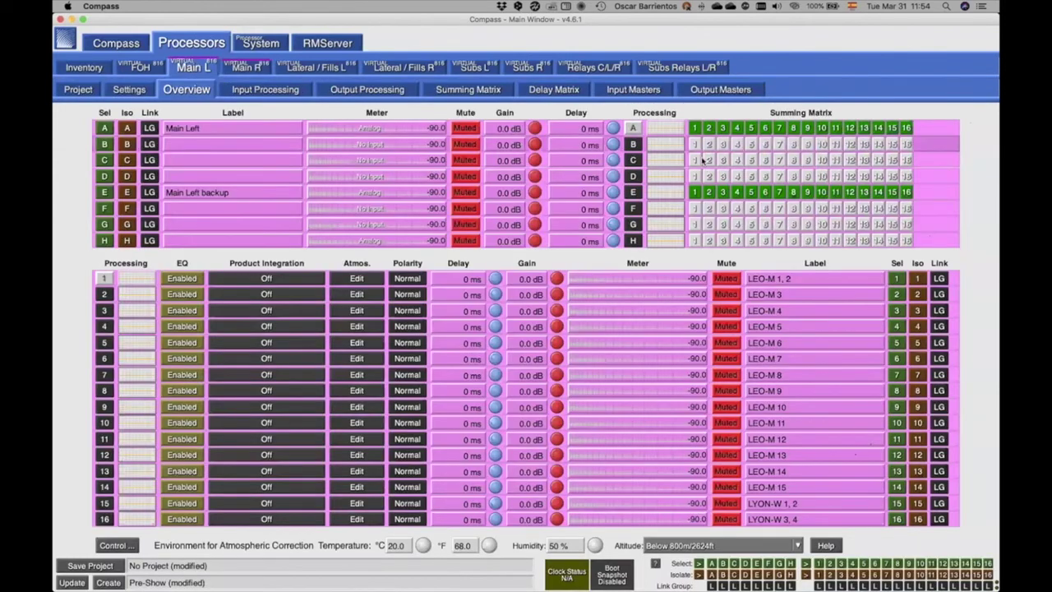
{"action": "left_click", "coordinate": [261, 71]}
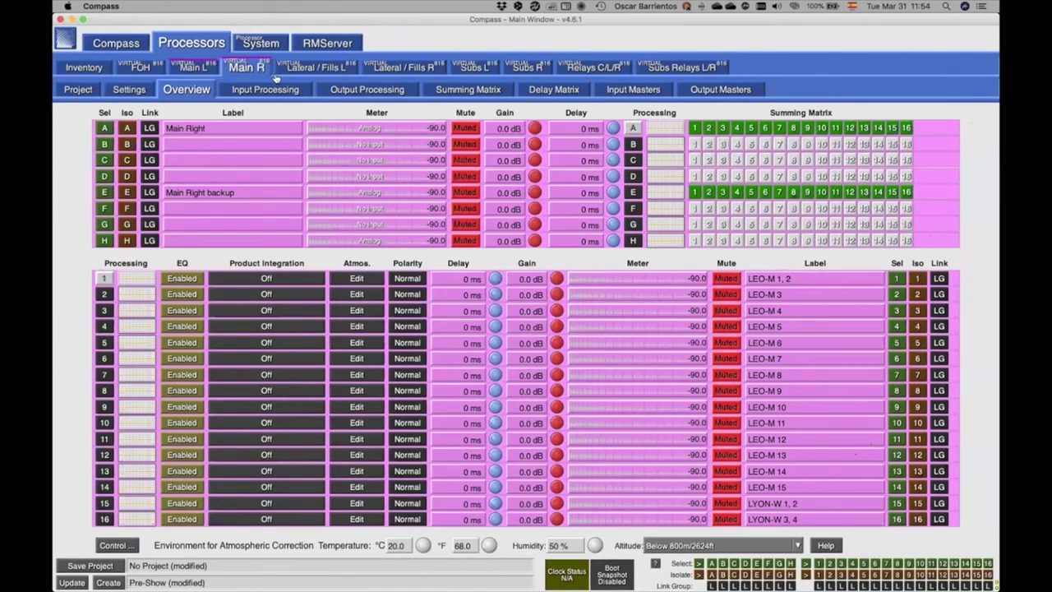
- Load the saved summing matrix "Lateral-fills L.galaxySummingMatrix" into Lateral / Fills L and check the routing on Lateral / Fills R
{"action": "left_click", "coordinate": [317, 67]}
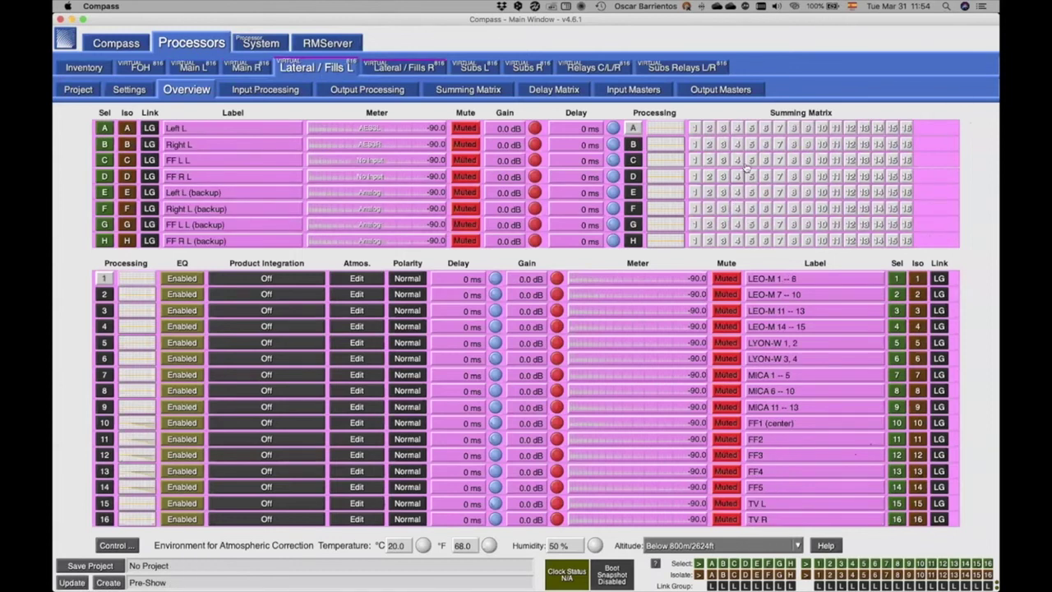
{"action": "right_click", "coordinate": [750, 163]}
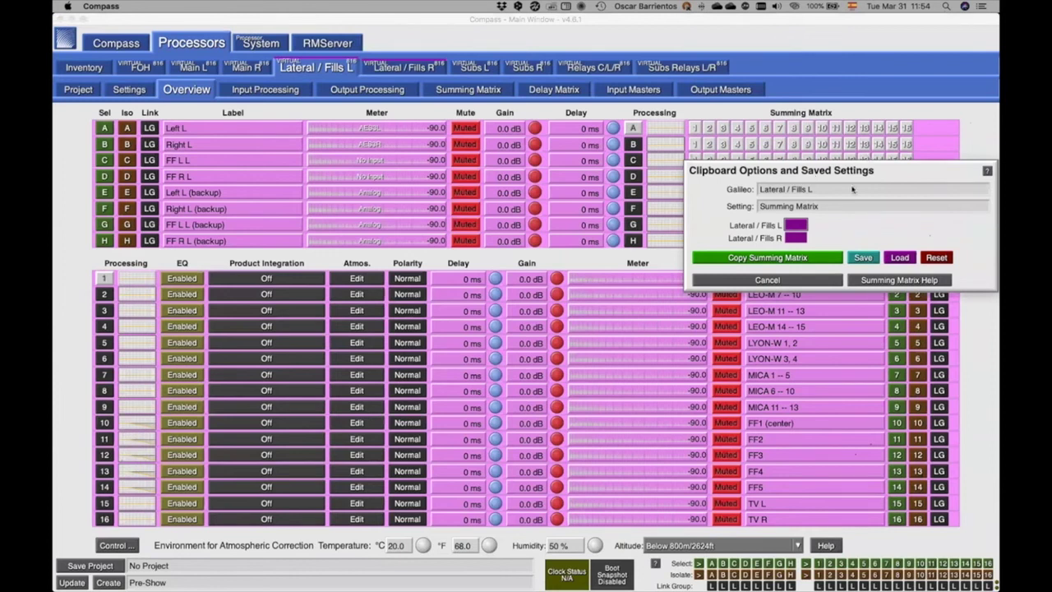
{"action": "left_click", "coordinate": [900, 258]}
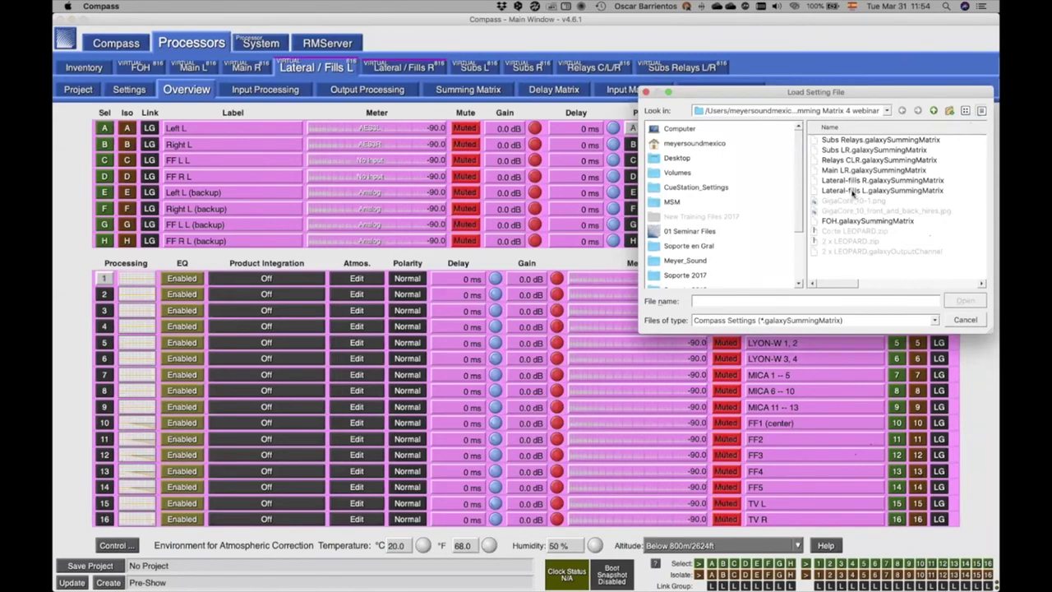
{"action": "left_click", "coordinate": [852, 191]}
{"action": "left_click", "coordinate": [965, 300]}
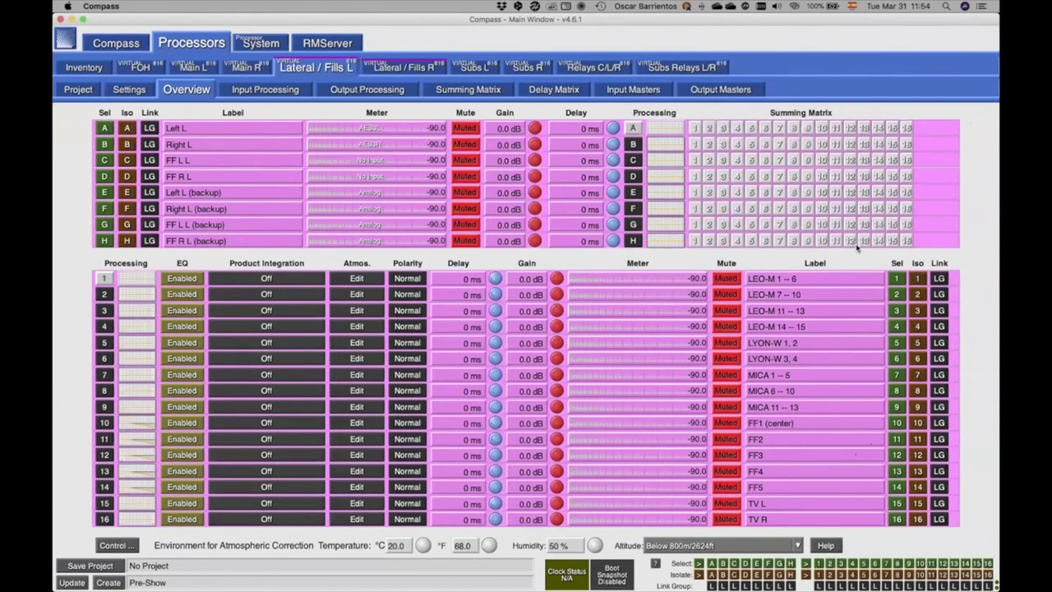
{"action": "left_click", "coordinate": [393, 68]}
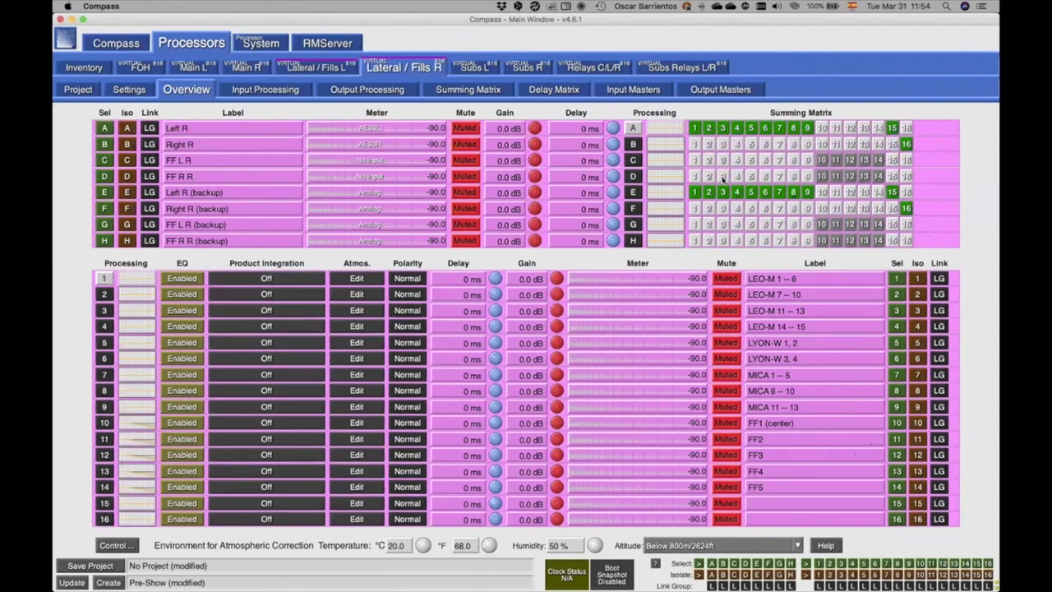
{"action": "left_click", "coordinate": [304, 68]}
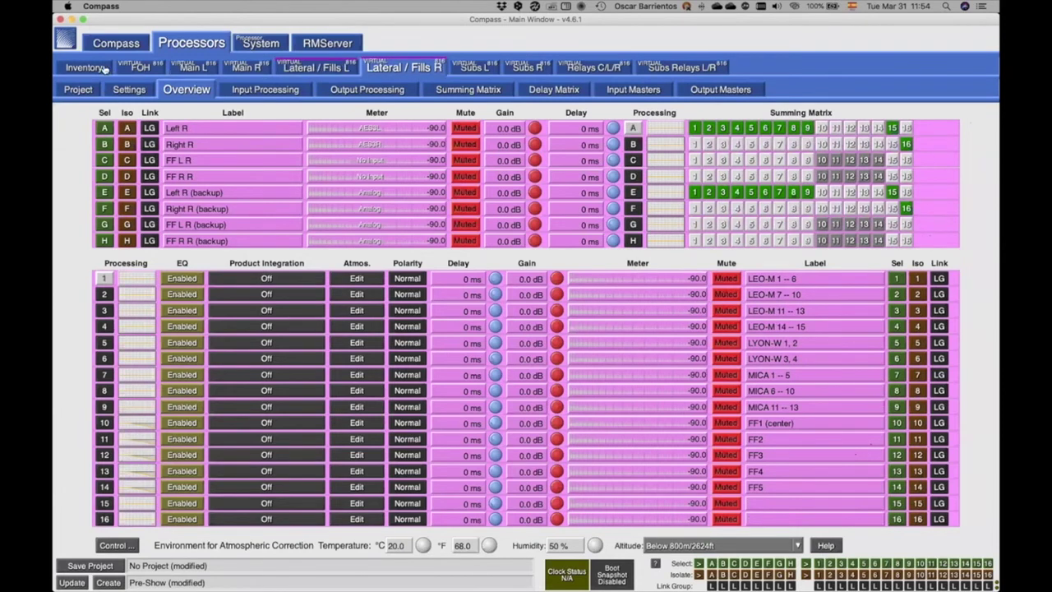
{"action": "left_click", "coordinate": [99, 69]}
{"action": "left_click", "coordinate": [135, 227]}
{"action": "left_click", "coordinate": [135, 228]}
{"action": "left_click", "coordinate": [138, 229]}
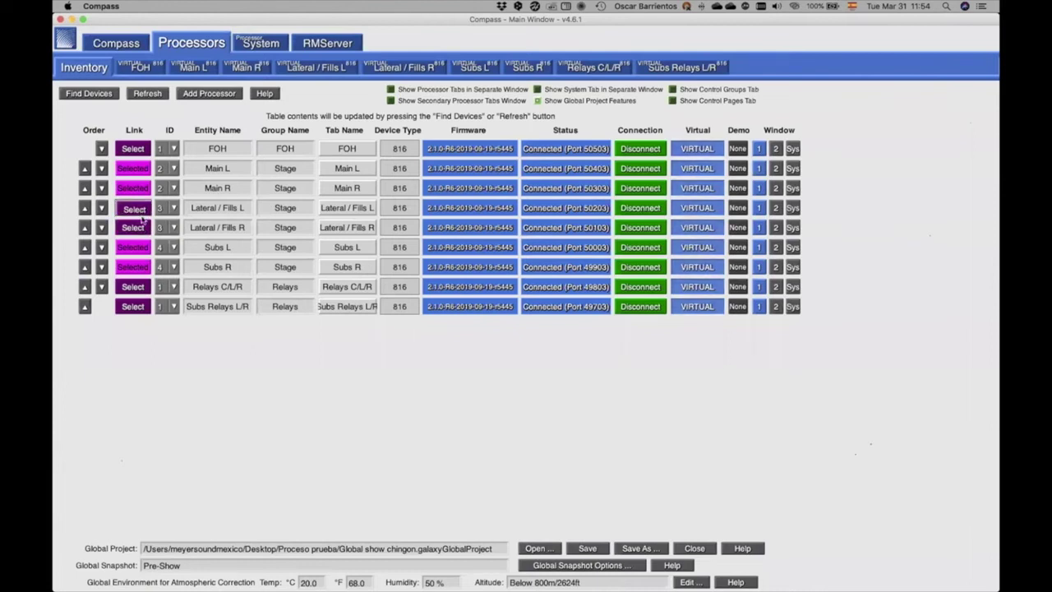
{"action": "left_click", "coordinate": [138, 229]}
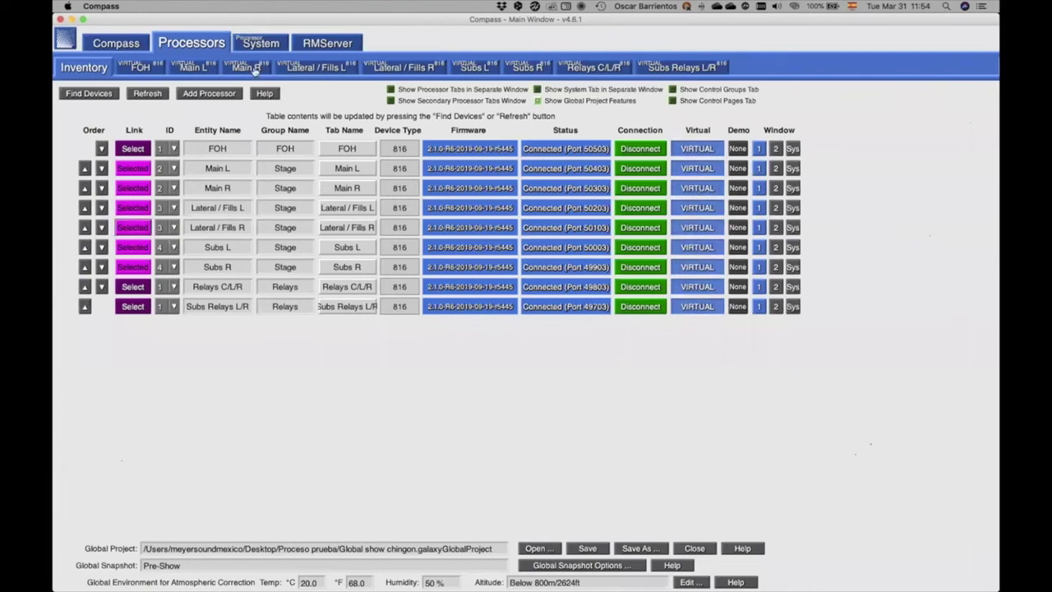
{"action": "left_click", "coordinate": [404, 66]}
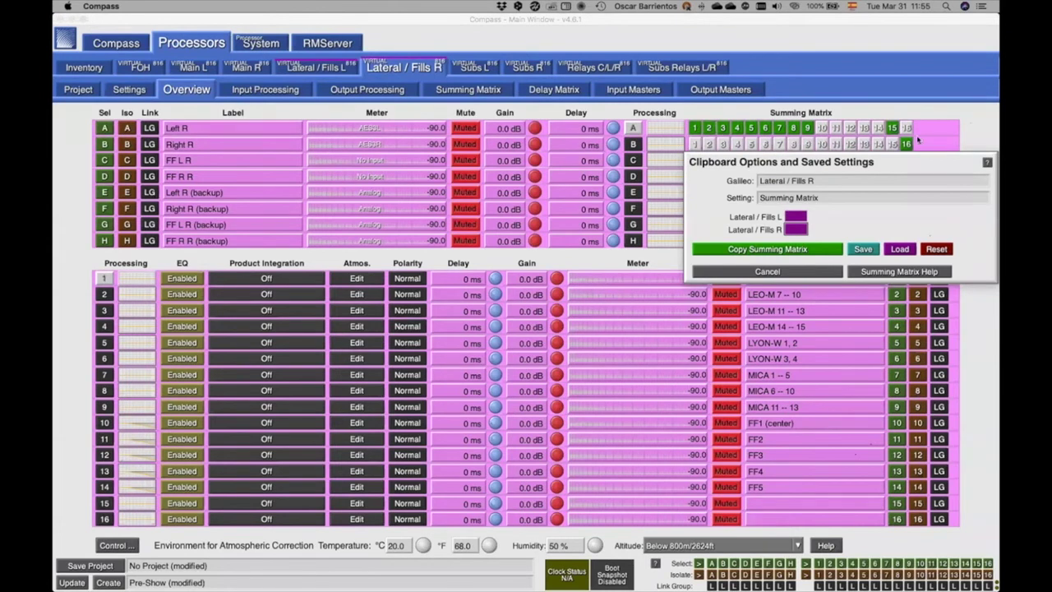
{"action": "left_click", "coordinate": [983, 128]}
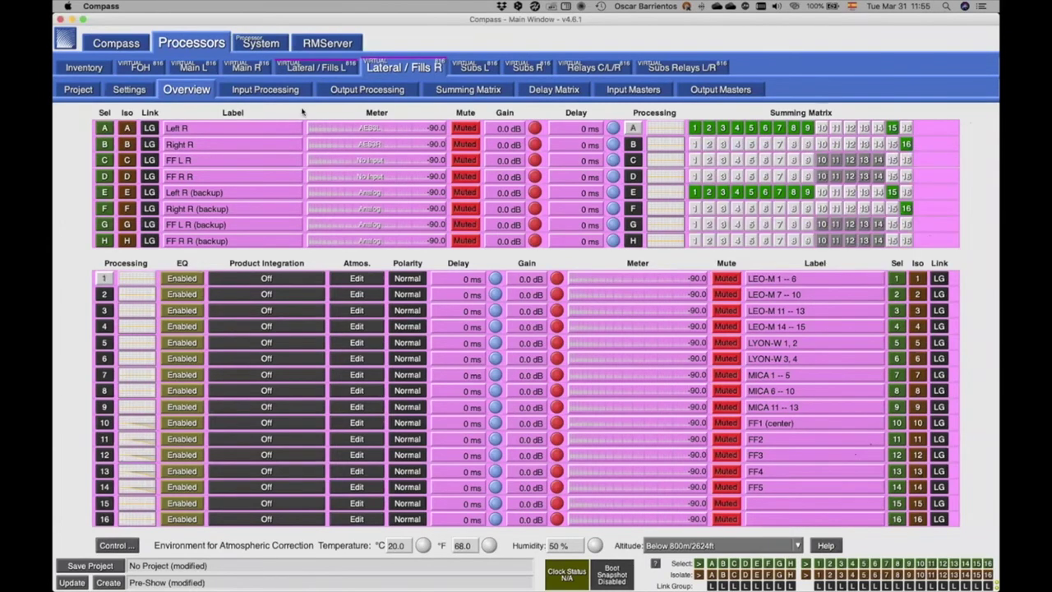
- Unlink Lateral / Fills L and Lateral / Fills R from each other in the processor inventory
{"action": "left_click", "coordinate": [102, 69]}
{"action": "left_click", "coordinate": [134, 207]}
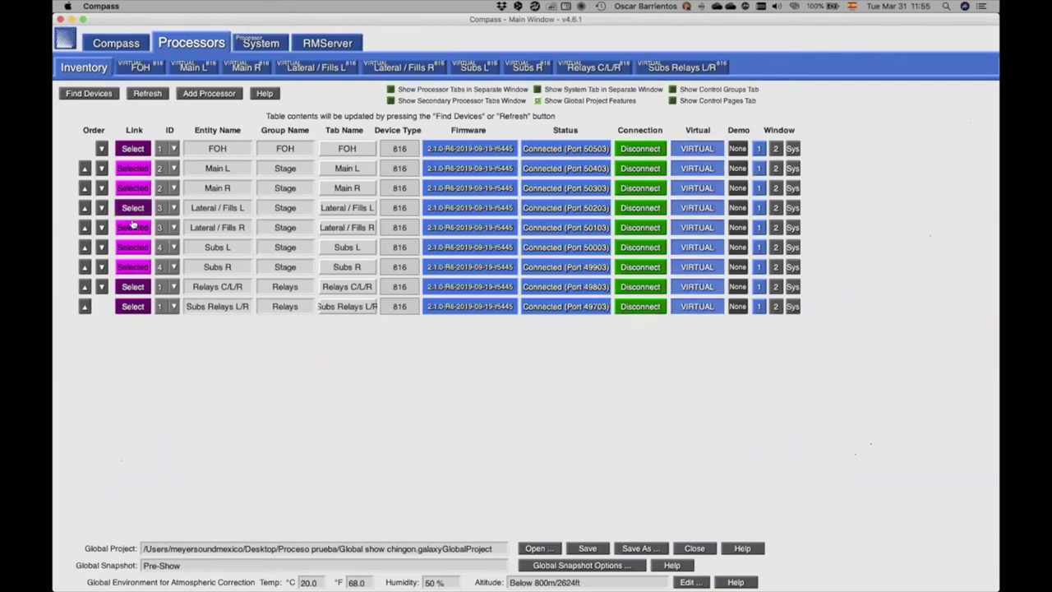
{"action": "left_click", "coordinate": [133, 224]}
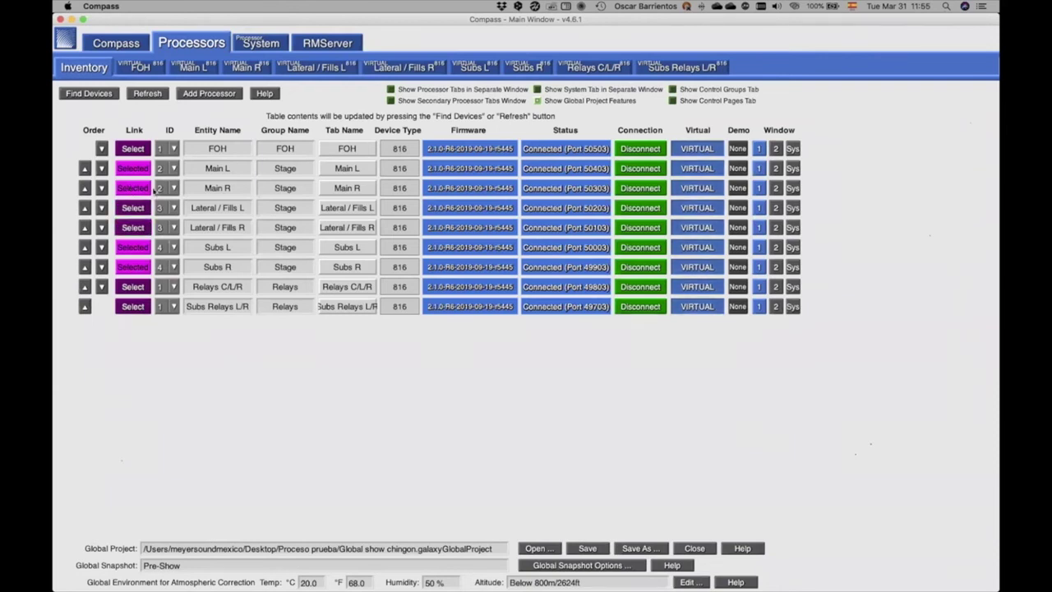
- Load the saved summing matrix "Lateral-fills R.galaxySummingMatrix" into Lateral / Fills R only
{"action": "left_click", "coordinate": [381, 69]}
{"action": "left_click", "coordinate": [386, 68]}
{"action": "right_click", "coordinate": [769, 159]}
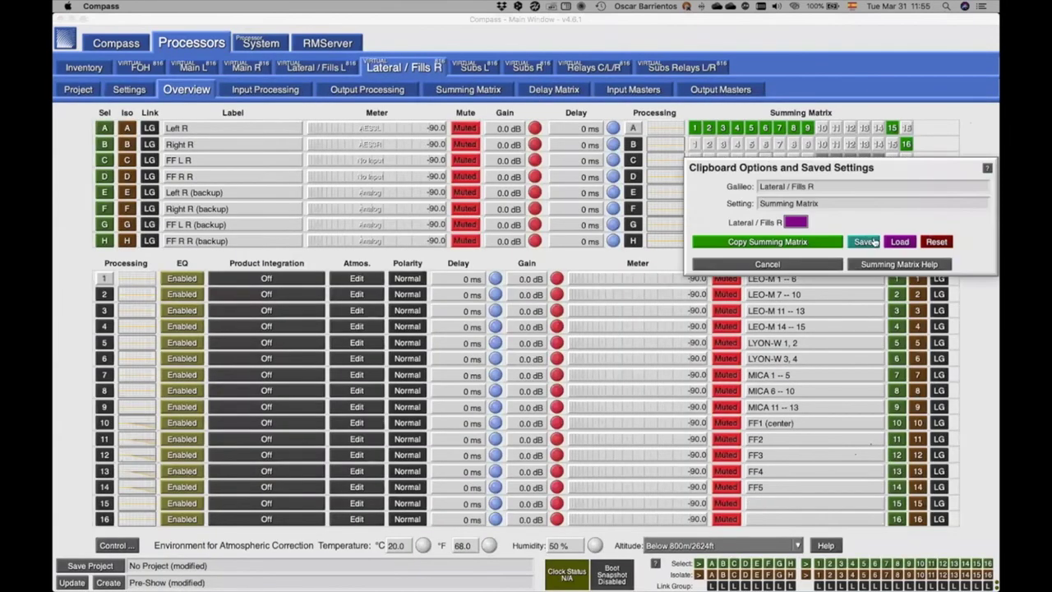
{"action": "left_click", "coordinate": [900, 242]}
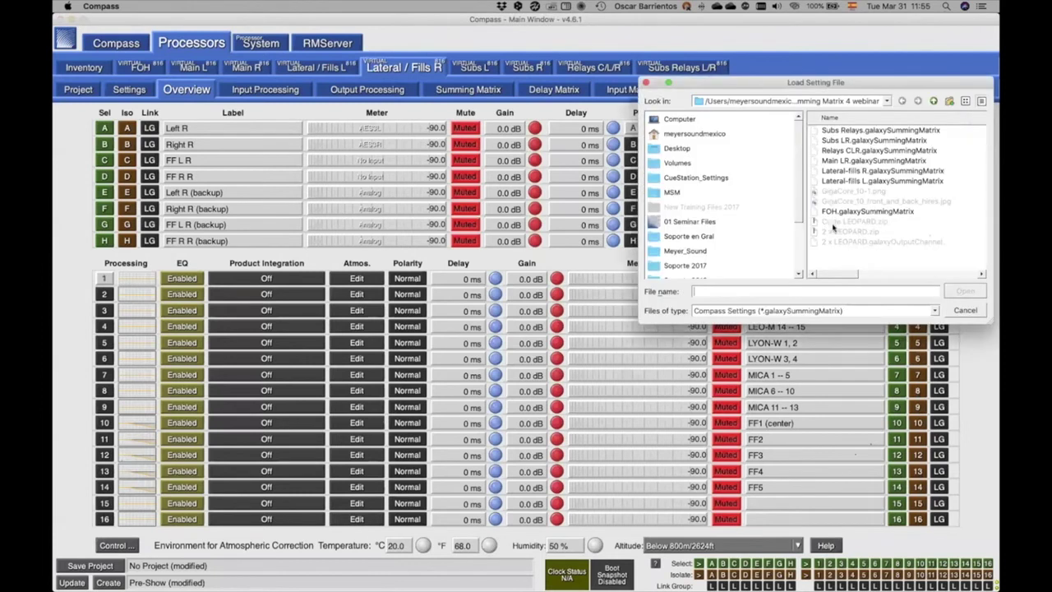
{"action": "left_click", "coordinate": [865, 171]}
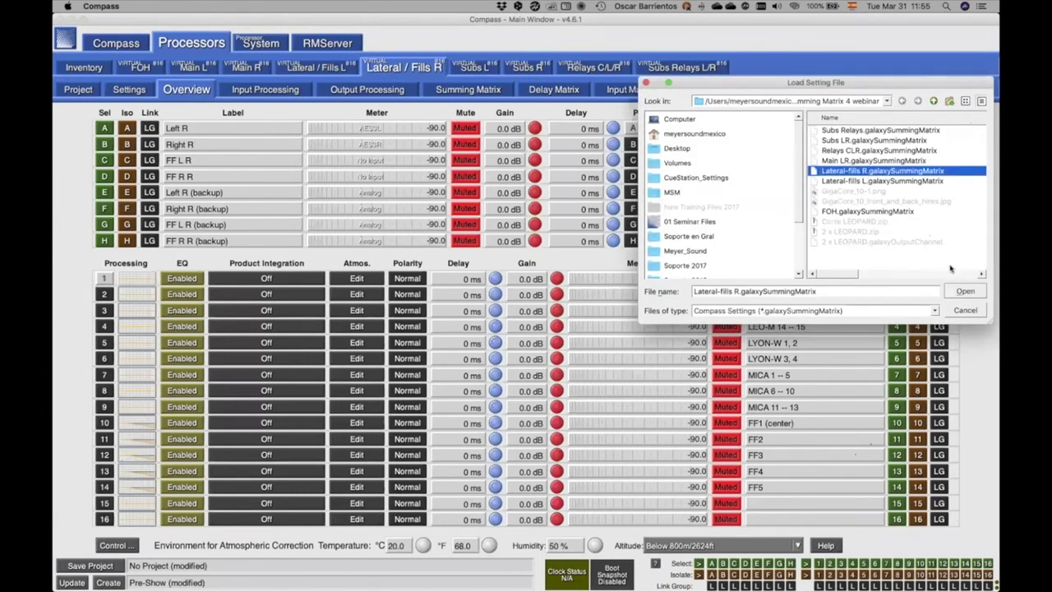
{"action": "left_click", "coordinate": [954, 289]}
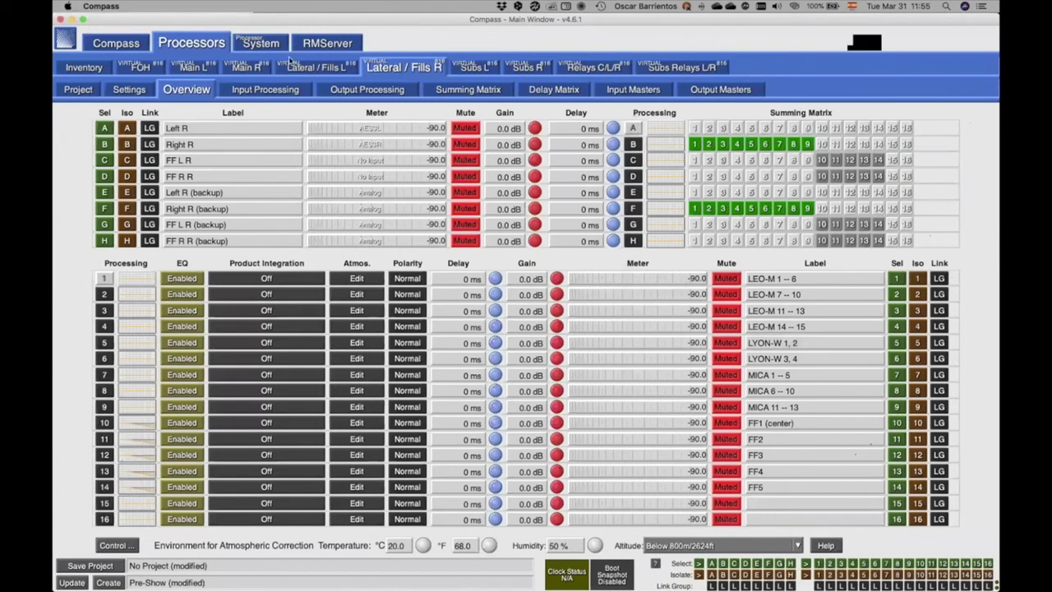
- Compare the summing matrices of both Lateral / Fills processors and link the two processors again in the inventory
{"action": "left_click", "coordinate": [319, 70]}
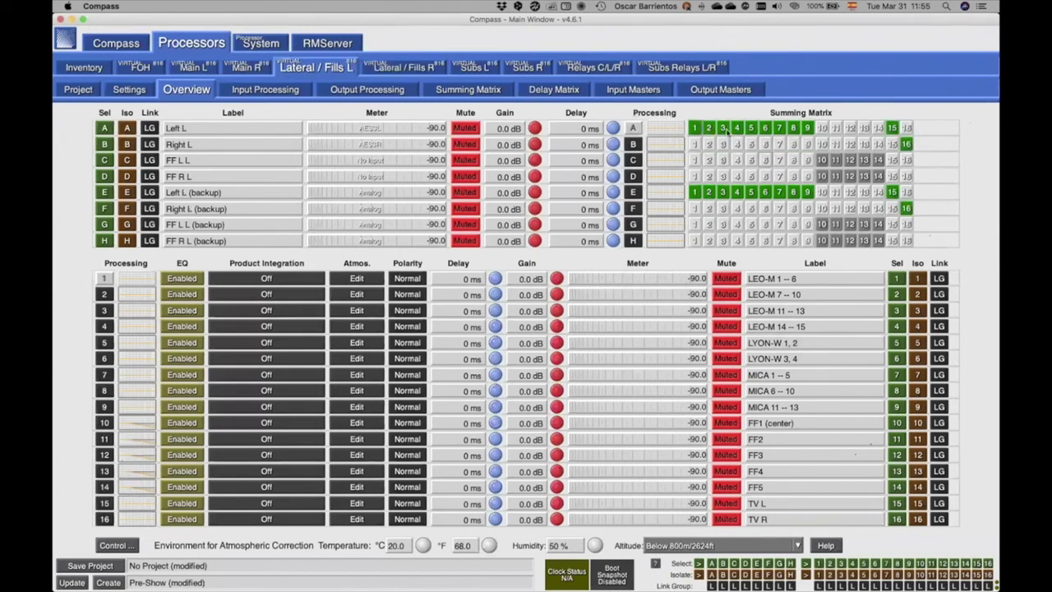
{"action": "left_click", "coordinate": [402, 69]}
{"action": "left_click", "coordinate": [347, 69]}
{"action": "left_click", "coordinate": [92, 68]}
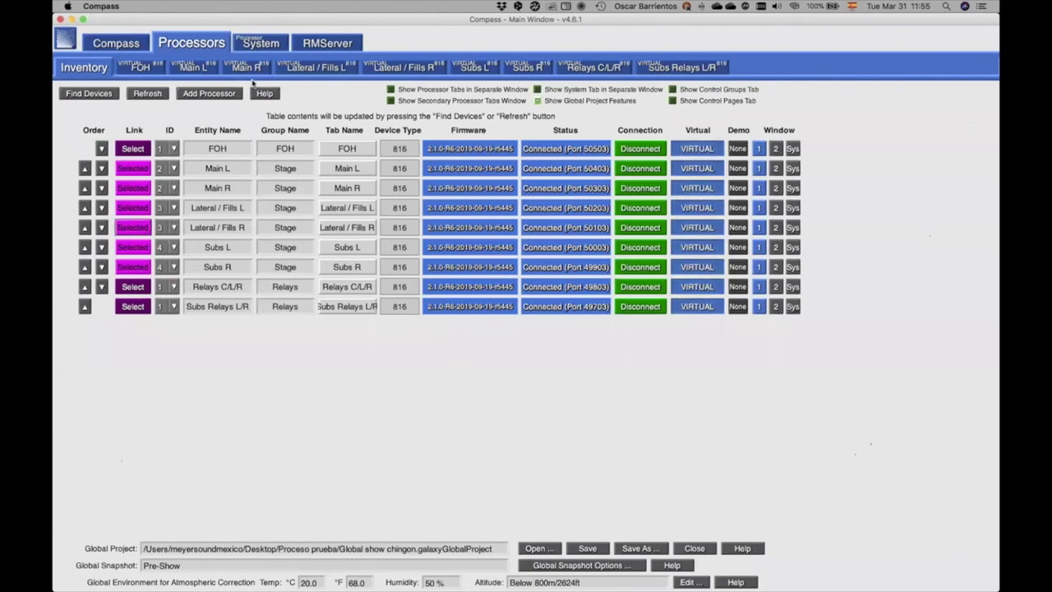
- Review the summing matrix routing of Lateral / Fills L, Lateral / Fills R, Subs L and Subs R
{"action": "left_click", "coordinate": [312, 68]}
{"action": "left_click", "coordinate": [406, 69]}
{"action": "left_click", "coordinate": [473, 69]}
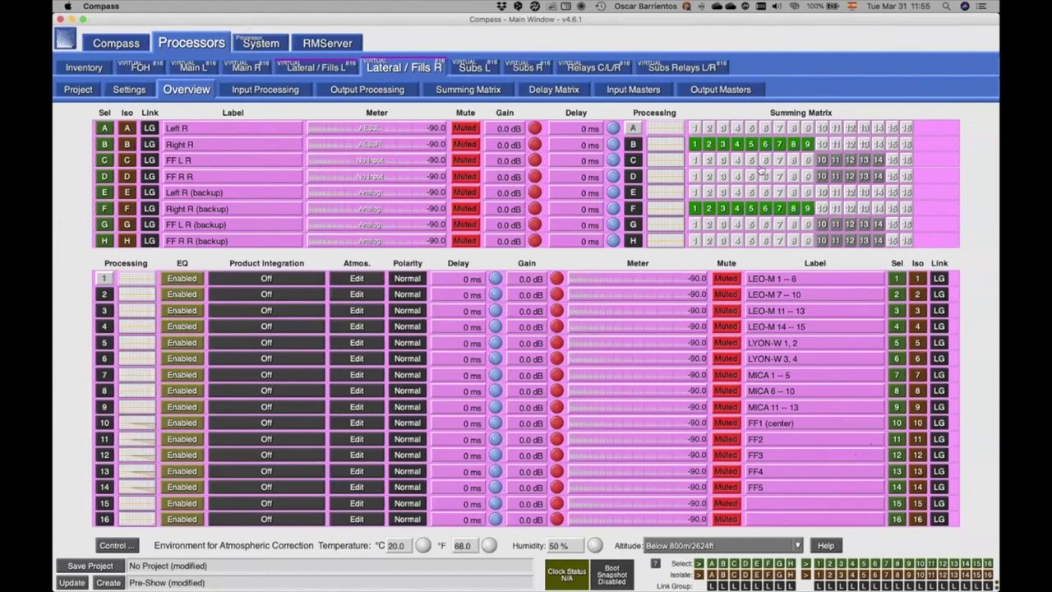
{"action": "left_click", "coordinate": [516, 68]}
- Load the saved summing matrix "Relays CLR.galaxySummingMatrix" into the Relays C/L/R processor
{"action": "left_click", "coordinate": [598, 67]}
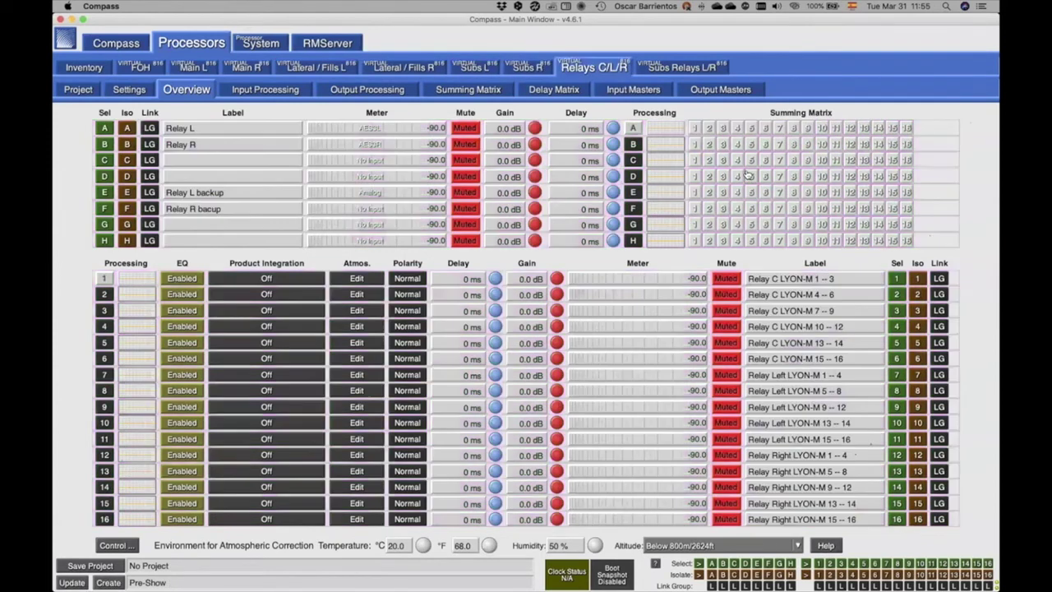
{"action": "right_click", "coordinate": [745, 165]}
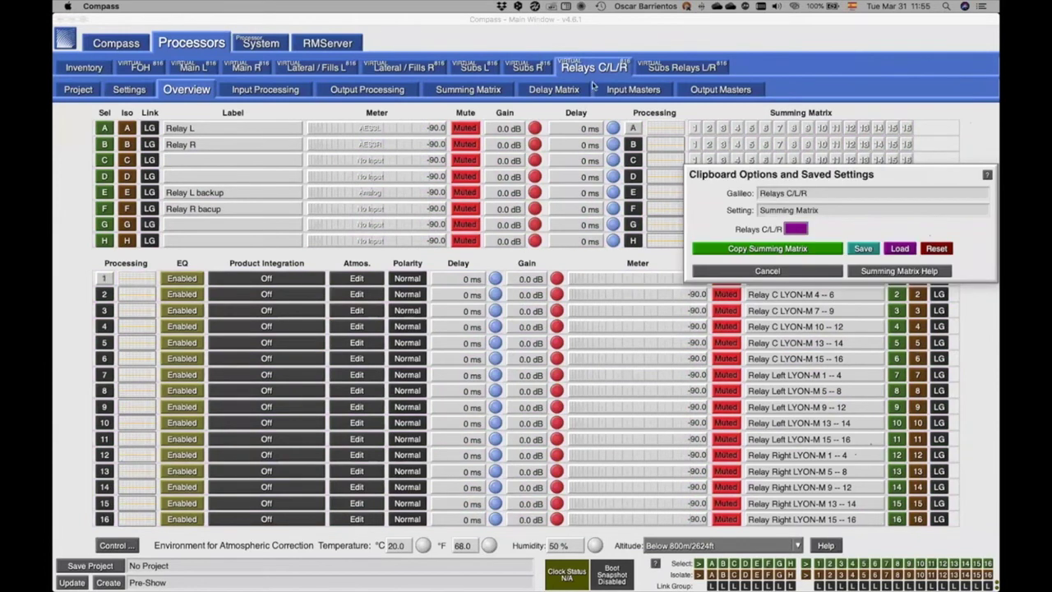
{"action": "left_click", "coordinate": [896, 248]}
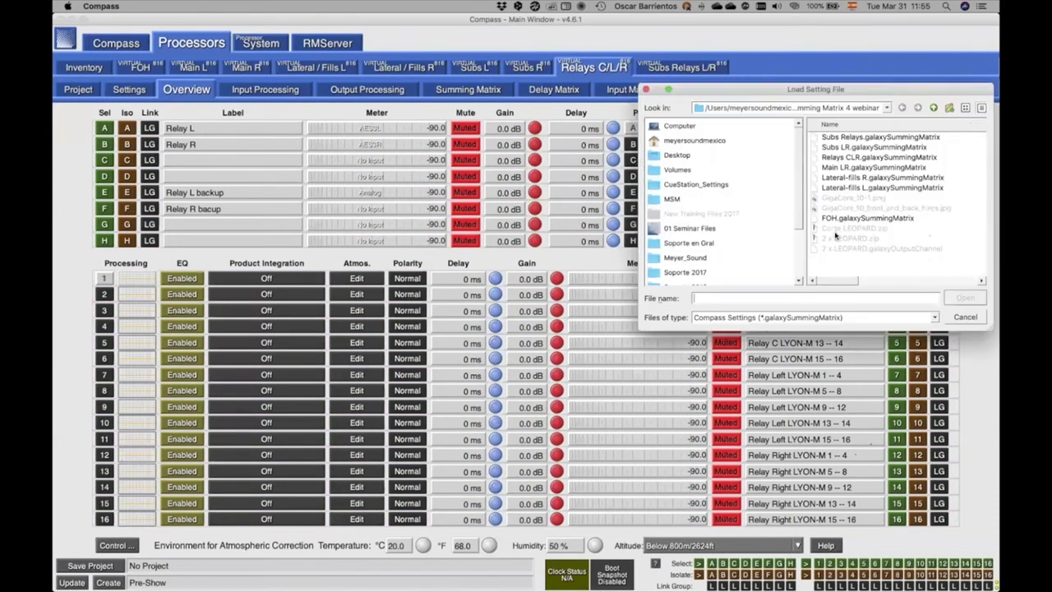
{"action": "left_click", "coordinate": [839, 157]}
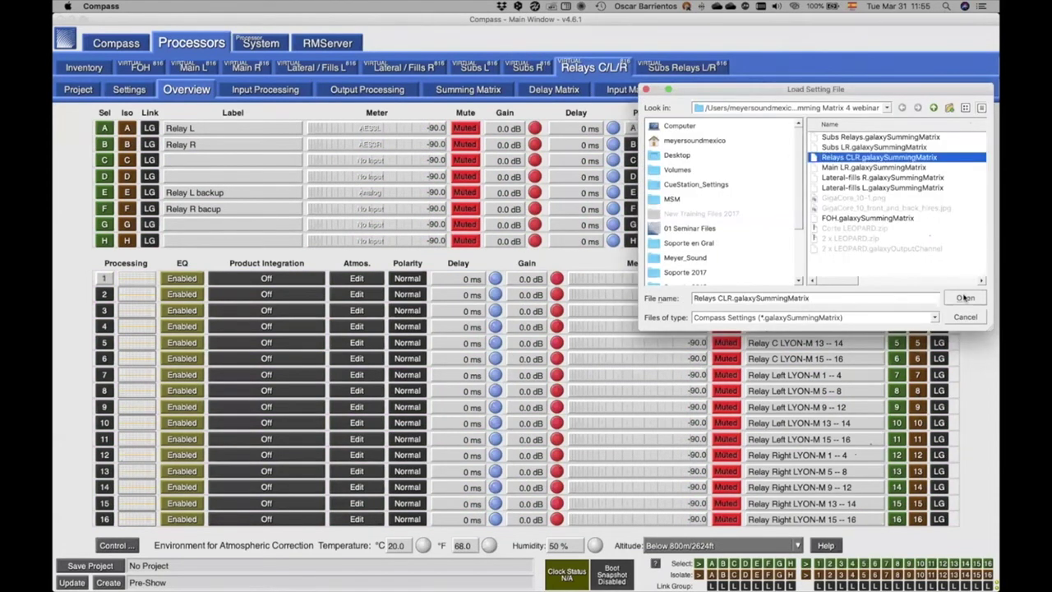
{"action": "left_click", "coordinate": [965, 298]}
- Load the saved summing matrix "Subs Relays.galaxySummingMatrix" into the Subs Relays L/R processor
{"action": "left_click", "coordinate": [678, 69]}
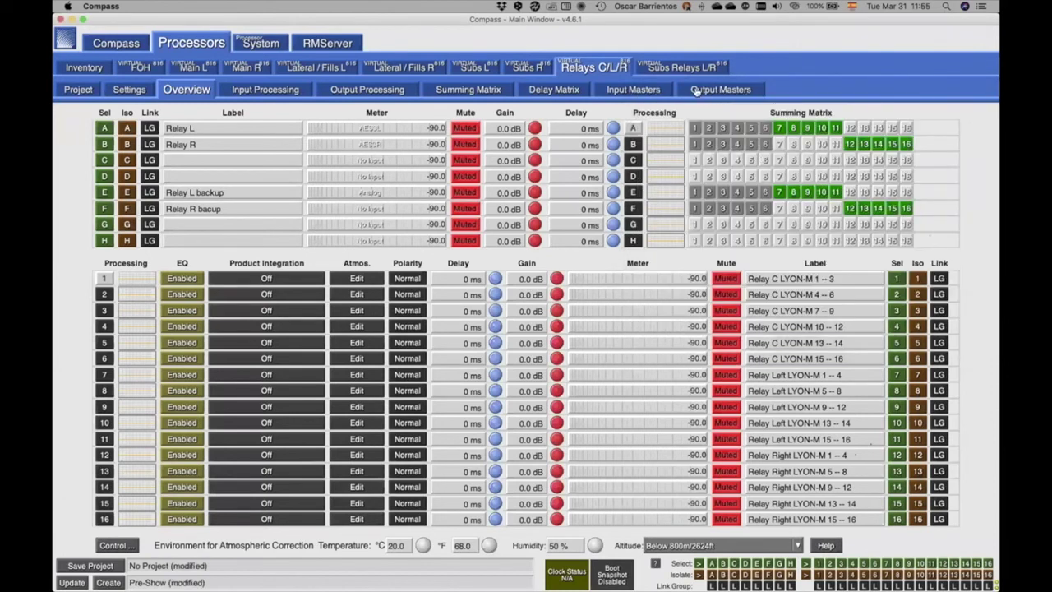
{"action": "right_click", "coordinate": [794, 165]}
{"action": "left_click", "coordinate": [900, 249]}
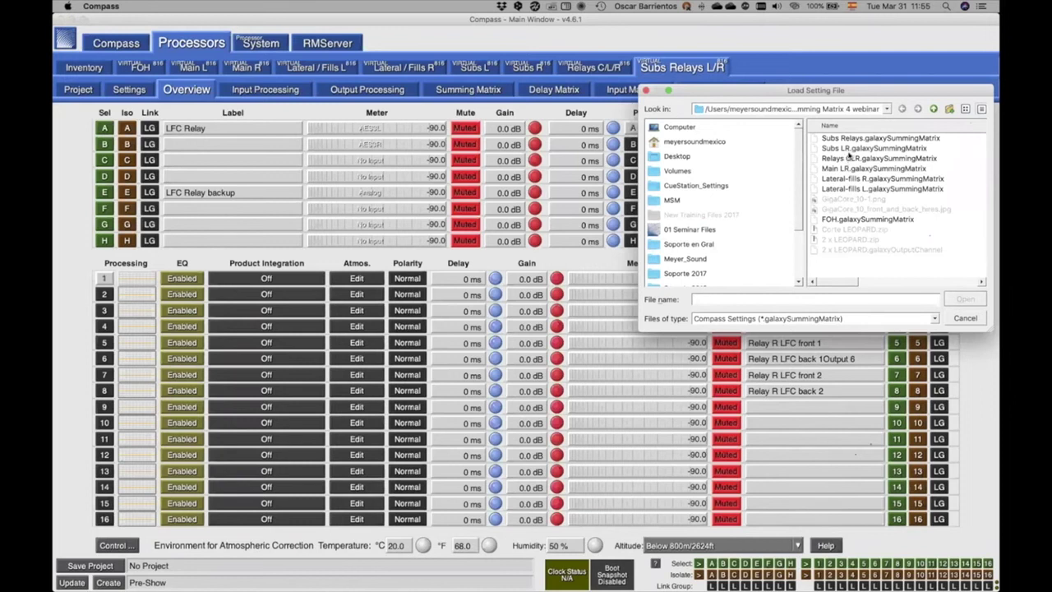
{"action": "left_click", "coordinate": [851, 138]}
{"action": "left_click", "coordinate": [965, 299]}
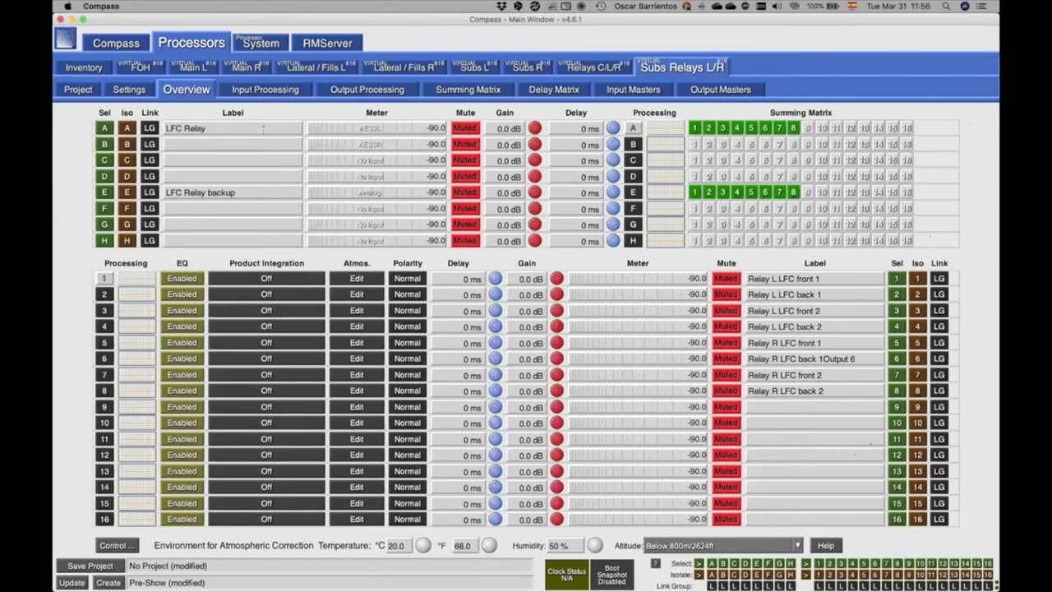
- Review the satellite processors' input and matrix assigns in the Excel planning sheet, and return to Compass to check the Relays C/L/R and Subs Relays L/R overviews
{"action": "key", "text": "ctrl+Right"}
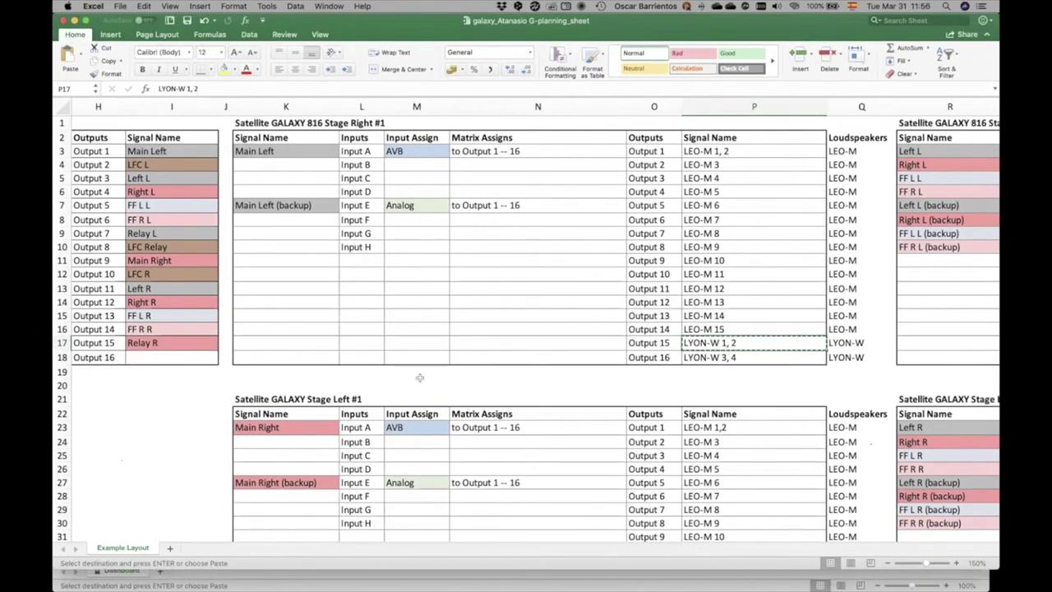
{"action": "scroll", "coordinate": [419, 377], "scroll_direction": "down", "scroll_amount": 5}
{"action": "scroll", "coordinate": [420, 377], "scroll_direction": "right", "scroll_amount": 3}
{"action": "scroll", "coordinate": [420, 377], "scroll_direction": "up", "scroll_amount": 4}
{"action": "scroll", "coordinate": [419, 376], "scroll_direction": "right", "scroll_amount": 4}
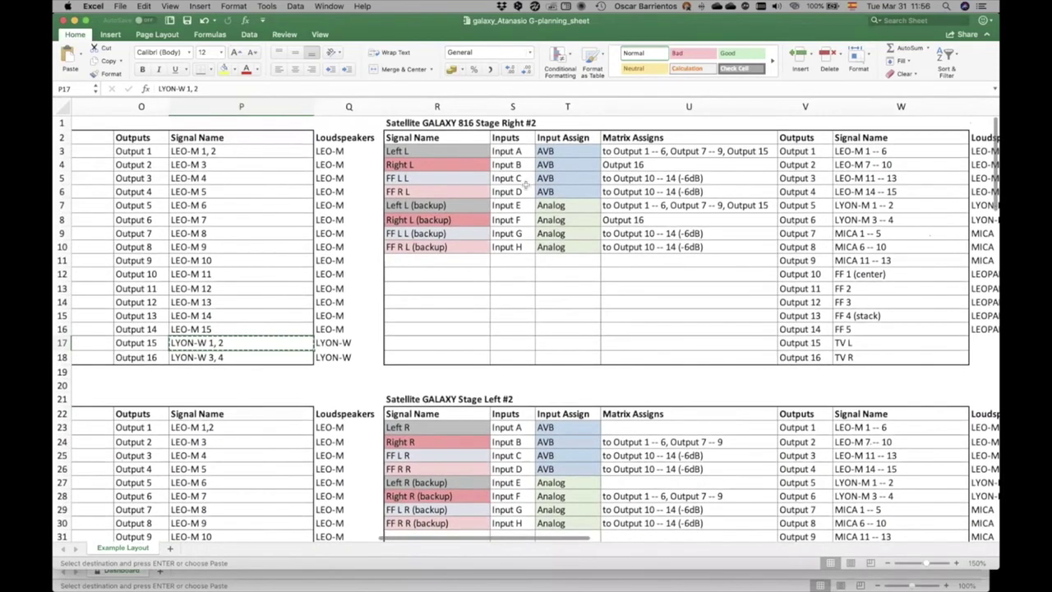
{"action": "scroll", "coordinate": [526, 185], "scroll_direction": "left", "scroll_amount": 3}
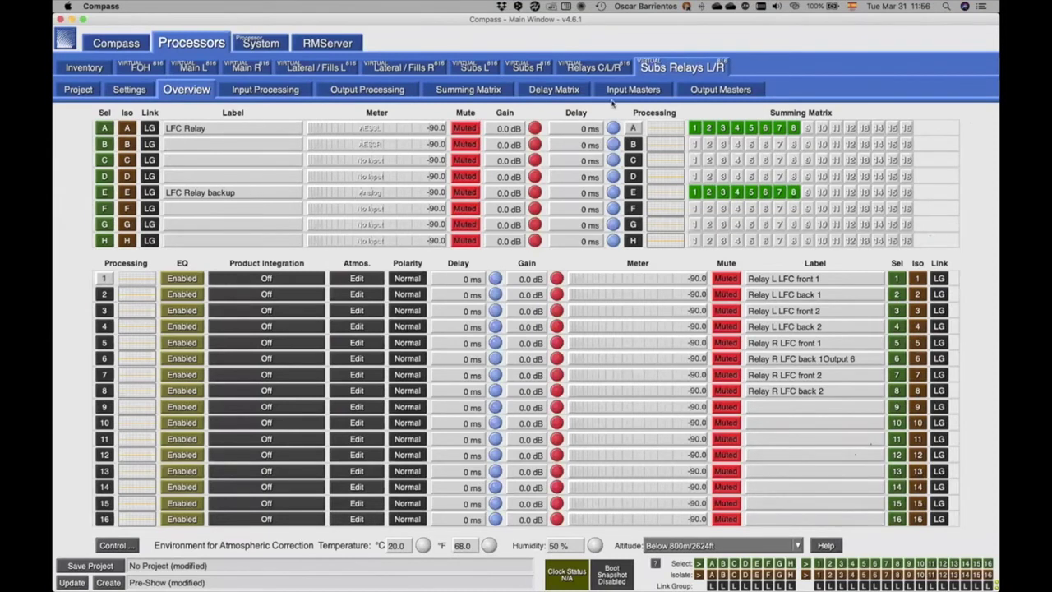
{"action": "left_click", "coordinate": [596, 68]}
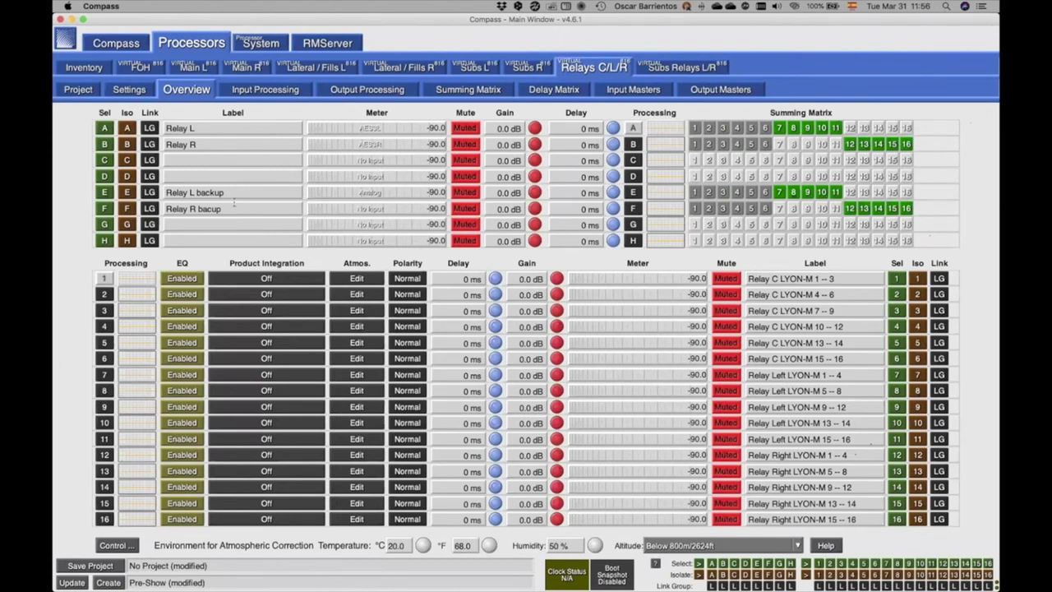
{"action": "left_click", "coordinate": [666, 70]}
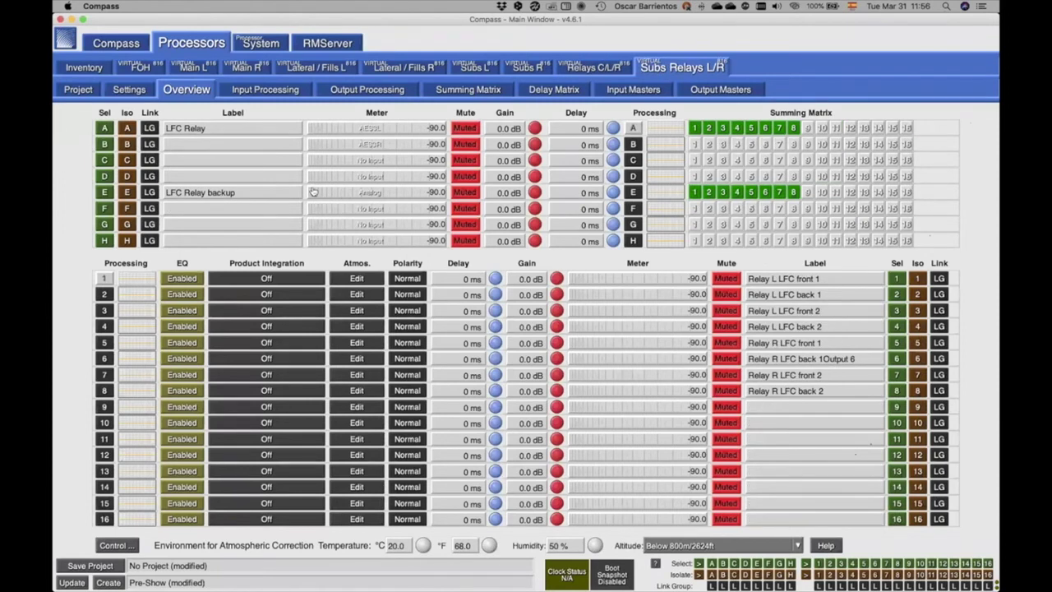
- Set input channel F of the Relays C/L/R processor to Analog
{"action": "left_click", "coordinate": [606, 71]}
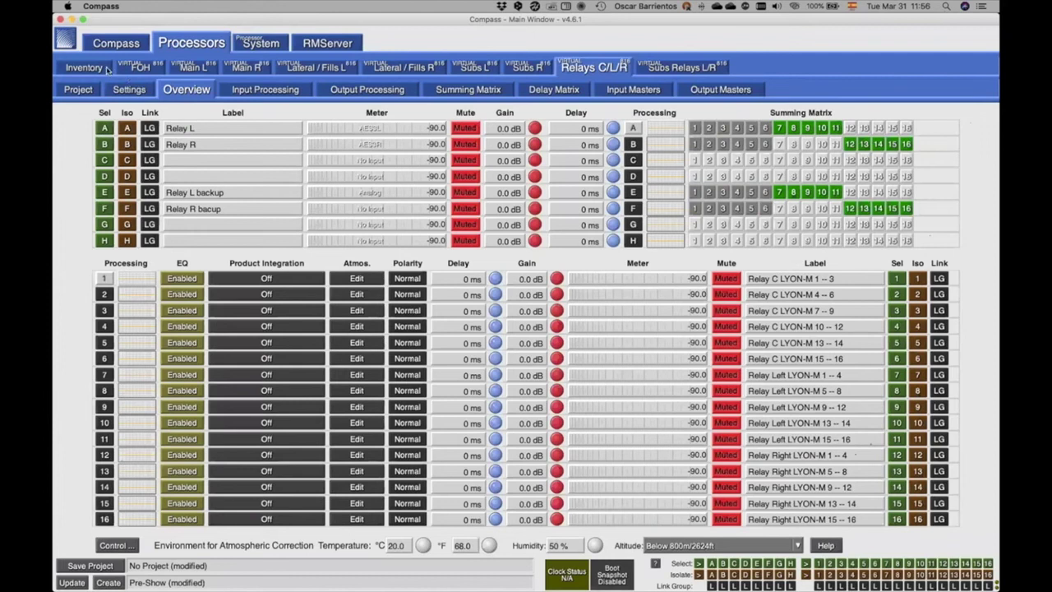
{"action": "left_click", "coordinate": [128, 90]}
{"action": "left_click", "coordinate": [153, 112]}
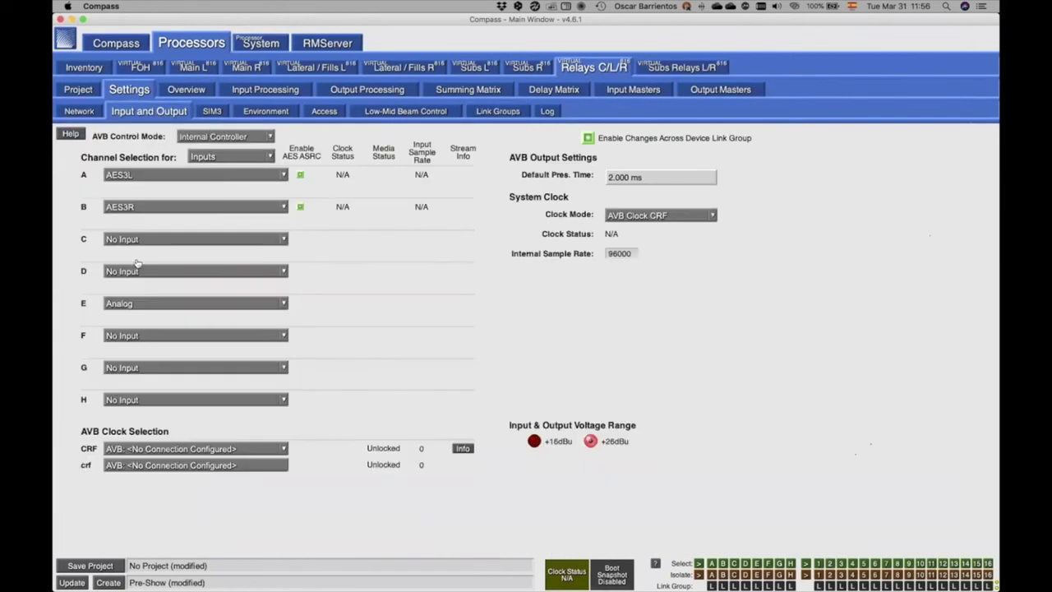
{"action": "left_click", "coordinate": [280, 335]}
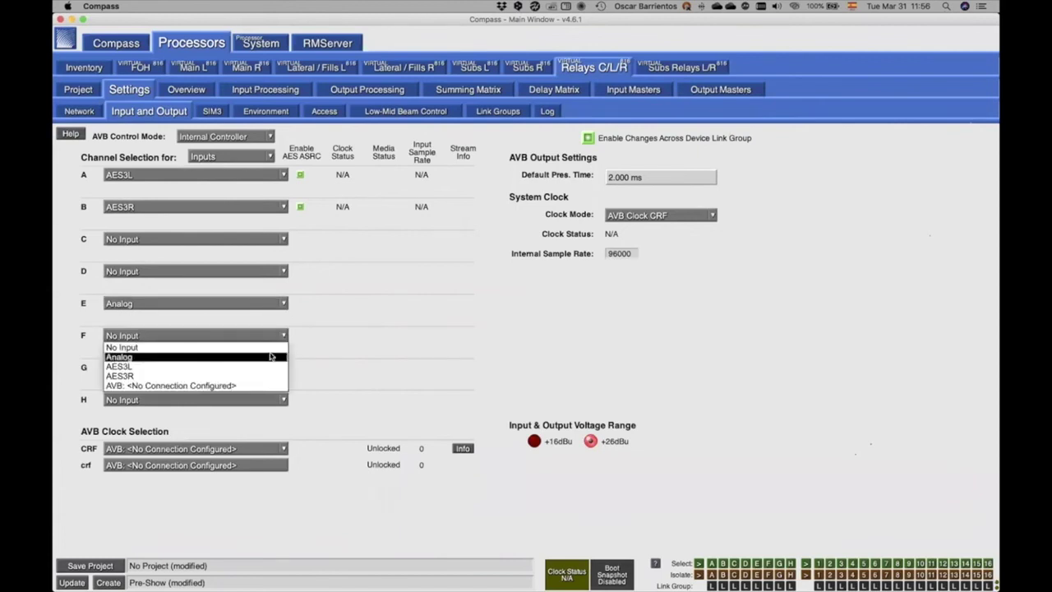
{"action": "left_click", "coordinate": [120, 356]}
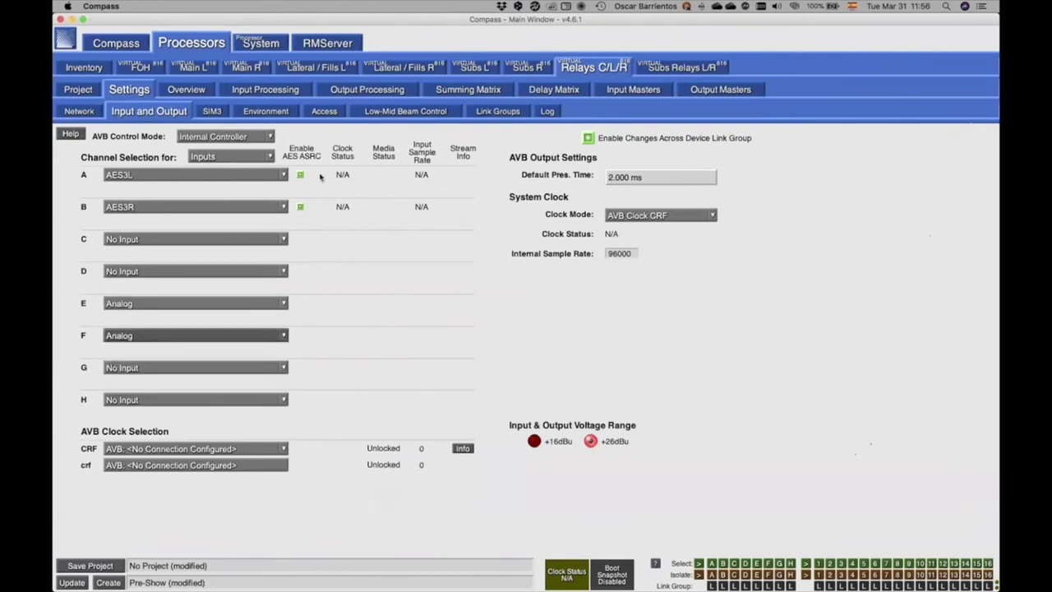
- Review the input channel selections of the Subs, Lateral / Fills, Main and FOH processors, including the AVB browser for input A of Lateral / Fills R
{"action": "left_click", "coordinate": [485, 67]}
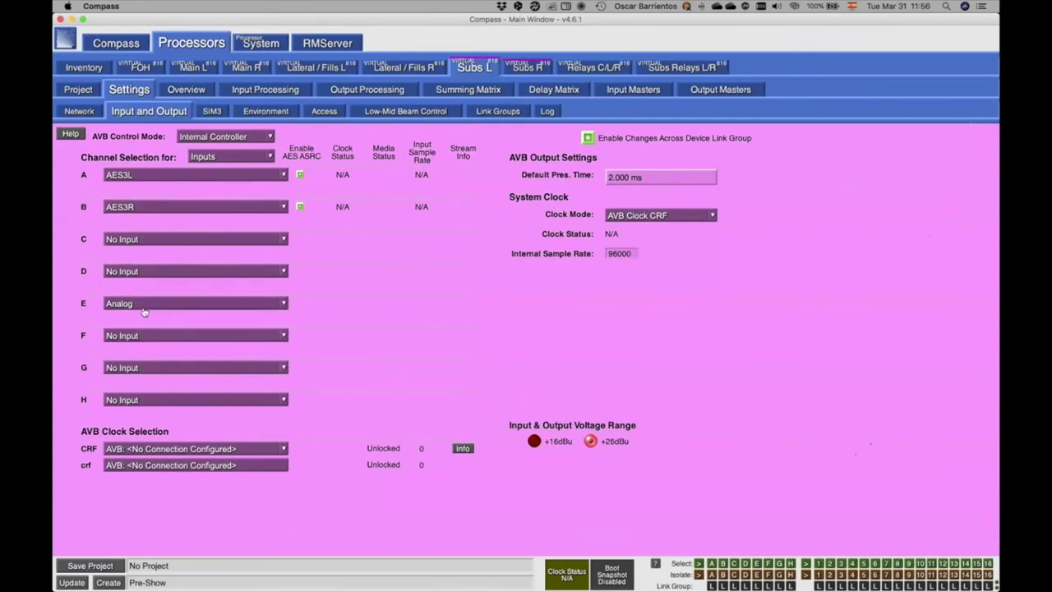
{"action": "left_click", "coordinate": [403, 67]}
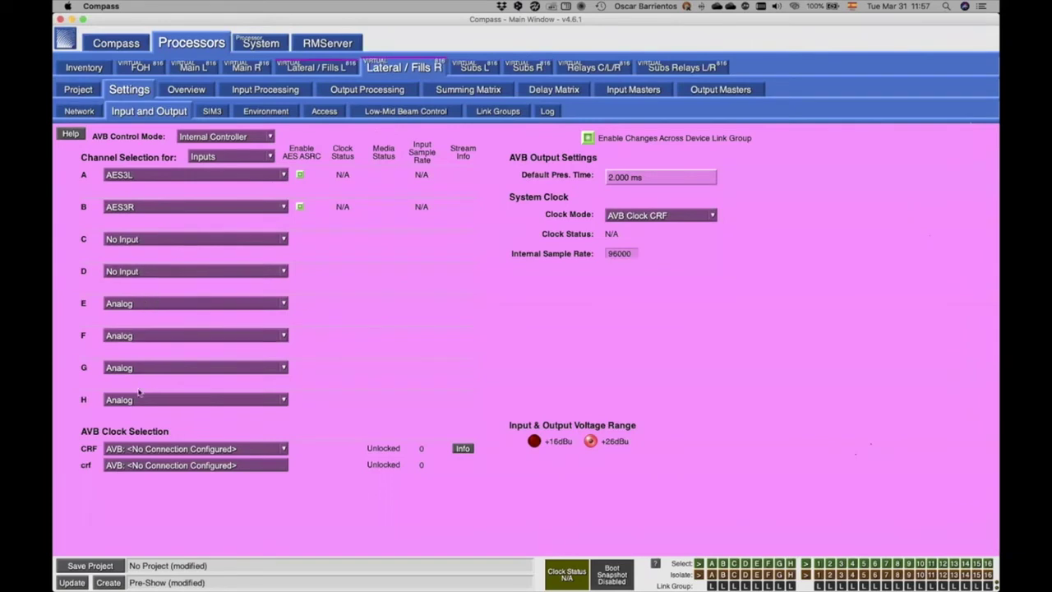
{"action": "left_click", "coordinate": [228, 174]}
{"action": "left_click", "coordinate": [202, 227]}
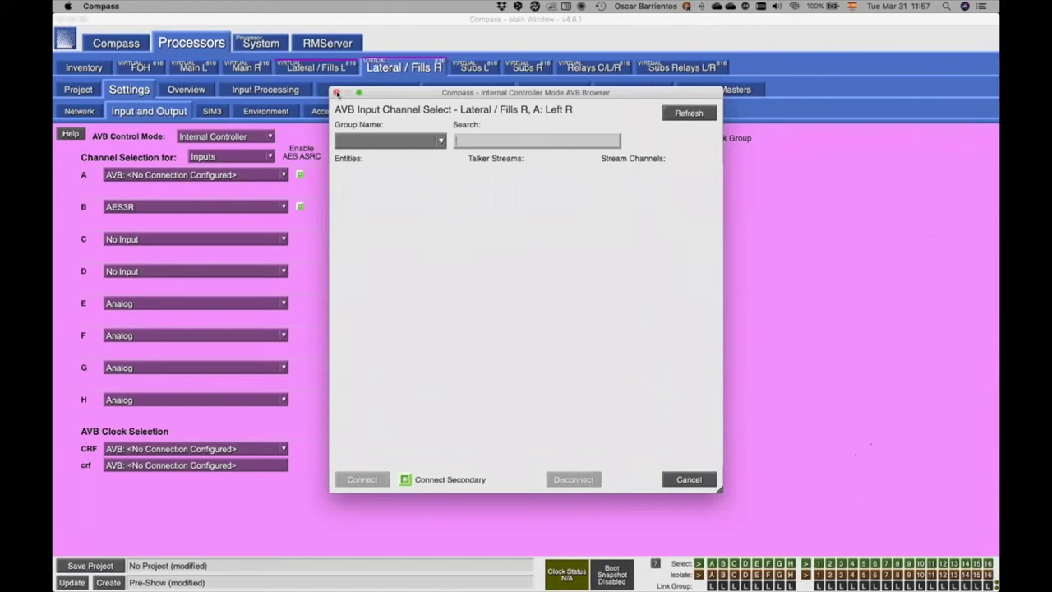
{"action": "left_click", "coordinate": [336, 93]}
{"action": "left_click", "coordinate": [304, 68]}
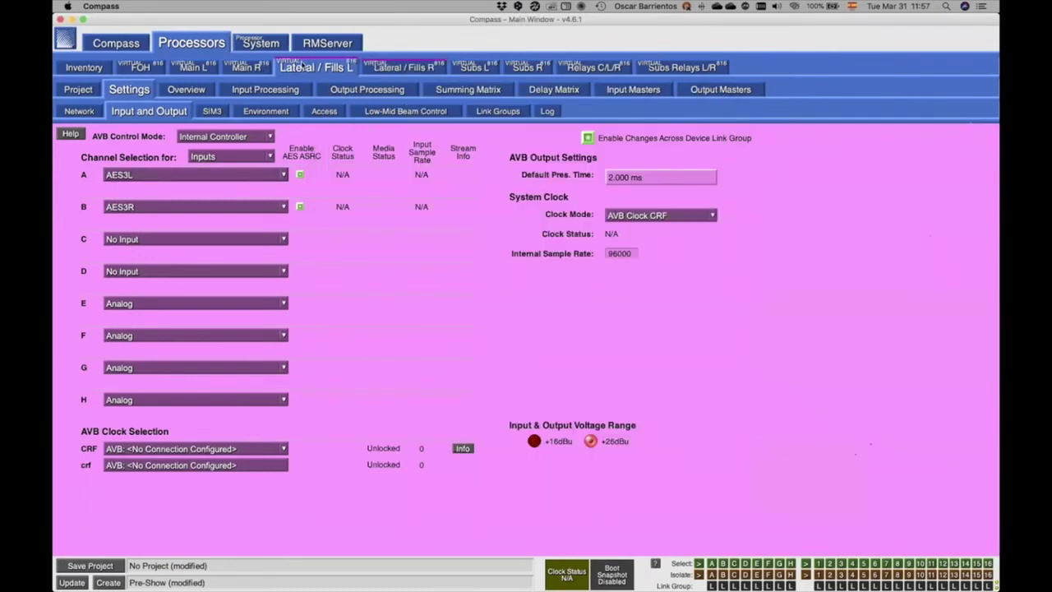
{"action": "left_click", "coordinate": [245, 68]}
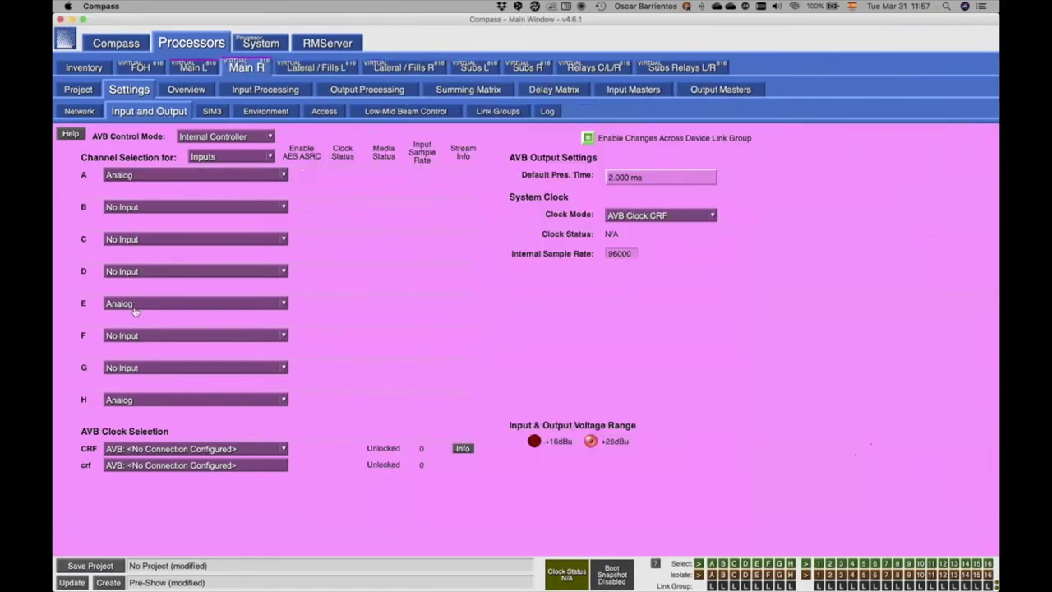
{"action": "left_click", "coordinate": [203, 69]}
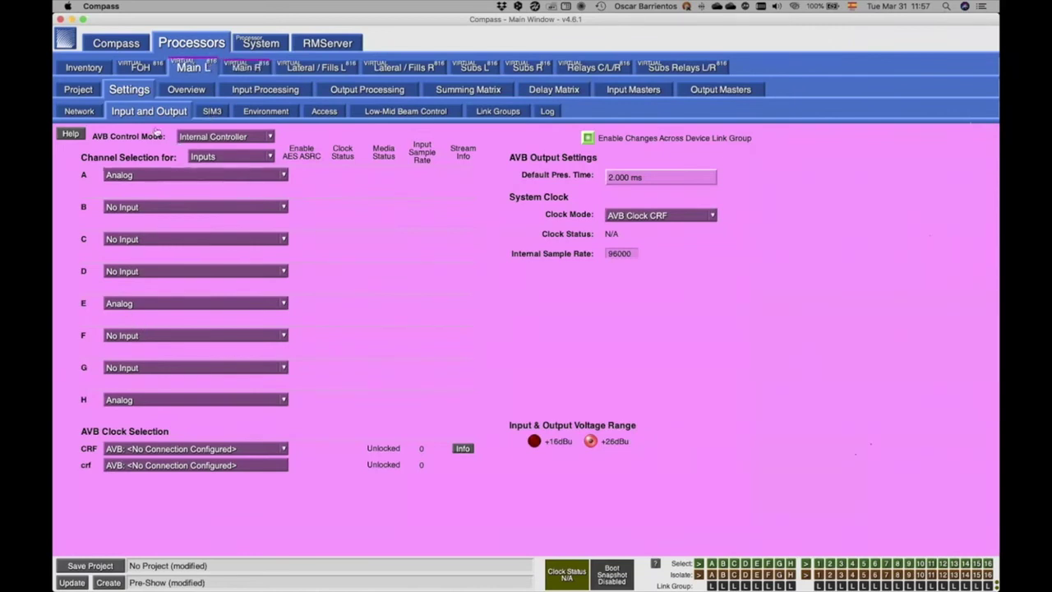
{"action": "left_click", "coordinate": [143, 68]}
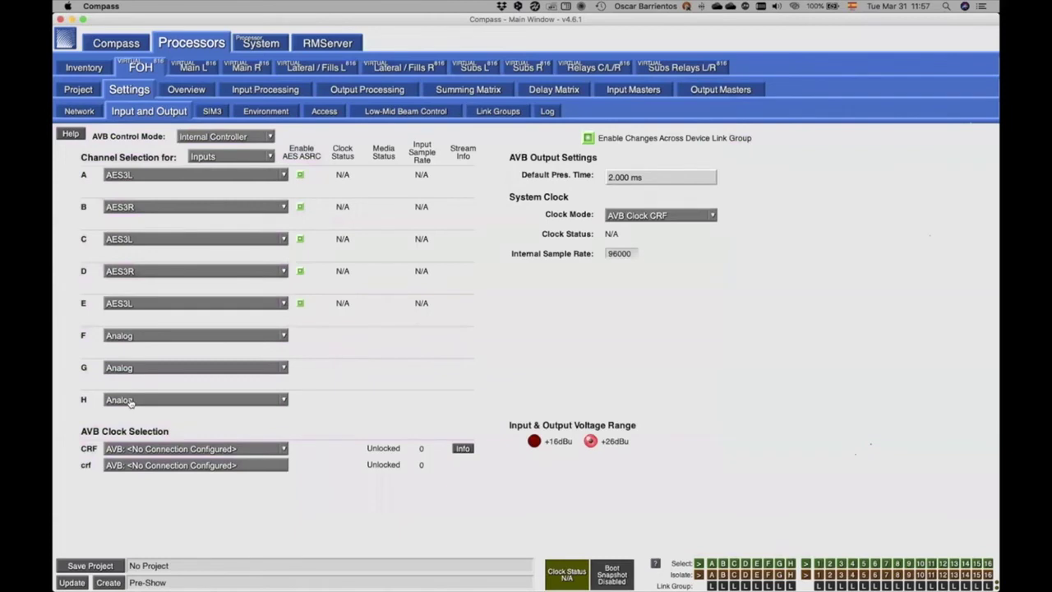
- Load the saved summing matrix "FOH.galaxySummingMatrix" into the FOH processor
{"action": "left_click", "coordinate": [186, 89]}
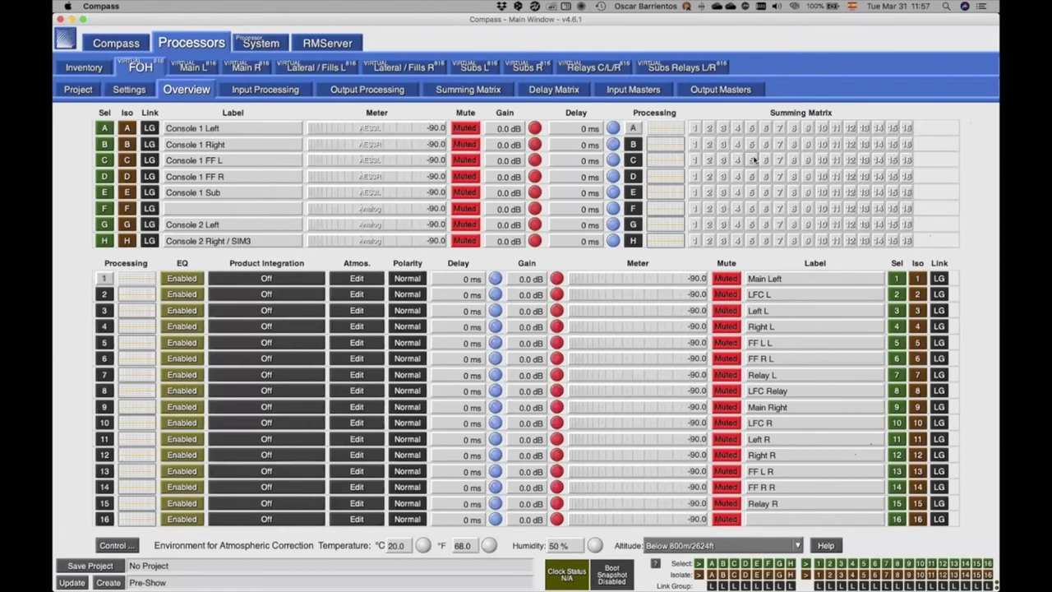
{"action": "right_click", "coordinate": [754, 162]}
{"action": "left_click", "coordinate": [902, 243]}
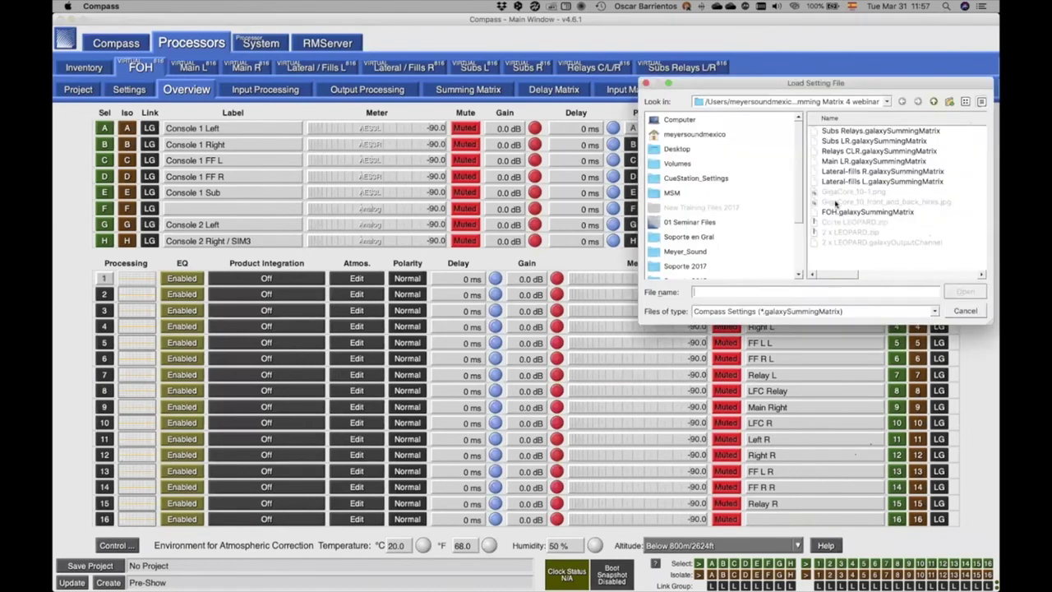
{"action": "left_click", "coordinate": [845, 213]}
{"action": "left_click", "coordinate": [963, 292]}
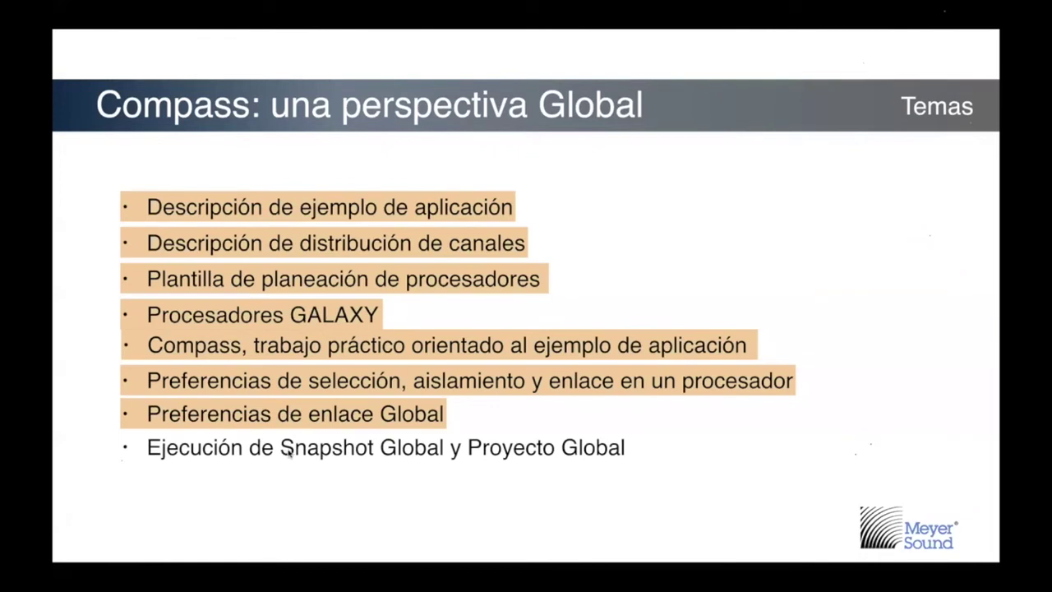
{"action": "key", "text": "Right"}
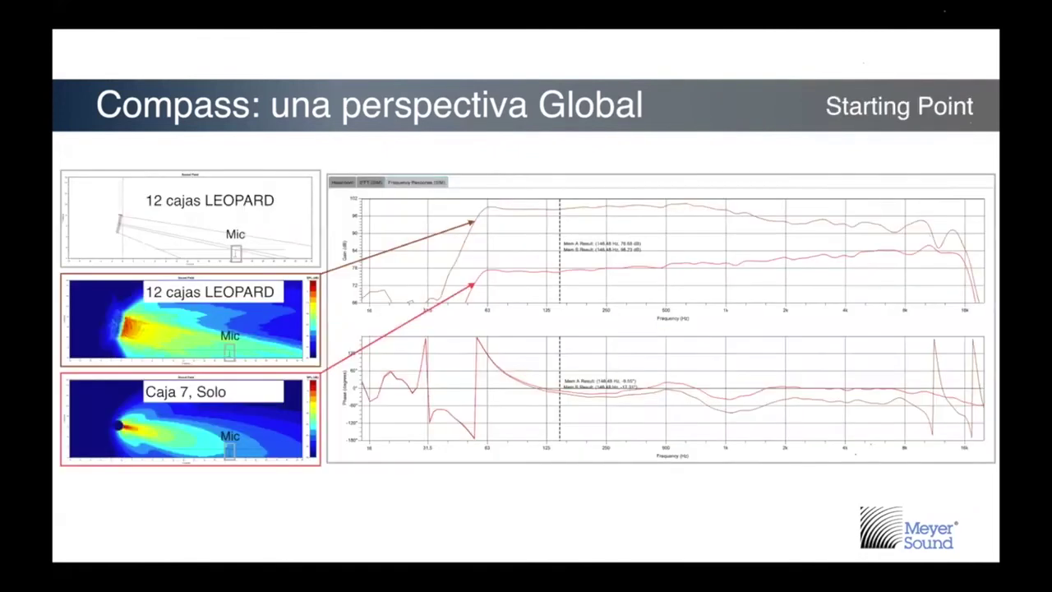
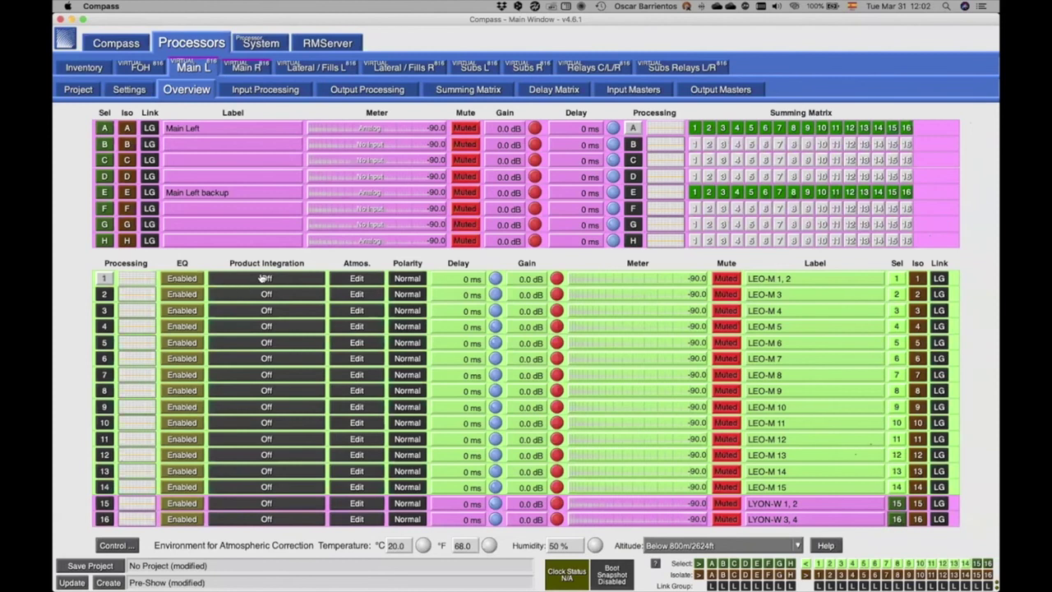
- Apply LEO-M product integration, pc125, with starting point LEO-M Narrow (Standard) to Main L outputs 1–14, adding the 8.05 ms mixed-array delay
{"action": "left_click", "coordinate": [262, 279]}
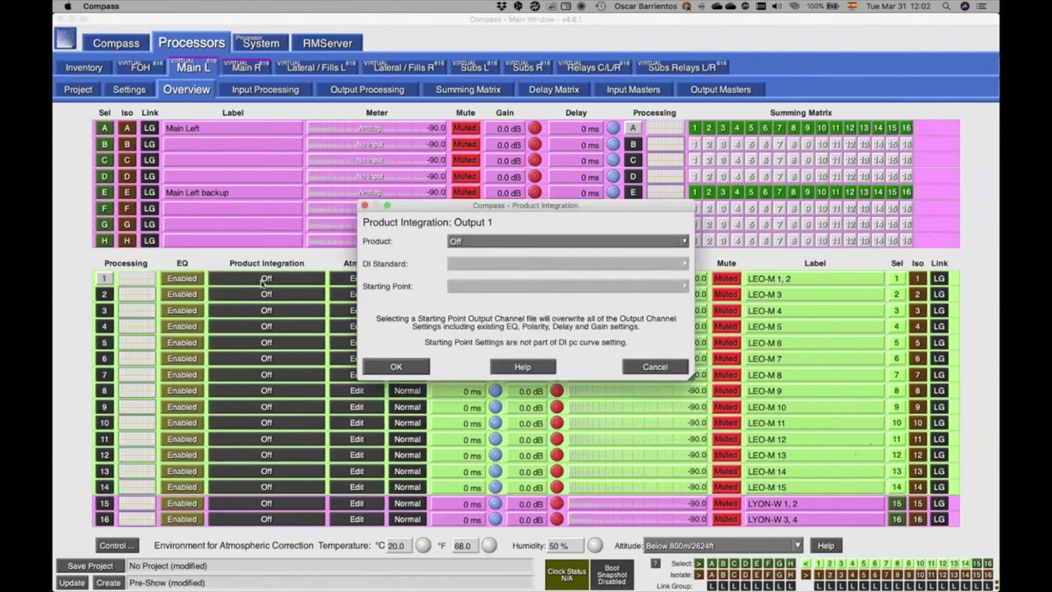
{"action": "left_click", "coordinate": [475, 243]}
{"action": "left_click", "coordinate": [475, 272]}
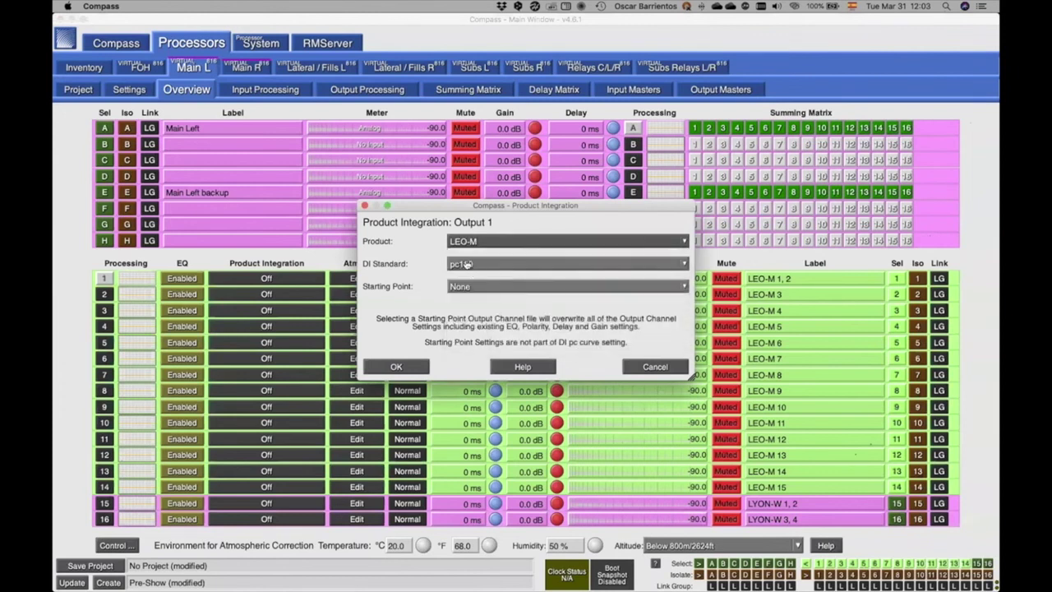
{"action": "left_click", "coordinate": [470, 266]}
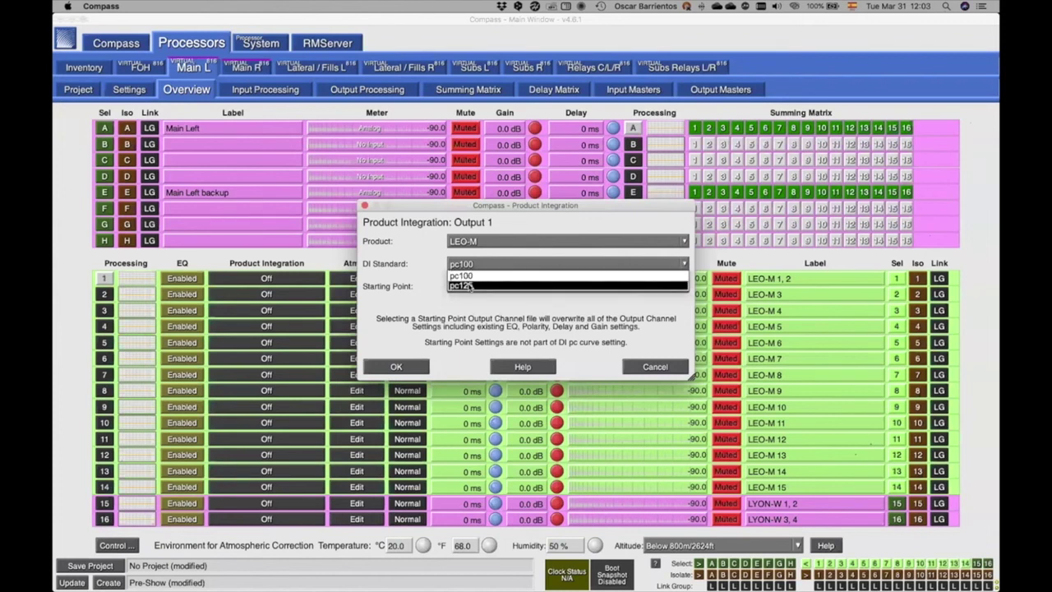
{"action": "left_click", "coordinate": [469, 285]}
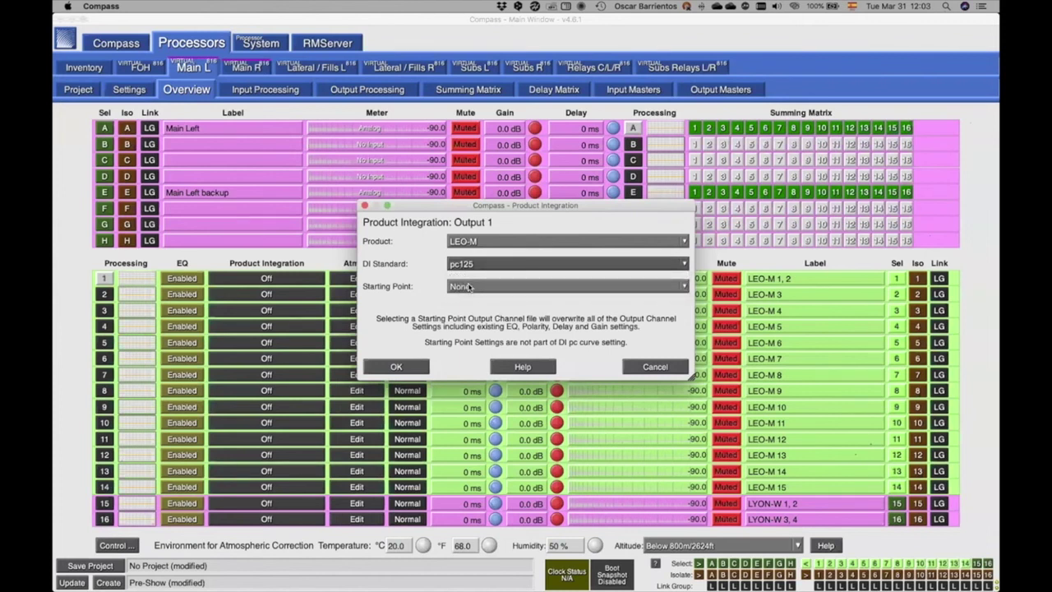
{"action": "left_click", "coordinate": [459, 287]}
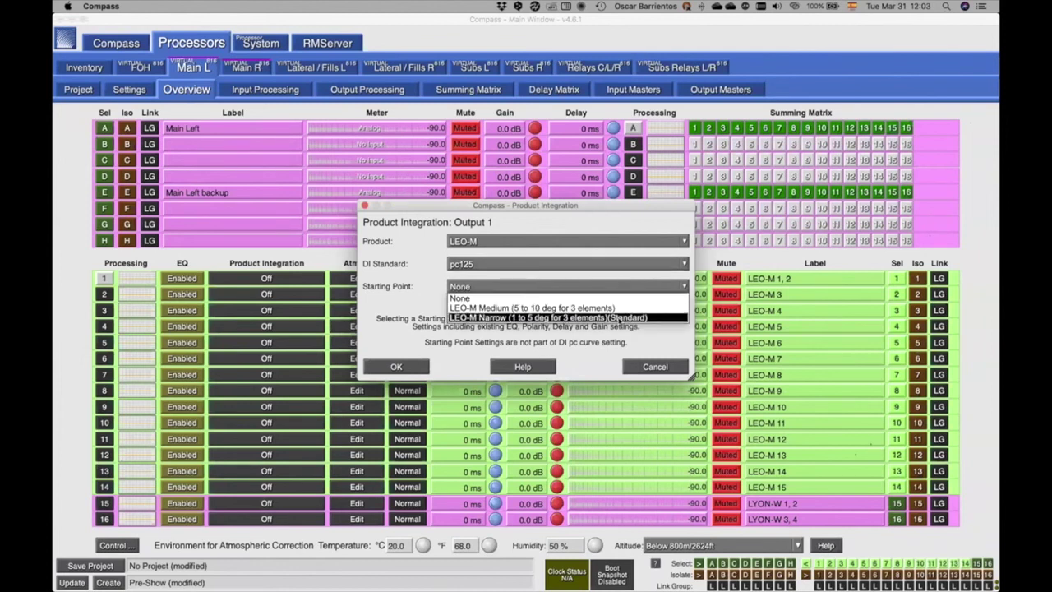
{"action": "left_click", "coordinate": [619, 317]}
{"action": "left_click", "coordinate": [400, 365]}
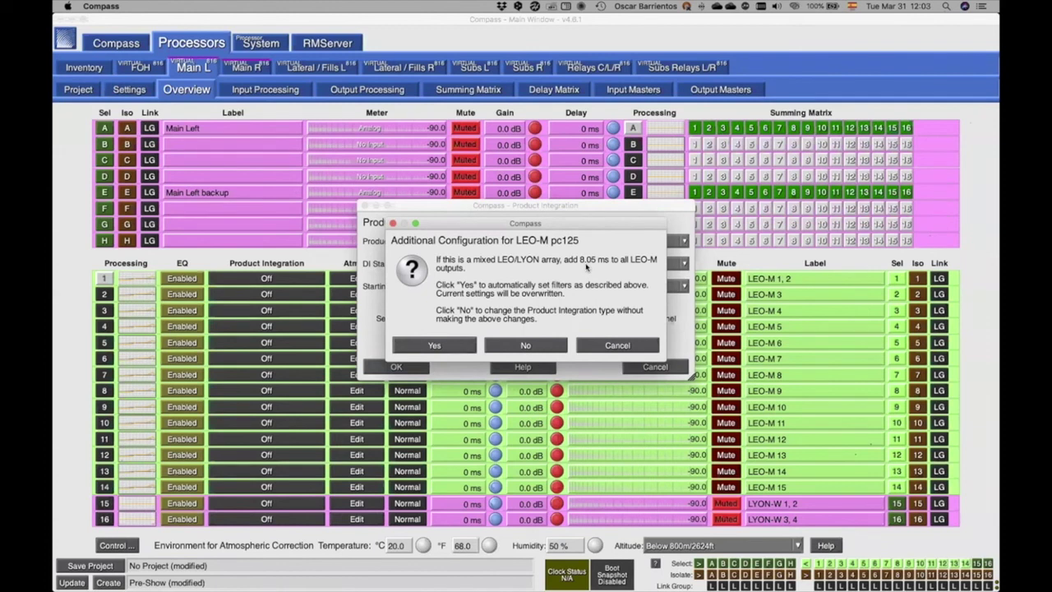
{"action": "left_click", "coordinate": [435, 345]}
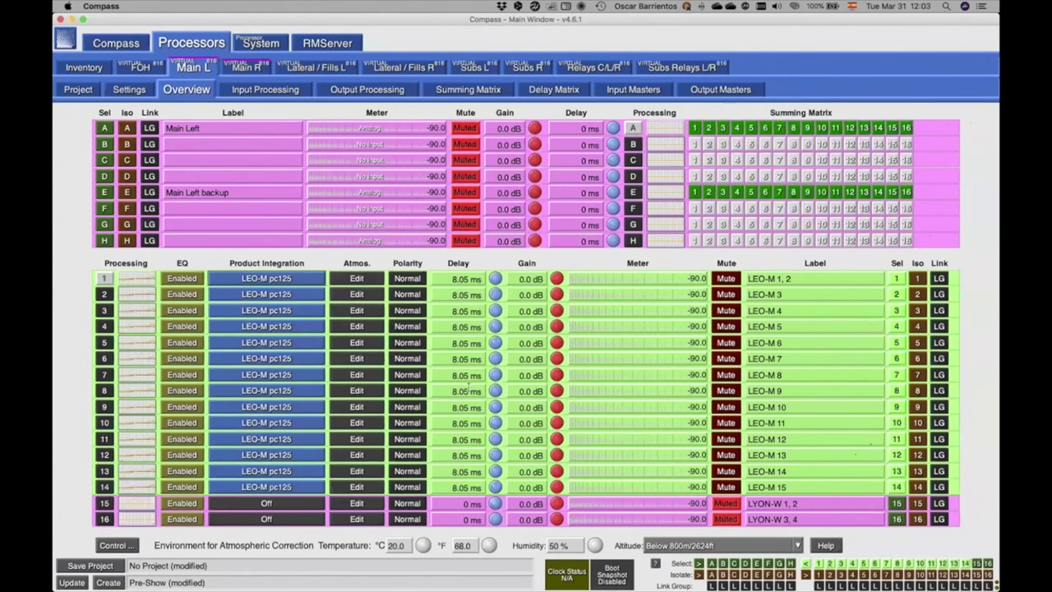
- Examine the U-Shaping equalization curve of Main L output 3 (LEO-M 4), and return to the processor overview
{"action": "left_click", "coordinate": [138, 313]}
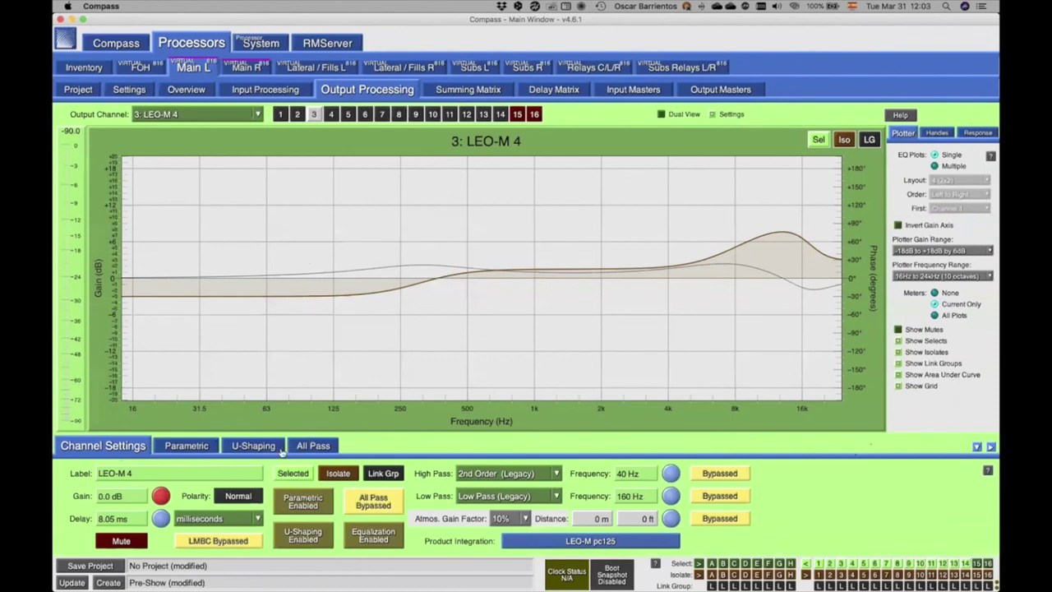
{"action": "left_click", "coordinate": [251, 446]}
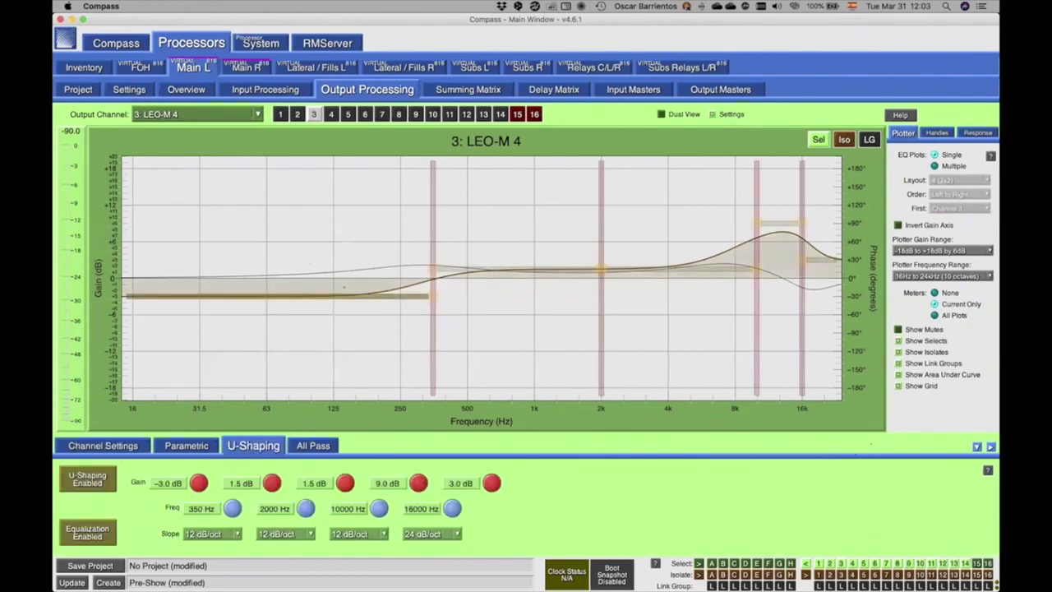
{"action": "left_click_drag", "start_coordinate": [344, 287], "coordinate": [345, 305]}
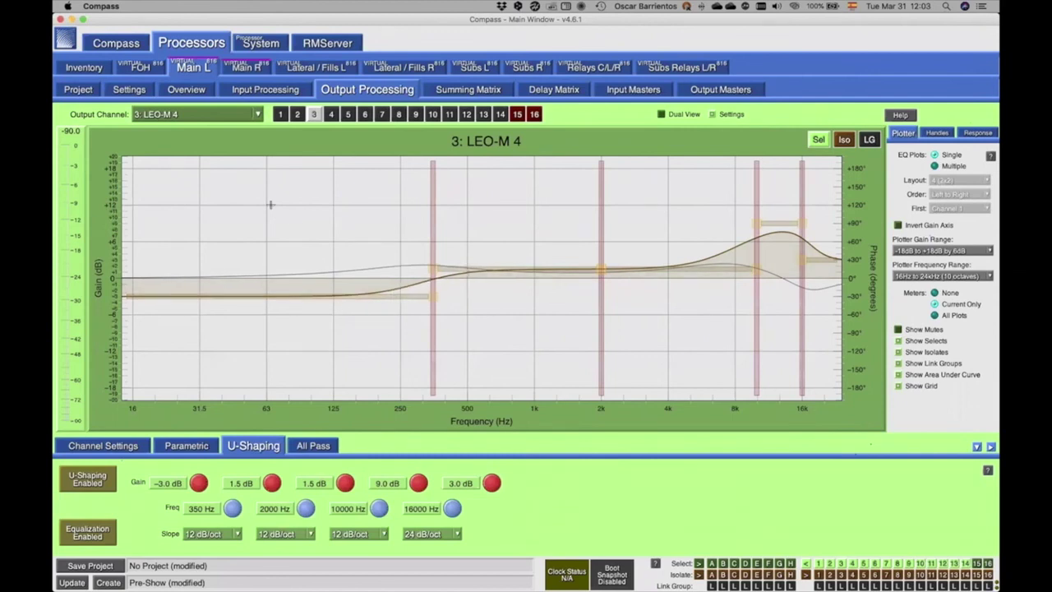
{"action": "left_click", "coordinate": [176, 90]}
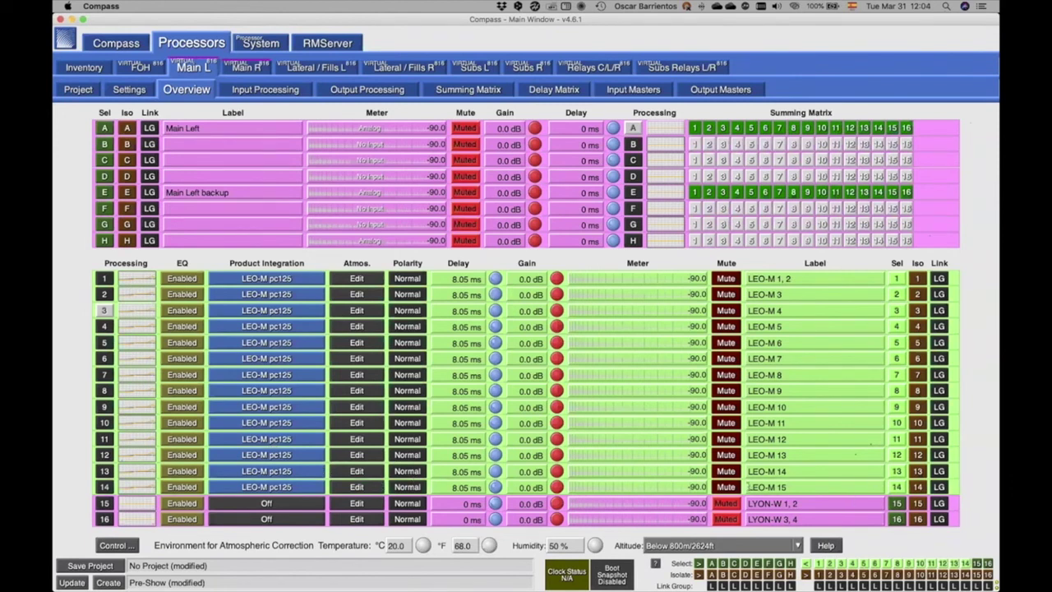
- Mute the LEO-M outputs 1–14 of Main L and switch the selection to outputs 15 and 16
{"action": "left_click", "coordinate": [726, 487]}
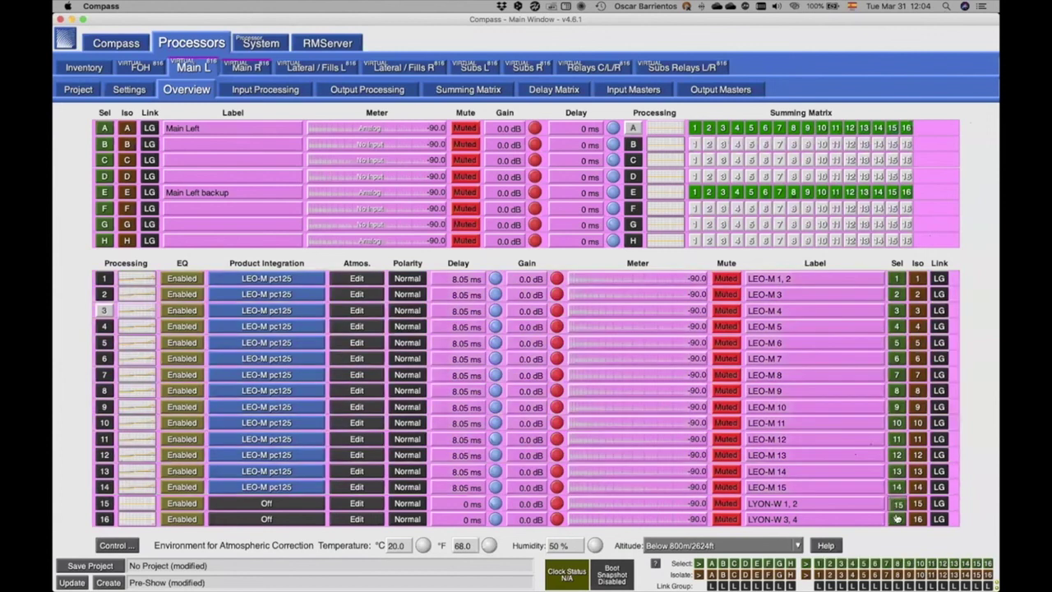
{"action": "left_click", "coordinate": [898, 504]}
{"action": "left_click", "coordinate": [898, 519]}
- Apply LYON product integration, pc125, with starting point LYON-W Narrow (1.5 to 5 for 4 elements)(Standard) to Main L outputs 15 and 16
{"action": "right_click", "coordinate": [310, 507]}
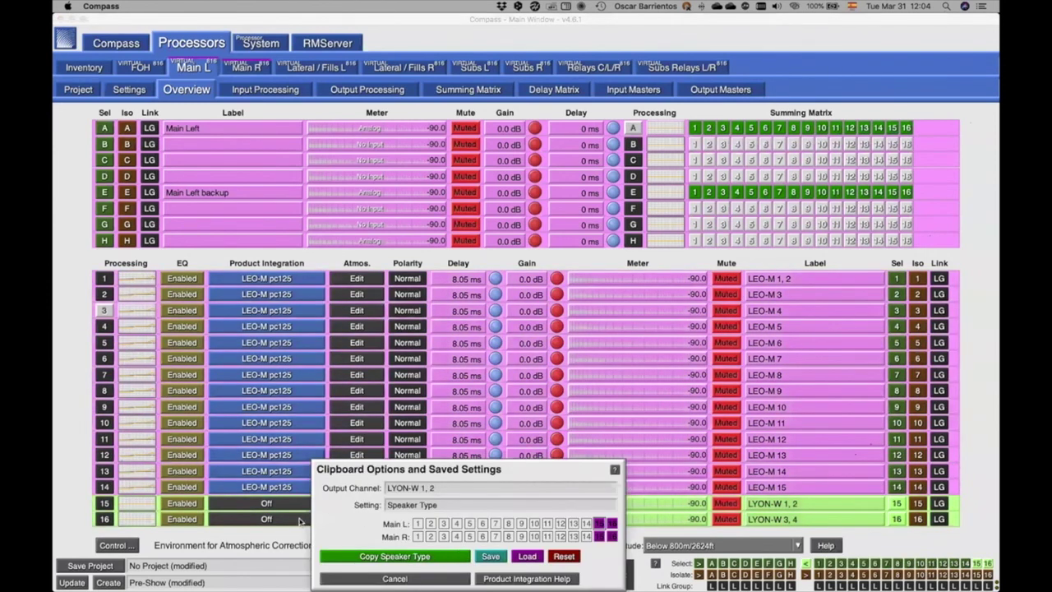
{"action": "left_click", "coordinate": [288, 508]}
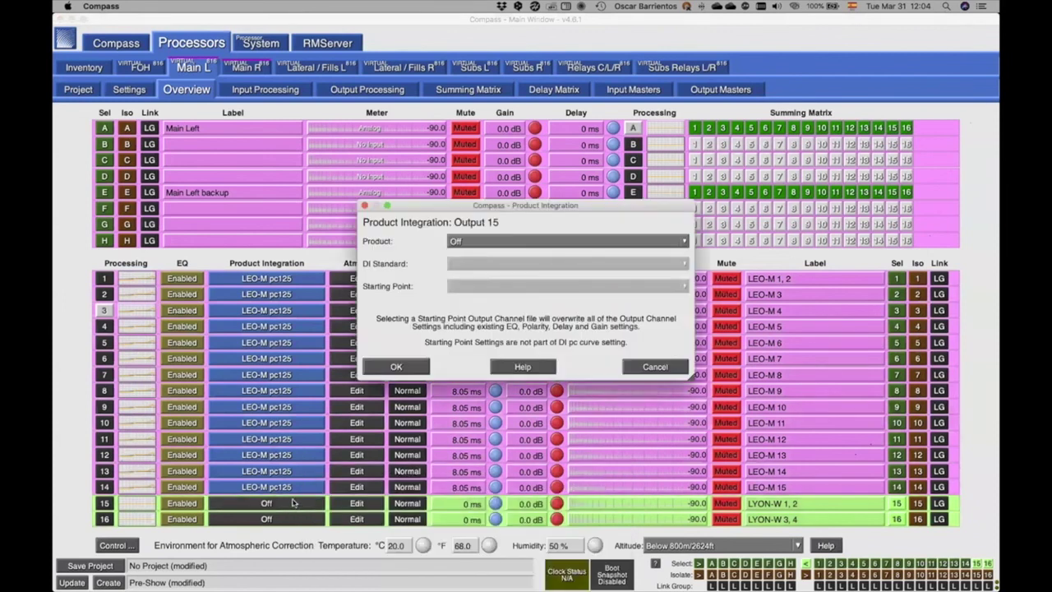
{"action": "left_click", "coordinate": [501, 246]}
{"action": "left_click", "coordinate": [488, 282]}
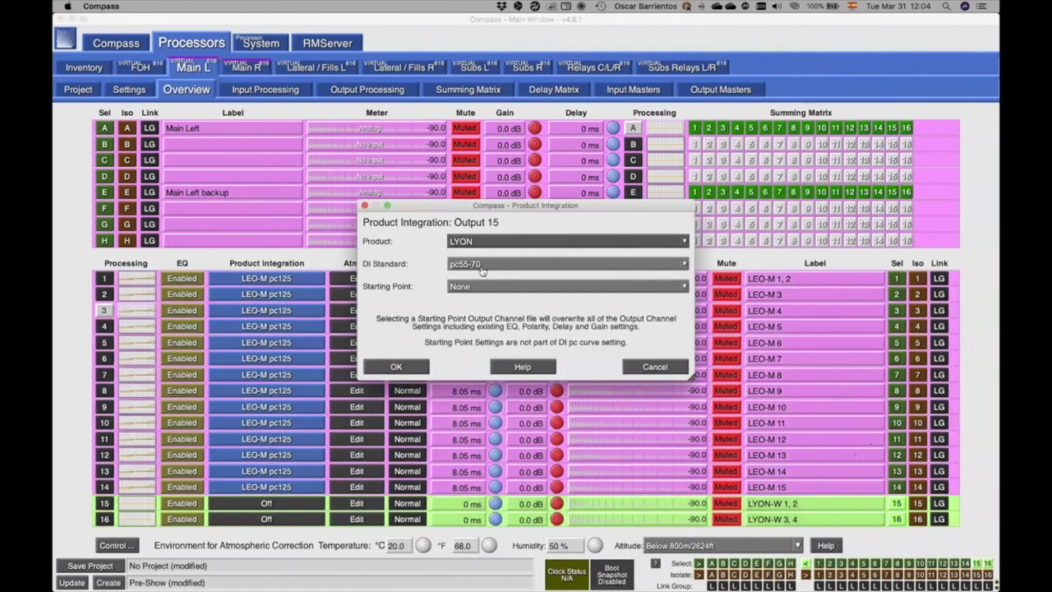
{"action": "left_click", "coordinate": [485, 264]}
{"action": "left_click", "coordinate": [483, 294]}
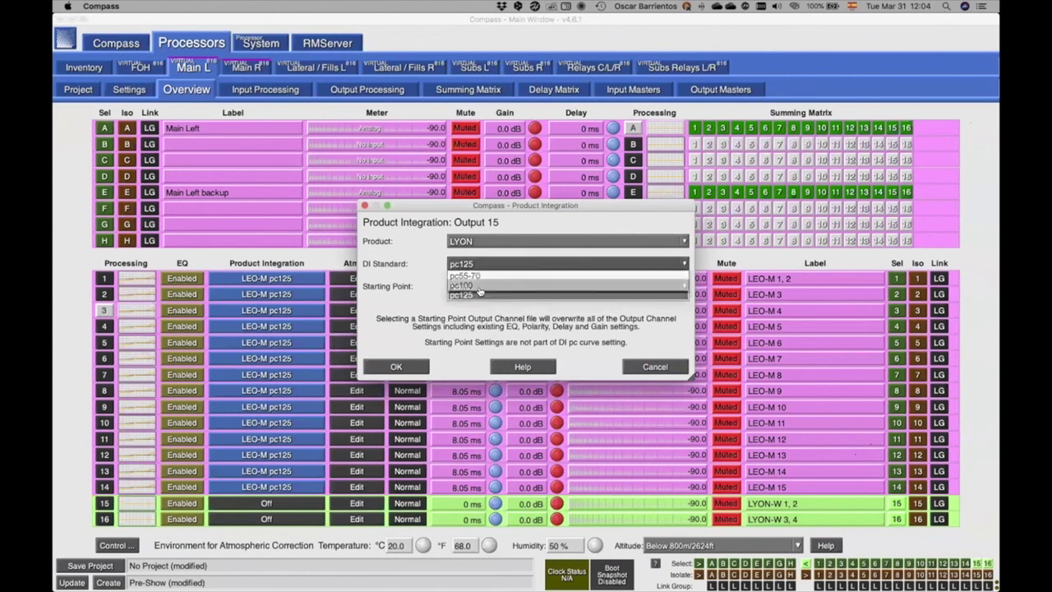
{"action": "left_click", "coordinate": [481, 286]}
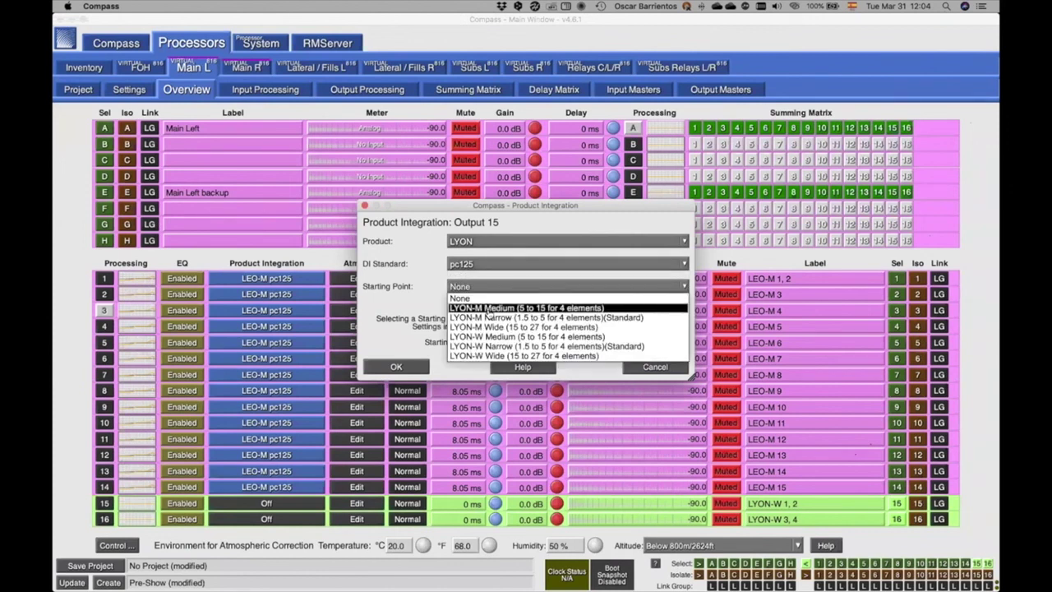
{"action": "left_click", "coordinate": [589, 347]}
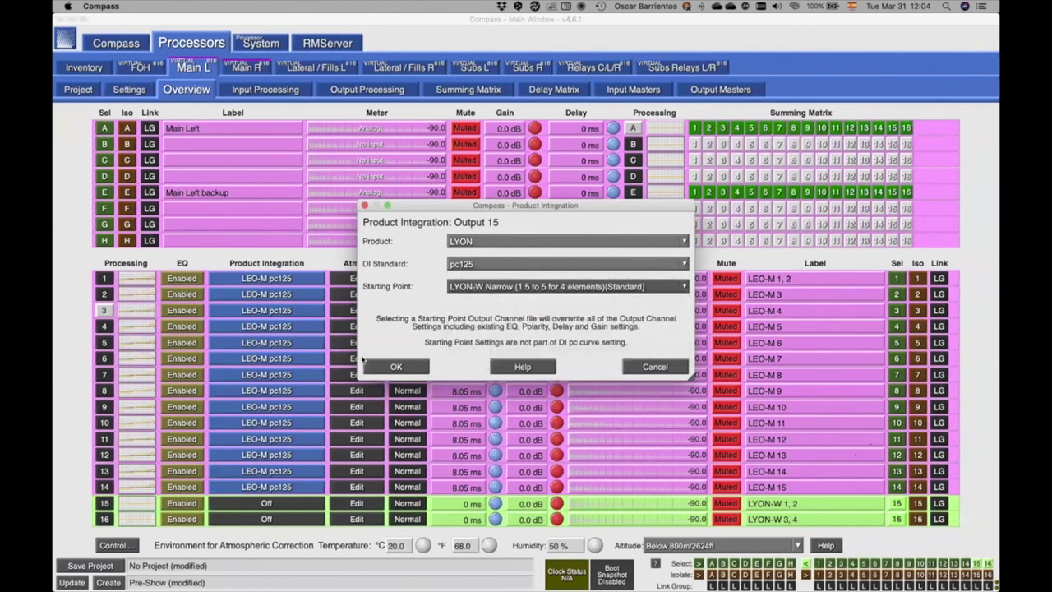
{"action": "left_click", "coordinate": [393, 367]}
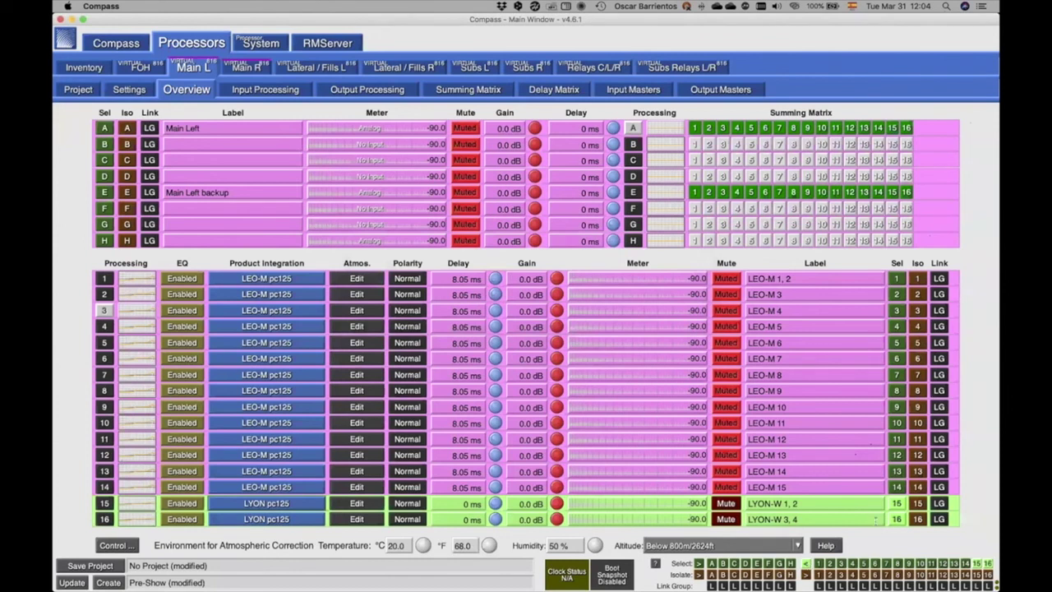
- Mute Main L outputs 15 and 16, clear their selection, and check the overviews of Main R and Lateral / Fills L
{"action": "left_click", "coordinate": [724, 503]}
{"action": "left_click", "coordinate": [896, 505]}
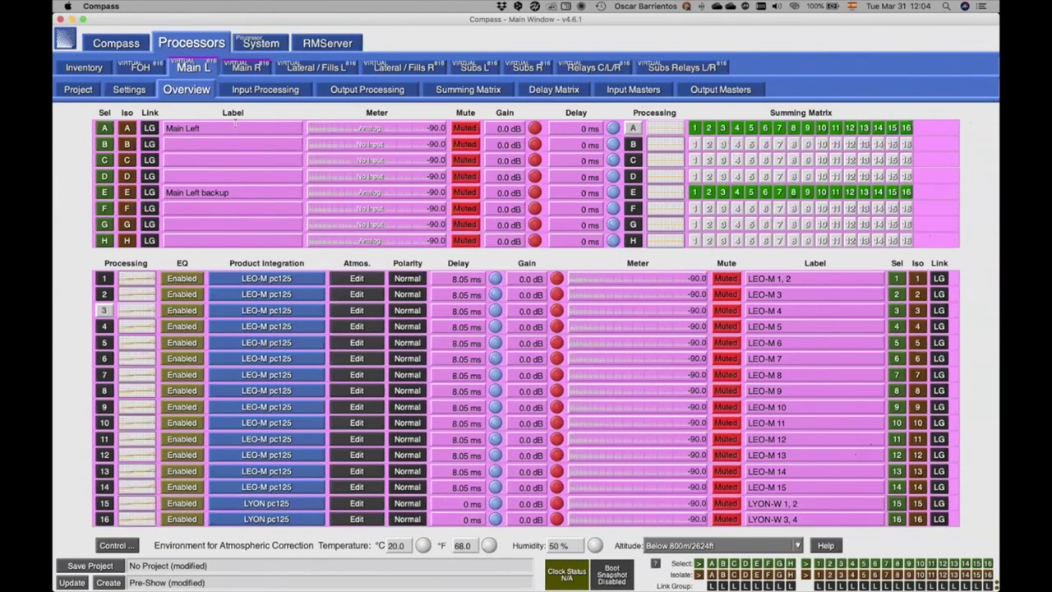
{"action": "left_click", "coordinate": [239, 69]}
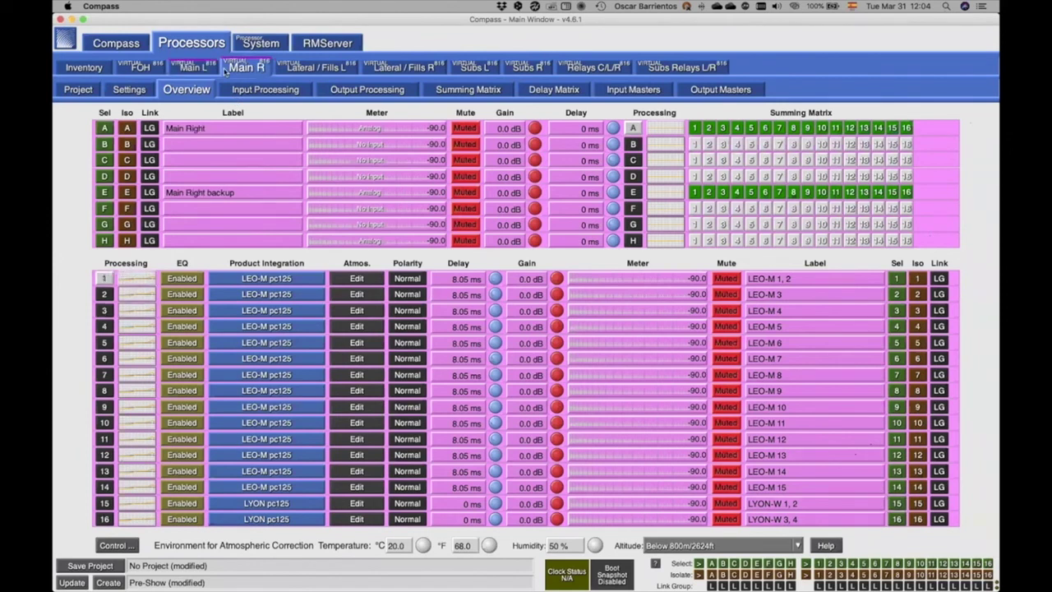
{"action": "left_click", "coordinate": [303, 67]}
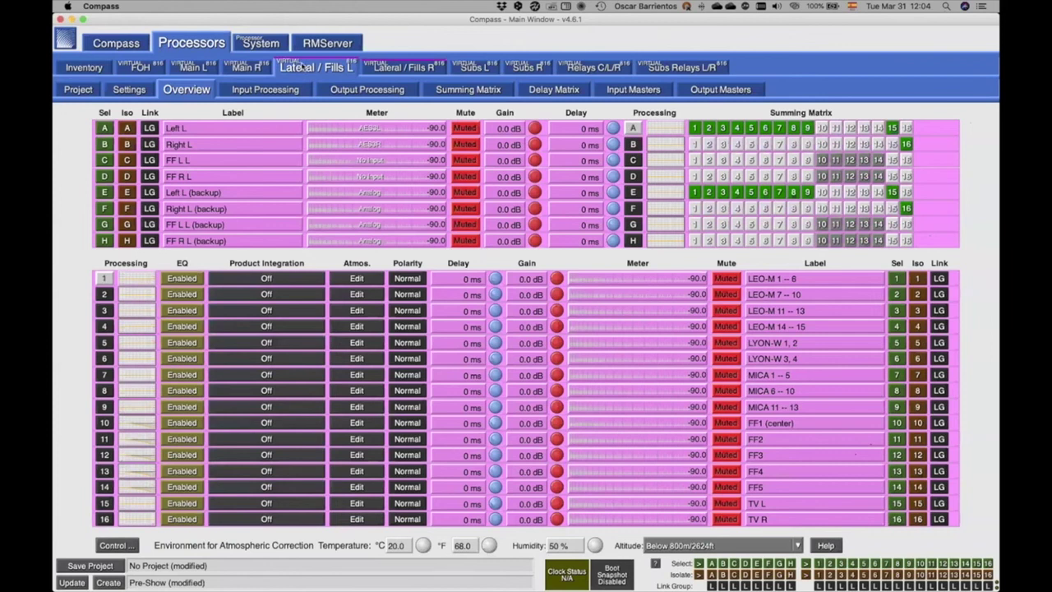
- Select the front-facing subwoofer outputs 1, 3, 5, 7, 9, 11 and 13 of the Subs L processor
{"action": "left_click", "coordinate": [477, 69]}
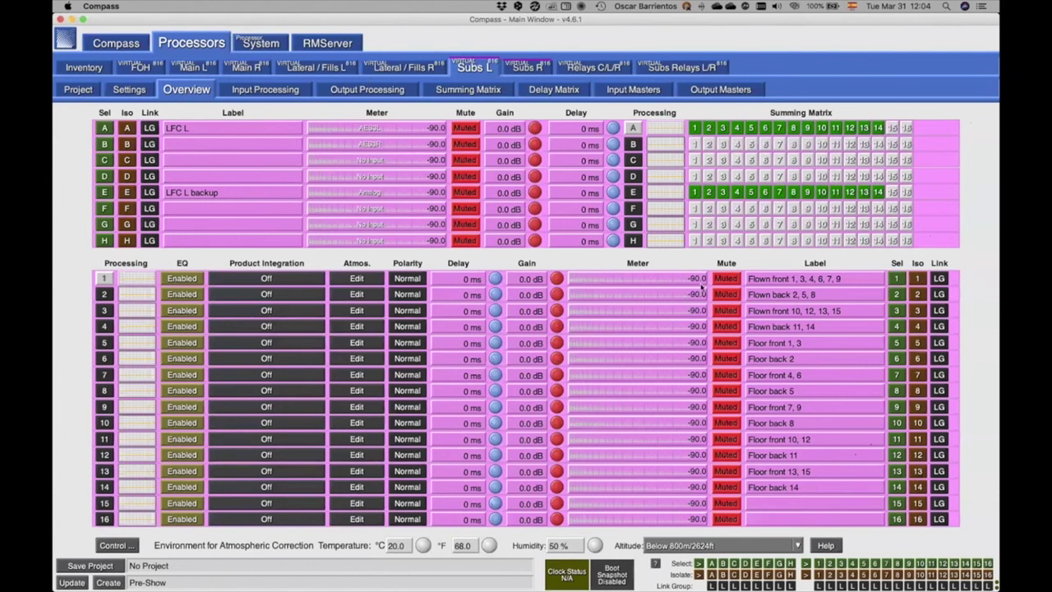
{"action": "left_click", "coordinate": [896, 282]}
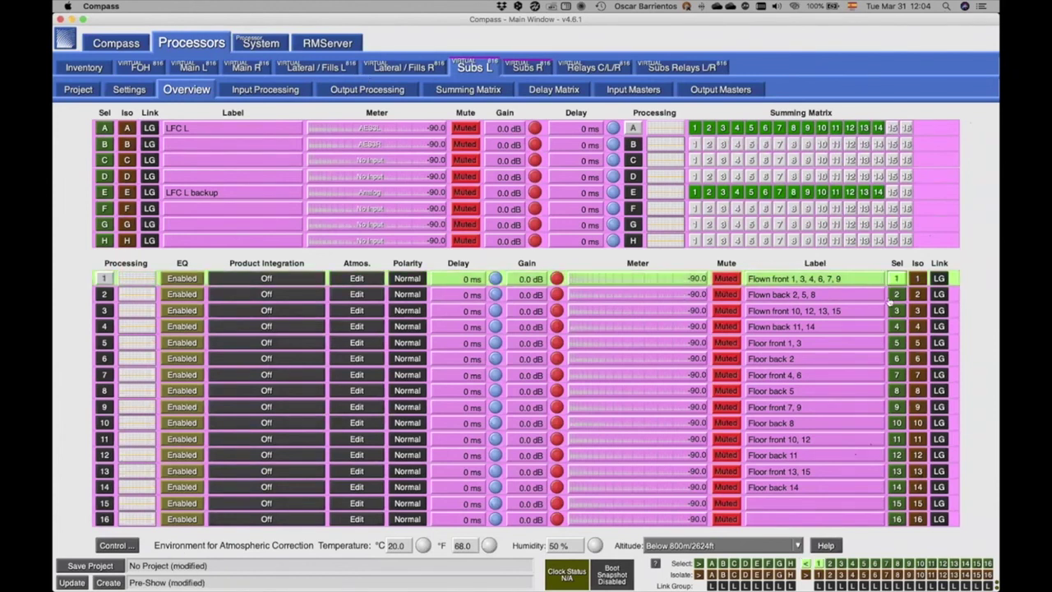
{"action": "left_click", "coordinate": [897, 310]}
{"action": "left_click", "coordinate": [896, 343]}
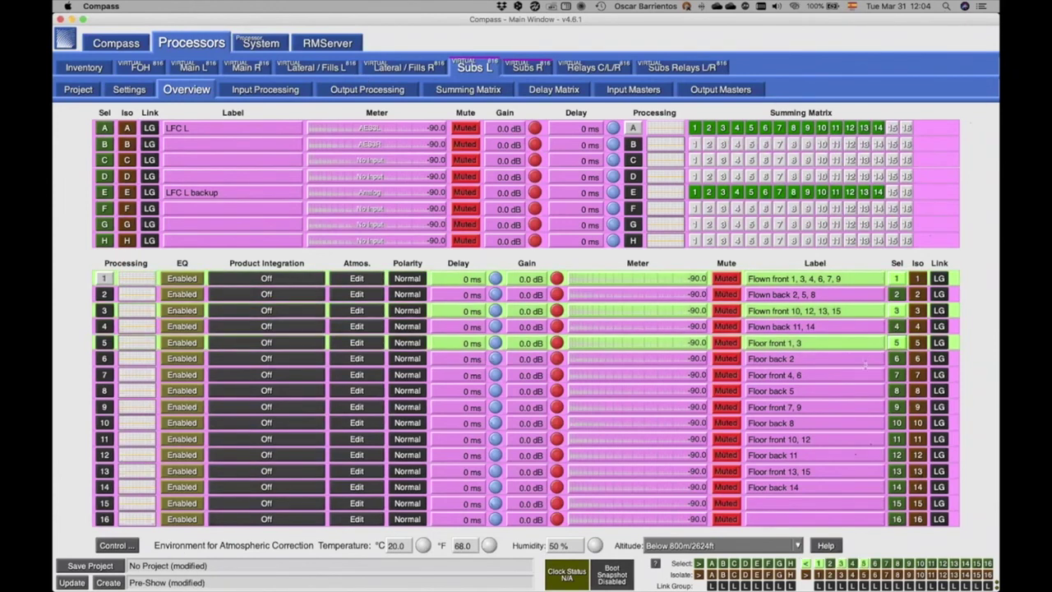
{"action": "left_click", "coordinate": [897, 375]}
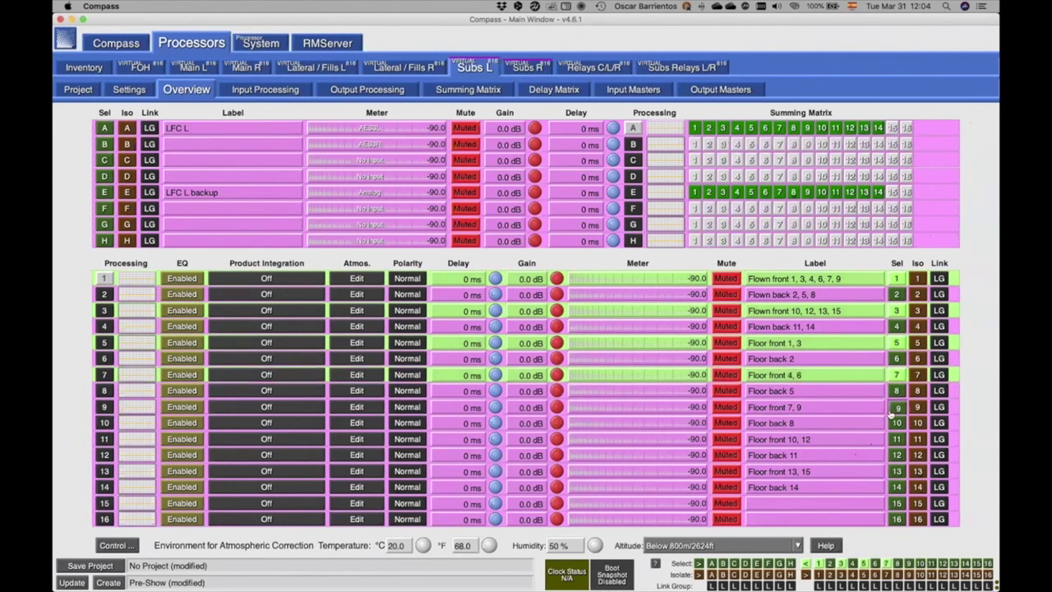
{"action": "left_click", "coordinate": [897, 407]}
{"action": "left_click", "coordinate": [897, 439]}
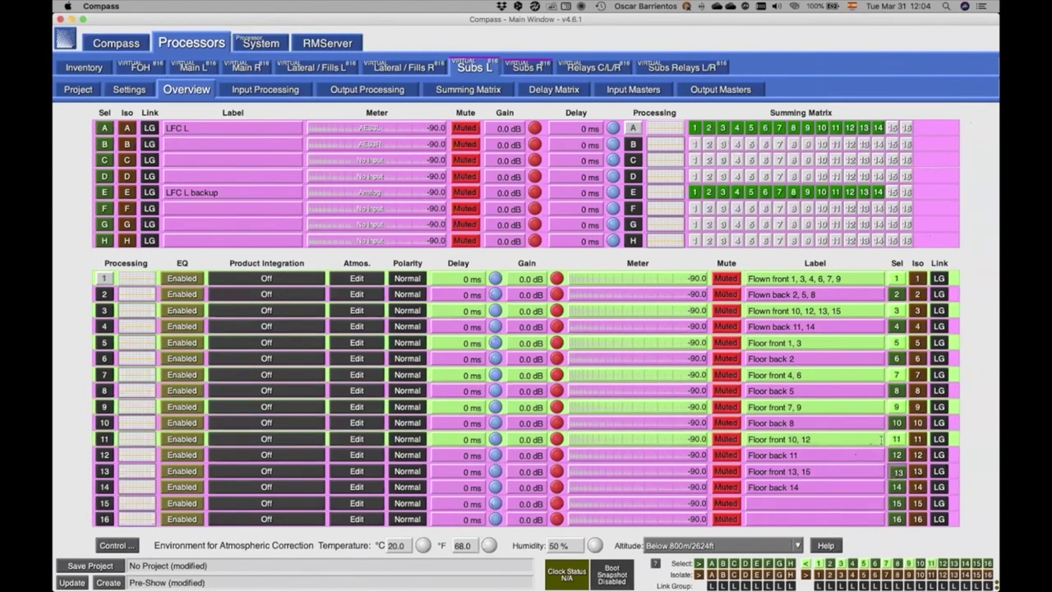
{"action": "left_click", "coordinate": [897, 472]}
- Apply 1100-LFC product integration, pc125, with starting point 1100-LFC Front Facing to the selected Subs L front outputs
{"action": "left_click", "coordinate": [283, 280]}
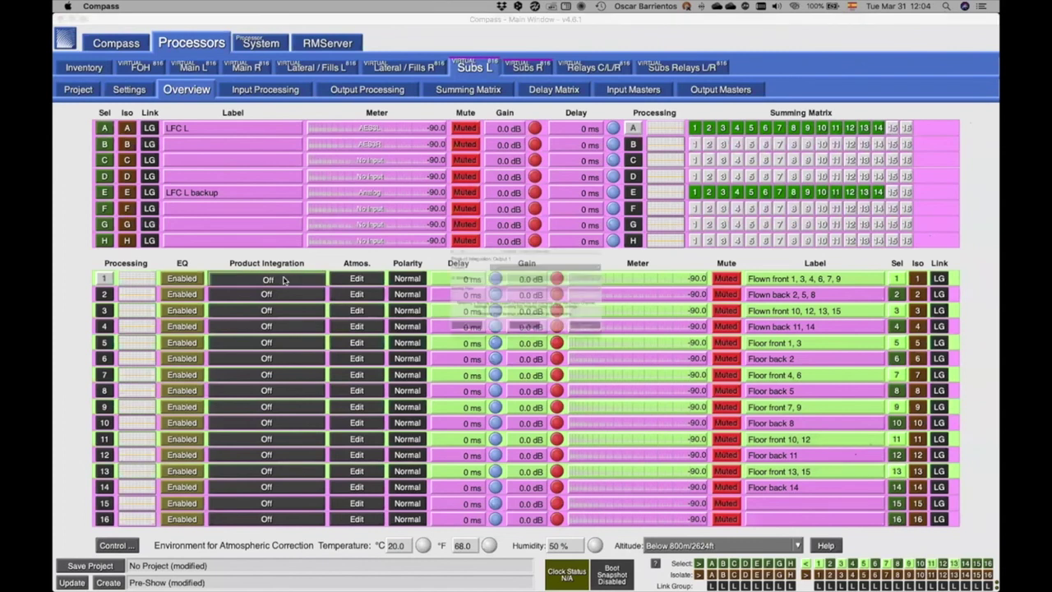
{"action": "left_click", "coordinate": [462, 242]}
{"action": "scroll", "coordinate": [473, 280], "scroll_direction": "down", "scroll_amount": 5}
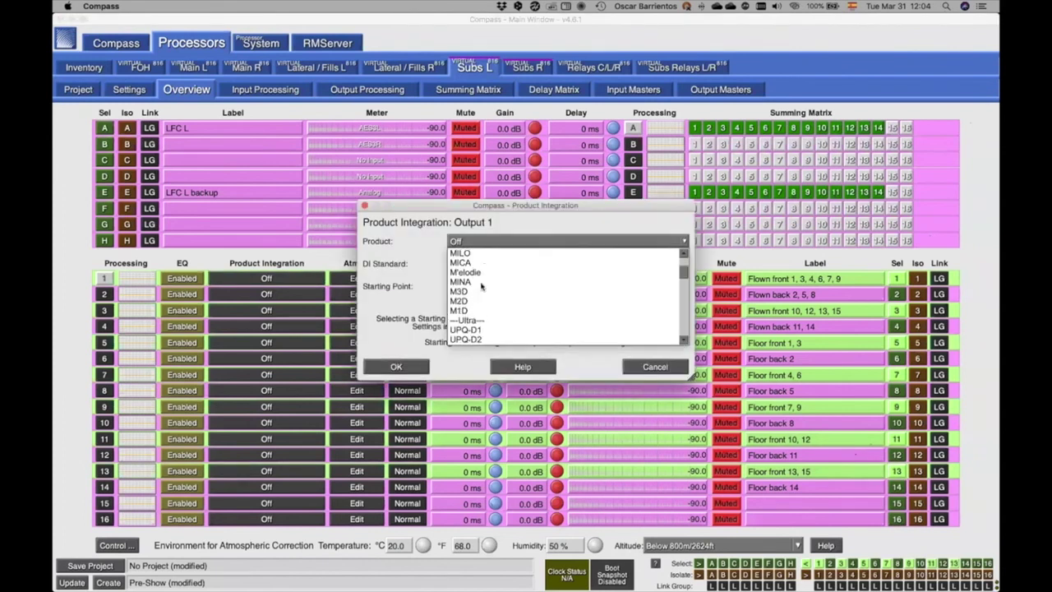
{"action": "scroll", "coordinate": [481, 292], "scroll_direction": "up", "scroll_amount": 5}
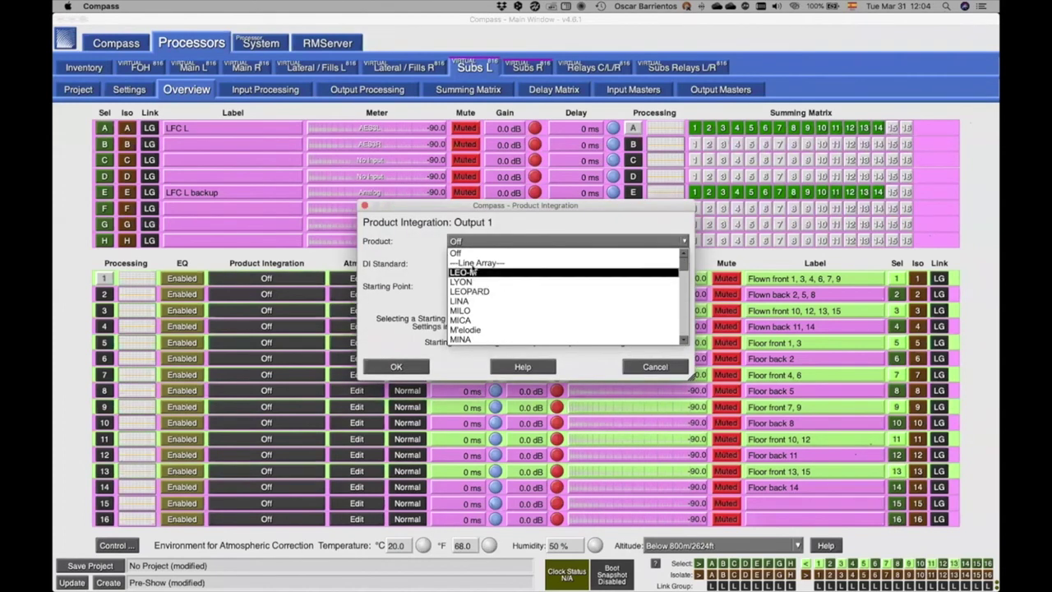
{"action": "scroll", "coordinate": [473, 288], "scroll_direction": "down", "scroll_amount": 5}
{"action": "scroll", "coordinate": [468, 296], "scroll_direction": "down", "scroll_amount": 8}
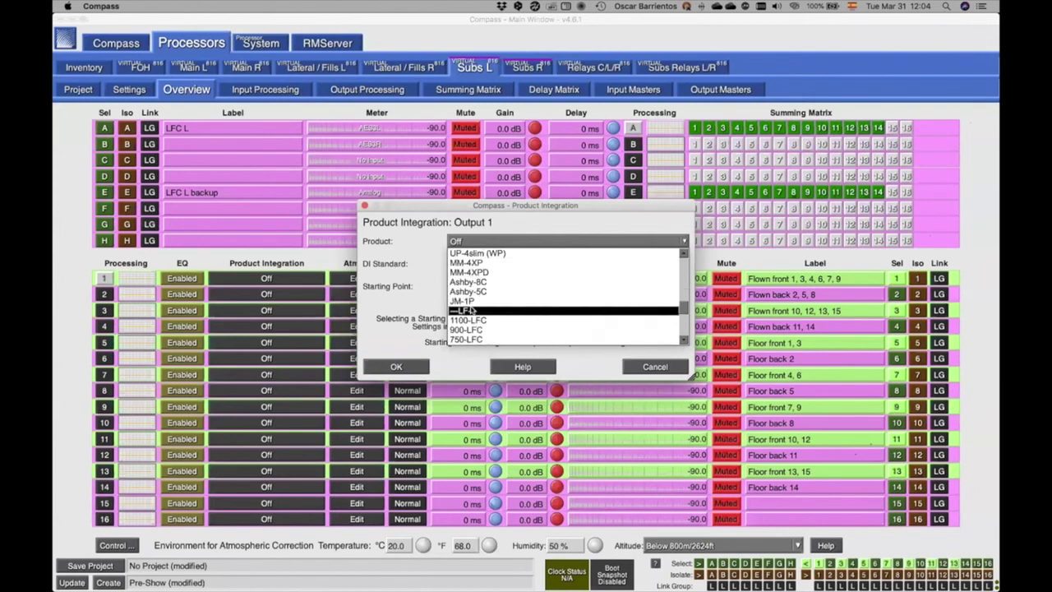
{"action": "left_click", "coordinate": [466, 319]}
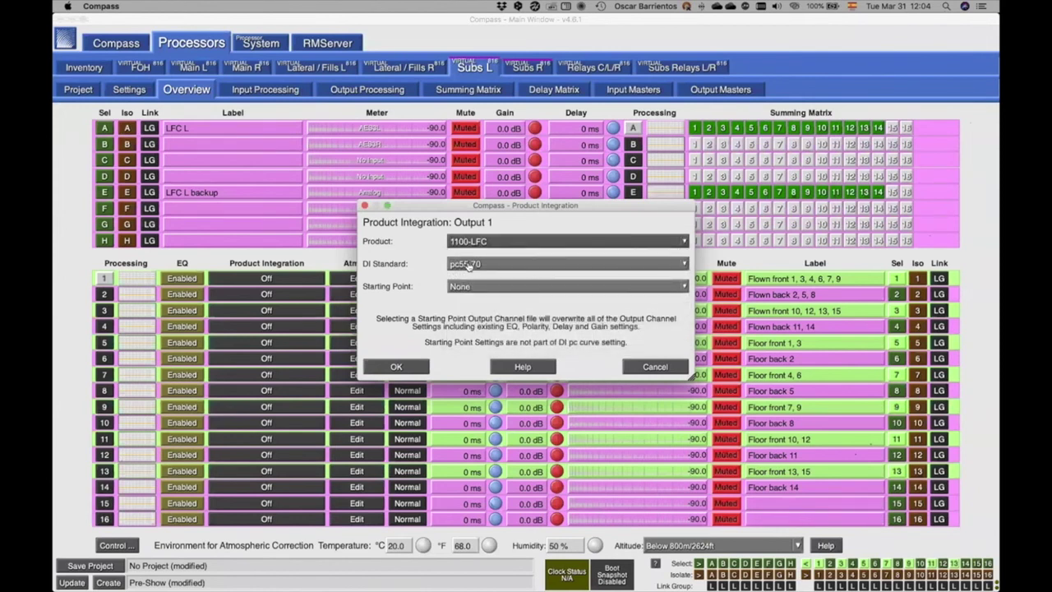
{"action": "left_click", "coordinate": [469, 265]}
{"action": "left_click", "coordinate": [469, 296]}
{"action": "left_click", "coordinate": [471, 287]}
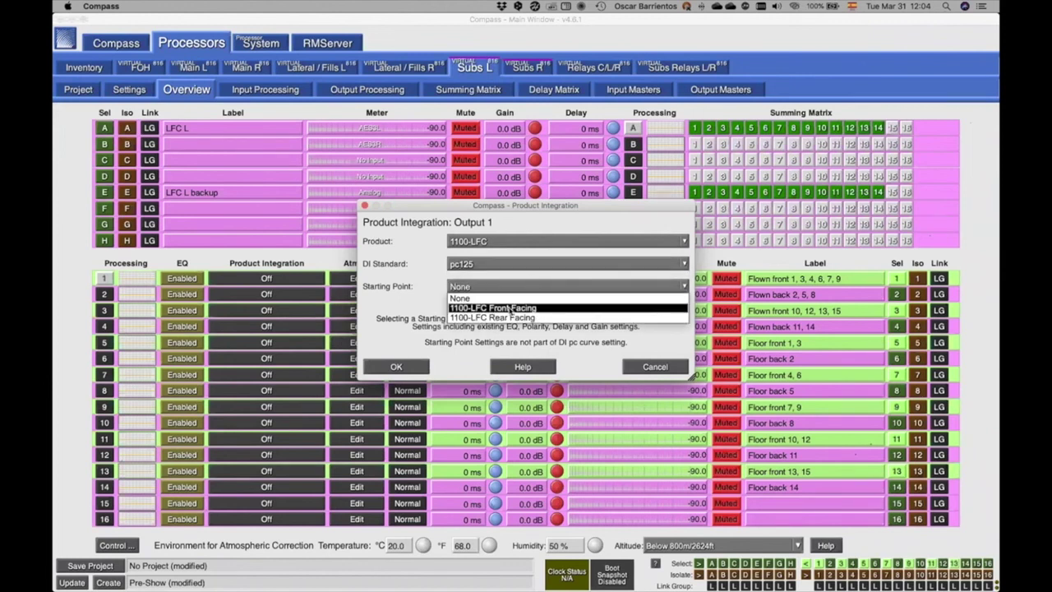
{"action": "left_click", "coordinate": [511, 308]}
{"action": "left_click", "coordinate": [415, 367]}
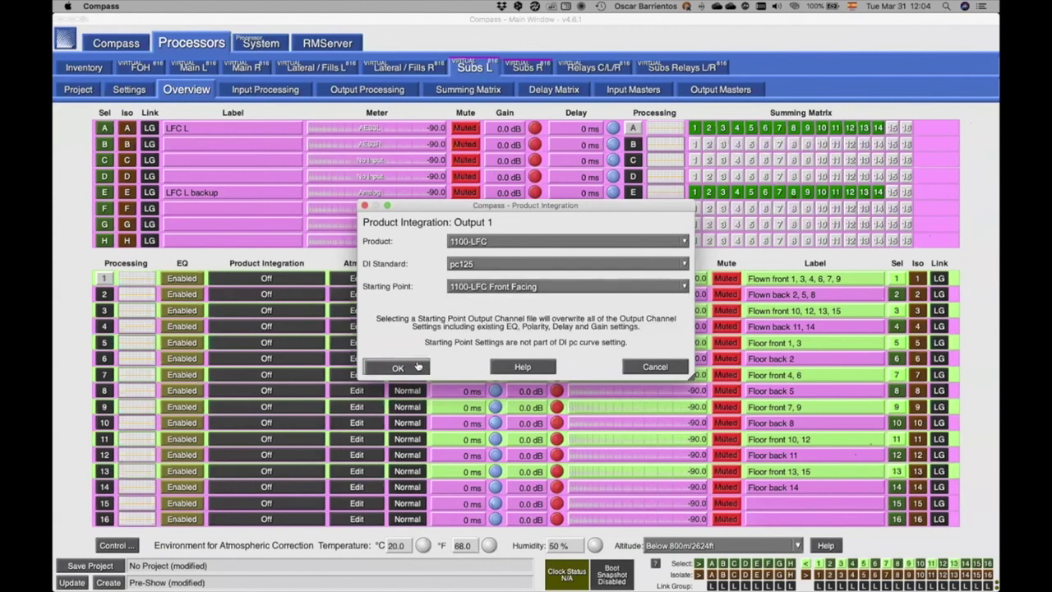
{"action": "left_click", "coordinate": [509, 330]}
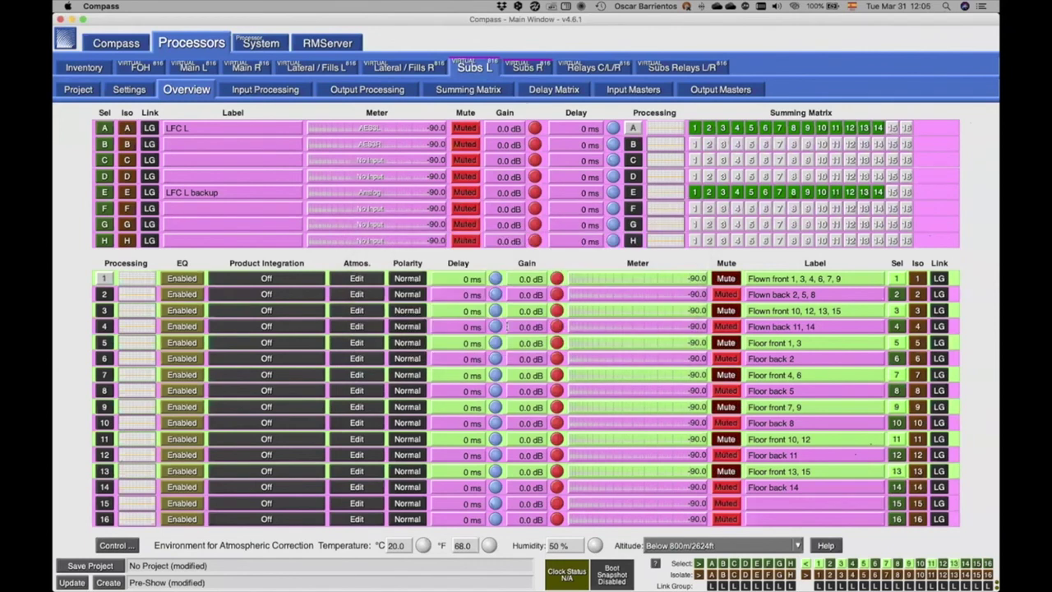
- Mute the Subs L front outputs and switch the selection to the back outputs 2, 4, 6, 8, 10, 12 and 14
{"action": "left_click", "coordinate": [727, 279]}
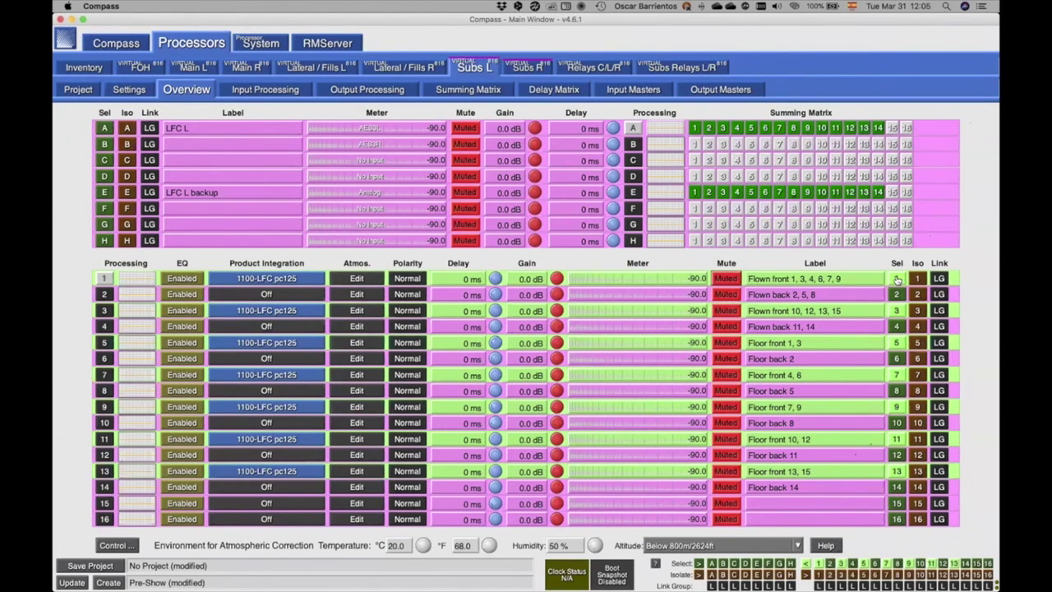
{"action": "left_click", "coordinate": [897, 279]}
{"action": "left_click", "coordinate": [897, 294]}
{"action": "left_click", "coordinate": [897, 311]}
{"action": "left_click", "coordinate": [897, 326]}
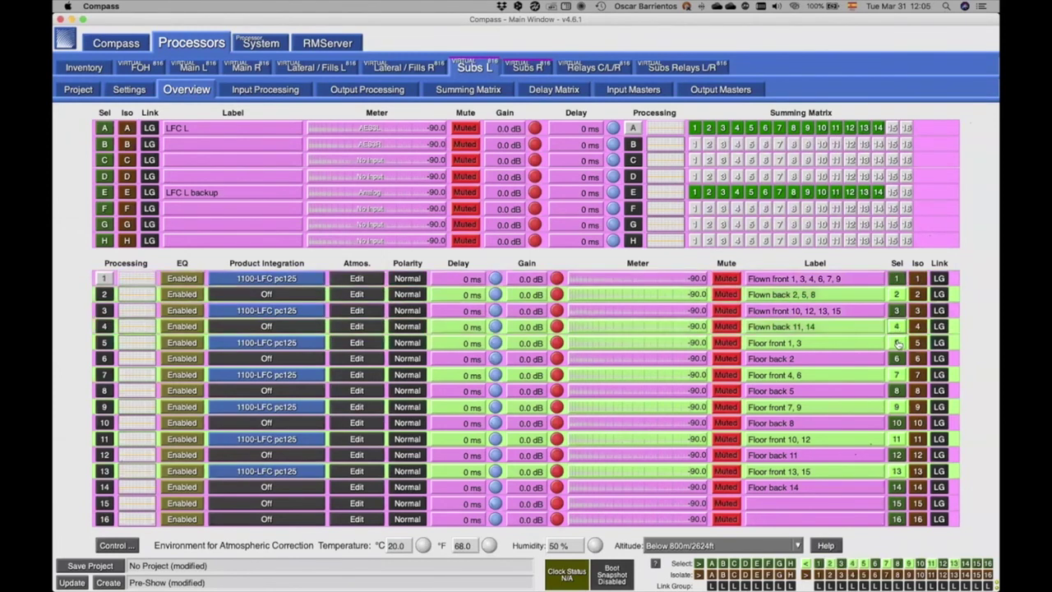
{"action": "left_click", "coordinate": [897, 343]}
{"action": "left_click", "coordinate": [897, 358]}
{"action": "left_click", "coordinate": [897, 375]}
{"action": "left_click", "coordinate": [897, 390]}
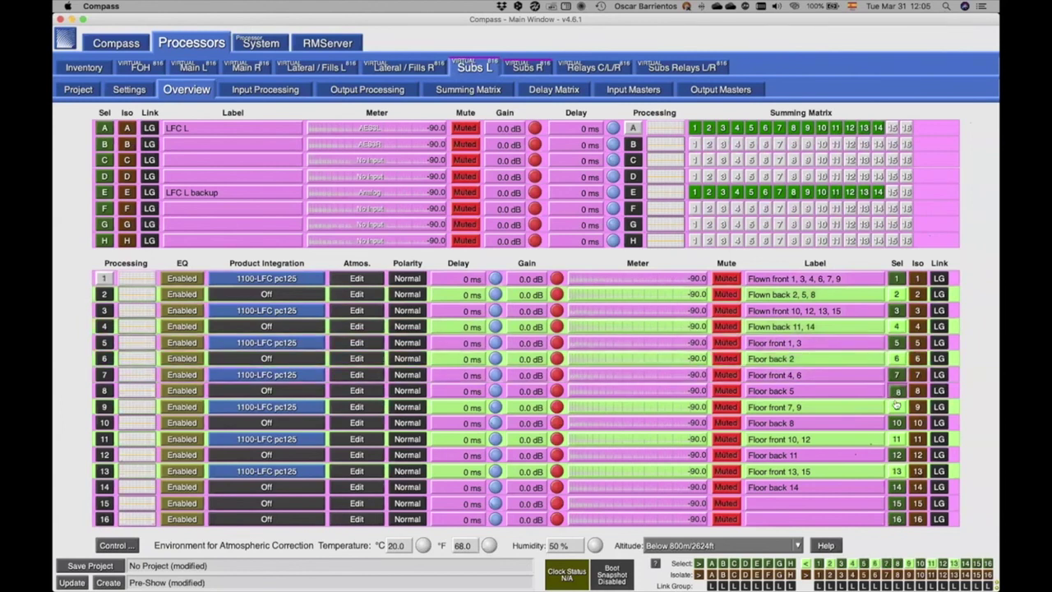
{"action": "left_click", "coordinate": [897, 407]}
{"action": "left_click", "coordinate": [897, 422]}
{"action": "left_click", "coordinate": [897, 439]}
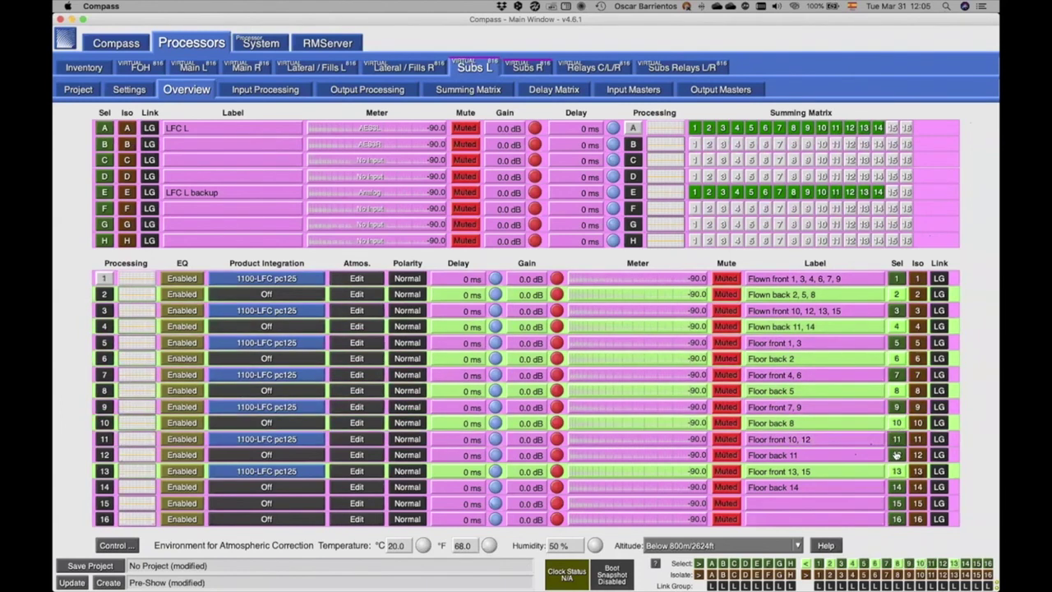
{"action": "left_click", "coordinate": [897, 455]}
{"action": "left_click", "coordinate": [897, 471]}
{"action": "left_click", "coordinate": [897, 487]}
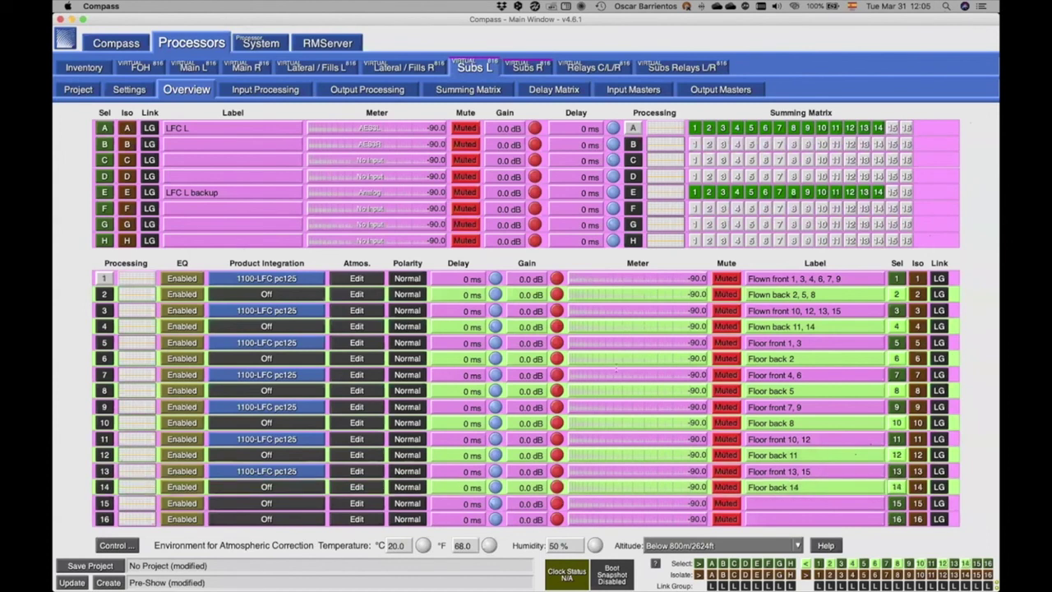
- Apply 1100-LFC product integration, pc125, with starting point 1100-LFC Rear Facing to the selected Subs L back outputs
{"action": "left_click", "coordinate": [294, 294]}
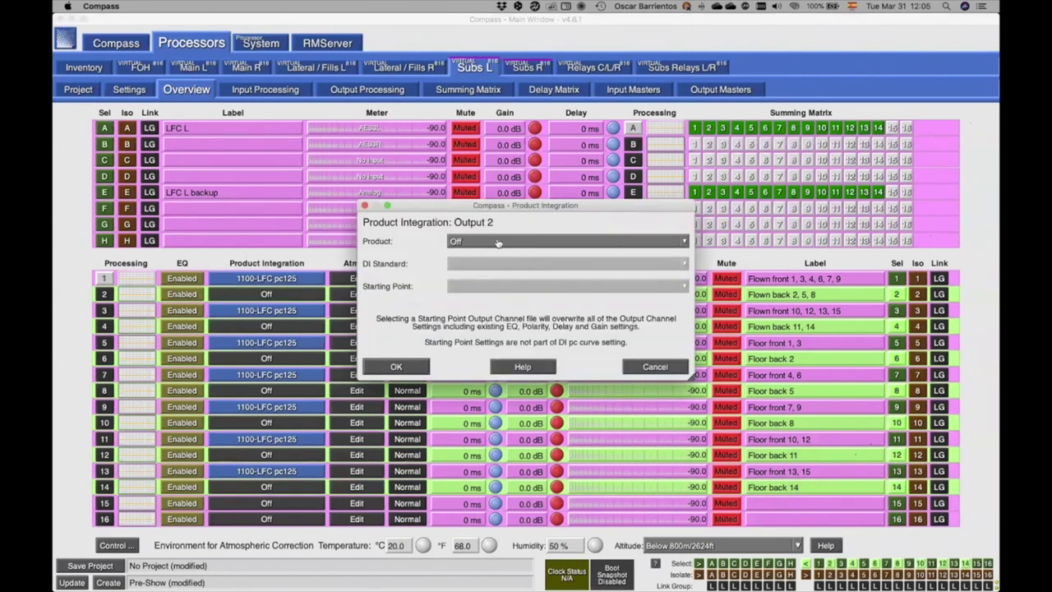
{"action": "left_click", "coordinate": [503, 242]}
{"action": "scroll", "coordinate": [482, 307], "scroll_direction": "down", "scroll_amount": 2}
{"action": "scroll", "coordinate": [483, 308], "scroll_direction": "down", "scroll_amount": 5}
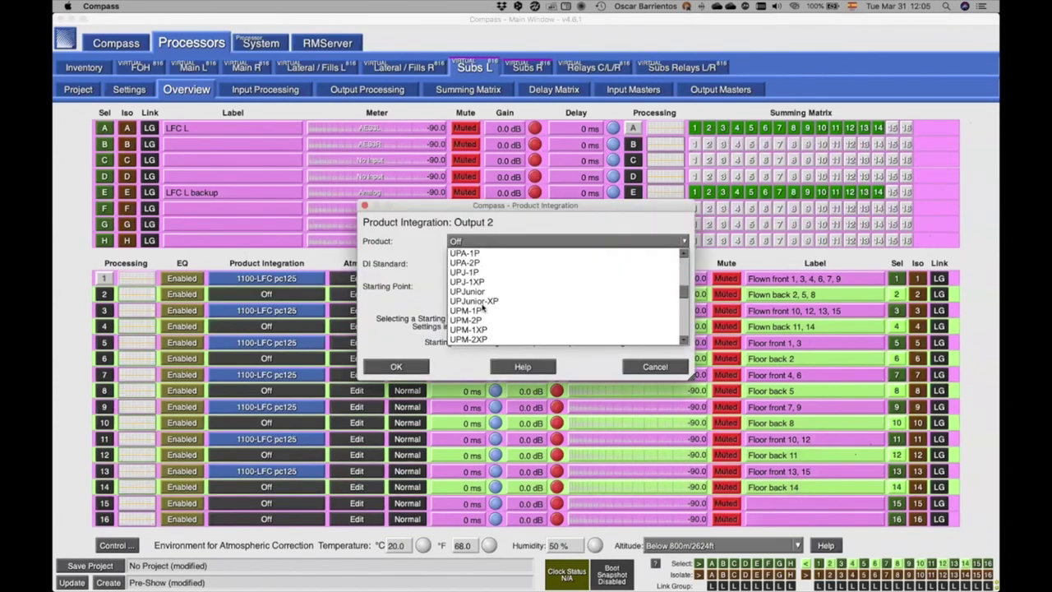
{"action": "left_click", "coordinate": [477, 320]}
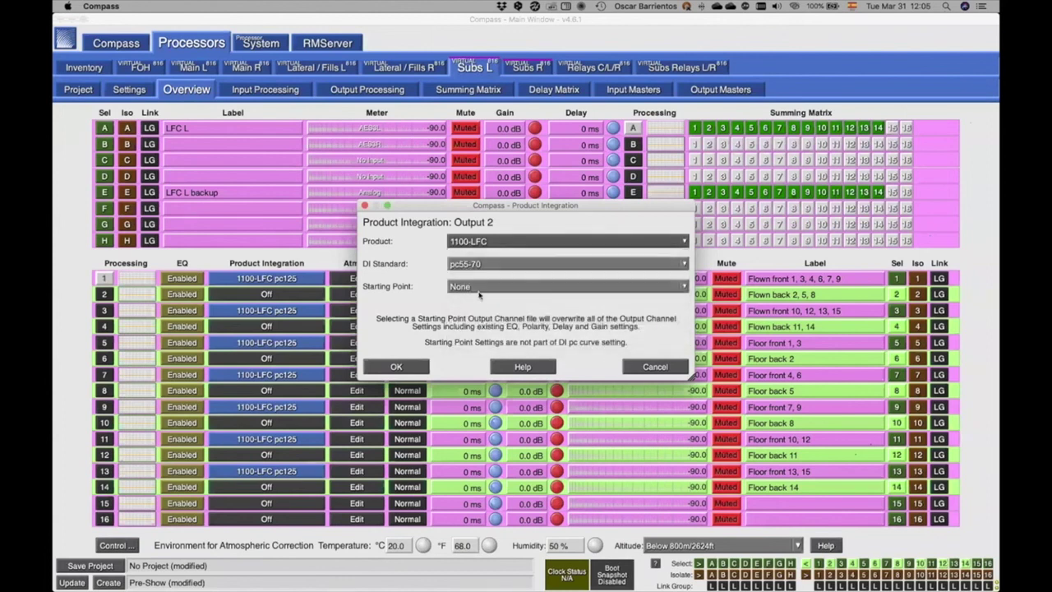
{"action": "left_click", "coordinate": [475, 264]}
{"action": "left_click", "coordinate": [475, 294]}
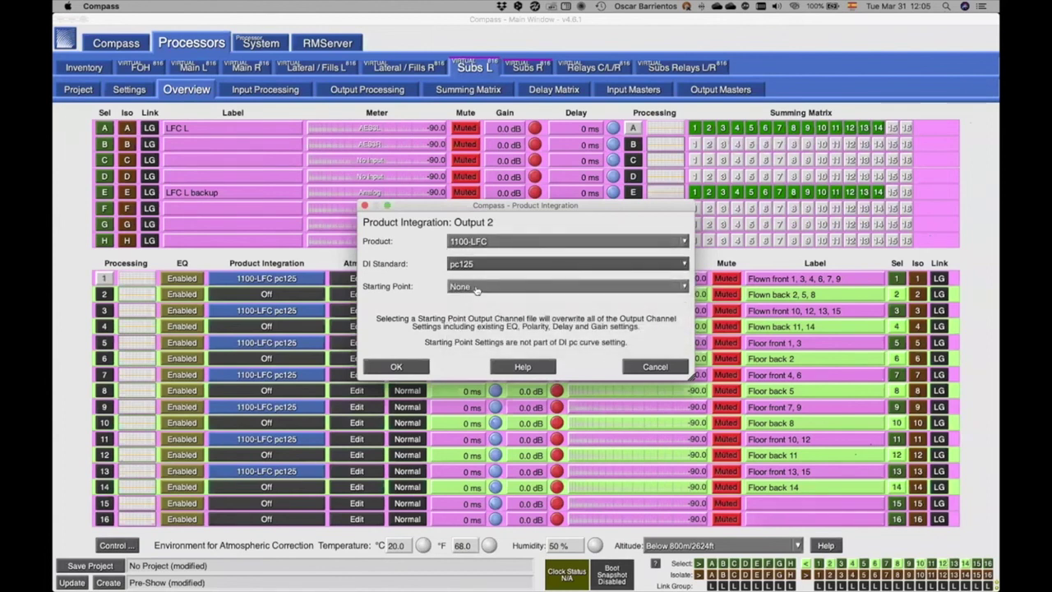
{"action": "left_click", "coordinate": [472, 287]}
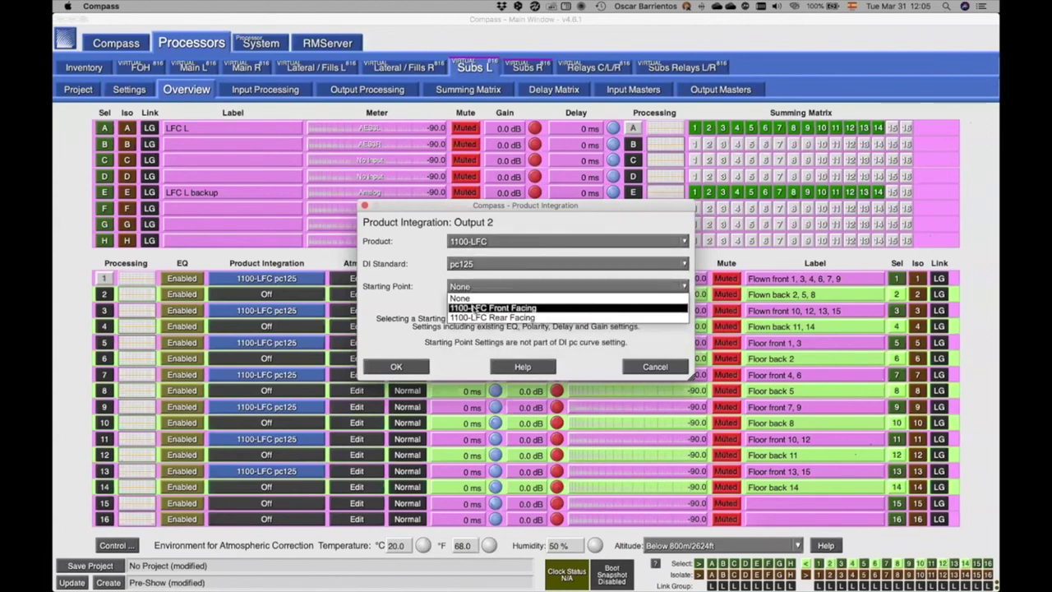
{"action": "left_click", "coordinate": [485, 317]}
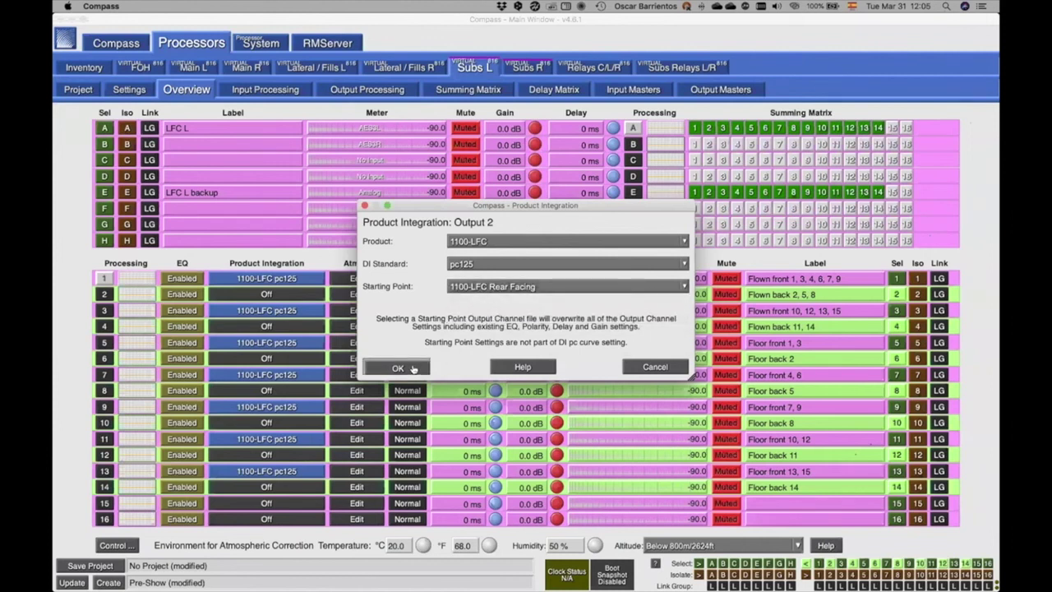
{"action": "left_click", "coordinate": [411, 366]}
{"action": "left_click", "coordinate": [504, 330]}
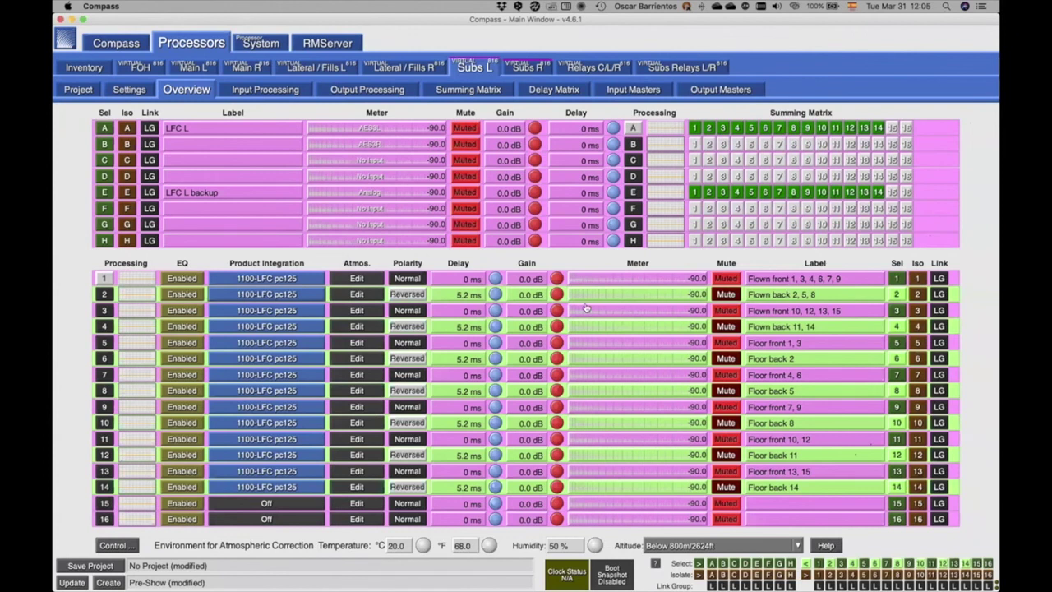
- Mute the Subs L back outputs, clear their selection, and compare the Subs L and Subs R overviews
{"action": "left_click", "coordinate": [734, 294]}
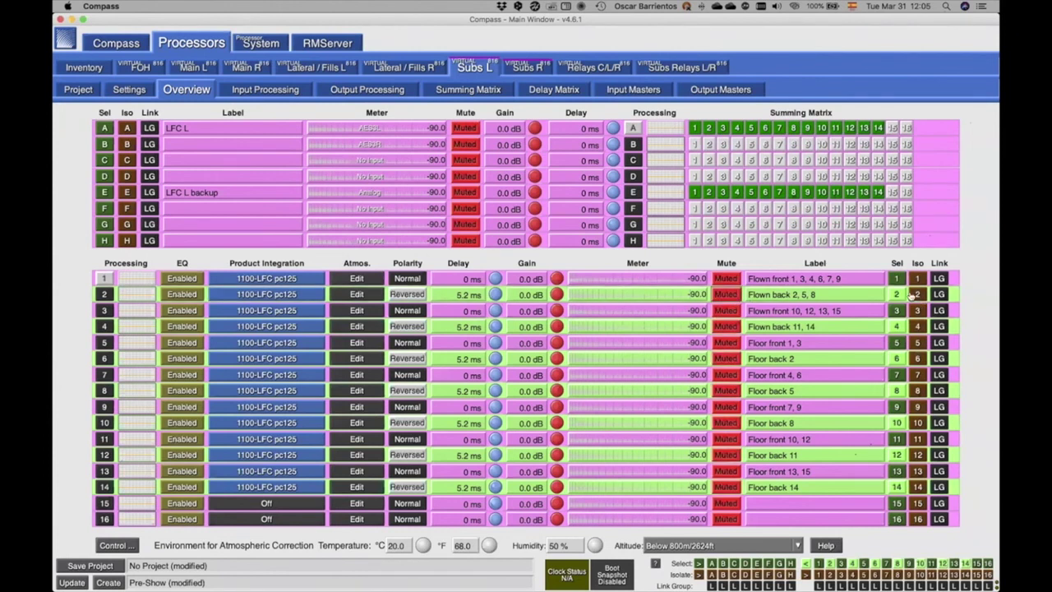
{"action": "left_click", "coordinate": [896, 295]}
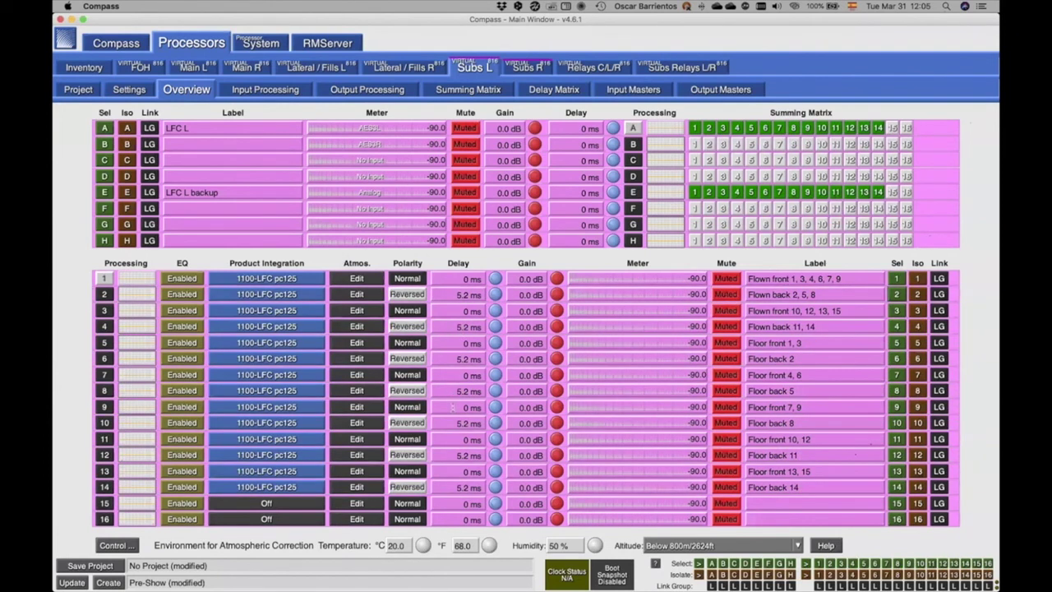
{"action": "left_click", "coordinate": [539, 68]}
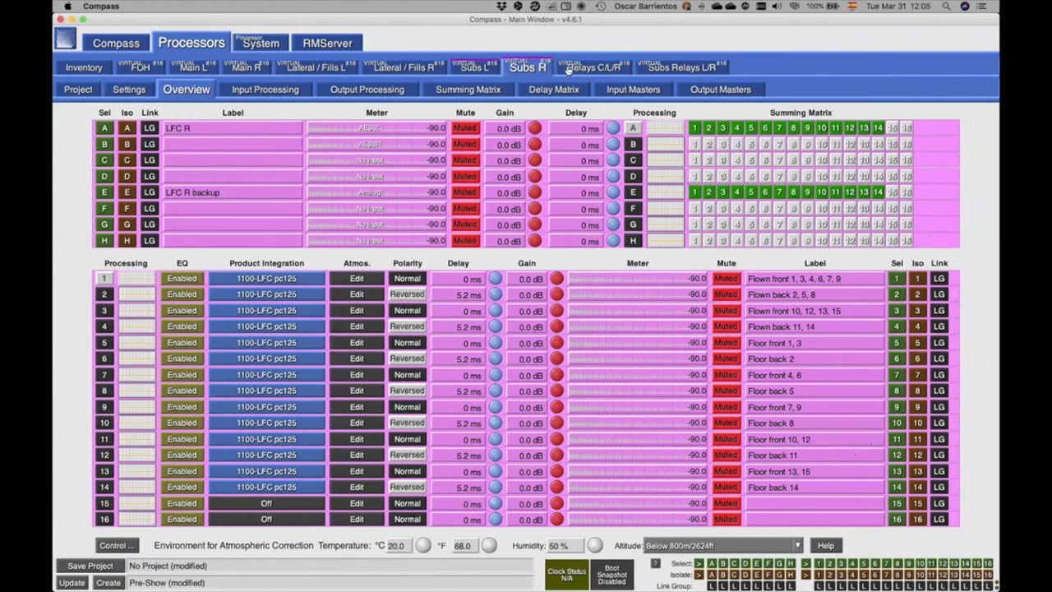
{"action": "left_click", "coordinate": [473, 67]}
{"action": "left_click", "coordinate": [526, 69]}
- Recall the Preshow final global snapshot on all included processors, overwriting their current settings
{"action": "left_click", "coordinate": [89, 68]}
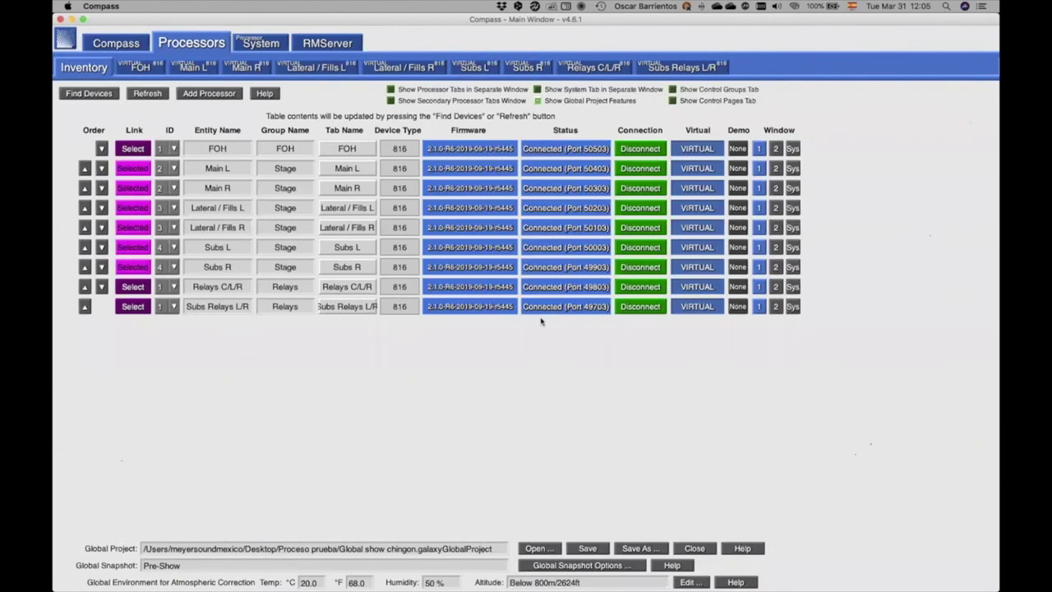
{"action": "left_click", "coordinate": [590, 566]}
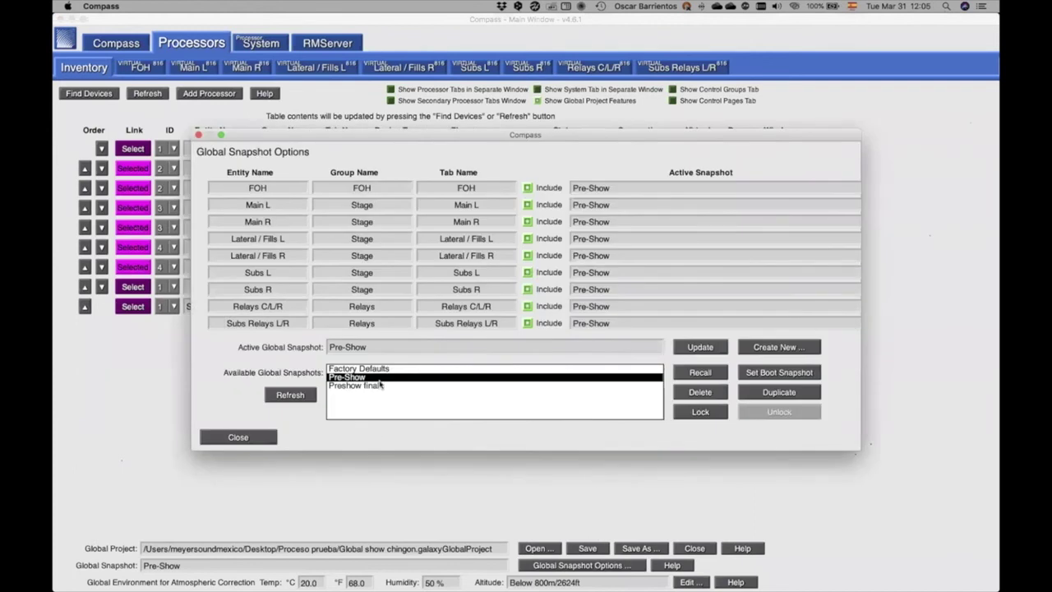
{"action": "left_click", "coordinate": [360, 387]}
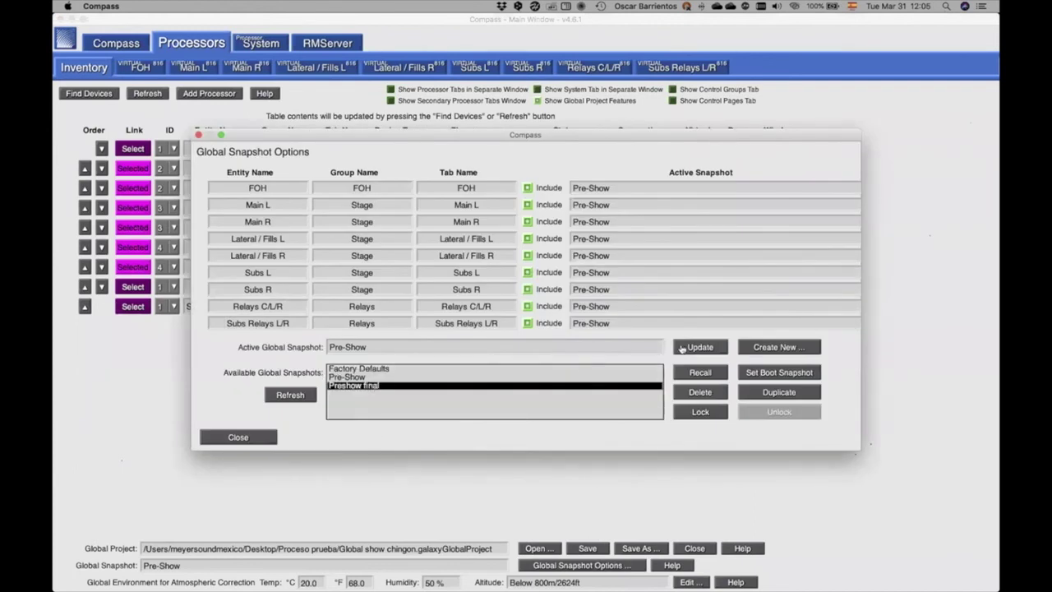
{"action": "left_click", "coordinate": [701, 375]}
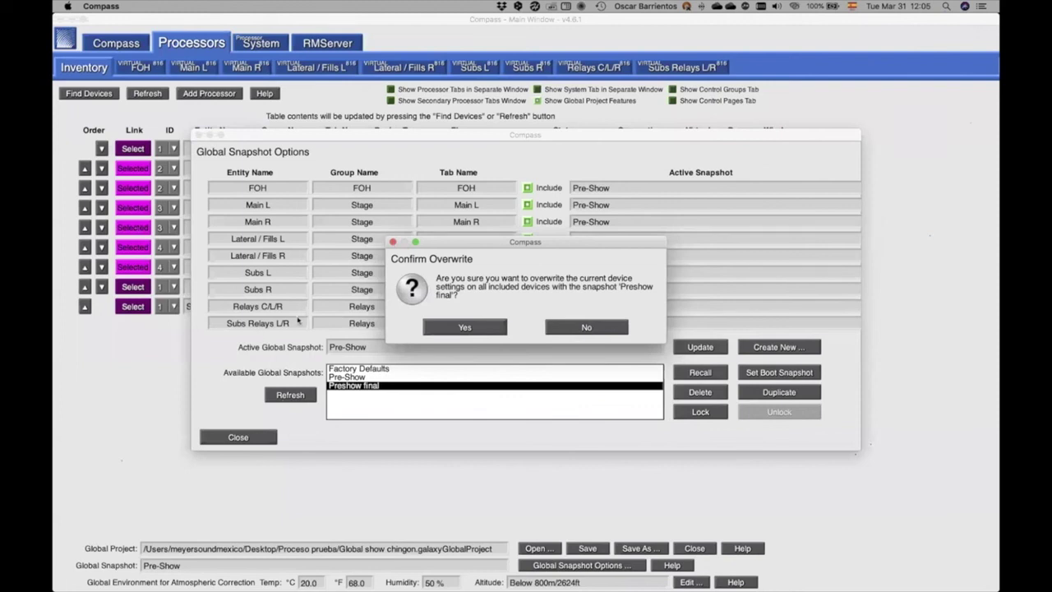
{"action": "left_click", "coordinate": [464, 327]}
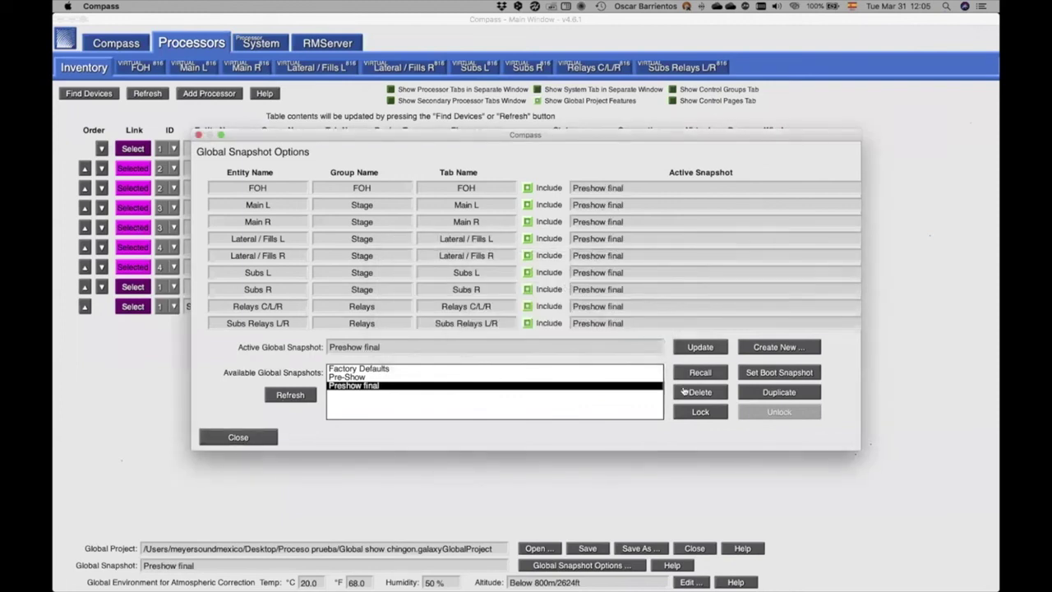
{"action": "left_click", "coordinate": [258, 439]}
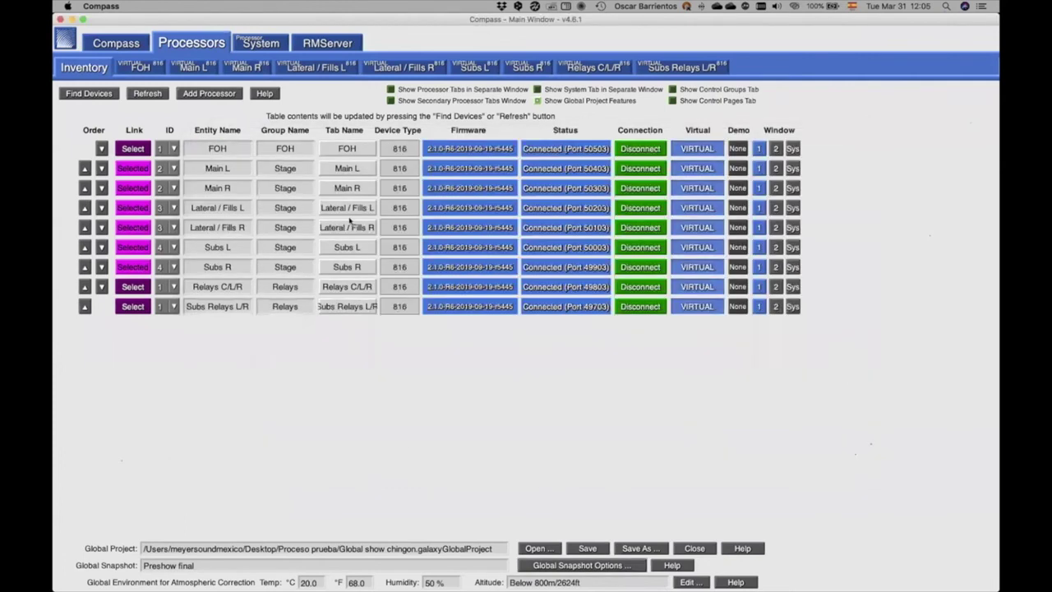
- Review the overviews of the FOH, Main L, Main R and Lateral / Fills L processors
{"action": "left_click", "coordinate": [142, 68]}
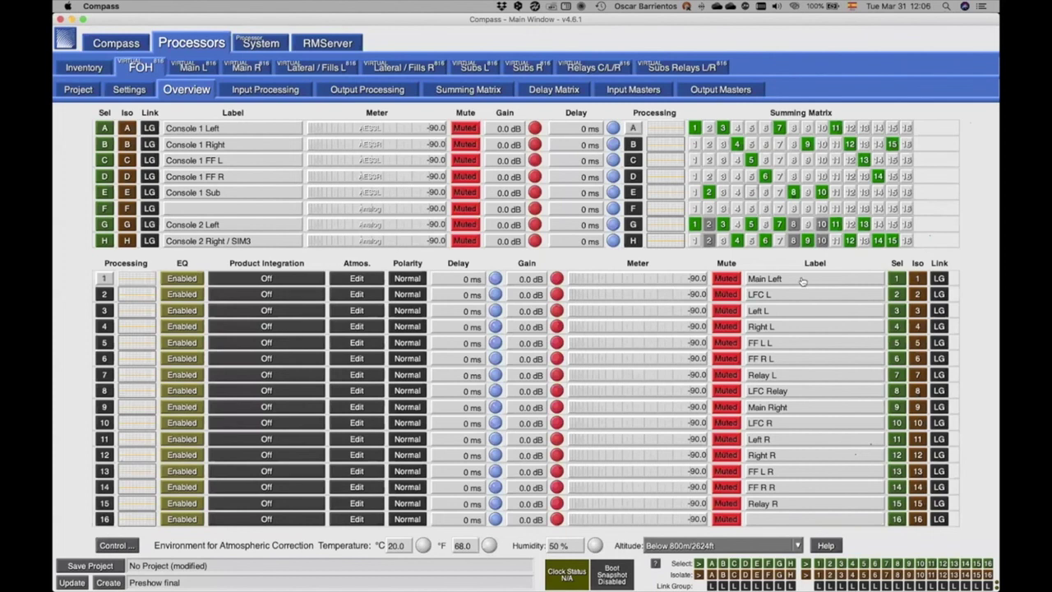
{"action": "left_click", "coordinate": [192, 68]}
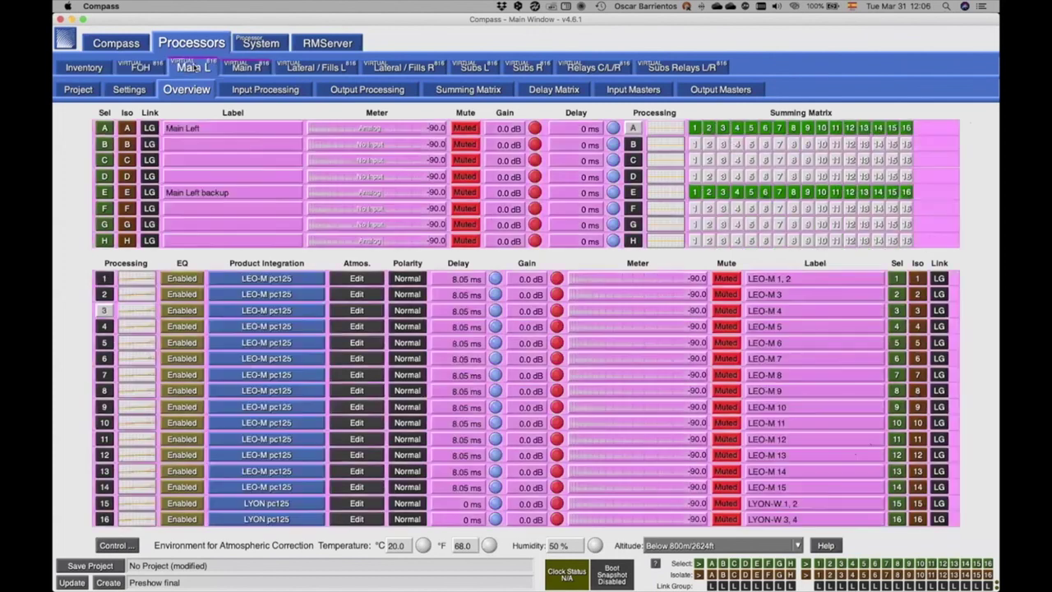
{"action": "left_click", "coordinate": [245, 70]}
{"action": "left_click", "coordinate": [316, 68]}
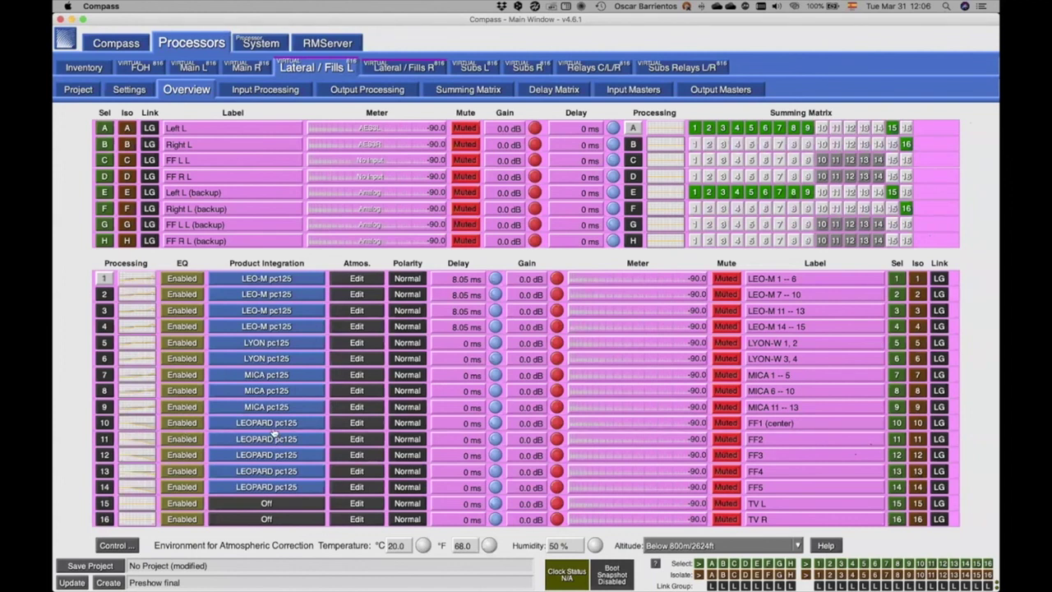
- Examine the Starting Point slide in Keynote, then inspect the U-Shaping of Lateral / Fills L output 10, FF1 (center), in Compass
{"action": "key", "text": "ctrl+Up"}
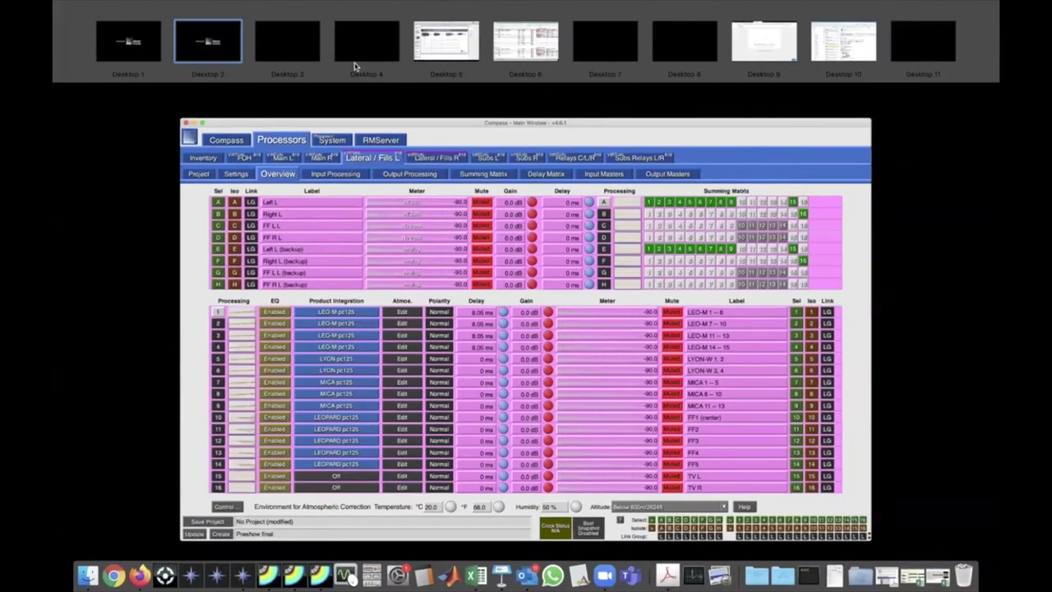
{"action": "left_click", "coordinate": [453, 45]}
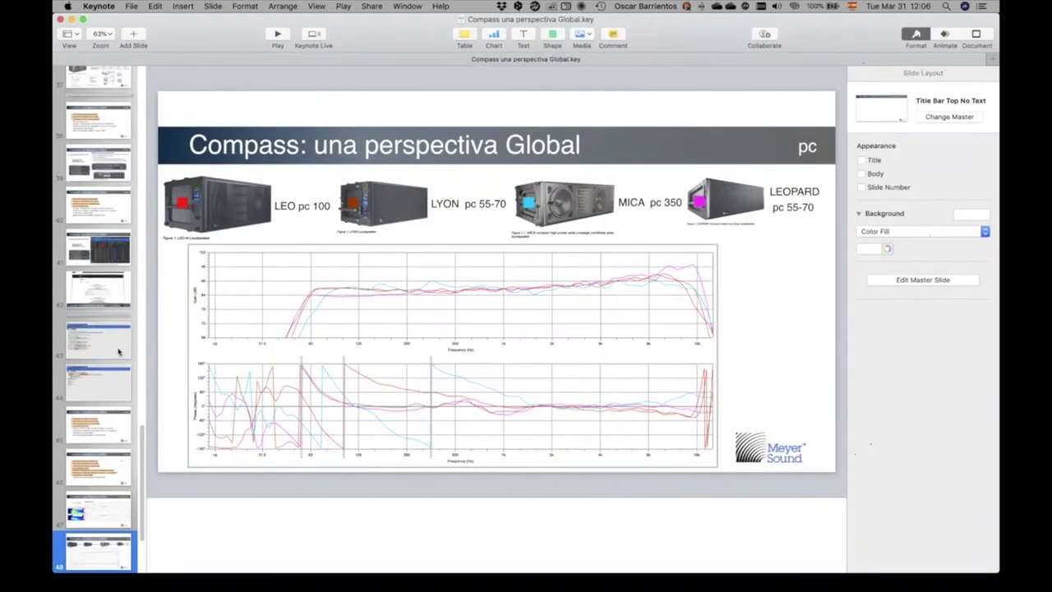
{"action": "left_click", "coordinate": [108, 508]}
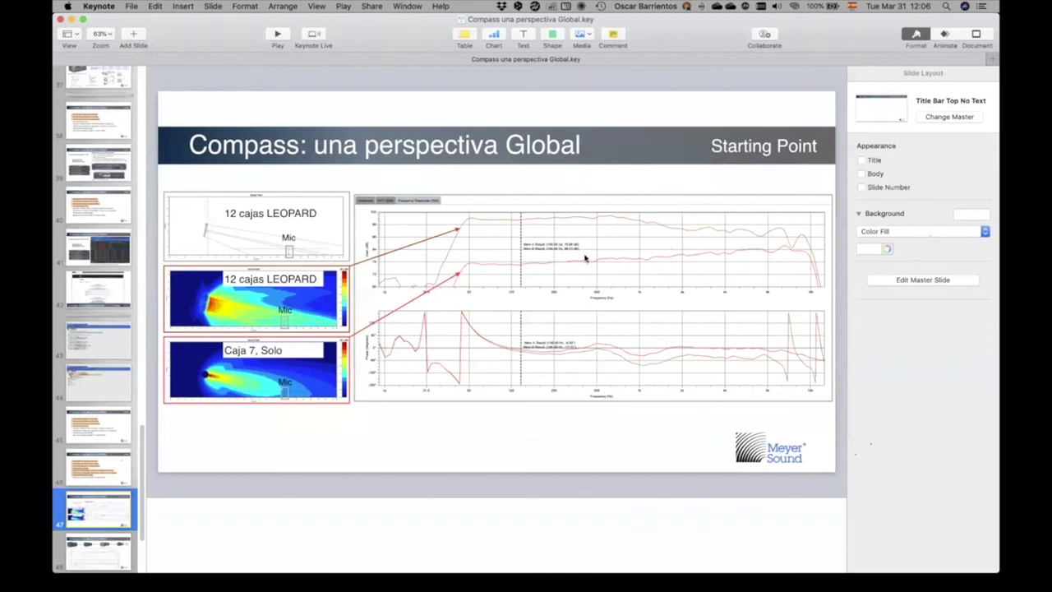
{"action": "key", "text": "super+Tab"}
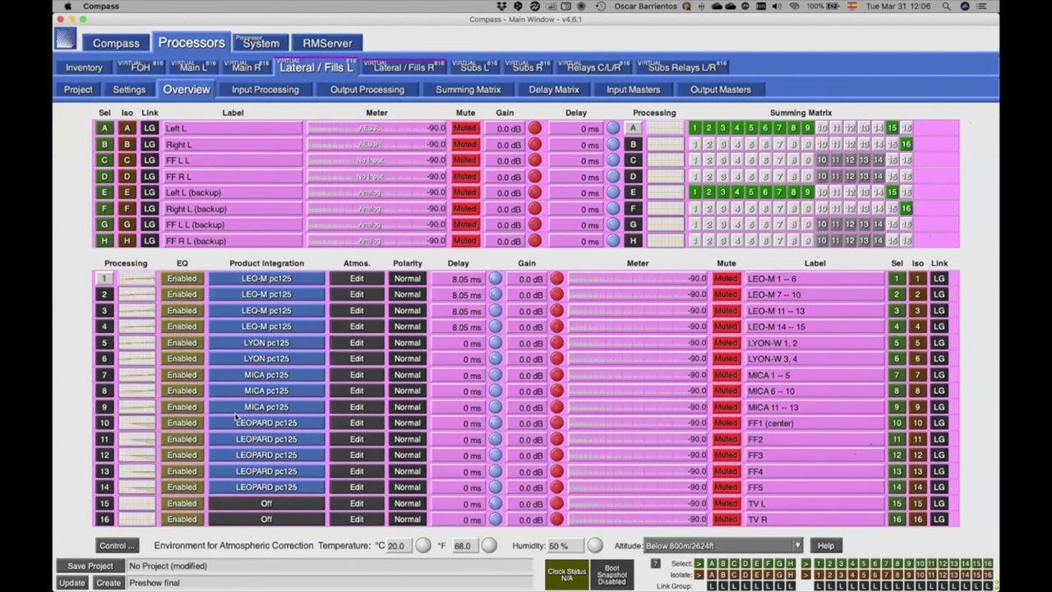
{"action": "left_click", "coordinate": [148, 426]}
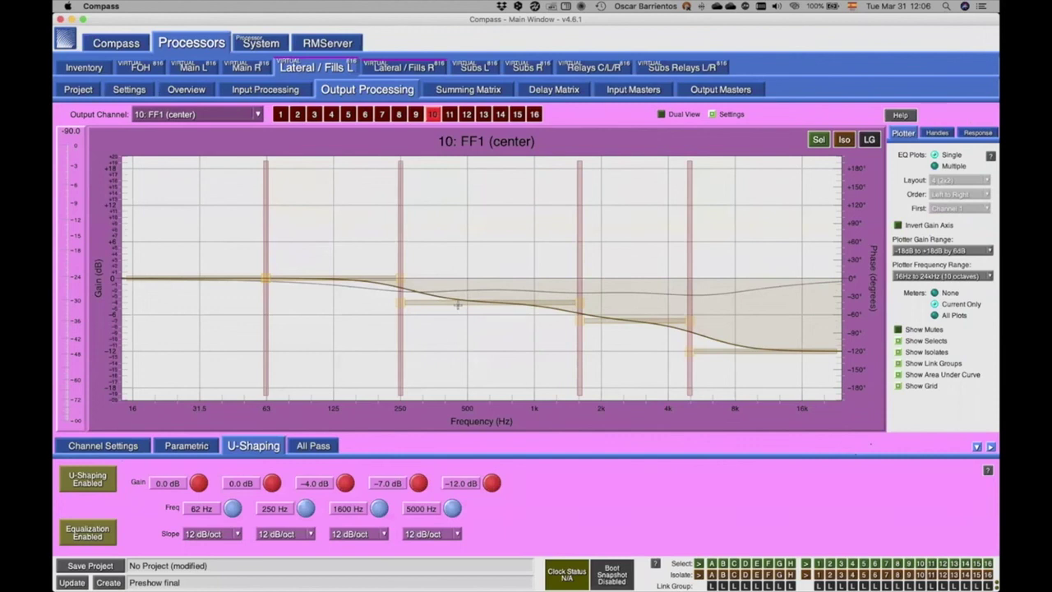
{"action": "left_click", "coordinate": [186, 90]}
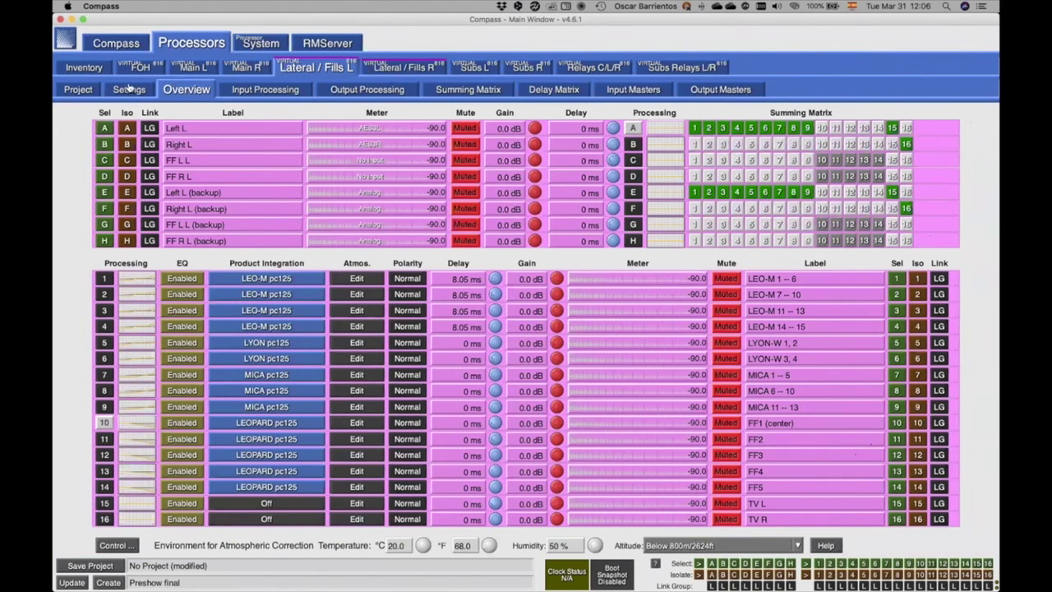
- Create a new global snapshot named Show time for all included processors
{"action": "left_click", "coordinate": [84, 67]}
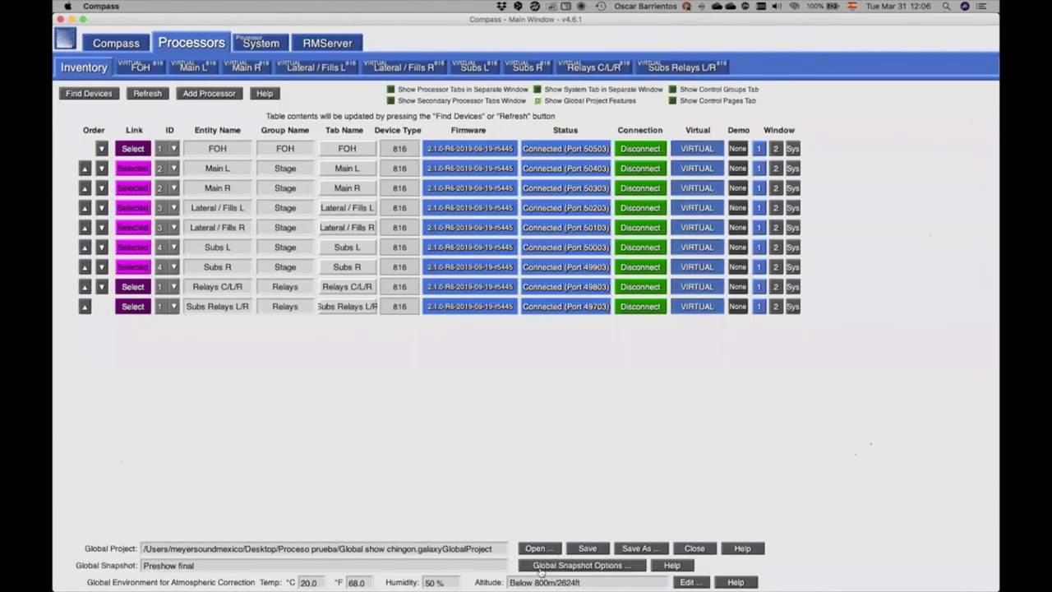
{"action": "left_click", "coordinate": [545, 567]}
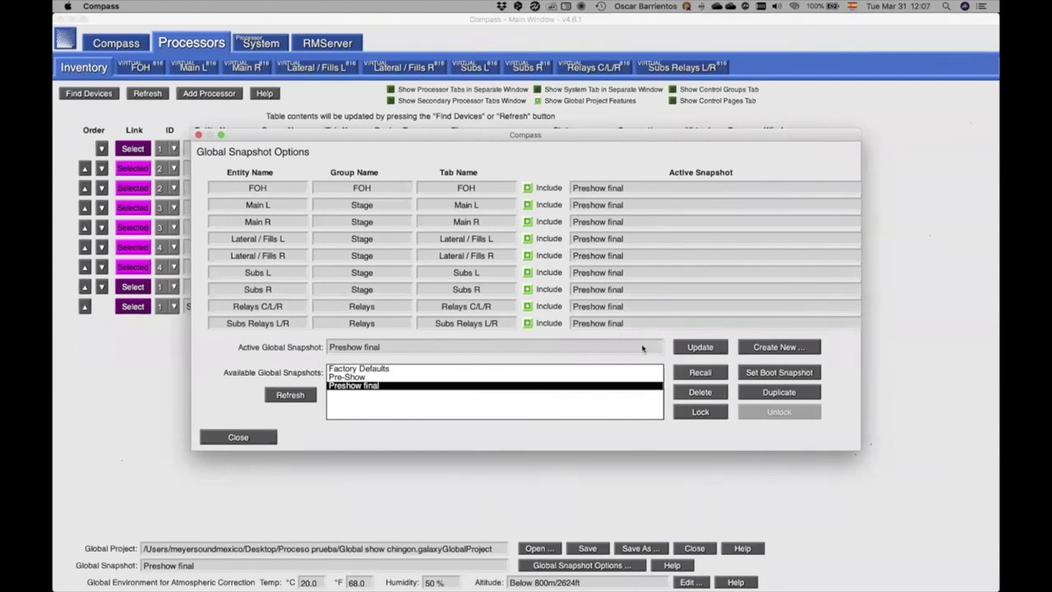
{"action": "left_click", "coordinate": [750, 348]}
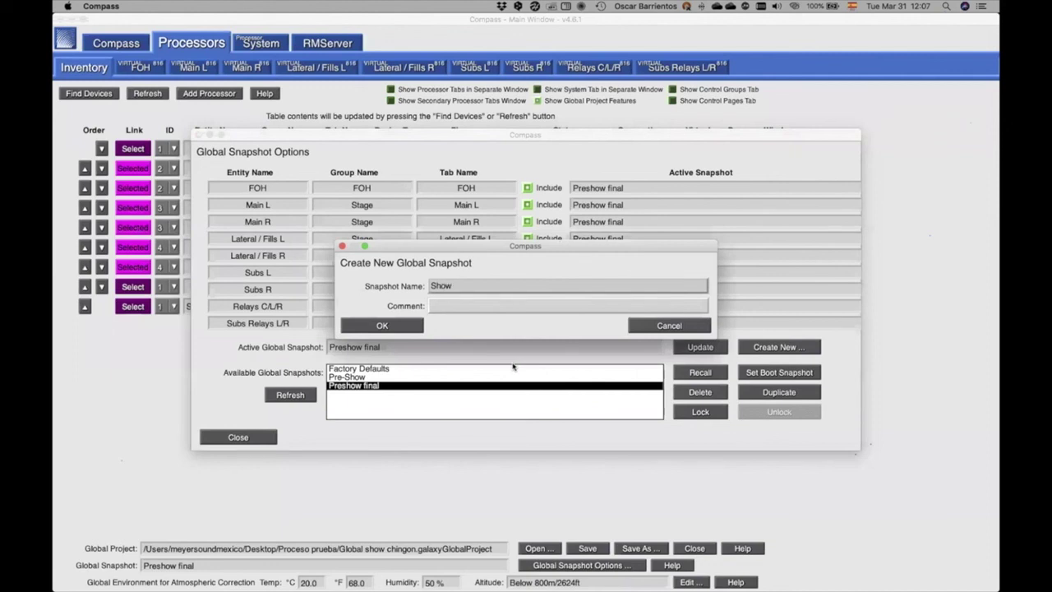
{"action": "type", "text": "Show time"}
{"action": "key", "text": "Return"}
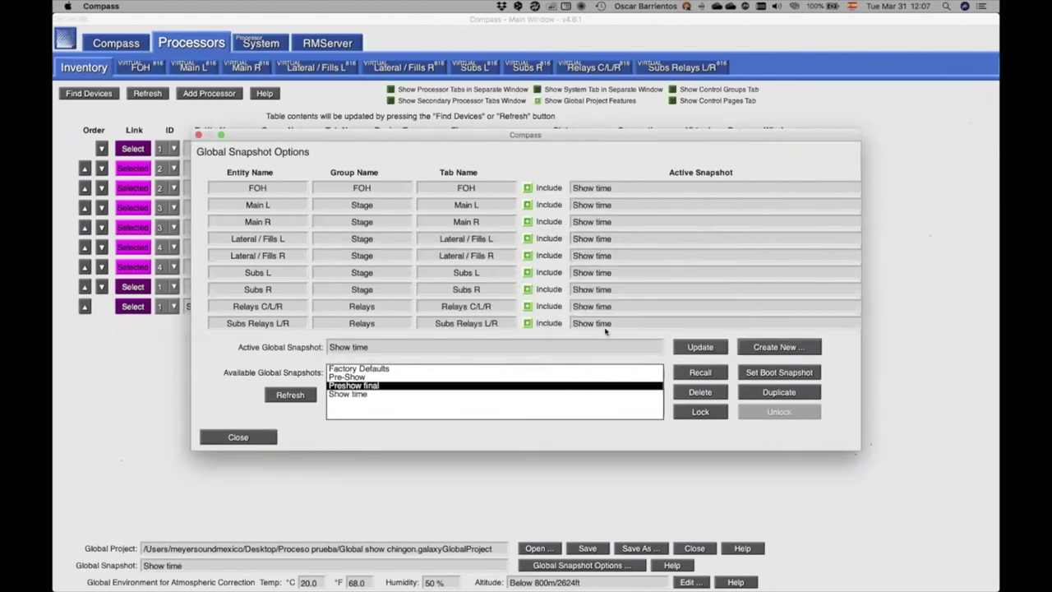
{"action": "left_click", "coordinate": [237, 438]}
- Check the snapshot library of every processor from FOH through Subs Relays L/R for the Show time snapshot
{"action": "left_click", "coordinate": [141, 68]}
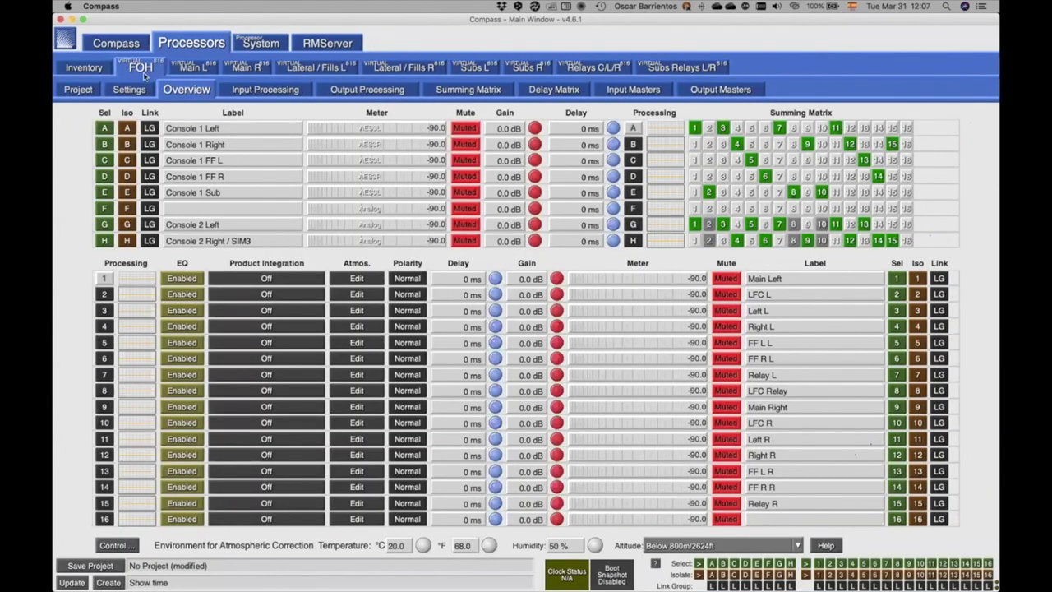
{"action": "left_click", "coordinate": [82, 91]}
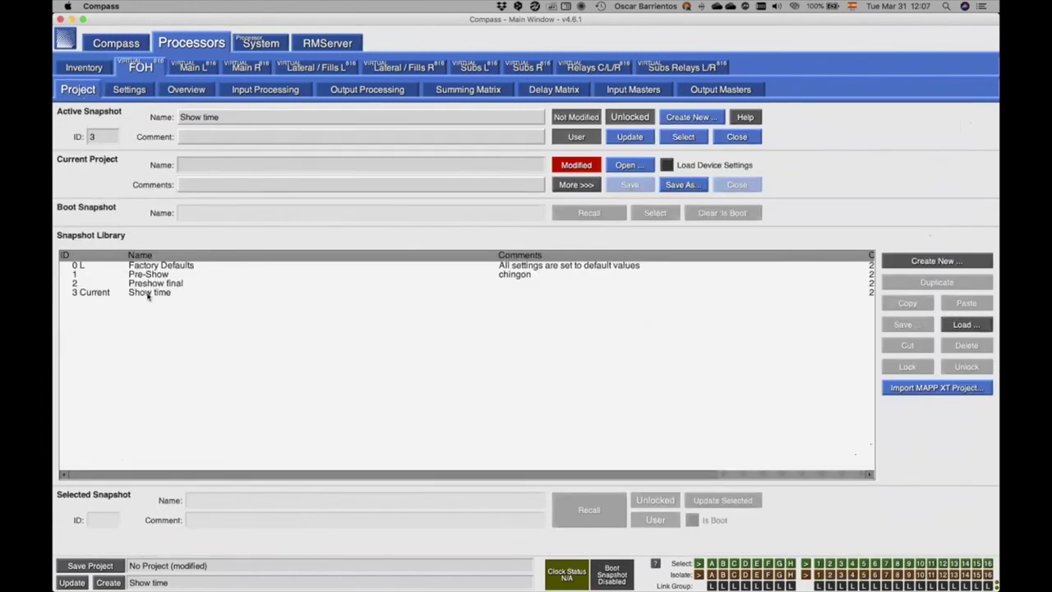
{"action": "left_click", "coordinate": [193, 67]}
{"action": "left_click", "coordinate": [248, 67]}
{"action": "left_click", "coordinate": [299, 67]}
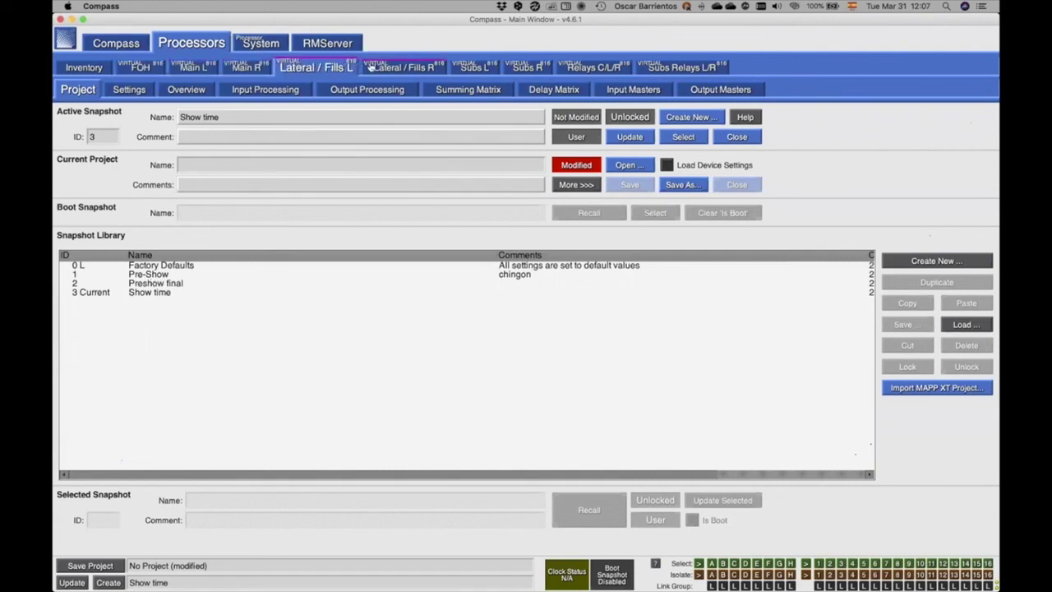
{"action": "left_click", "coordinate": [404, 67]}
{"action": "left_click", "coordinate": [475, 67]}
{"action": "left_click", "coordinate": [528, 68]}
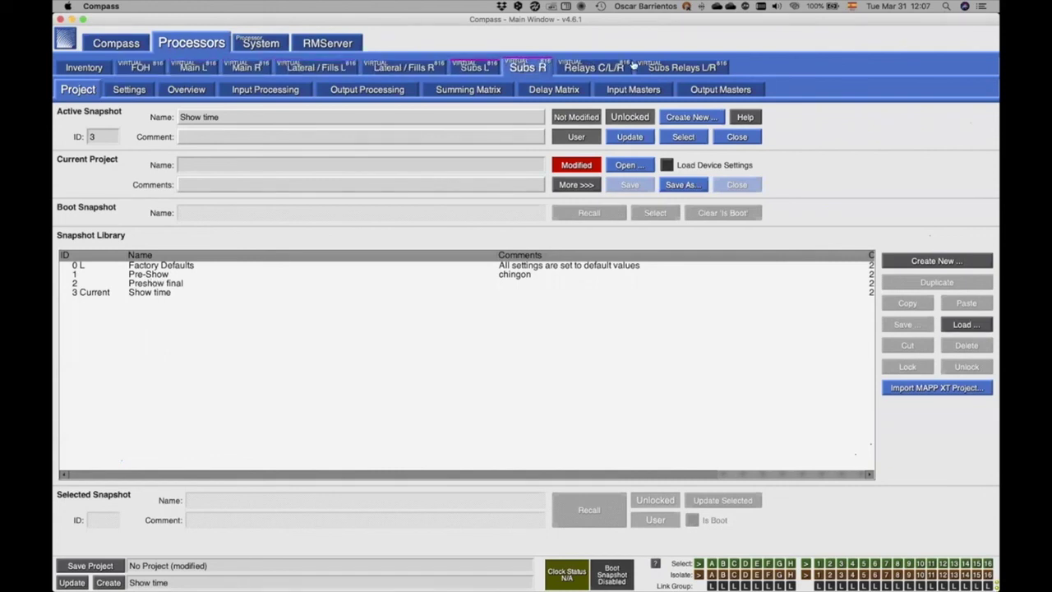
{"action": "left_click", "coordinate": [585, 67]}
{"action": "left_click", "coordinate": [683, 67]}
- Retrieve the projects of all nine processors and save the global project to its current file with individual project files
{"action": "left_click", "coordinate": [95, 69]}
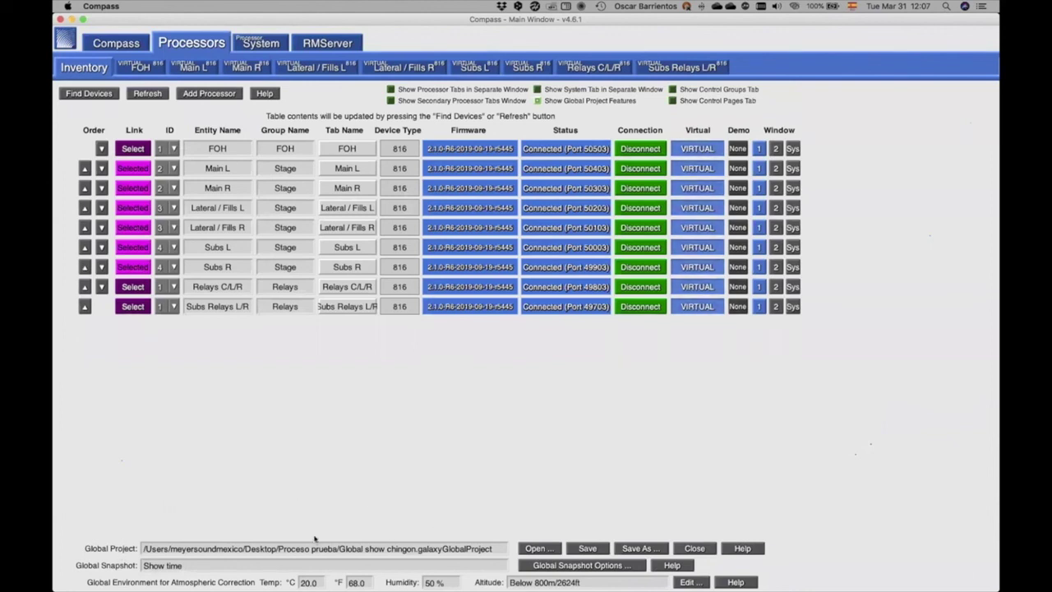
{"action": "left_click", "coordinate": [576, 549]}
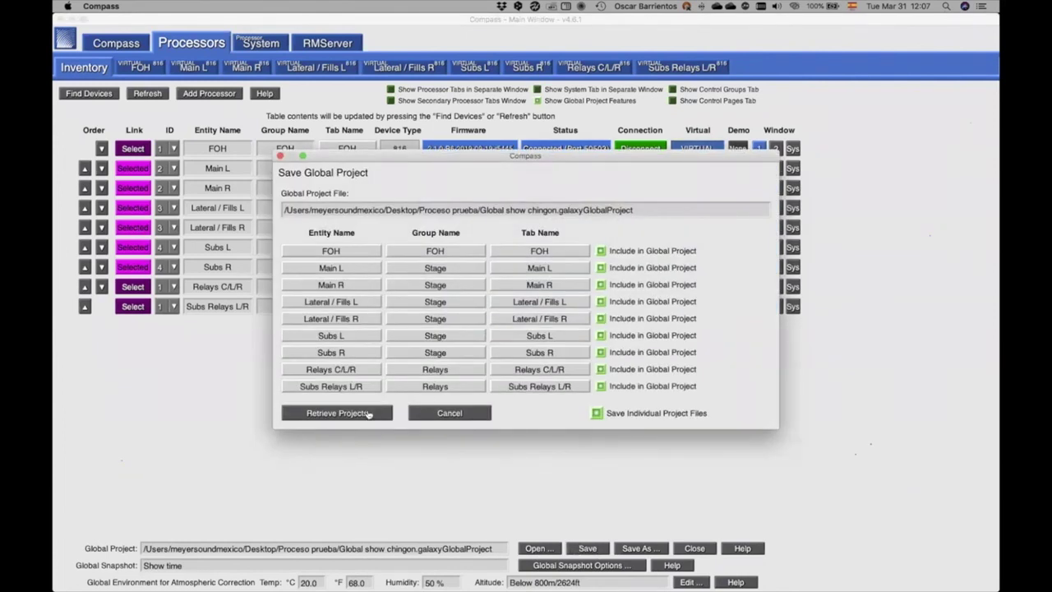
{"action": "left_click", "coordinate": [369, 413]}
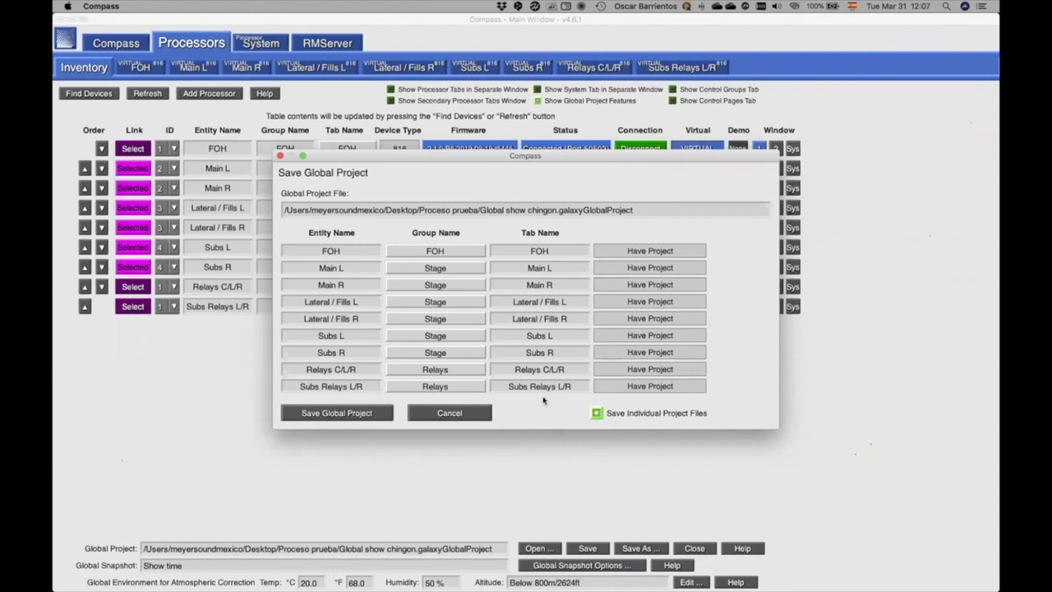
{"action": "left_click", "coordinate": [366, 414]}
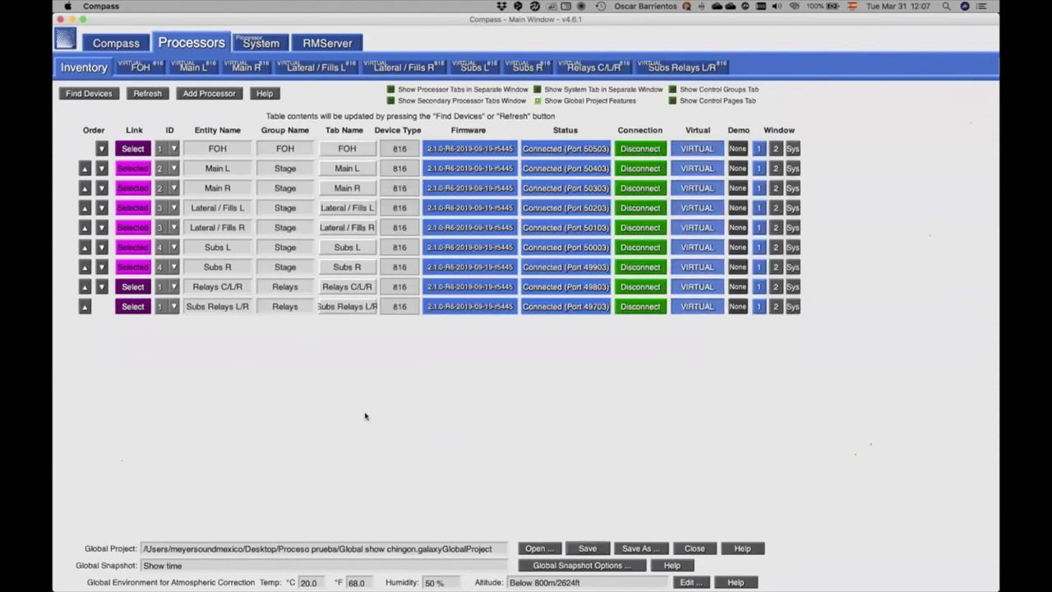
- Save the global project as Global show chingon.galaxyGlobalProject, replacing the existing file with newly retrieved processor projects
{"action": "left_click", "coordinate": [634, 549]}
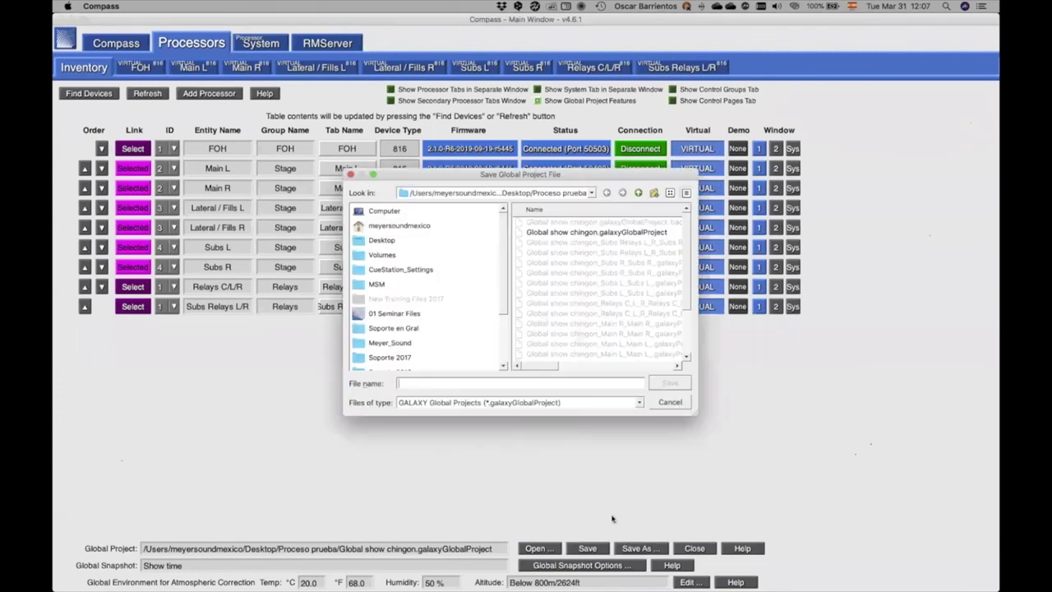
{"action": "left_click", "coordinate": [562, 234]}
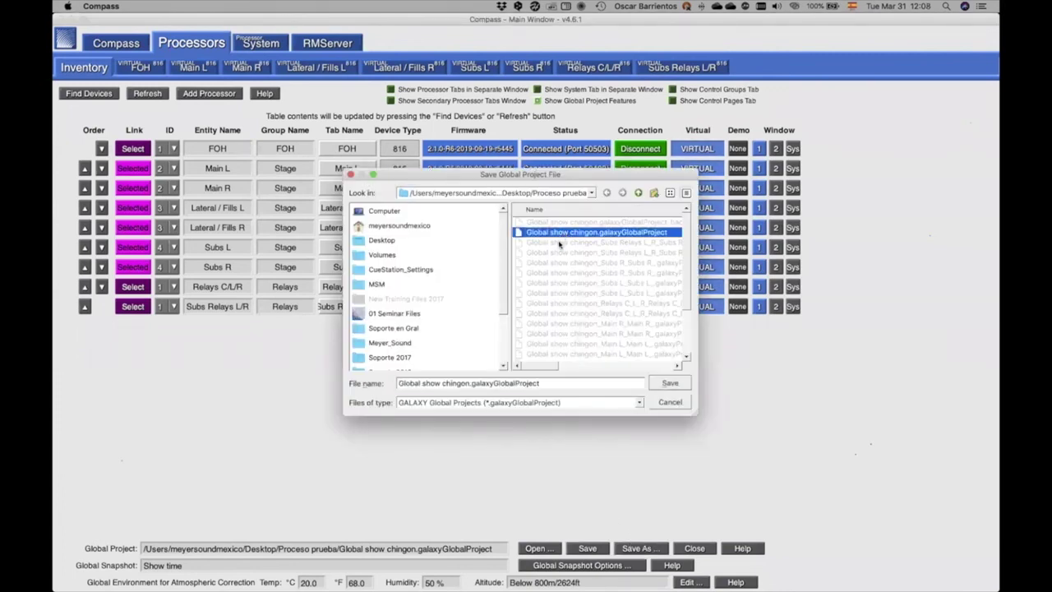
{"action": "left_click", "coordinate": [669, 383]}
{"action": "left_click", "coordinate": [514, 309]}
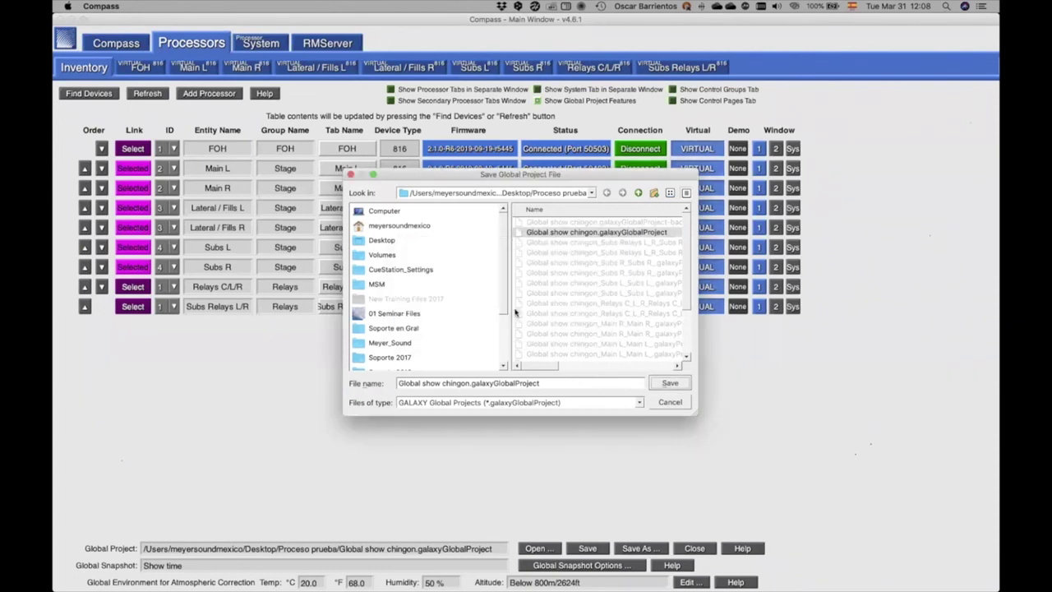
{"action": "left_click", "coordinate": [669, 384]}
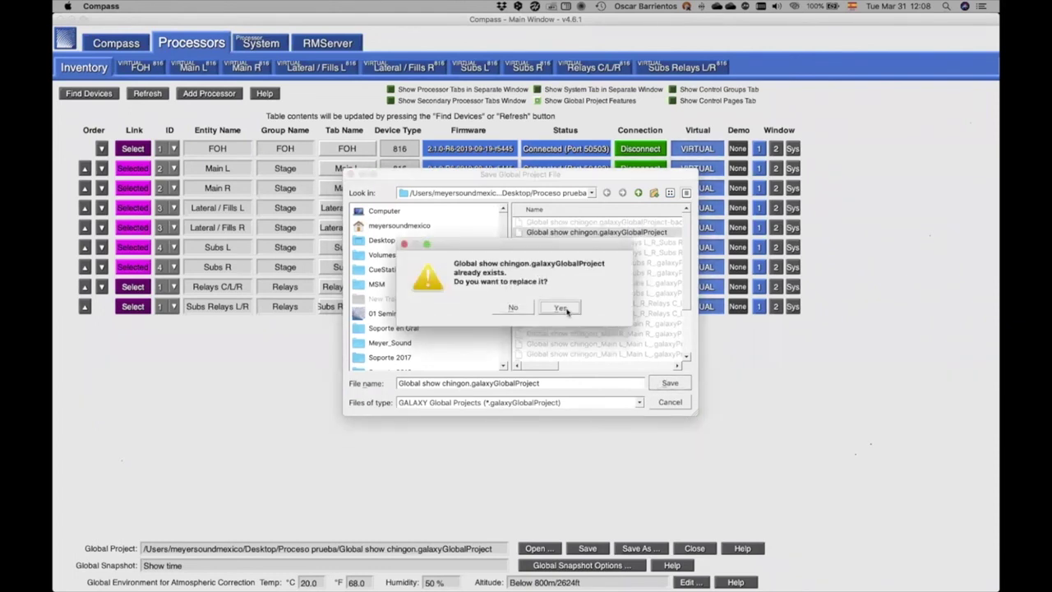
{"action": "left_click", "coordinate": [561, 306]}
{"action": "left_click", "coordinate": [367, 415]}
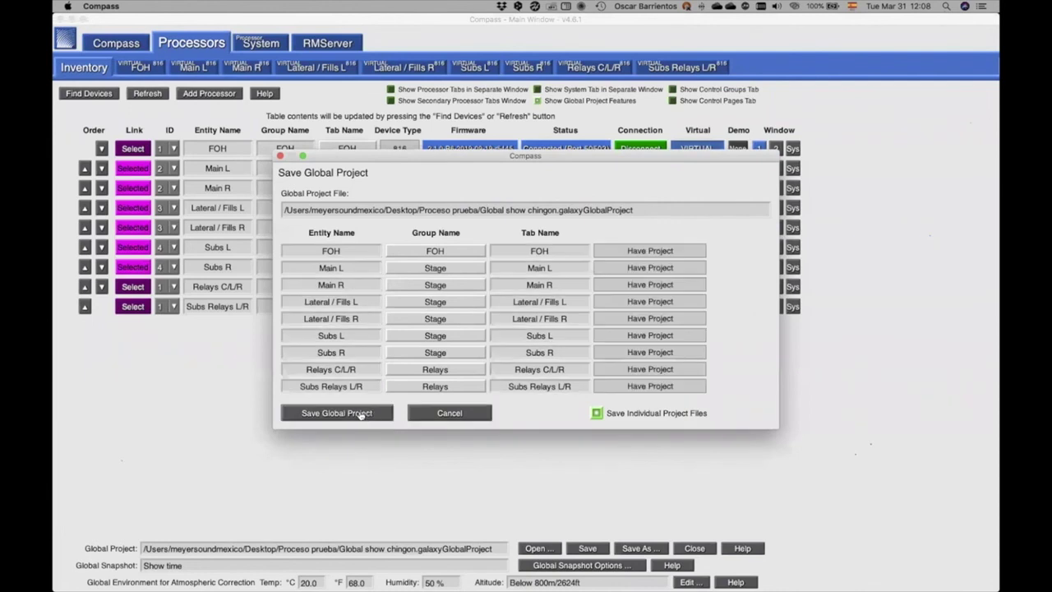
{"action": "left_click", "coordinate": [365, 414]}
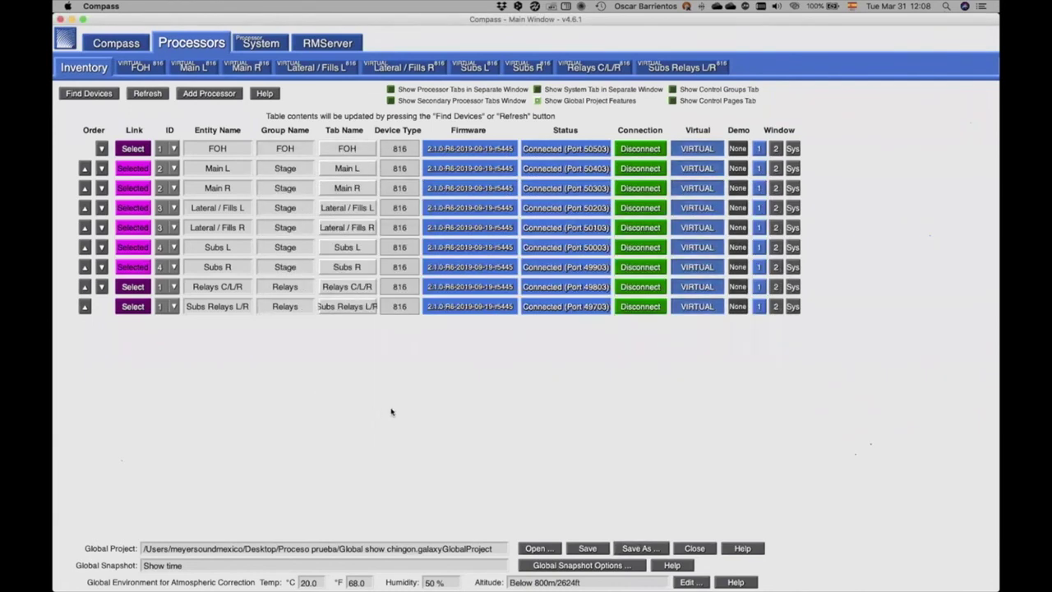
- Switch to Finder and examine the full project file names in the desktop folder Proceso prueba, widening its window and file column, then close it
{"action": "key", "text": "super+q"}
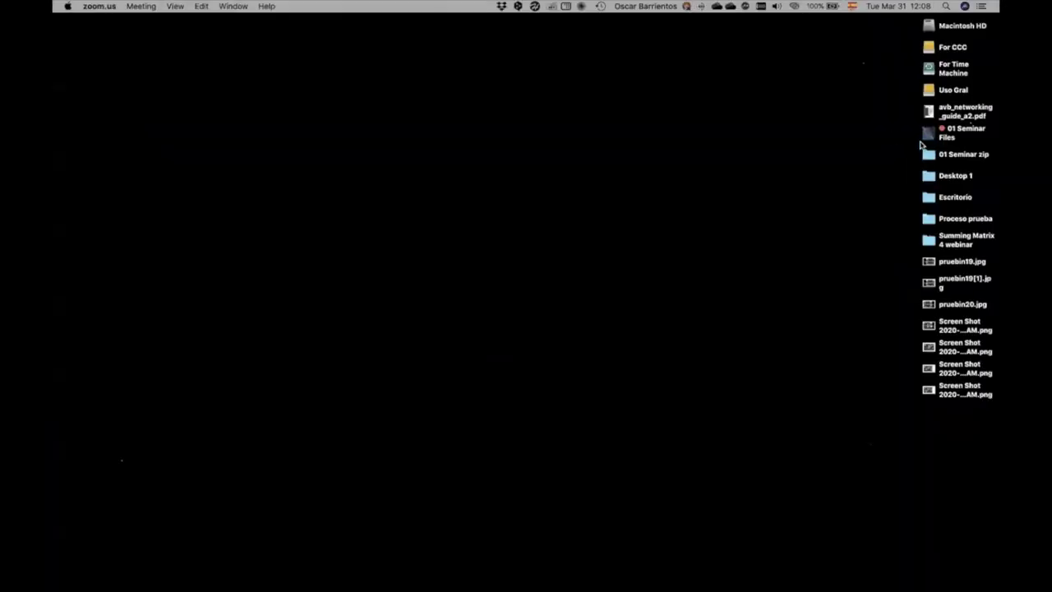
{"action": "double_click", "coordinate": [928, 218]}
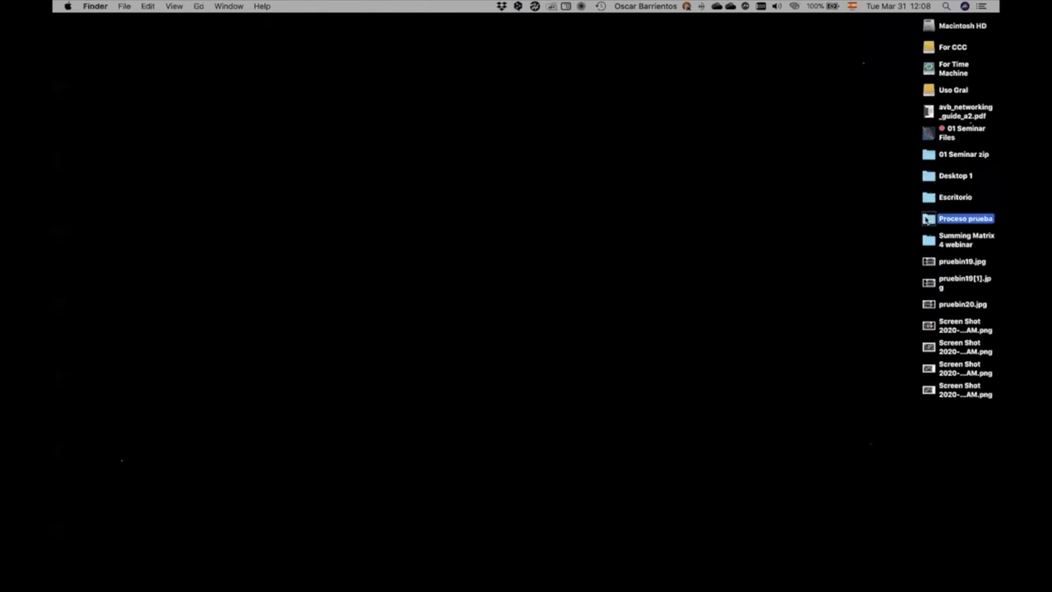
{"action": "left_click_drag", "start_coordinate": [436, 104], "coordinate": [229, 37]}
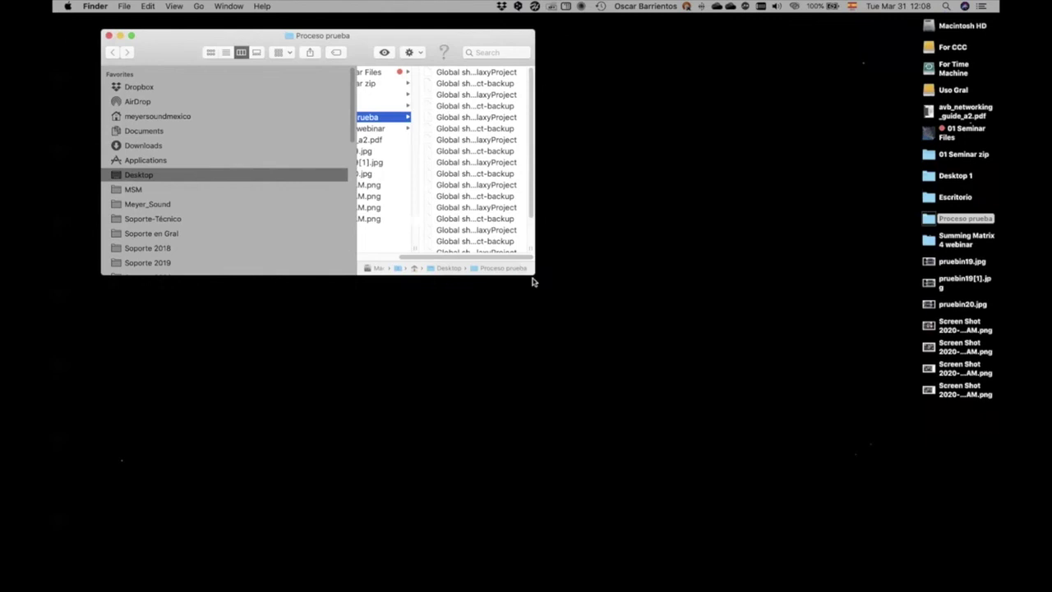
{"action": "left_click_drag", "start_coordinate": [534, 278], "coordinate": [853, 536]}
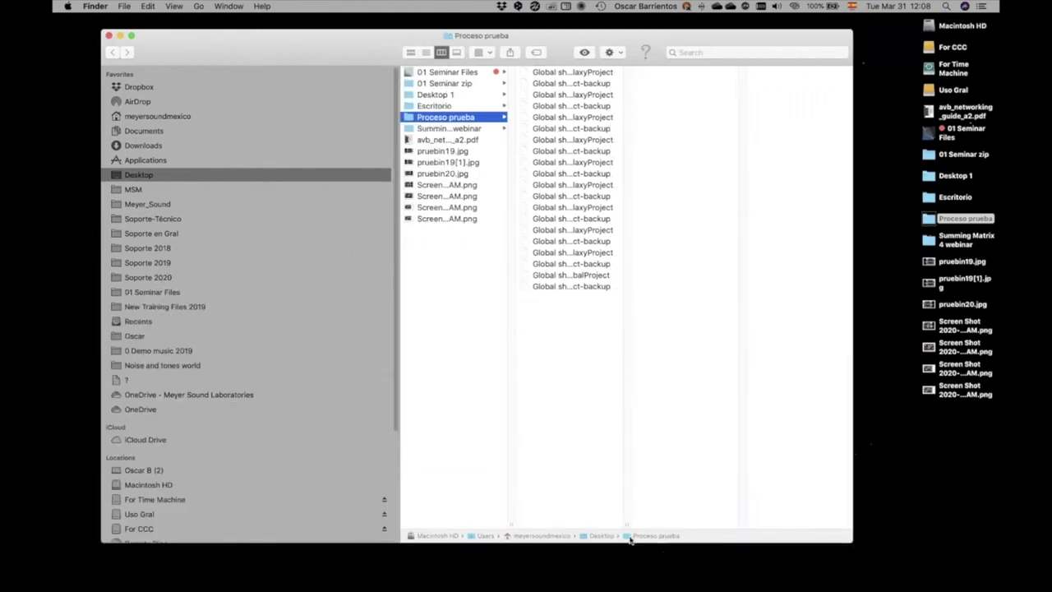
{"action": "left_click_drag", "start_coordinate": [625, 526], "coordinate": [852, 498]}
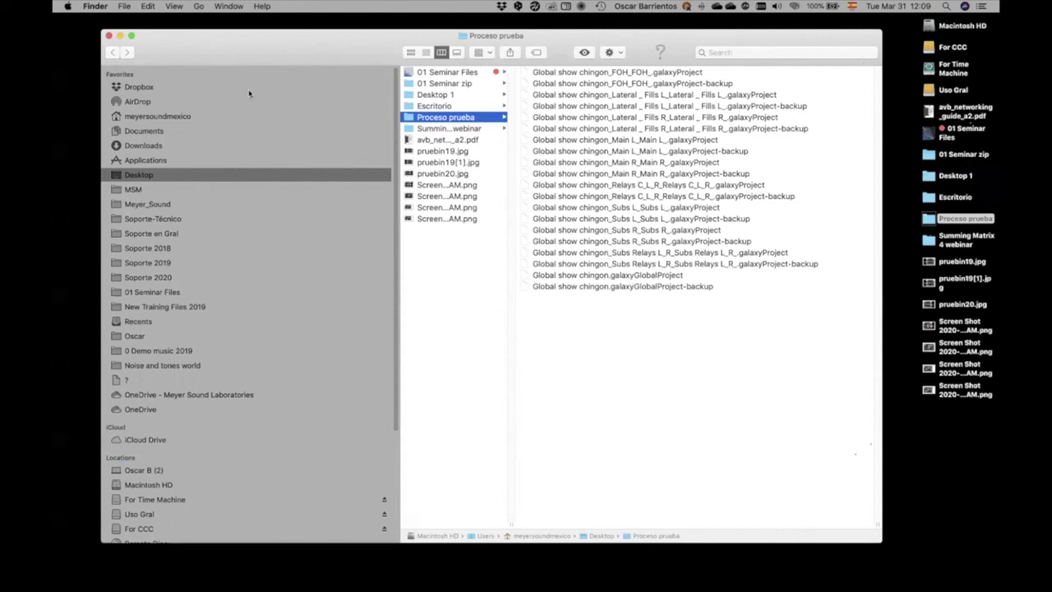
{"action": "left_click", "coordinate": [107, 36]}
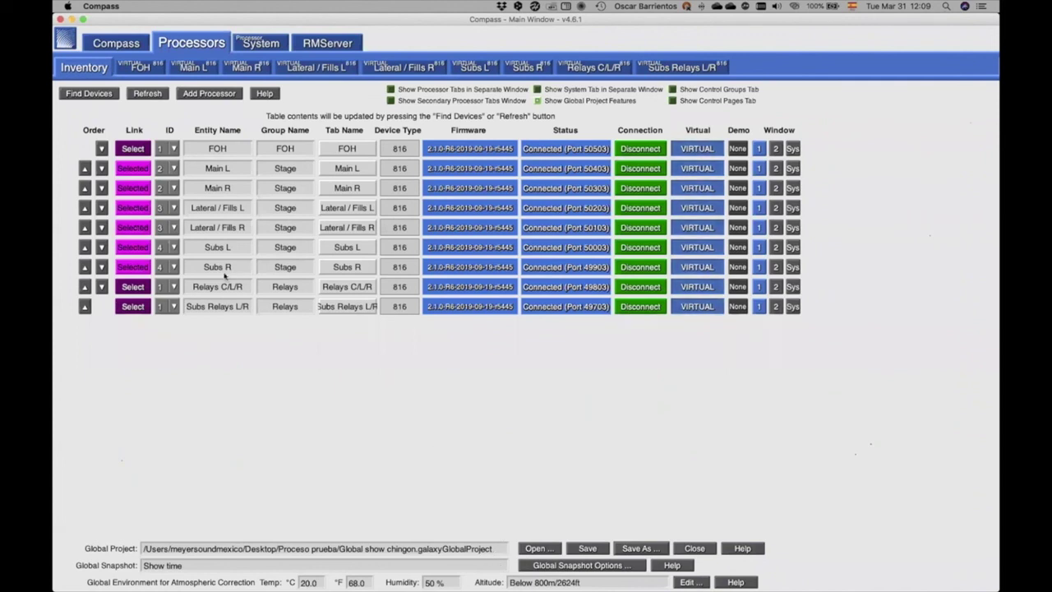
- Display the FOH processor's overview of inputs, outputs and summing matrix in Compass
{"action": "left_click", "coordinate": [153, 67]}
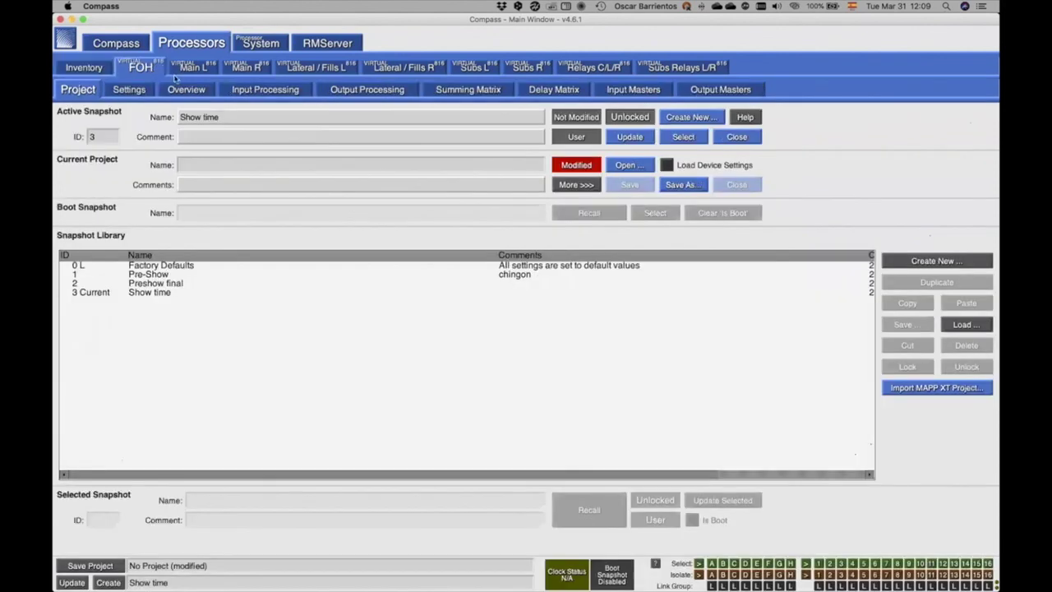
{"action": "left_click", "coordinate": [182, 90]}
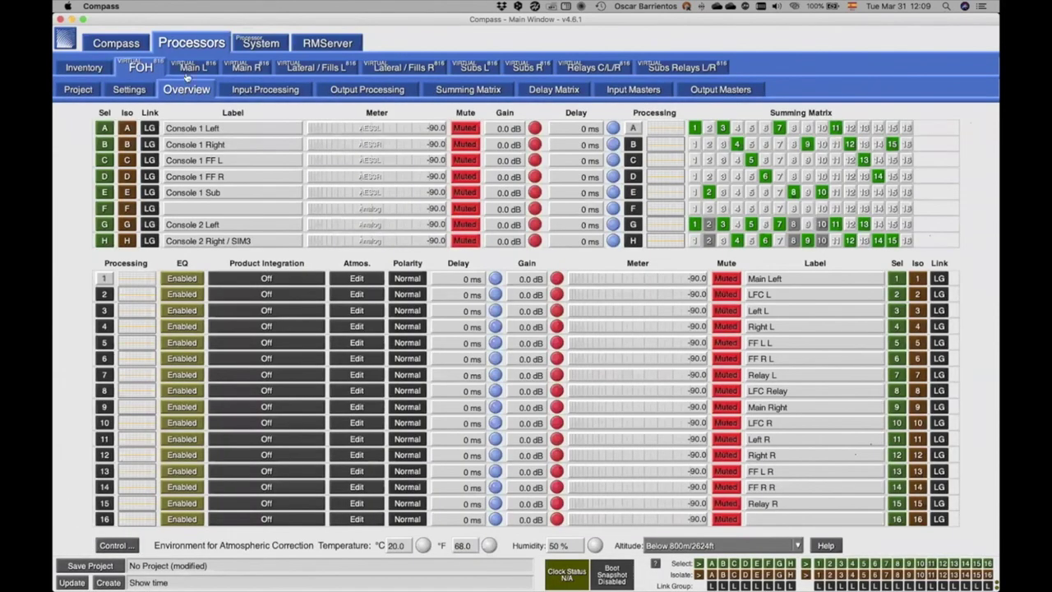